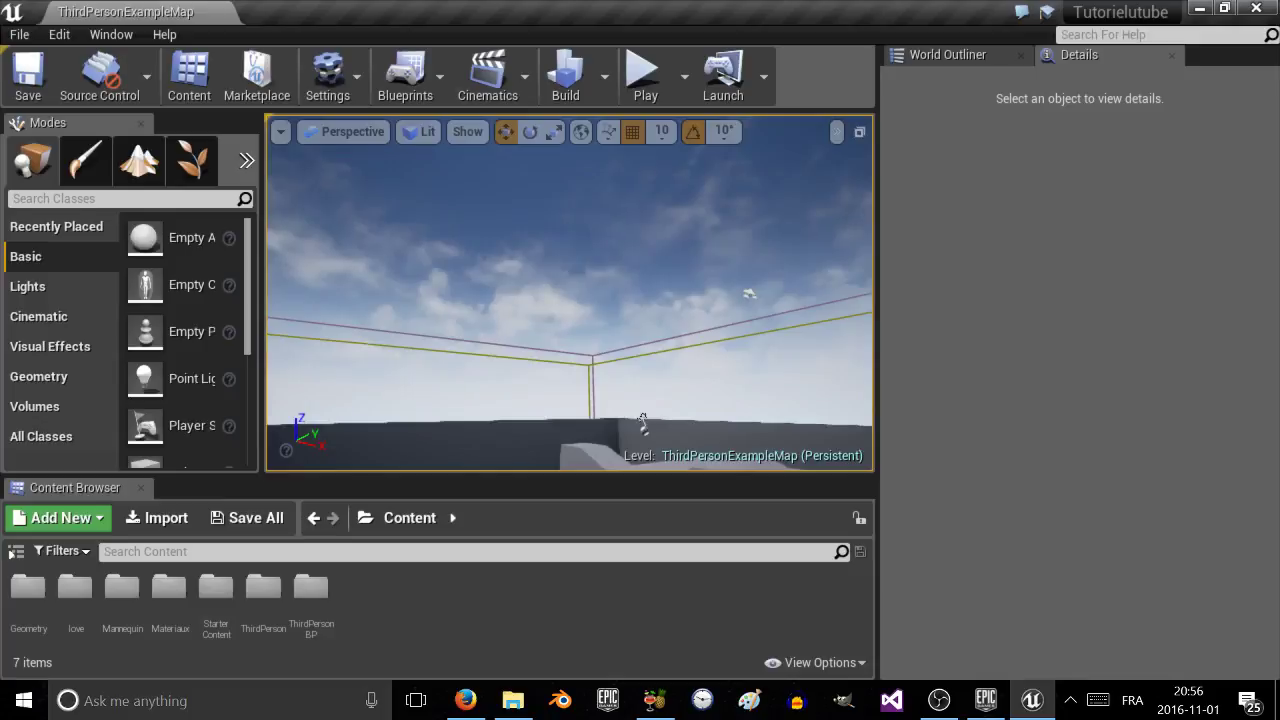
Display the light types available for placement in the level.
right_drag(570, 293, 703, 336)
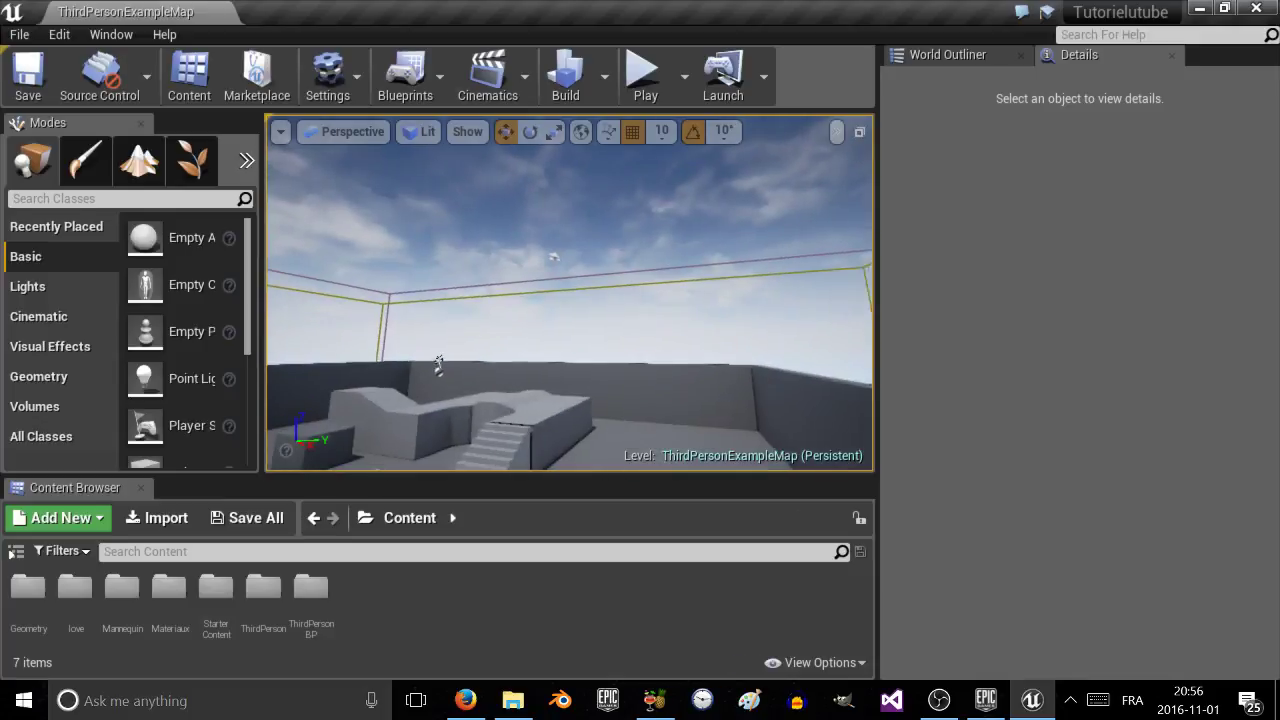
right_drag(438, 366, 420, 417)
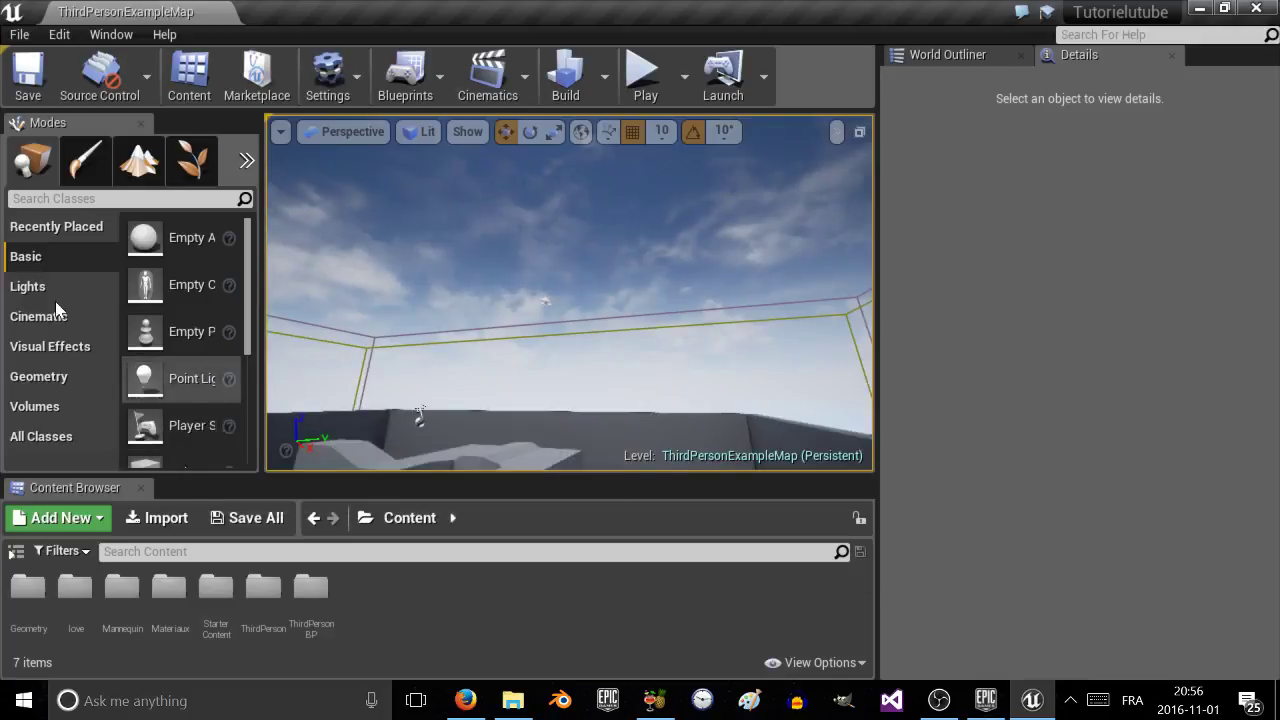
click(51, 289)
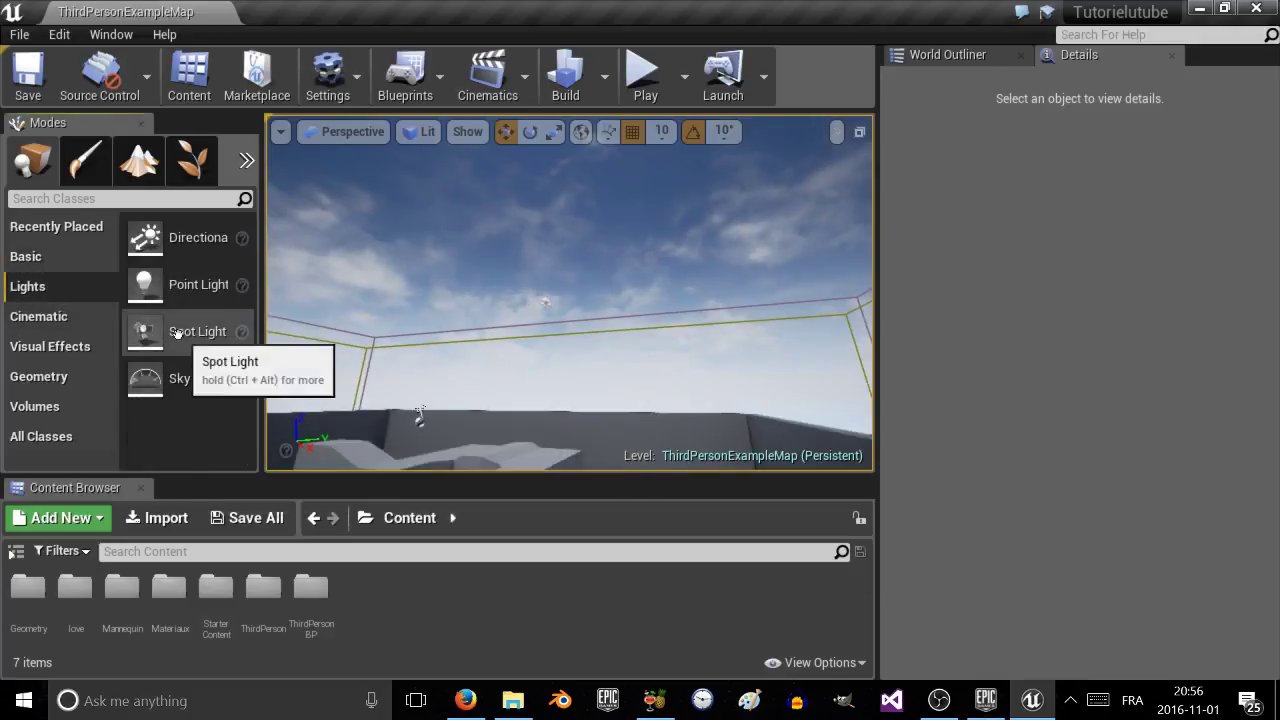
Scale the four perimeter walls of the arena together along the vertical axis to make them much taller.
right_drag(617, 351, 795, 338)
click(608, 370)
ctrl+click(628, 340)
ctrl+click(546, 336)
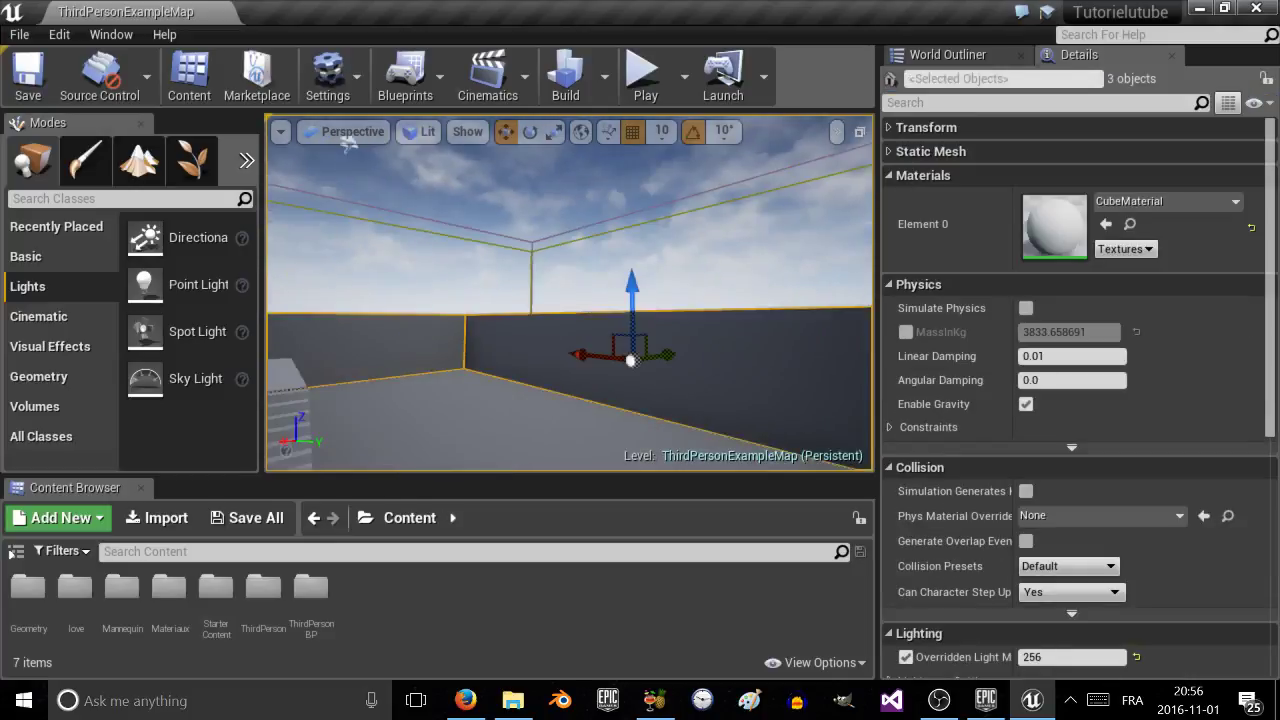
right_drag(548, 337, 598, 322)
ctrl+click(557, 341)
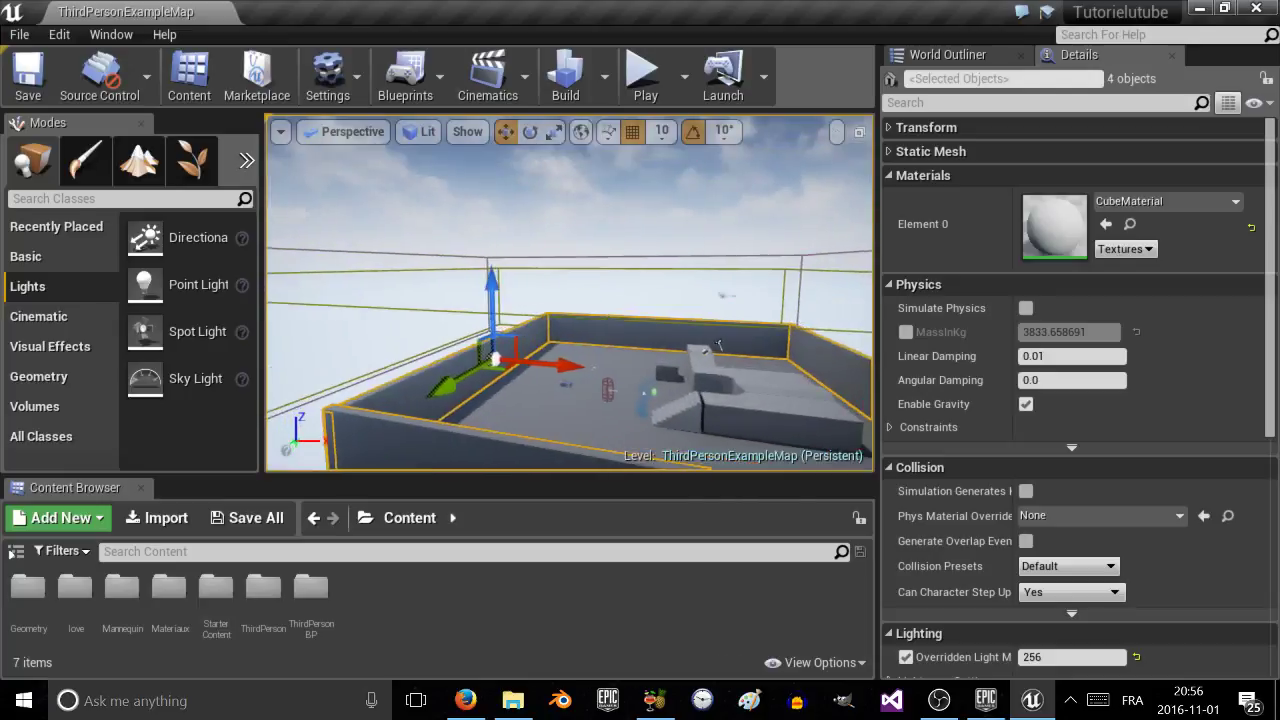
key(e)
key(r)
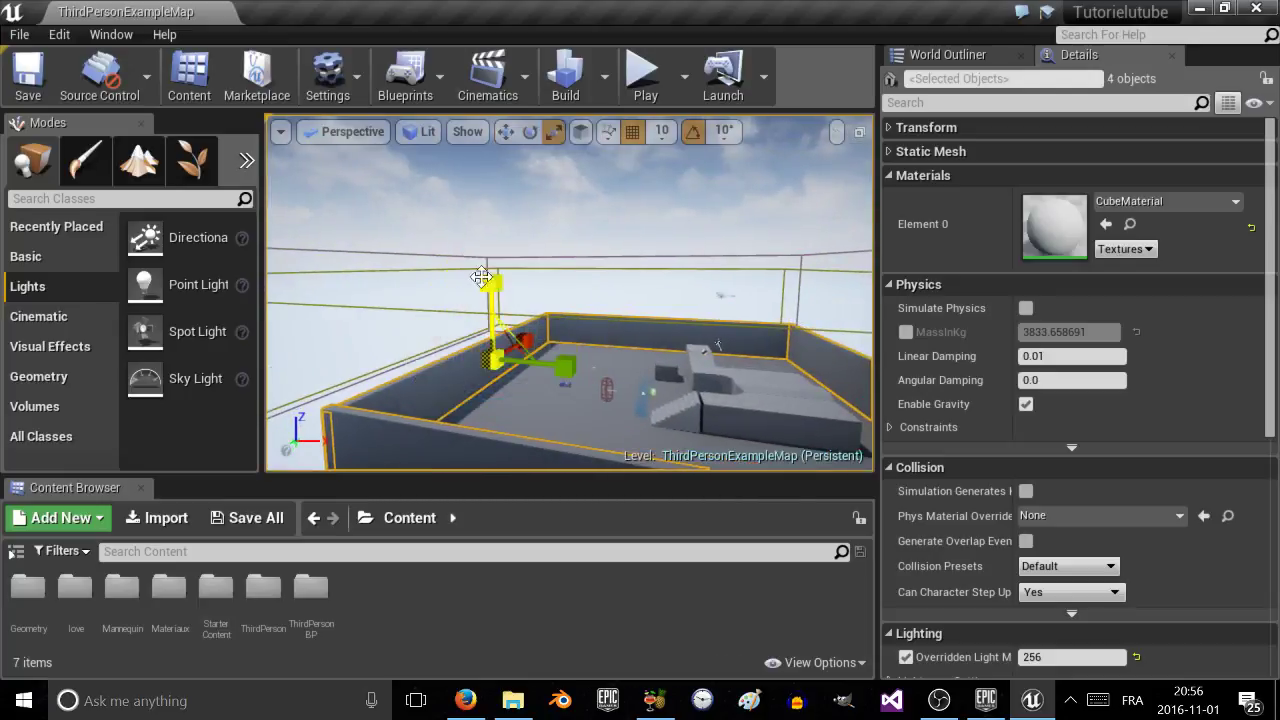
mouse_move(490, 284)
mouse_down()
mouse_move(500, 300)
mouse_move(480, 135)
mouse_move(478, 300)
mouse_move(475, 270)
mouse_up()
key(w)
click(475, 270)
Delete the small cube, the ramps, the raised blocks and the stairs standing on the arena floor.
right_drag(450, 346, 534, 358)
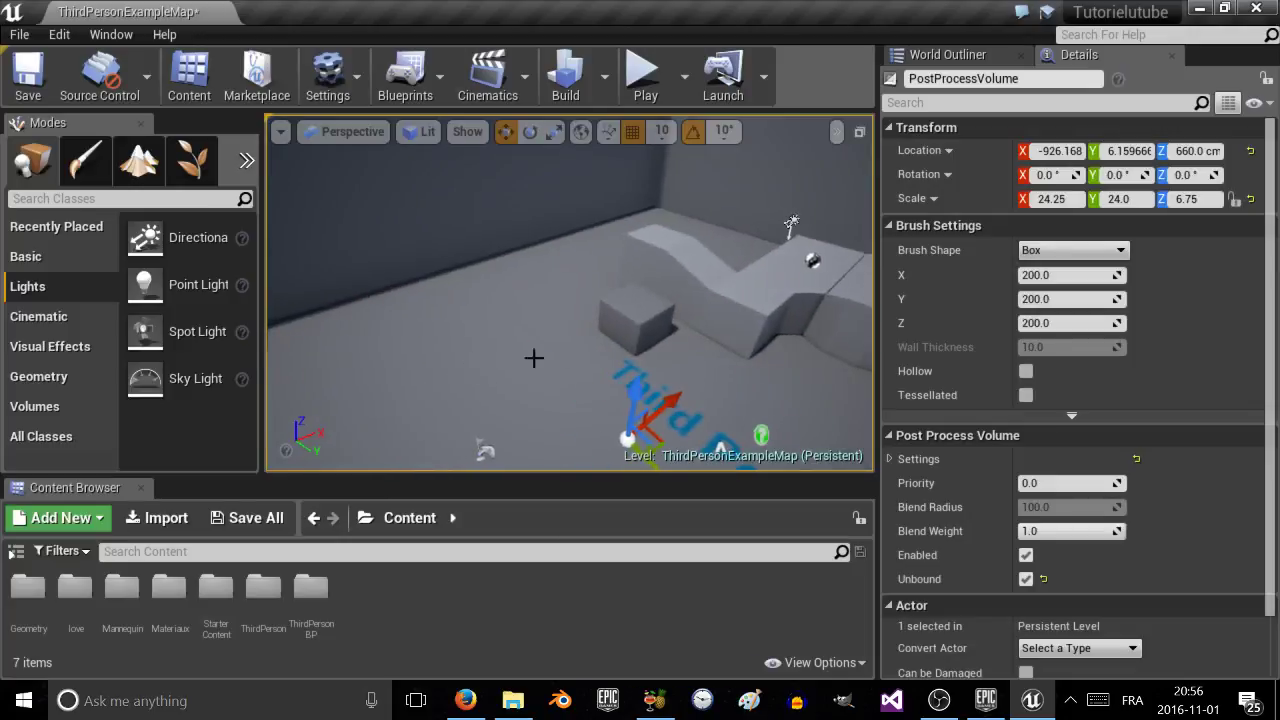
click(655, 308)
key(f)
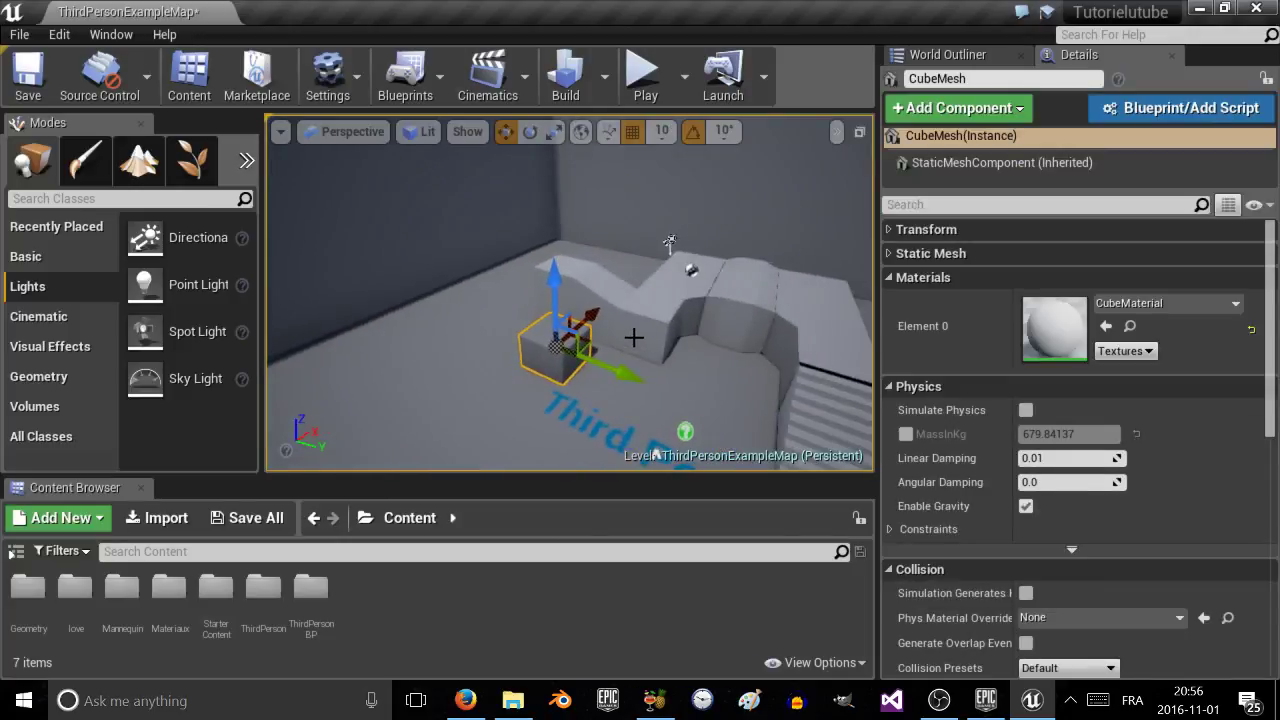
ctrl+click(659, 314)
ctrl+click(773, 311)
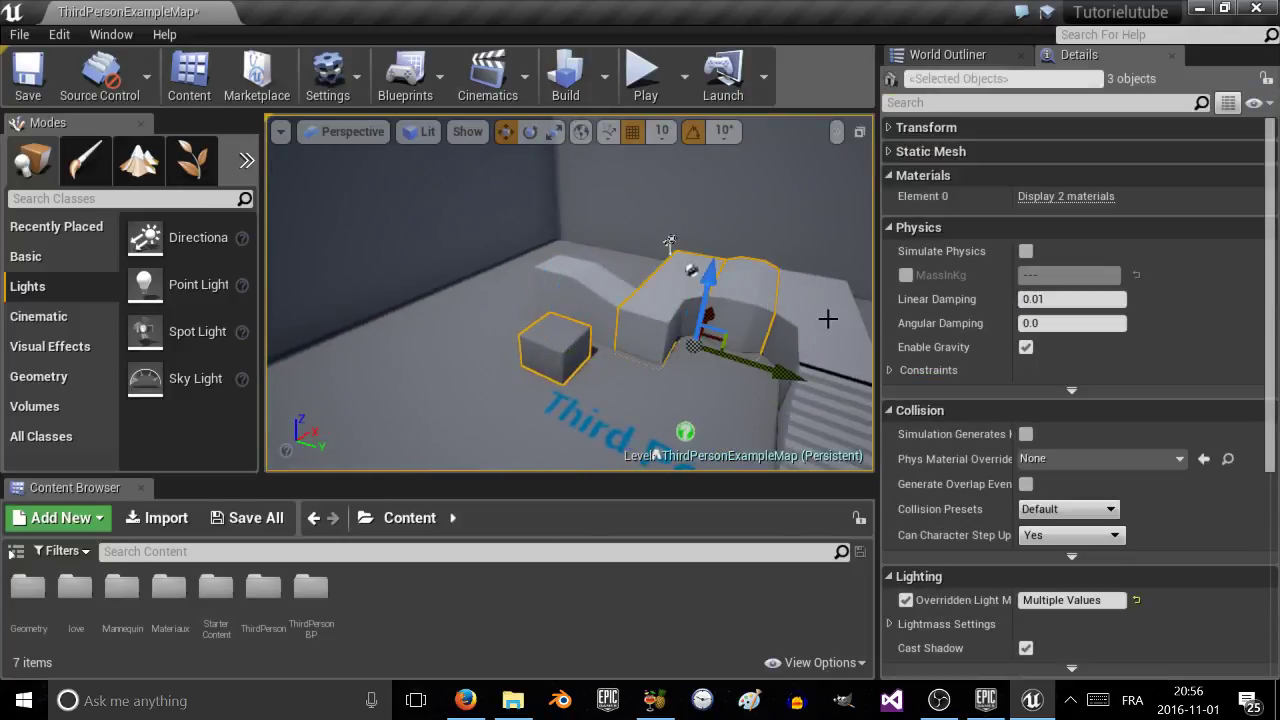
ctrl+click(830, 318)
ctrl+click(821, 410)
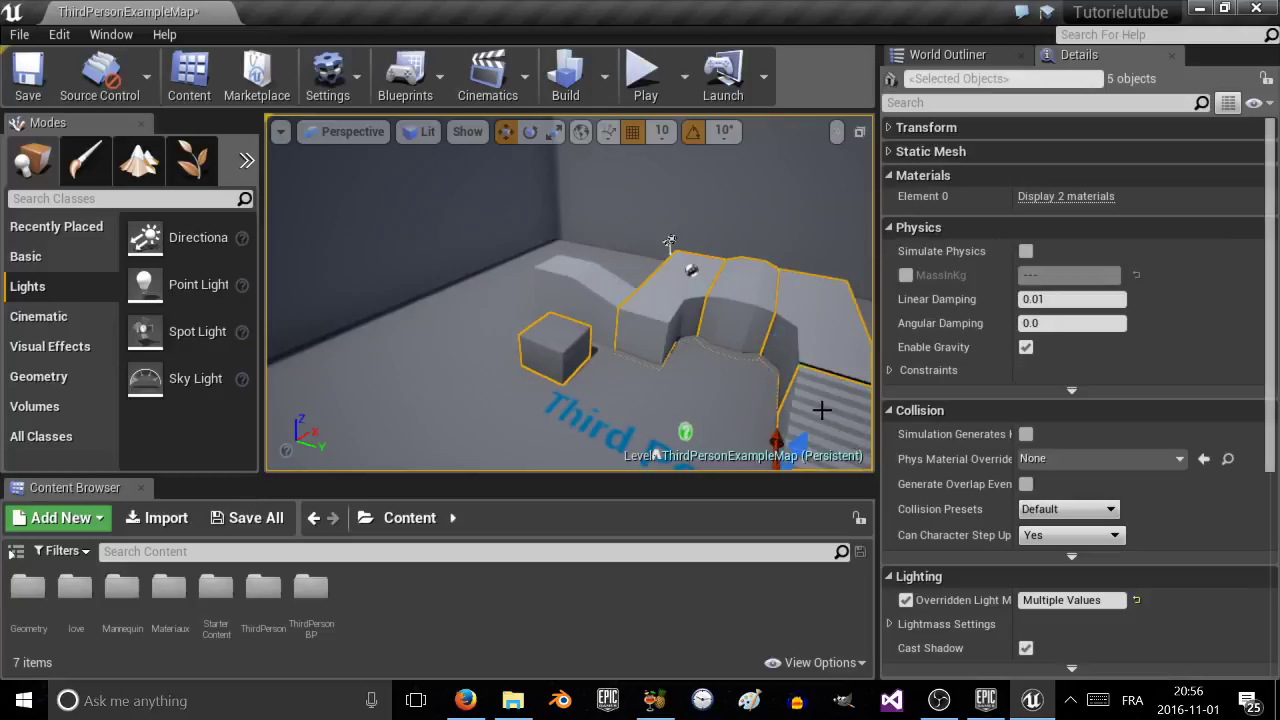
key(Delete)
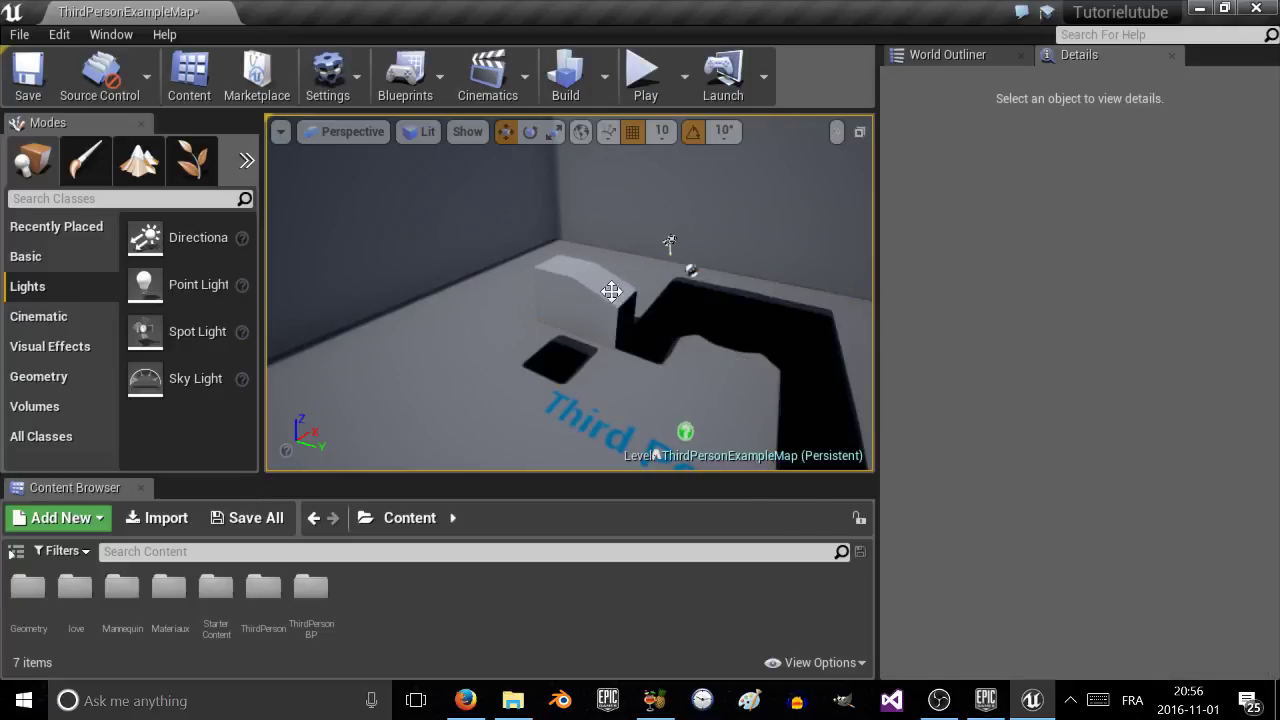
click(611, 291)
key(Delete)
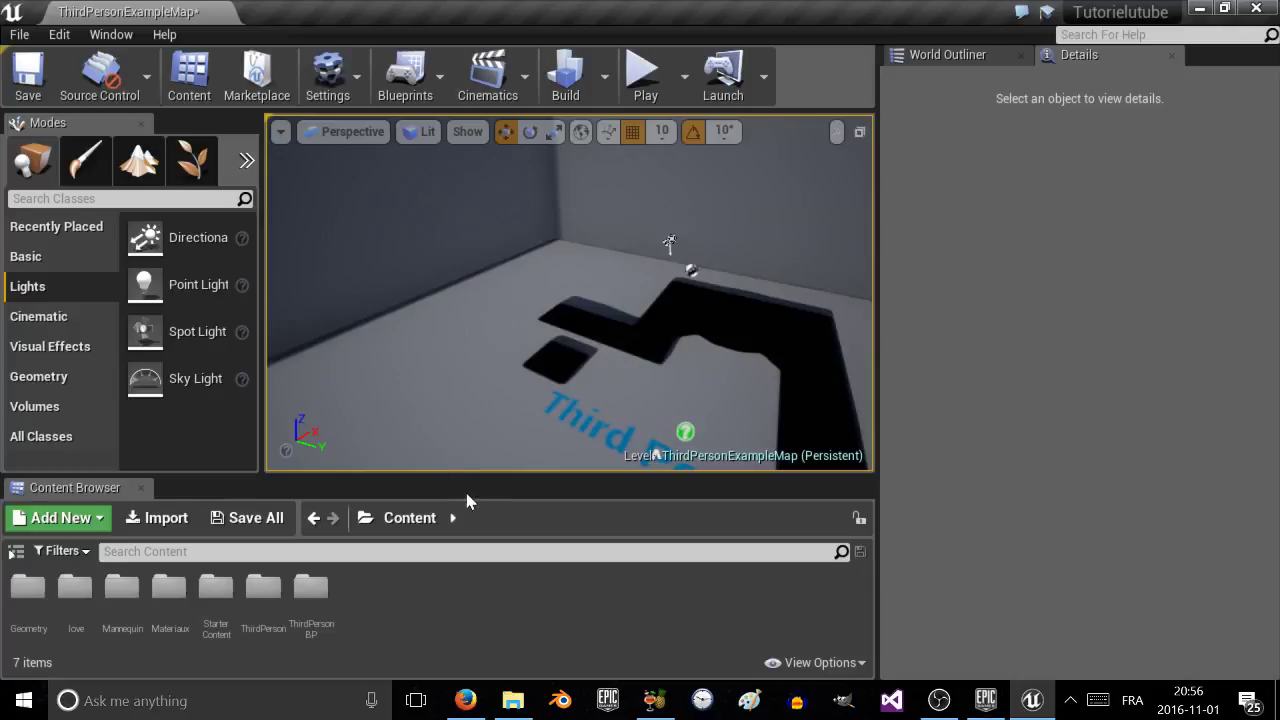
Raise the sphere reflection capture to a height of about 1402 cm.
right_drag(622, 368, 686, 312)
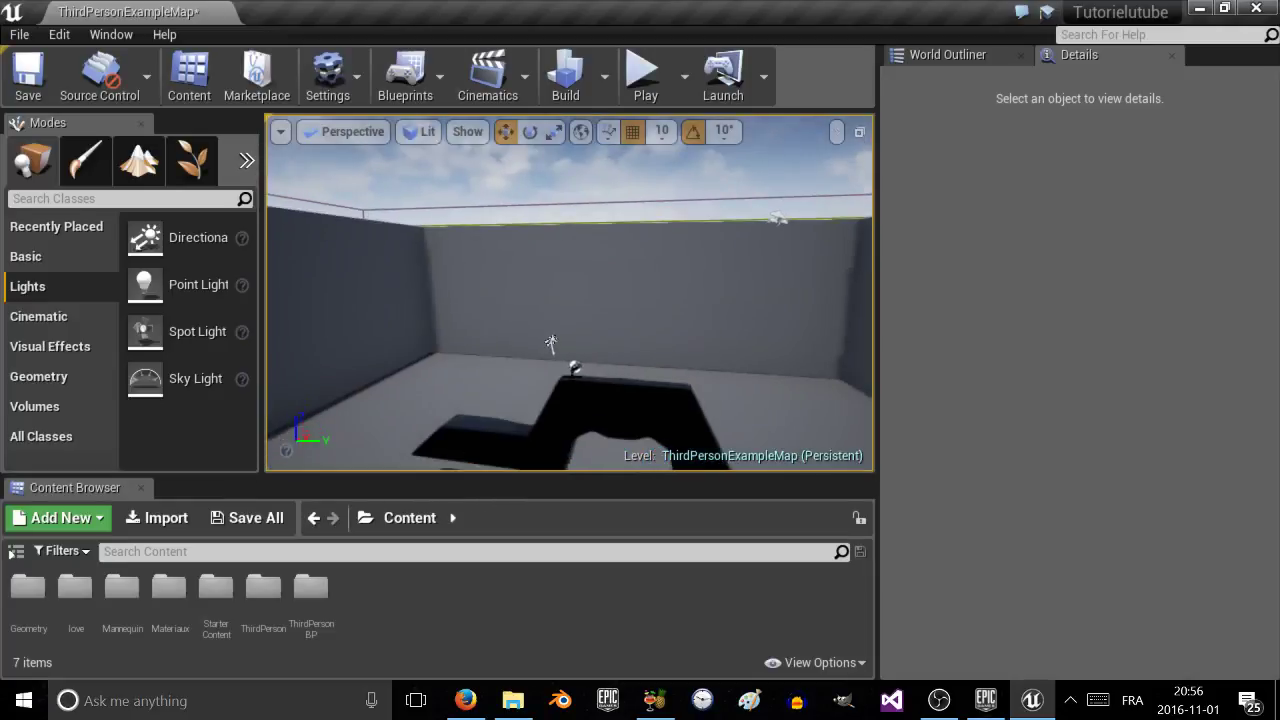
click(577, 362)
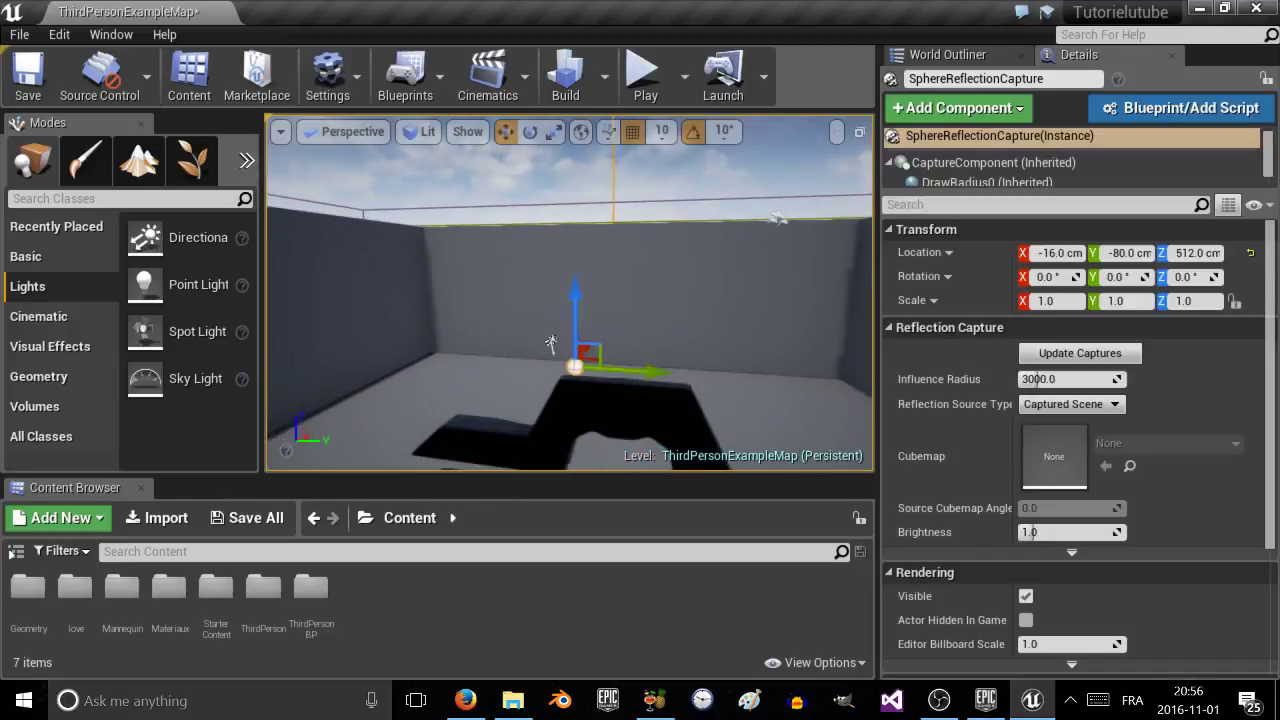
drag(588, 264, 588, 170)
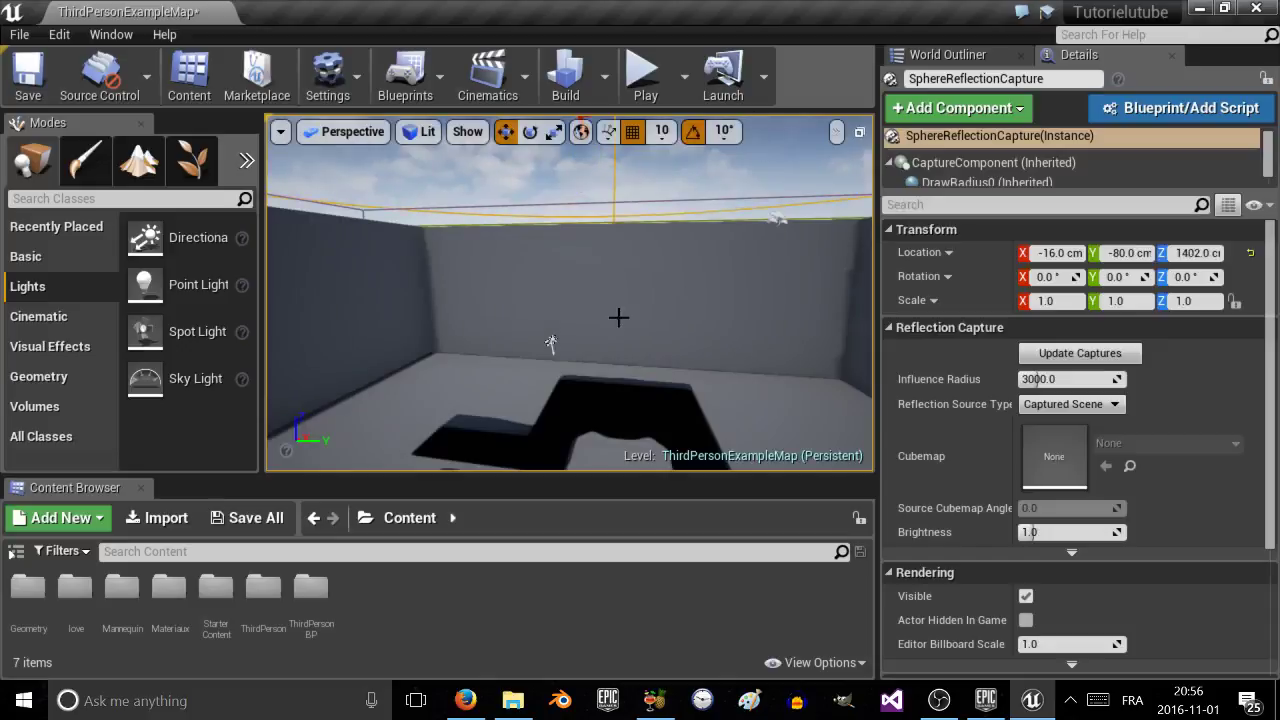
Move the directional light source straight up, high above the arena floor.
click(550, 338)
click(551, 334)
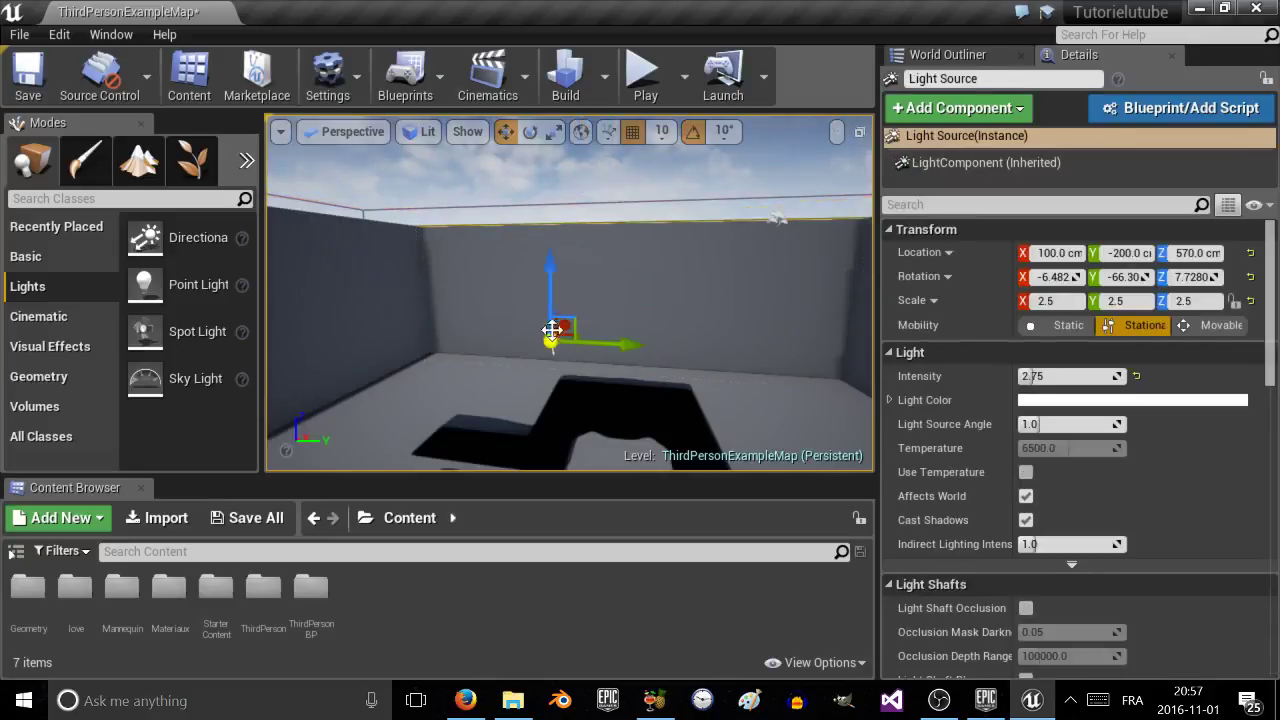
drag(550, 268, 550, 140)
right_drag(555, 260, 510, 320)
Duplicate the floor and raise the copy to the top of the walls as a ceiling closing the room.
click(560, 320)
scroll(560, 320, down, 5)
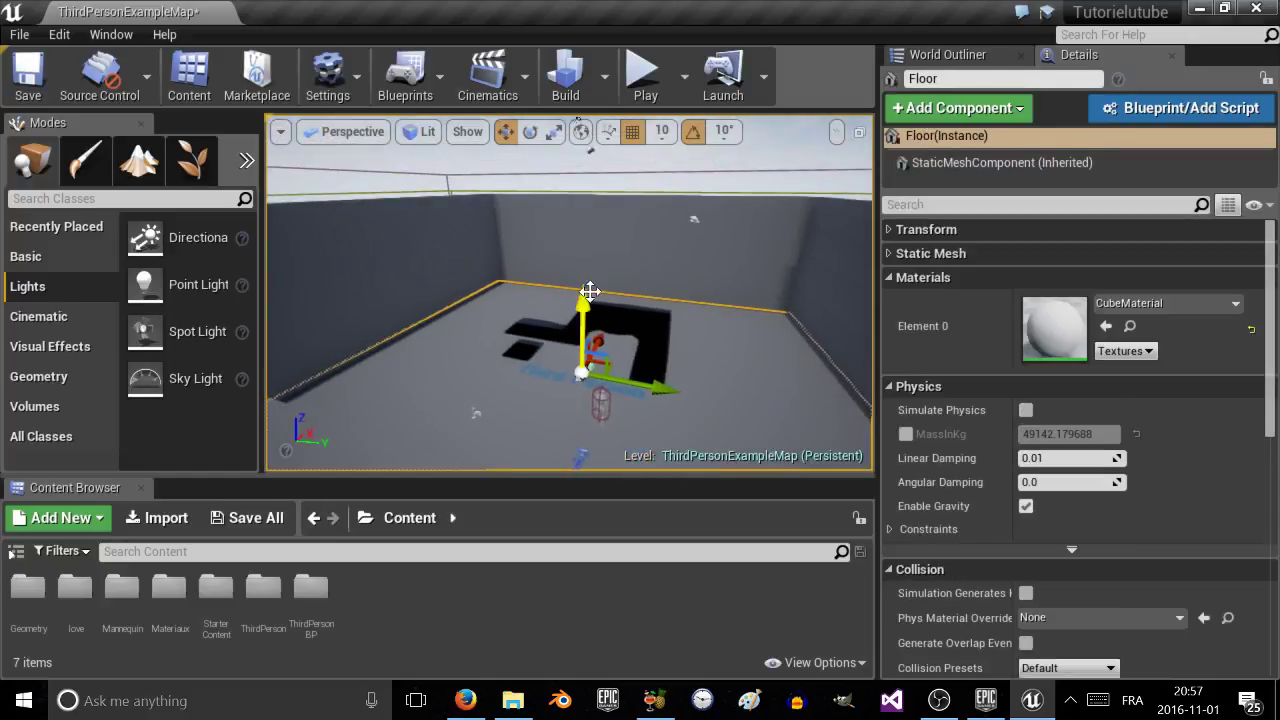
alt+drag(590, 291, 580, 112)
right_drag(582, 180, 574, 345)
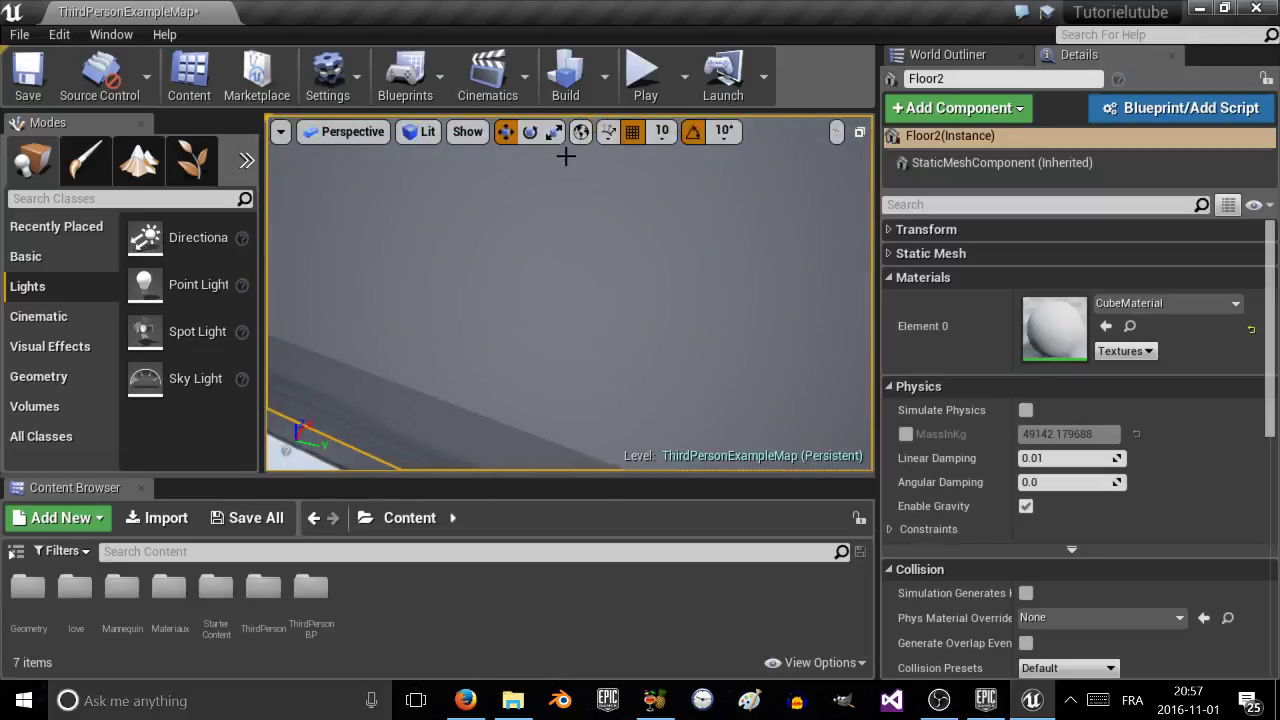
right_drag(566, 156, 610, 75)
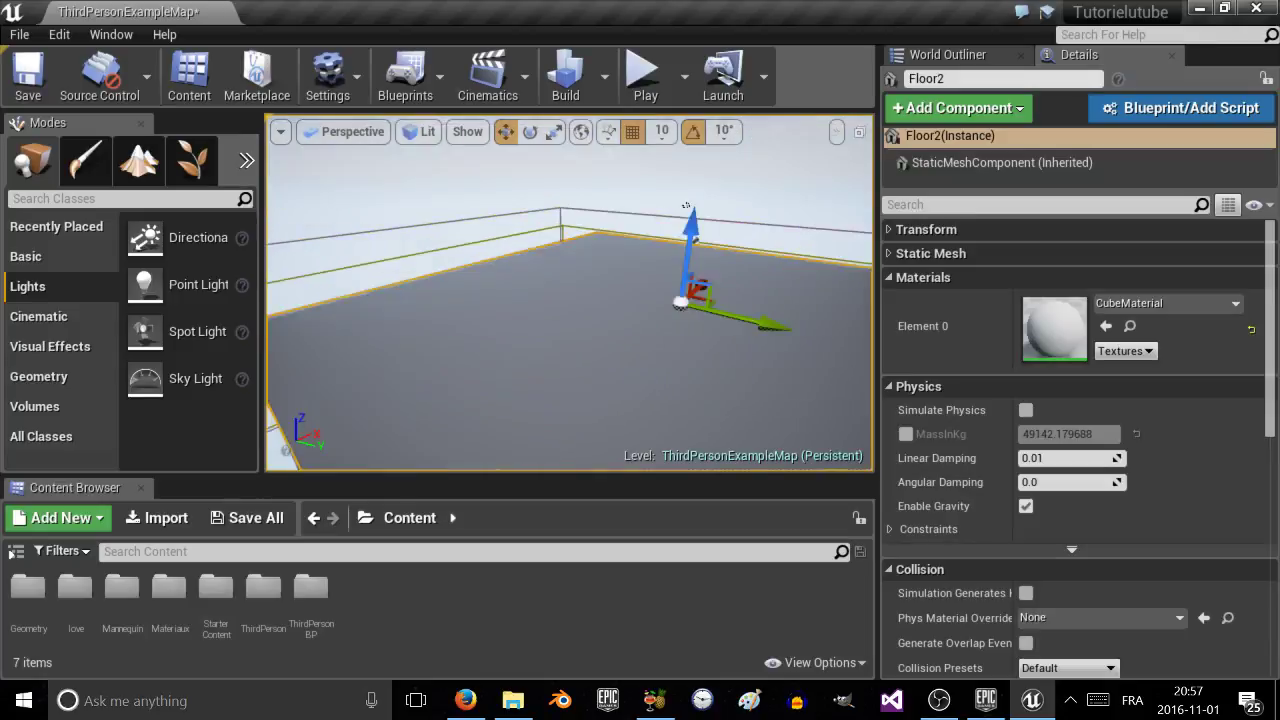
right_drag(686, 206, 710, 300)
right_drag(686, 206, 660, 370)
right_drag(367, 343, 575, 328)
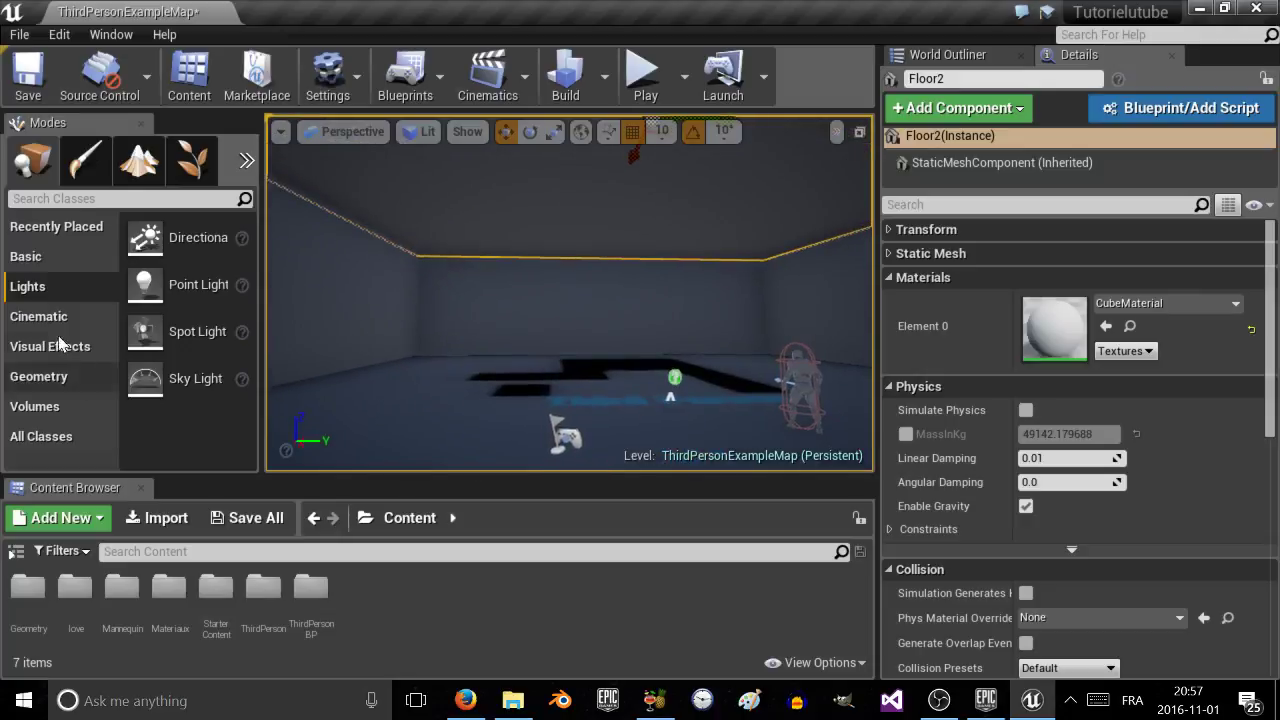
Place an additive box brush in the room and move it to about X 530, Y -560, Z 280 cm.
click(70, 408)
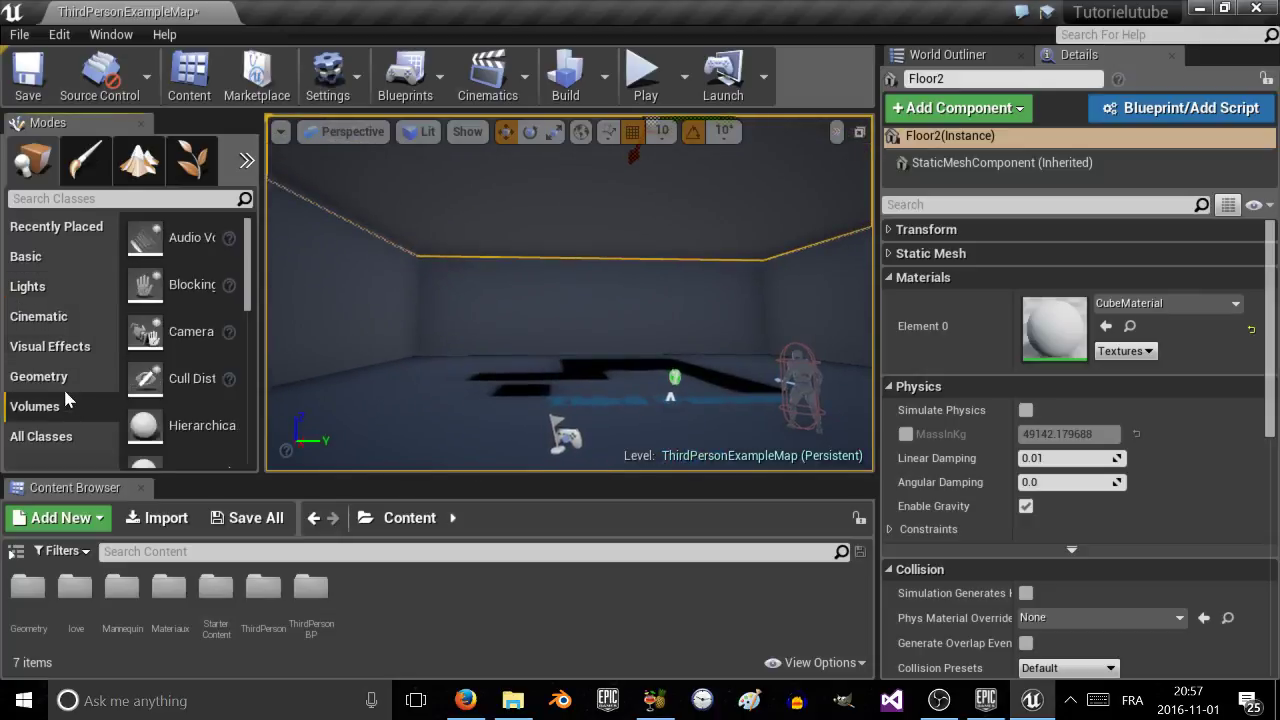
click(45, 377)
drag(150, 240, 441, 351)
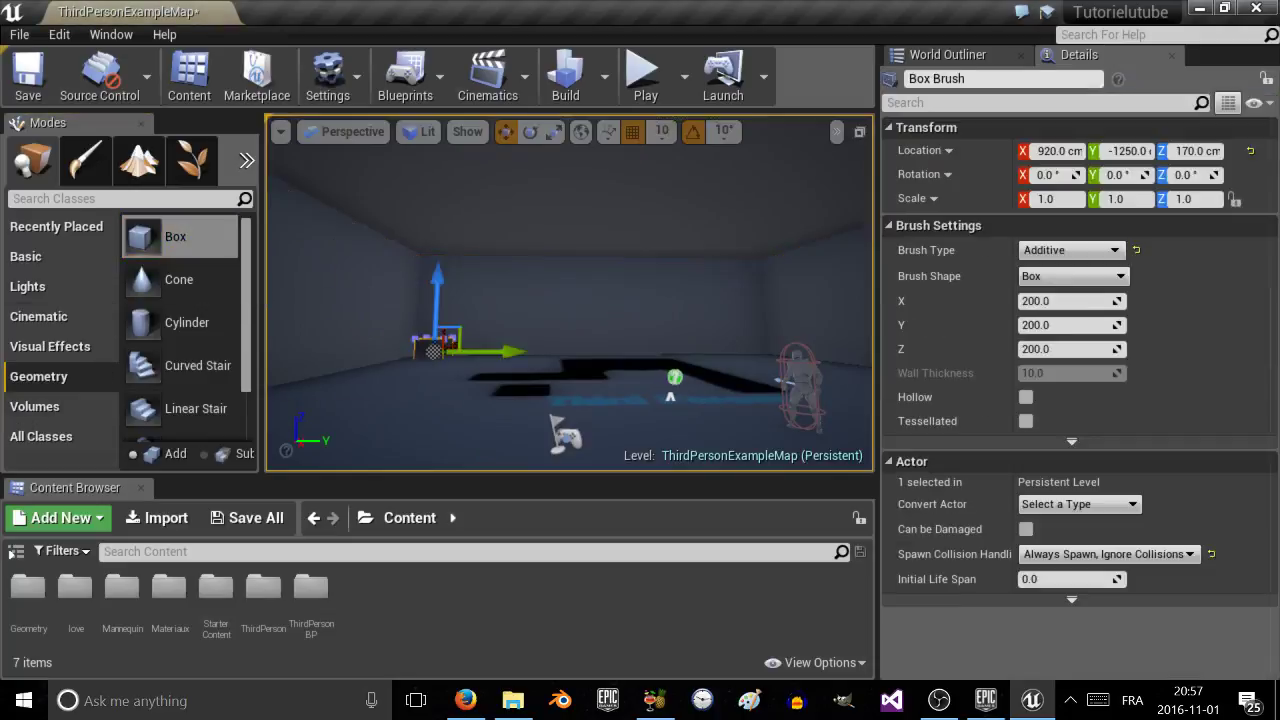
key(f)
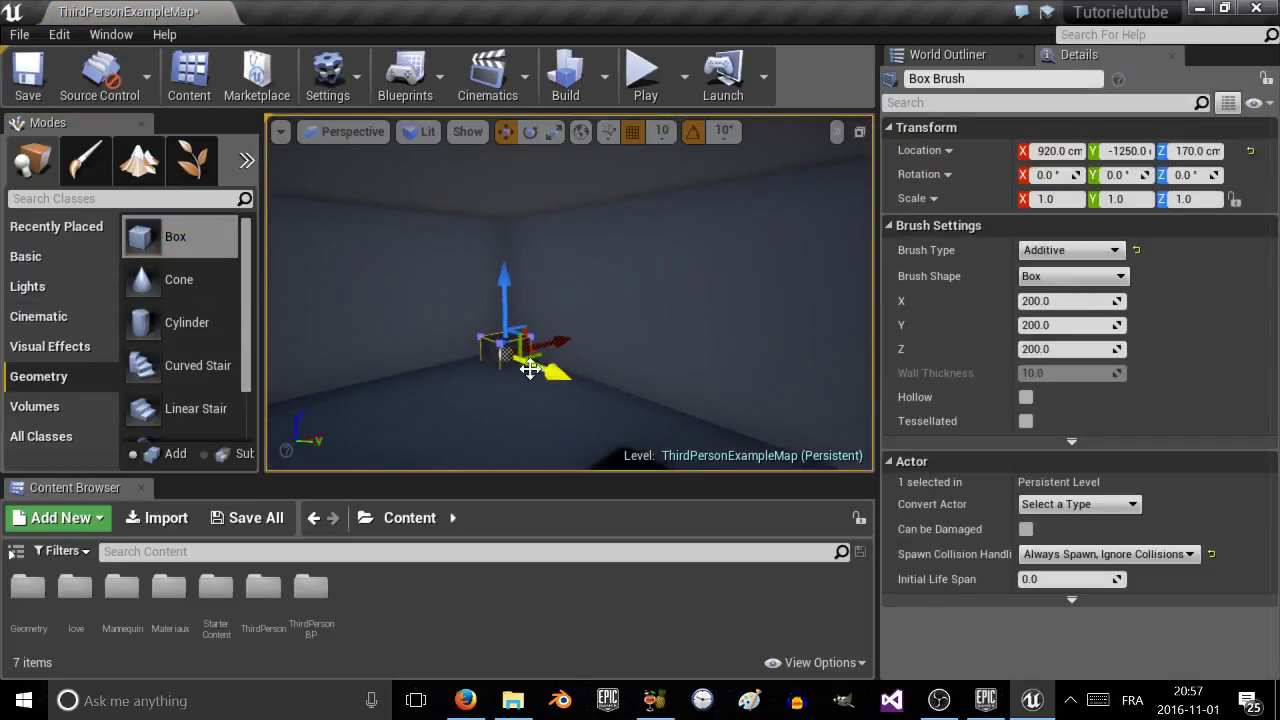
mouse_move(530, 370)
mouse_down()
mouse_move(565, 388)
mouse_move(610, 385)
mouse_move(600, 365)
mouse_move(570, 383)
mouse_move(546, 378)
mouse_move(515, 326)
mouse_up()
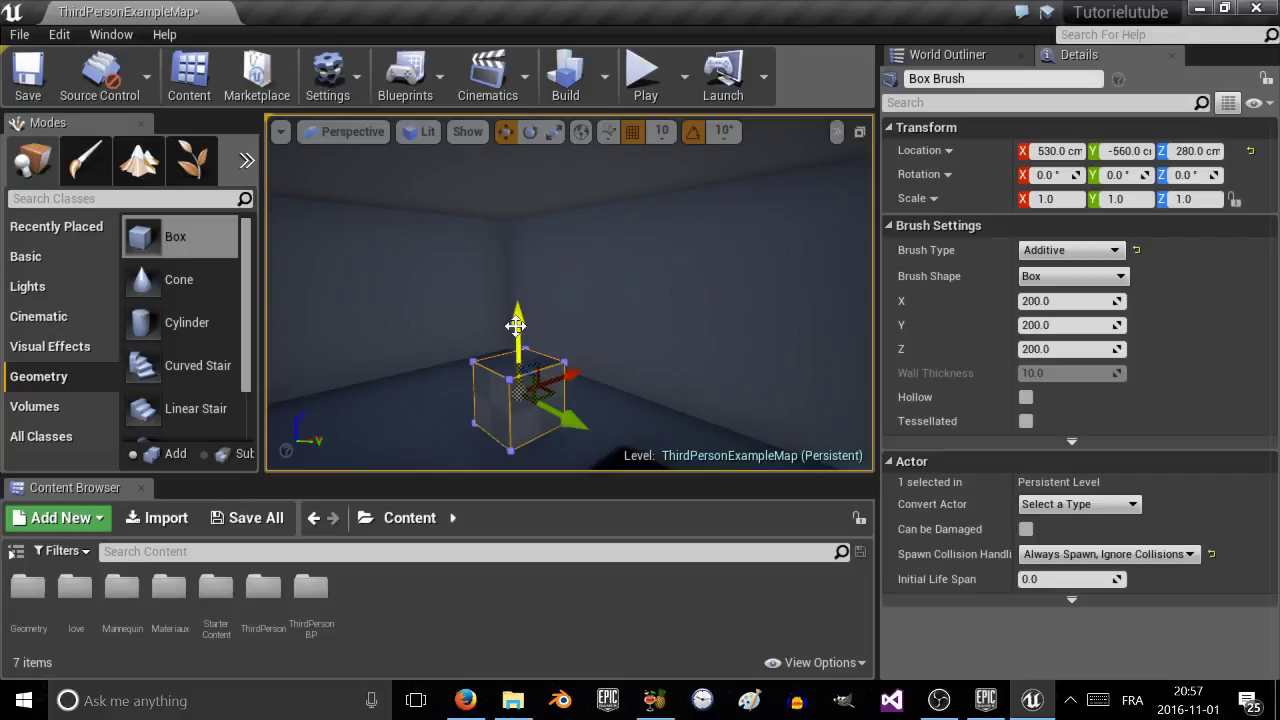
Scale the box brush uniformly to about 2.26.
key(e)
key(r)
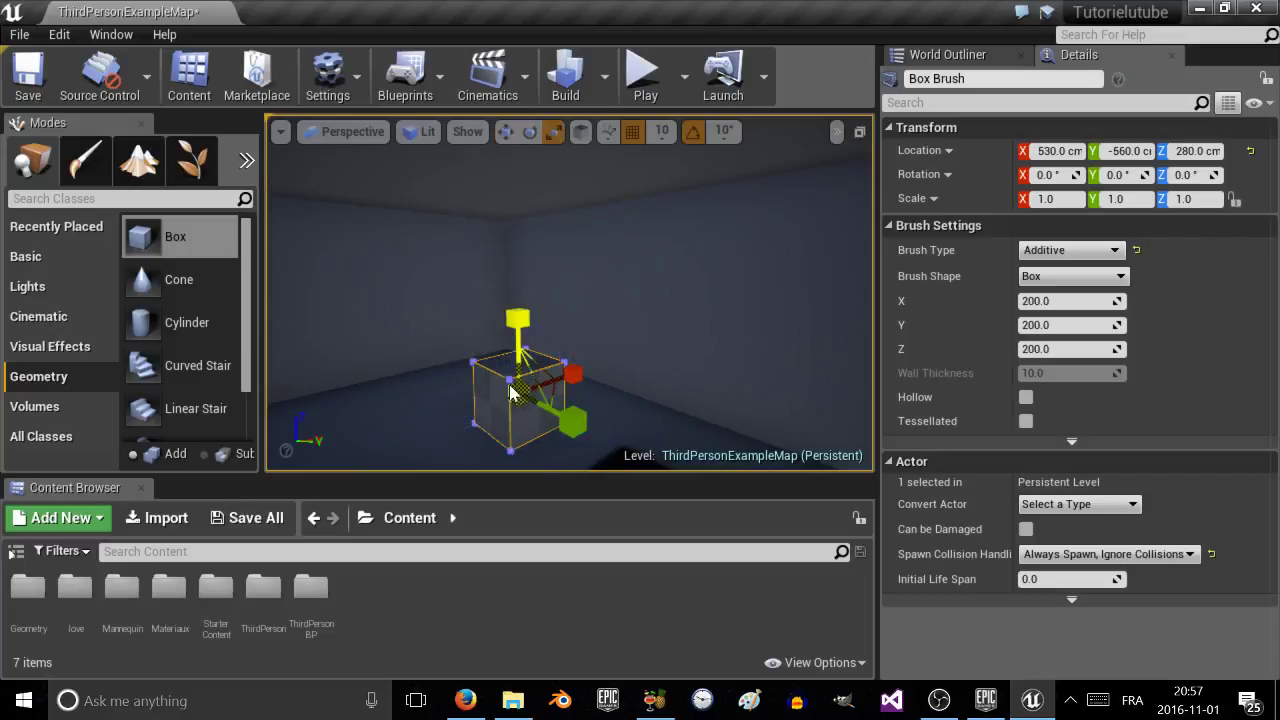
drag(530, 380, 615, 580)
click(934, 700)
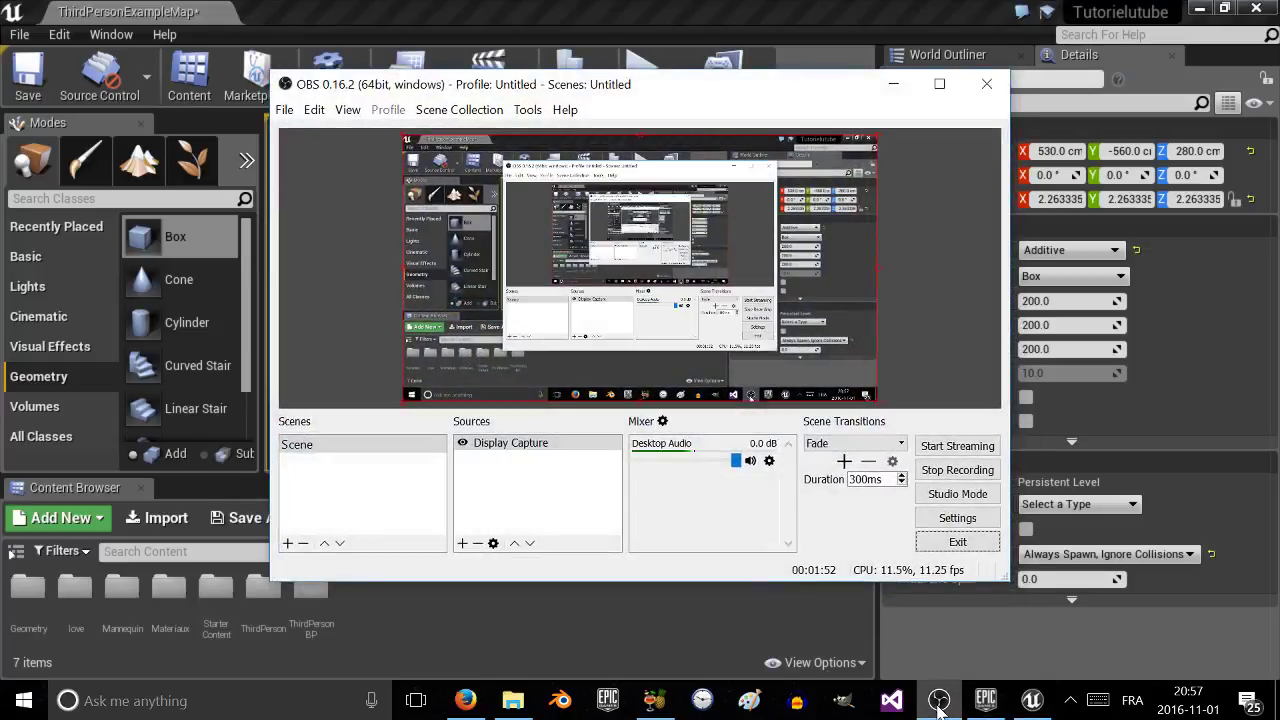
click(934, 700)
Move the box brush sideways to about Y -790 cm and raise it to about Z 490 cm.
right_drag(485, 328, 502, 334)
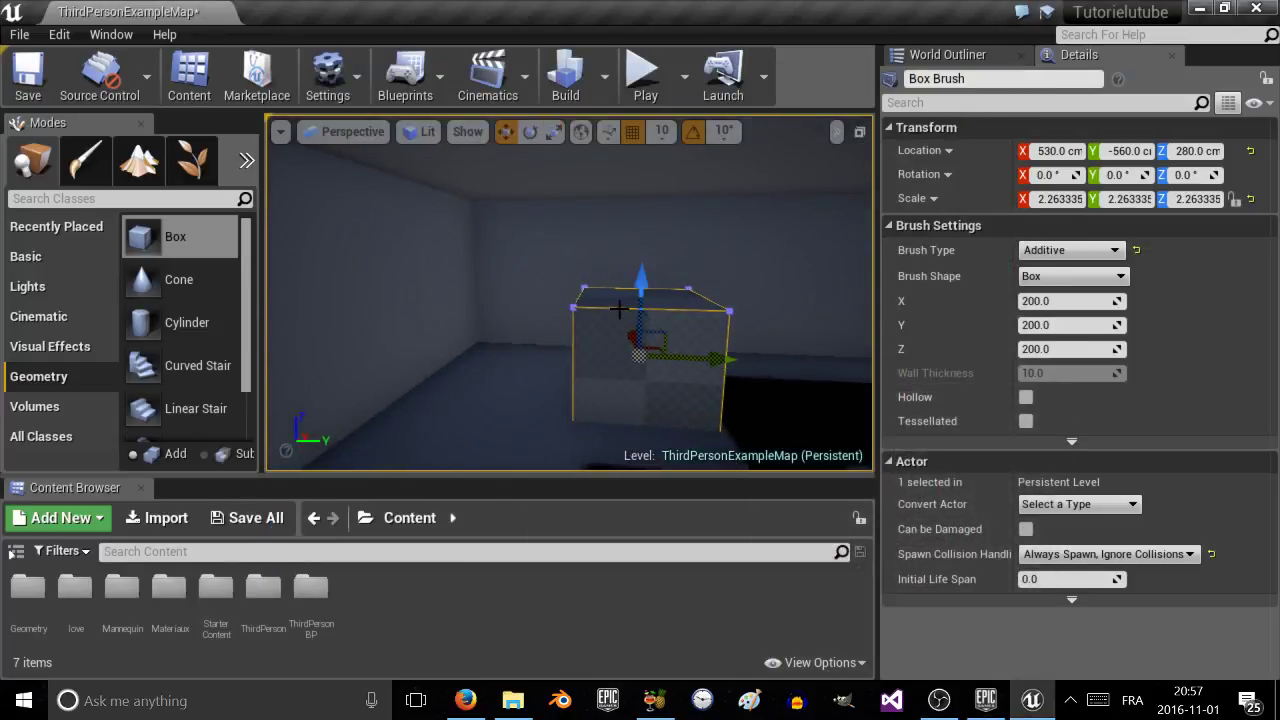
mouse_move(638, 281)
mouse_down()
mouse_move(614, 209)
mouse_move(677, 261)
mouse_move(672, 294)
mouse_move(610, 290)
mouse_up()
right_drag(584, 267, 522, 266)
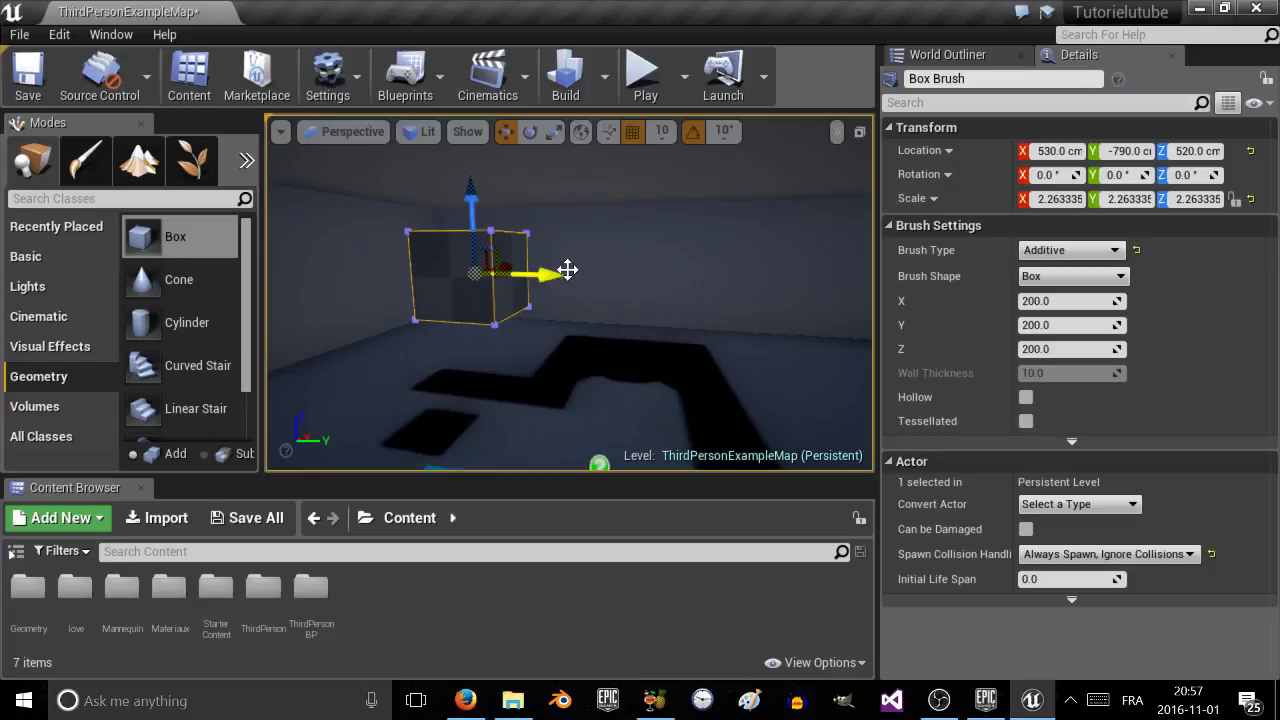
drag(477, 212, 474, 221)
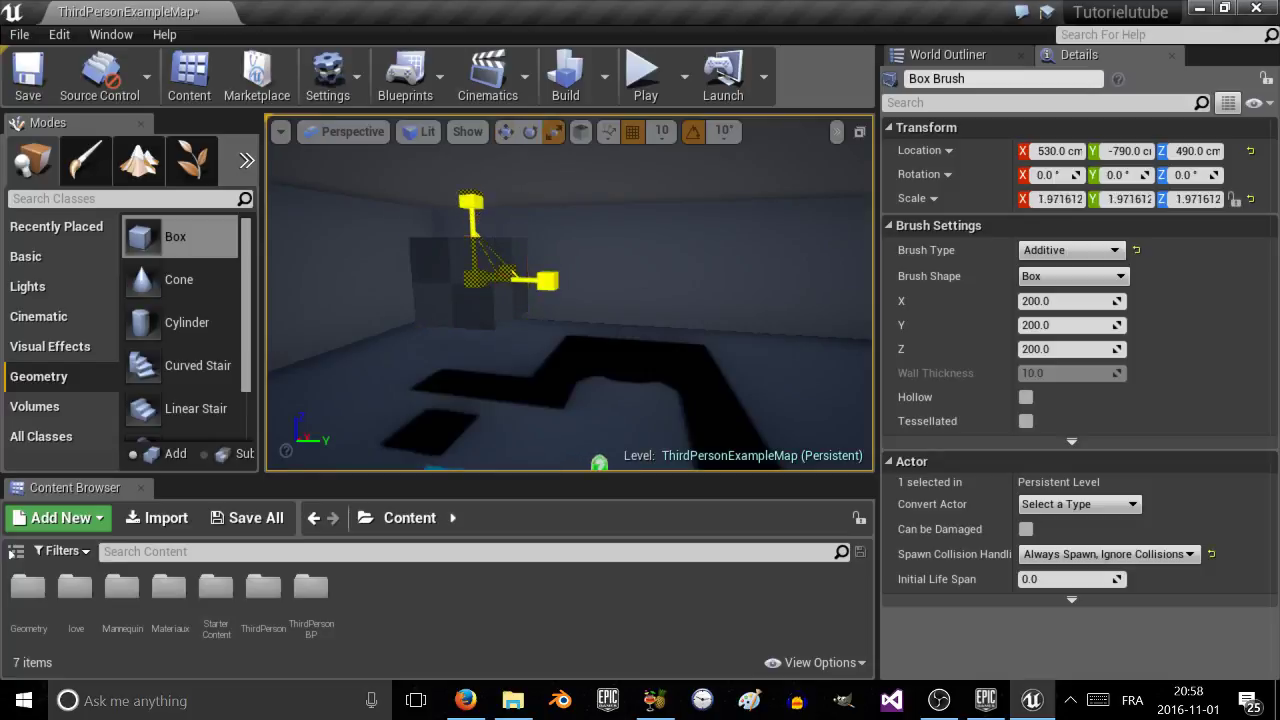
Scale the box brush uniformly to about 3.54 and raise it to about Z 510 cm.
drag(473, 278, 464, 268)
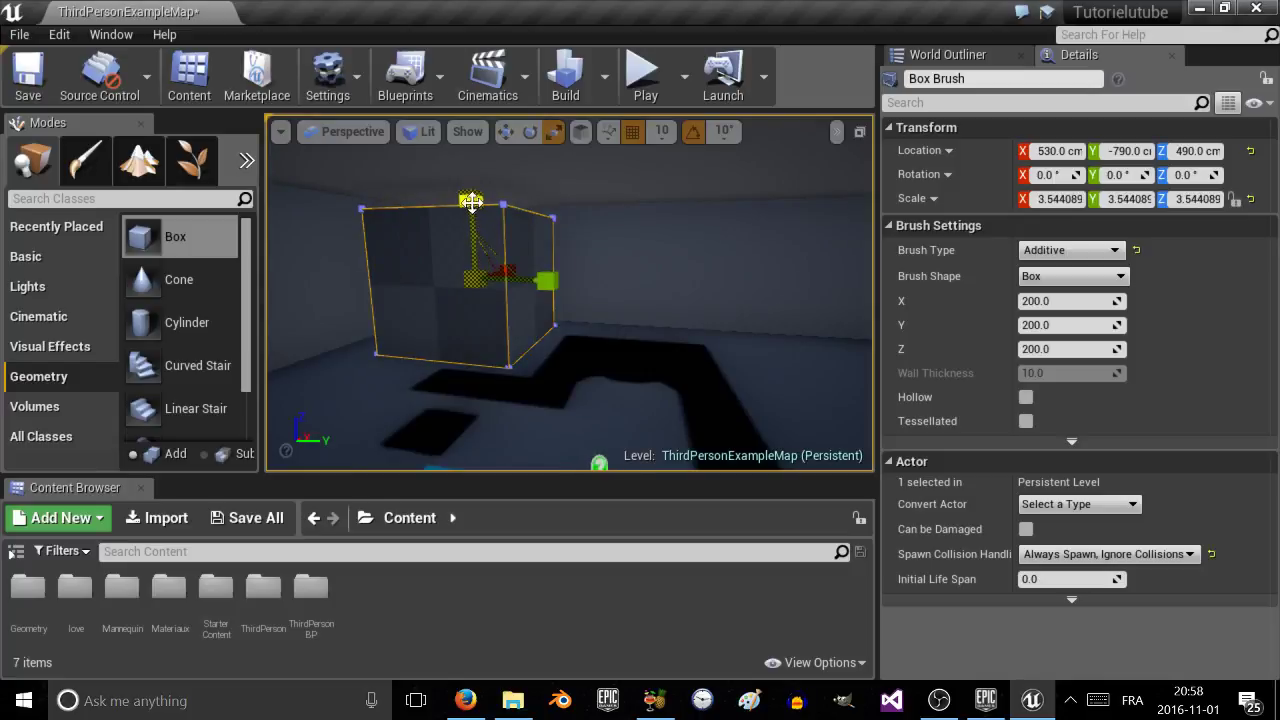
key(w)
drag(474, 197, 470, 192)
right_drag(500, 246, 500, 246)
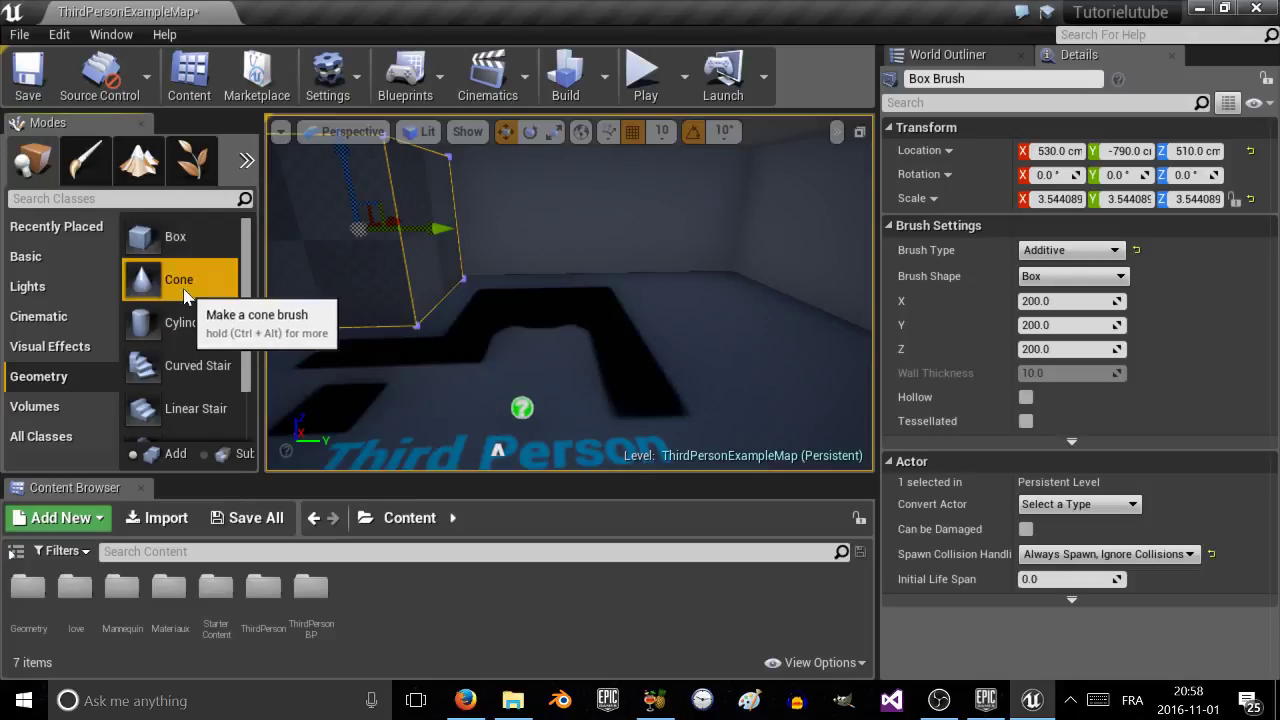
Place an additive cone brush beside the box and raise it to about Z 410 cm.
drag(150, 282, 690, 296)
drag(606, 298, 606, 296)
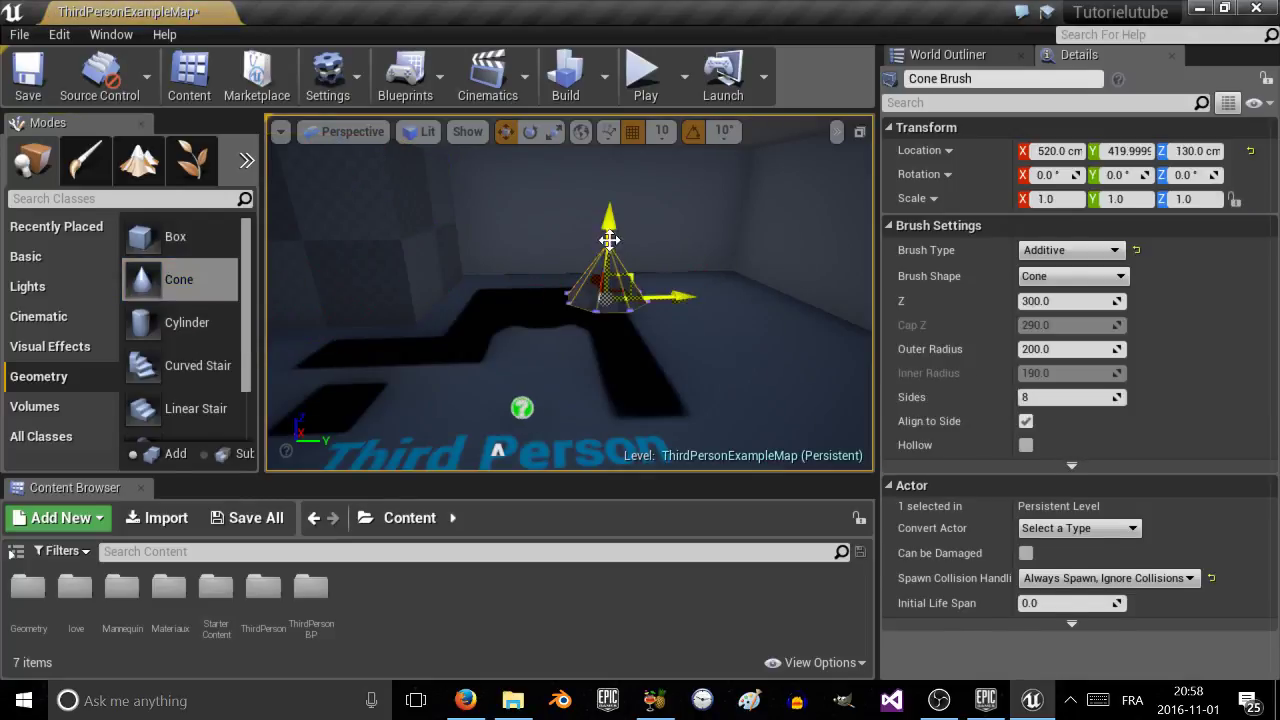
drag(608, 228, 616, 180)
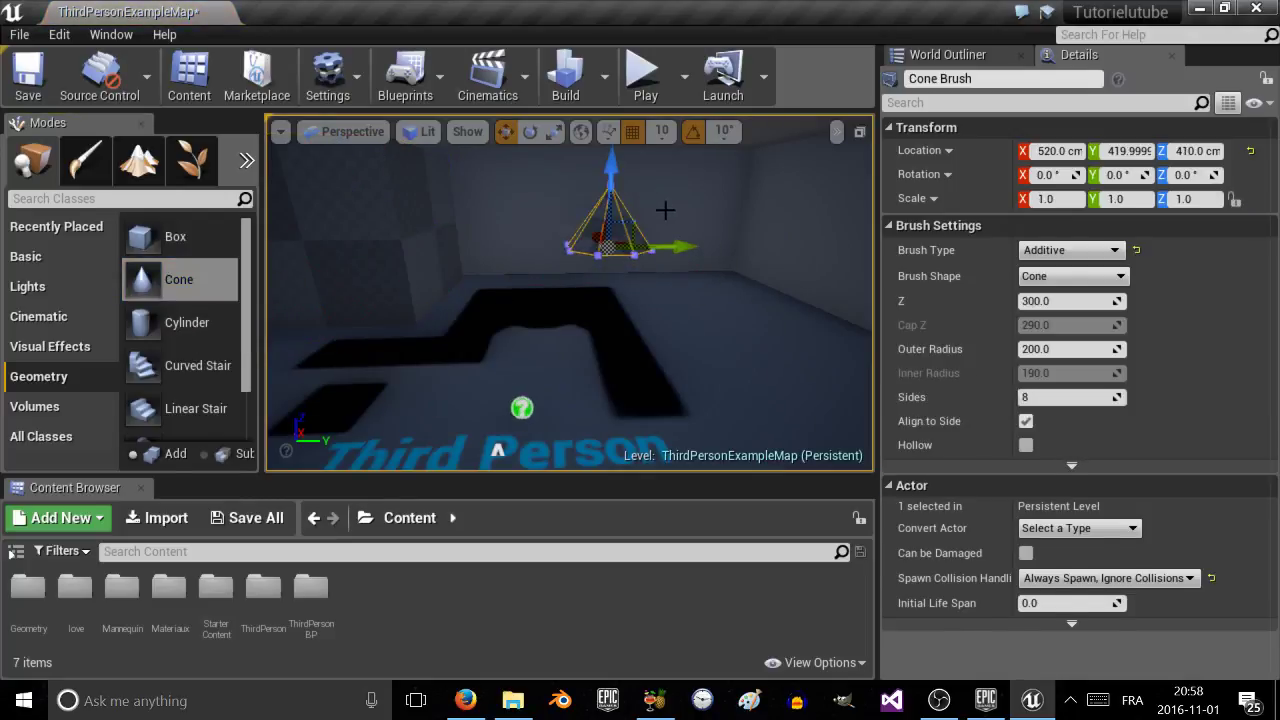
Set the cone brush's number of sides to 3.
drag(1116, 400, 1020, 398)
text(30)
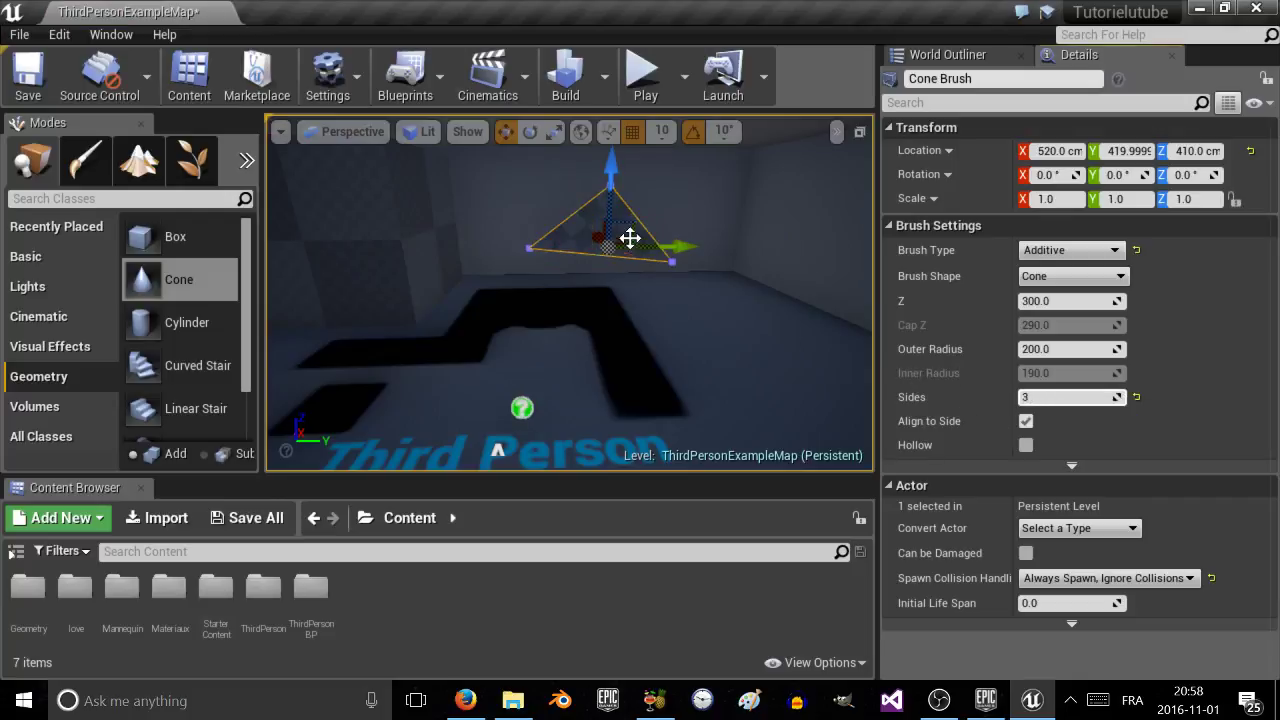
click(629, 236)
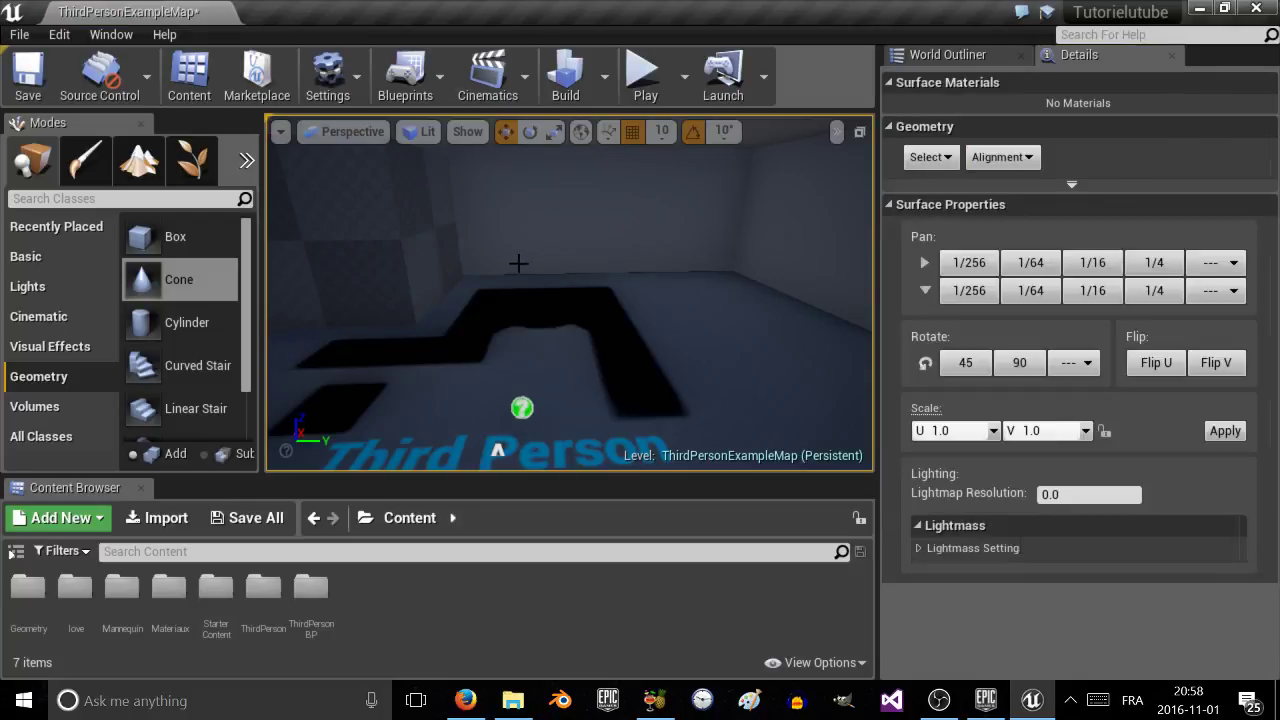
Place an additive sphere brush on the open floor beside the checkered box.
scroll(190, 400, down, 2)
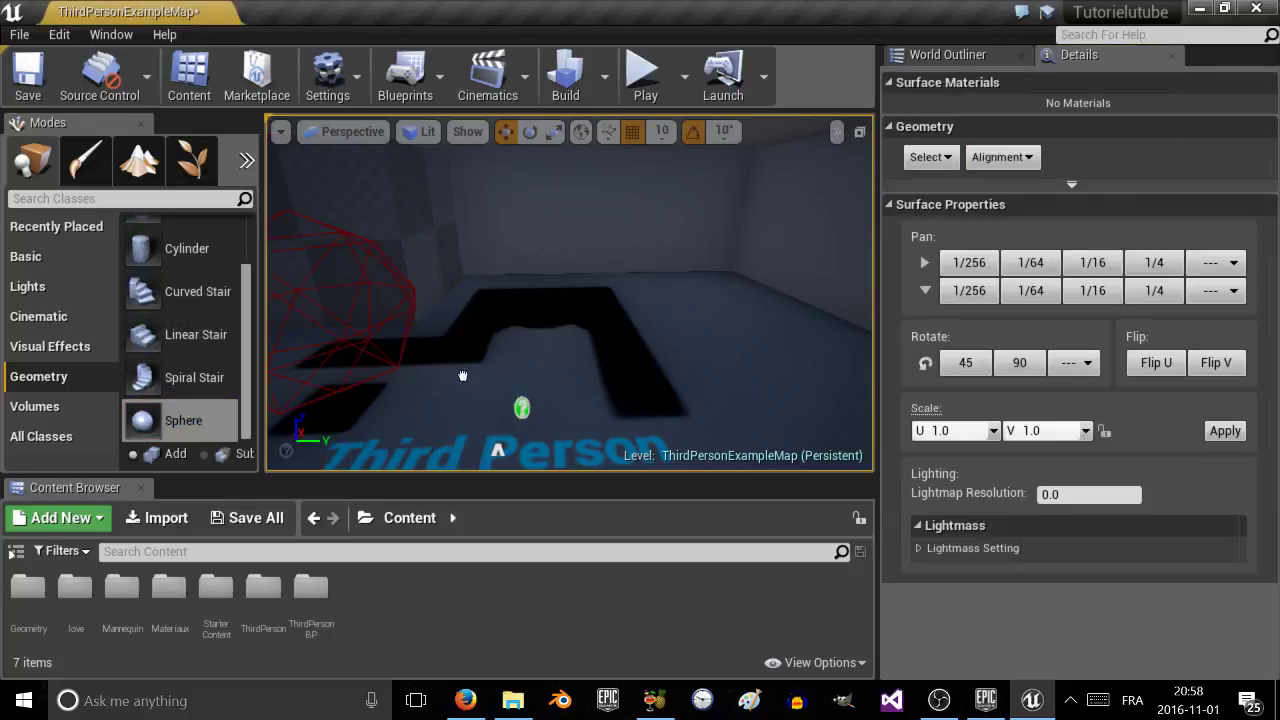
drag(143, 420, 636, 357)
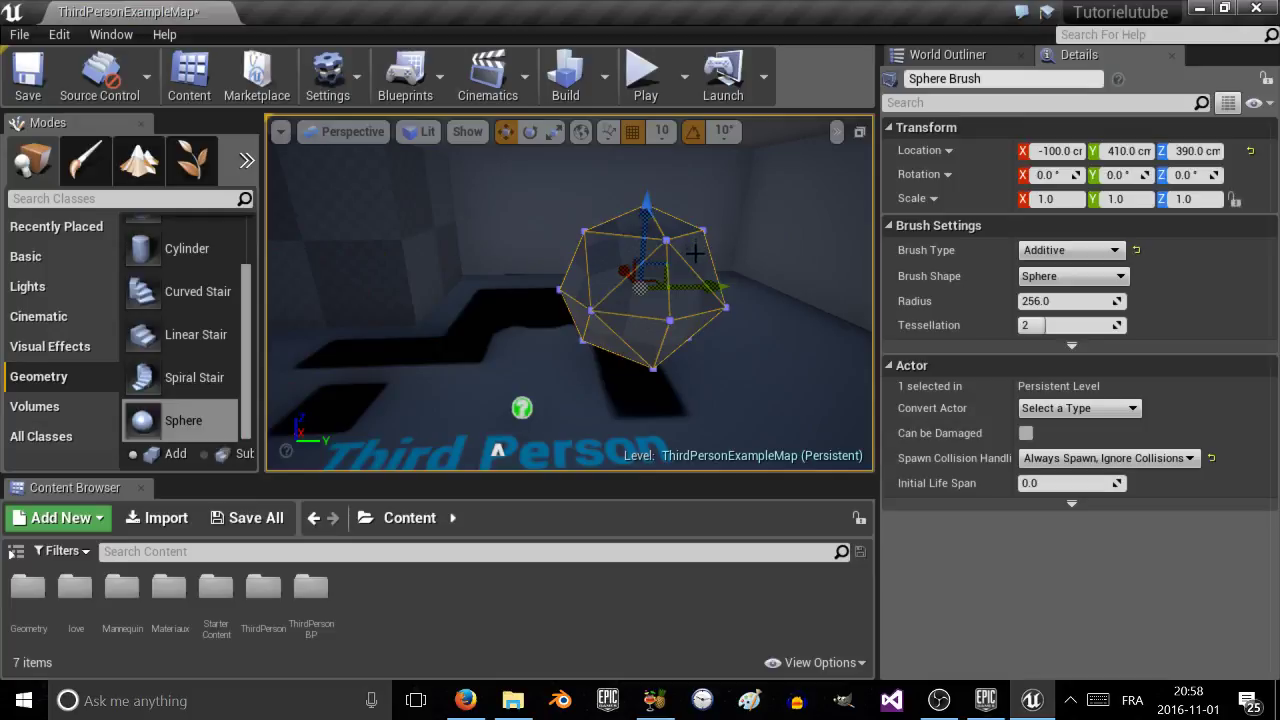
right_drag(701, 278, 711, 246)
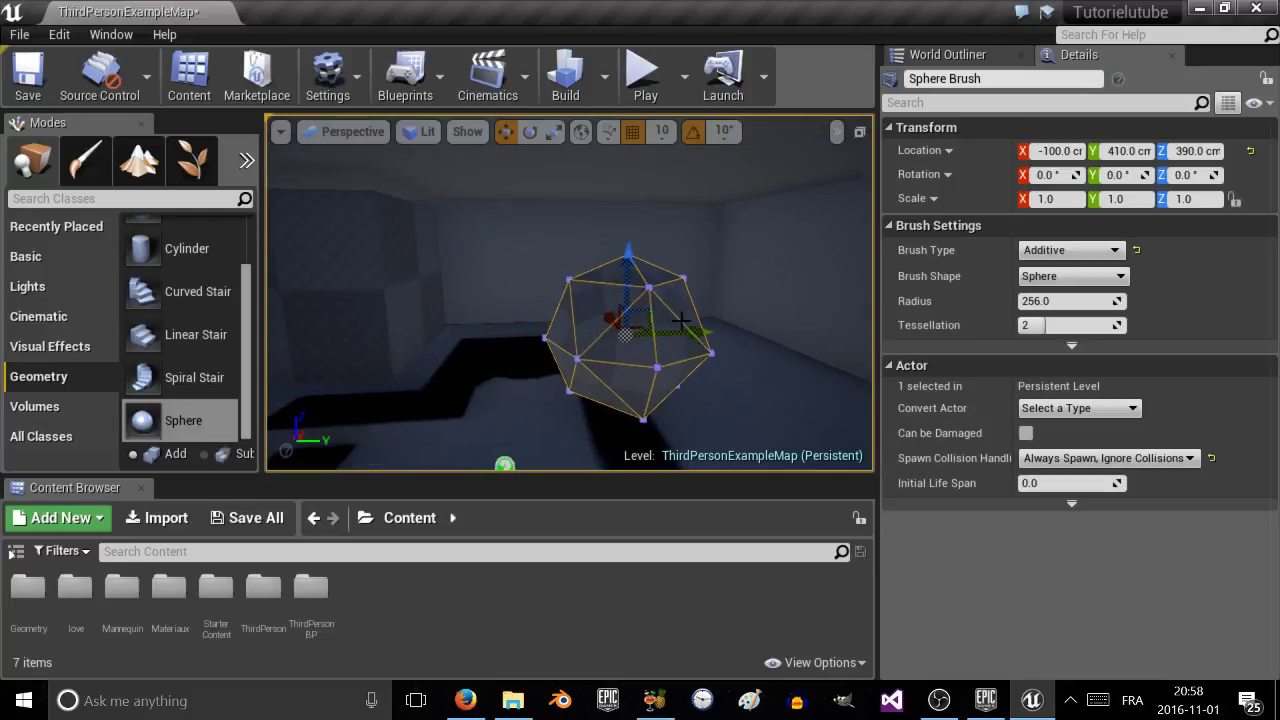
Move the sphere brush to about X 300 cm and Y 970 cm, towards the far side of the room.
key(d)
right_drag(627, 329, 610, 324)
drag(583, 321, 703, 322)
key(a)
mouse_move(703, 322)
right_down()
mouse_move(760, 322)
mouse_move(703, 322)
right_up()
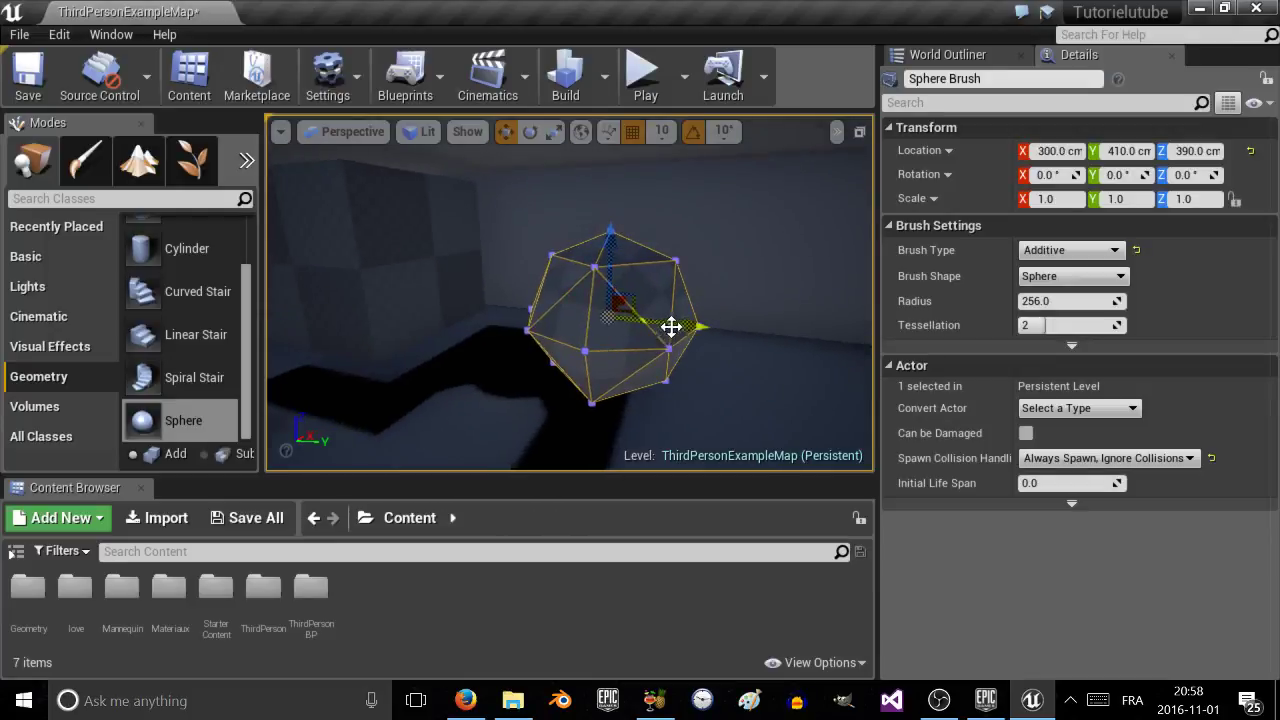
mouse_move(674, 323)
mouse_down()
mouse_move(849, 354)
mouse_move(875, 375)
mouse_up()
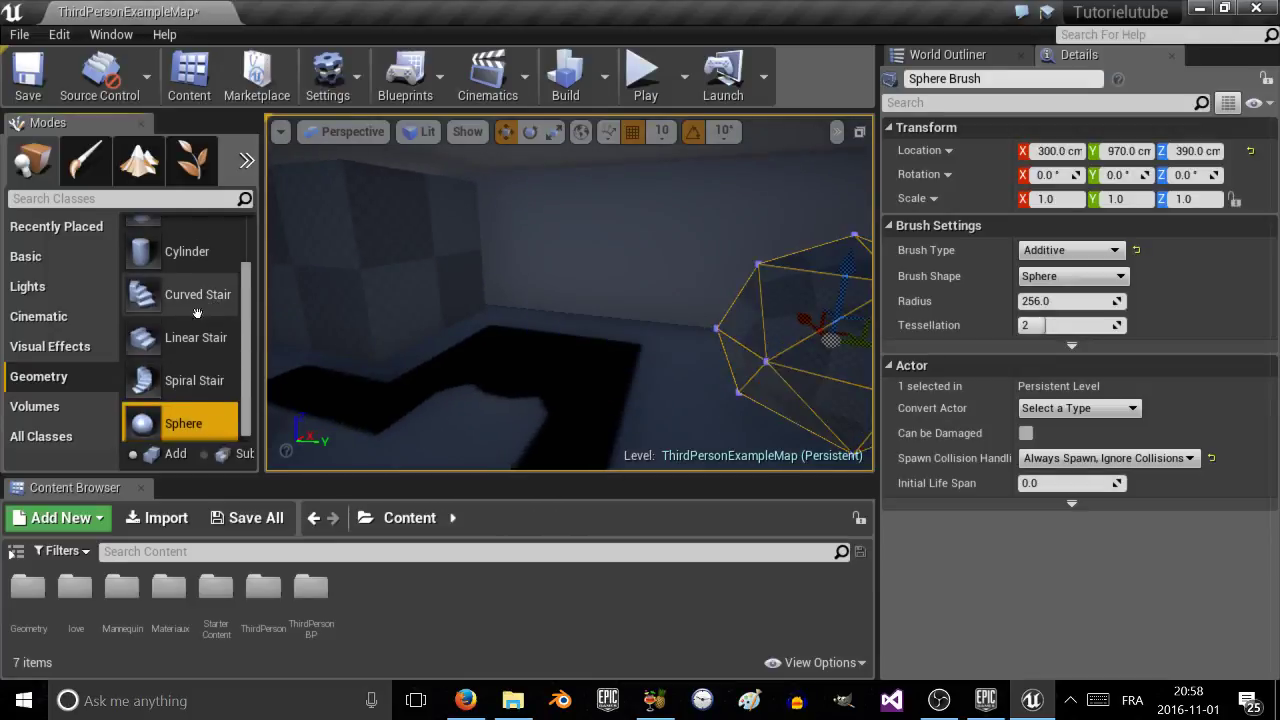
Place an additive cylinder brush between the box and the sphere and raise it to about Z 600 cm.
scroll(170, 366, up, 2)
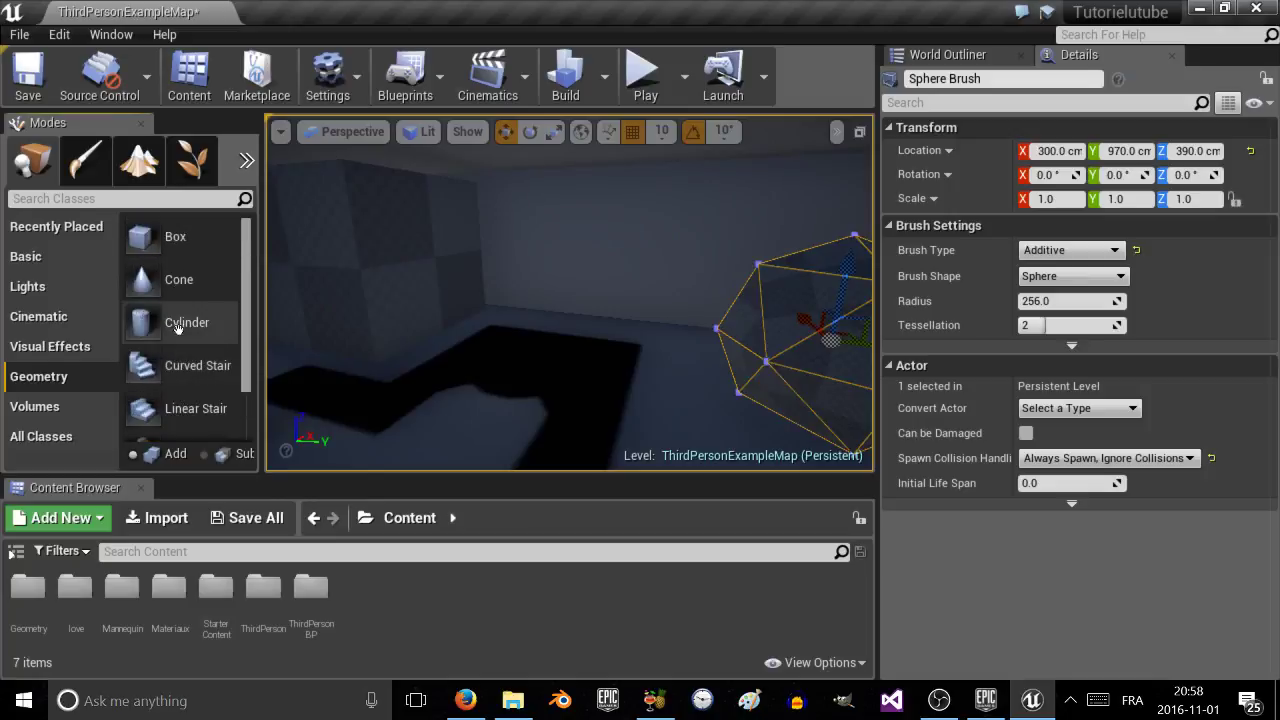
drag(177, 322, 423, 363)
drag(569, 350, 570, 348)
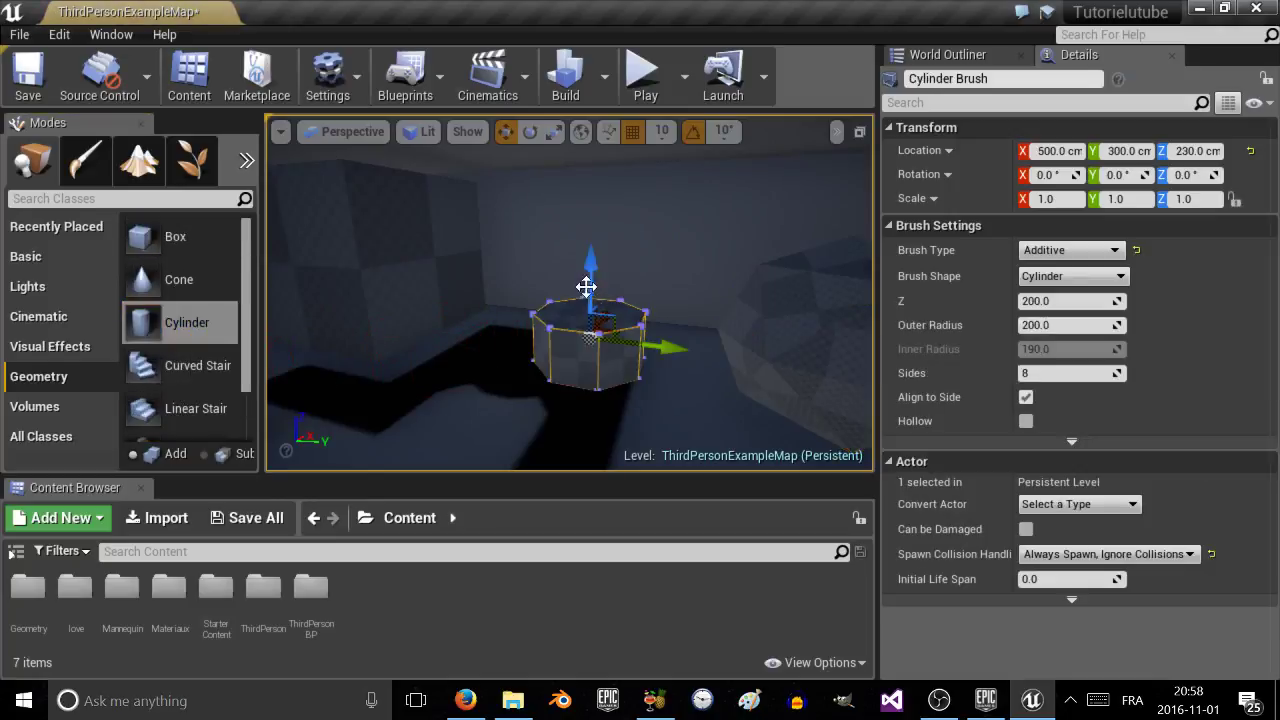
drag(588, 268, 598, 179)
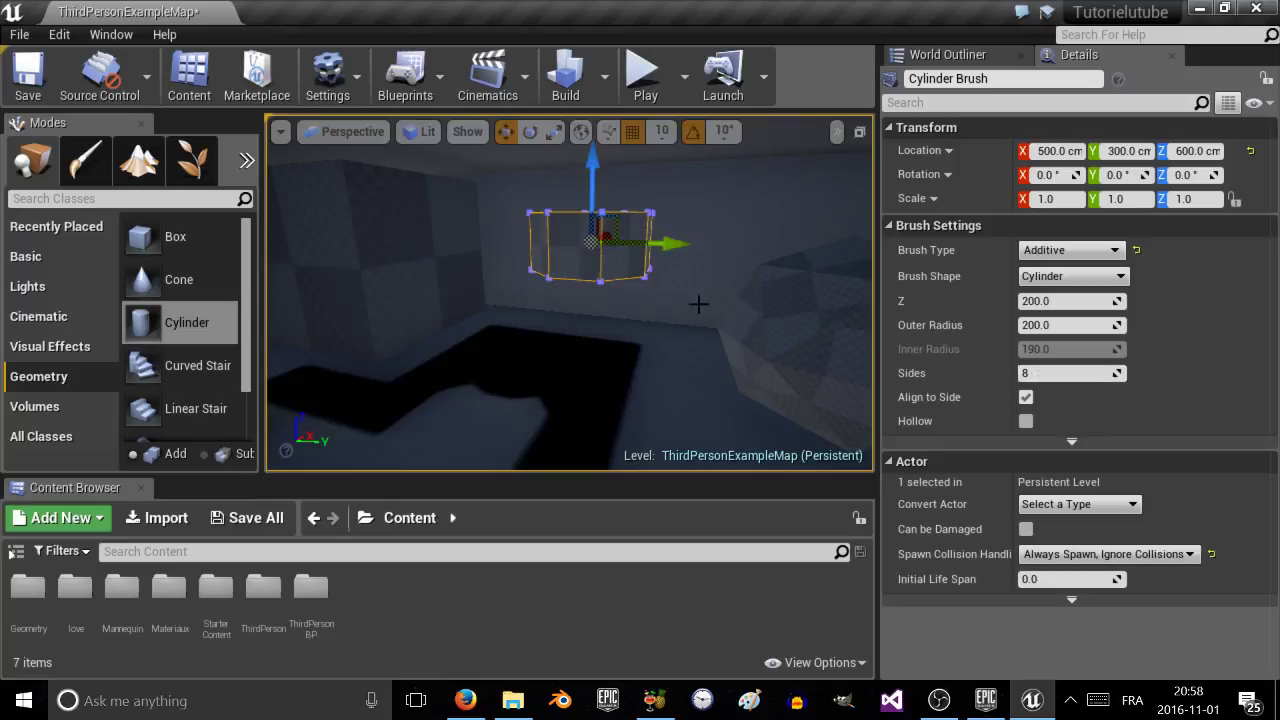
Stretch the cylinder brush vertically to a Z scale of about 3.12 and lower it to about Z 500 cm.
key(r)
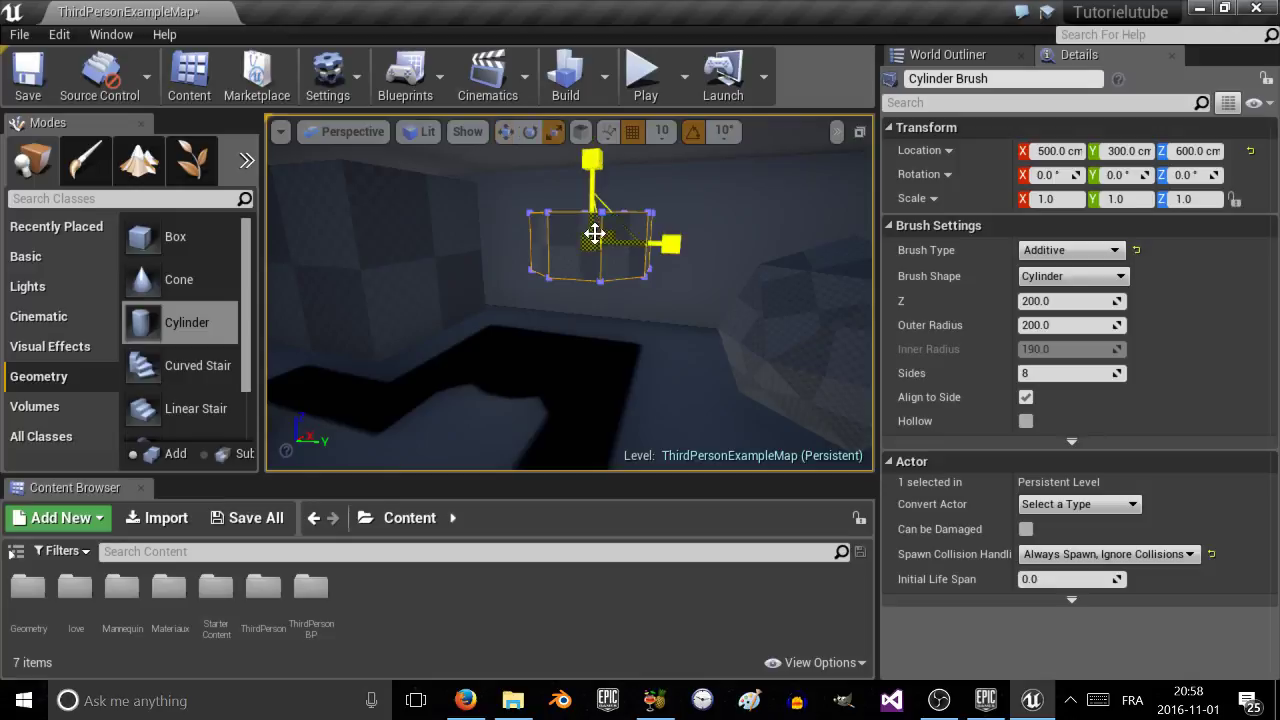
drag(592, 162, 593, 219)
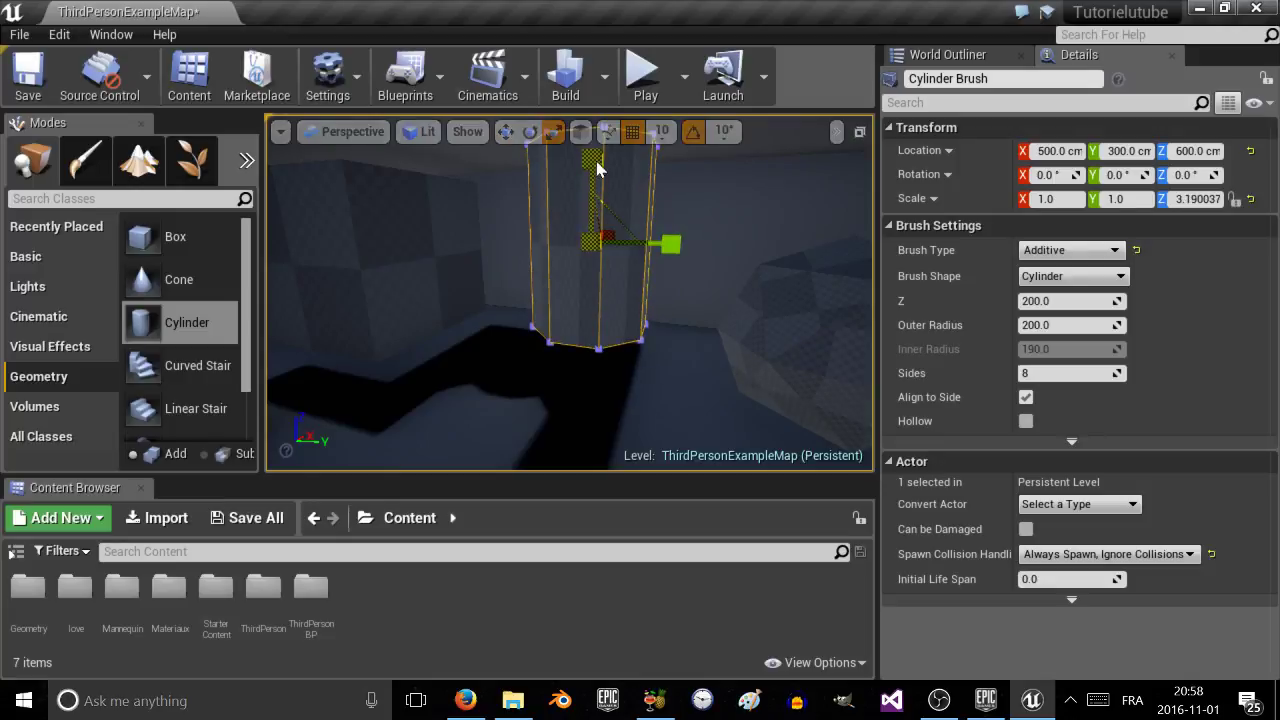
drag(595, 168, 595, 195)
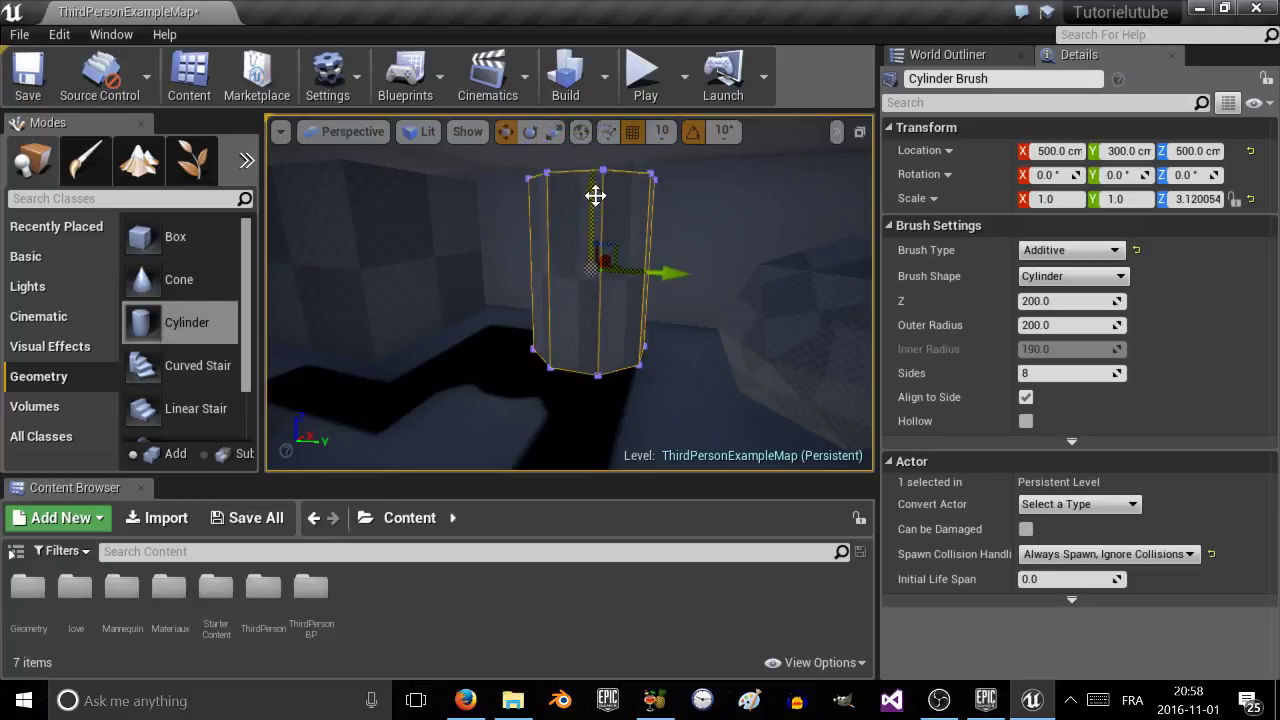
Build the level and dismiss the message log.
click(566, 75)
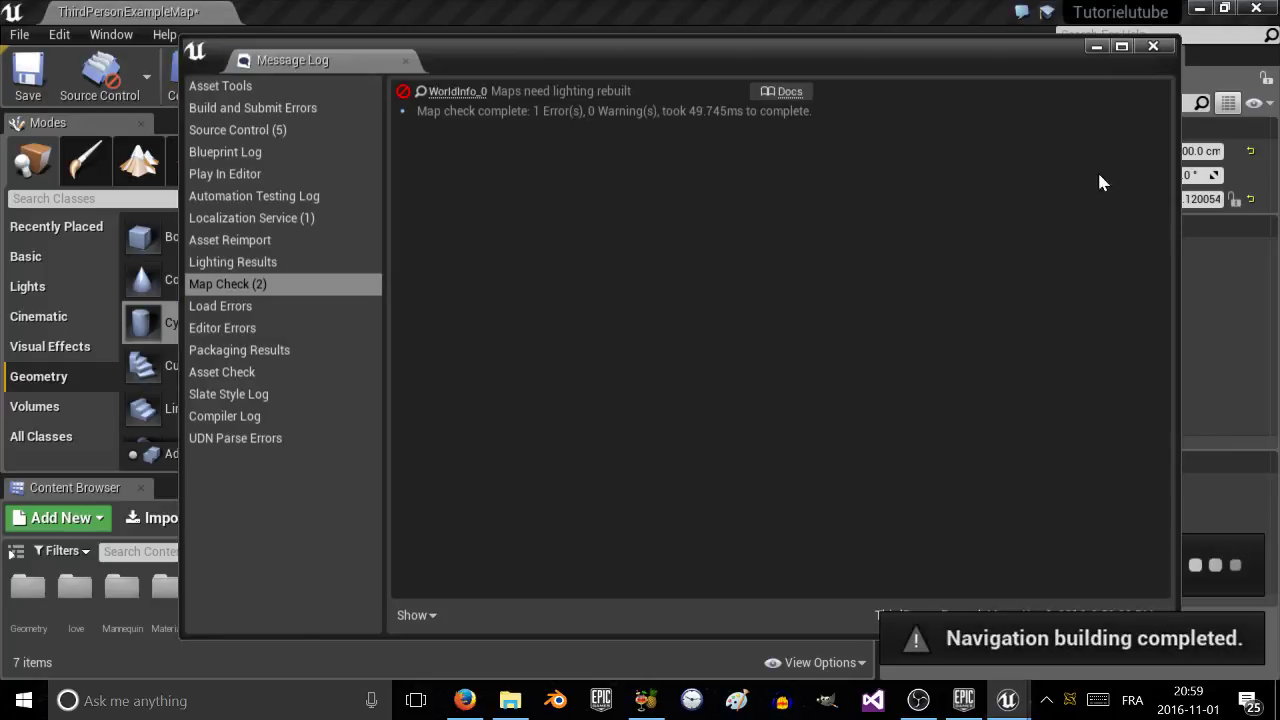
click(1151, 47)
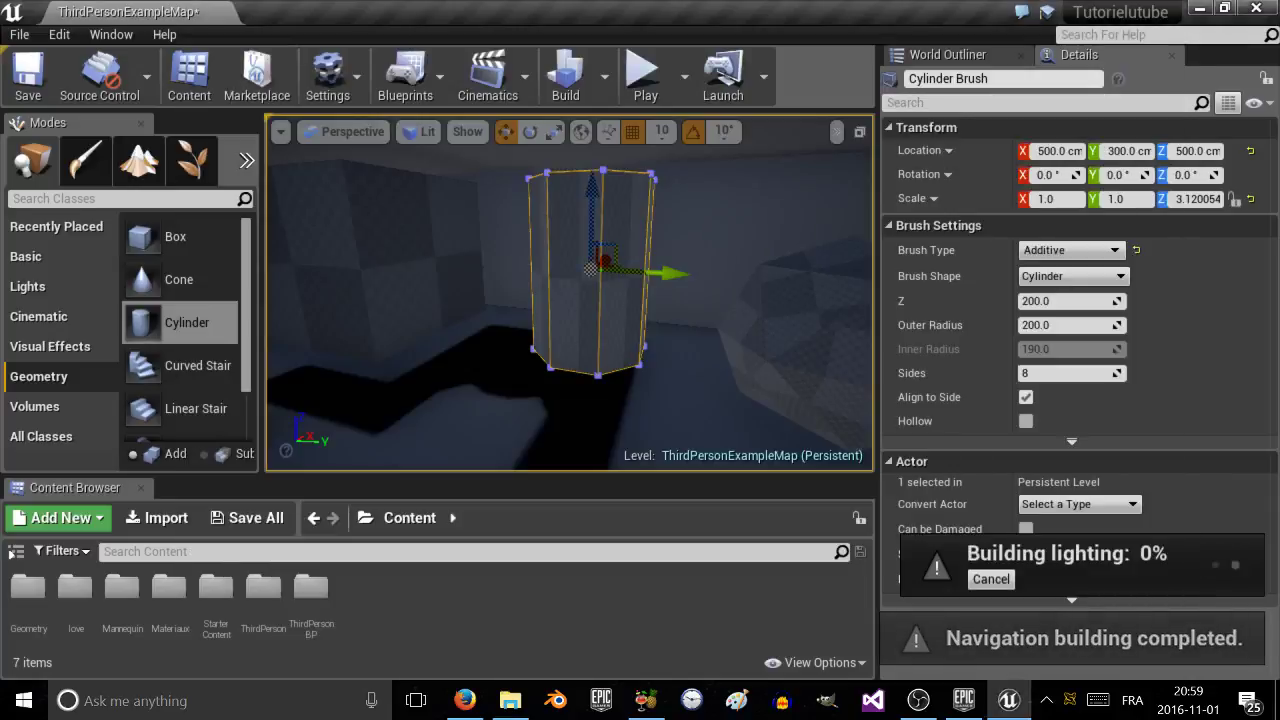
Examine the room and its box, cylinder and sphere brushes from several viewpoints during the lighting build.
right_drag(570, 300, 665, 300)
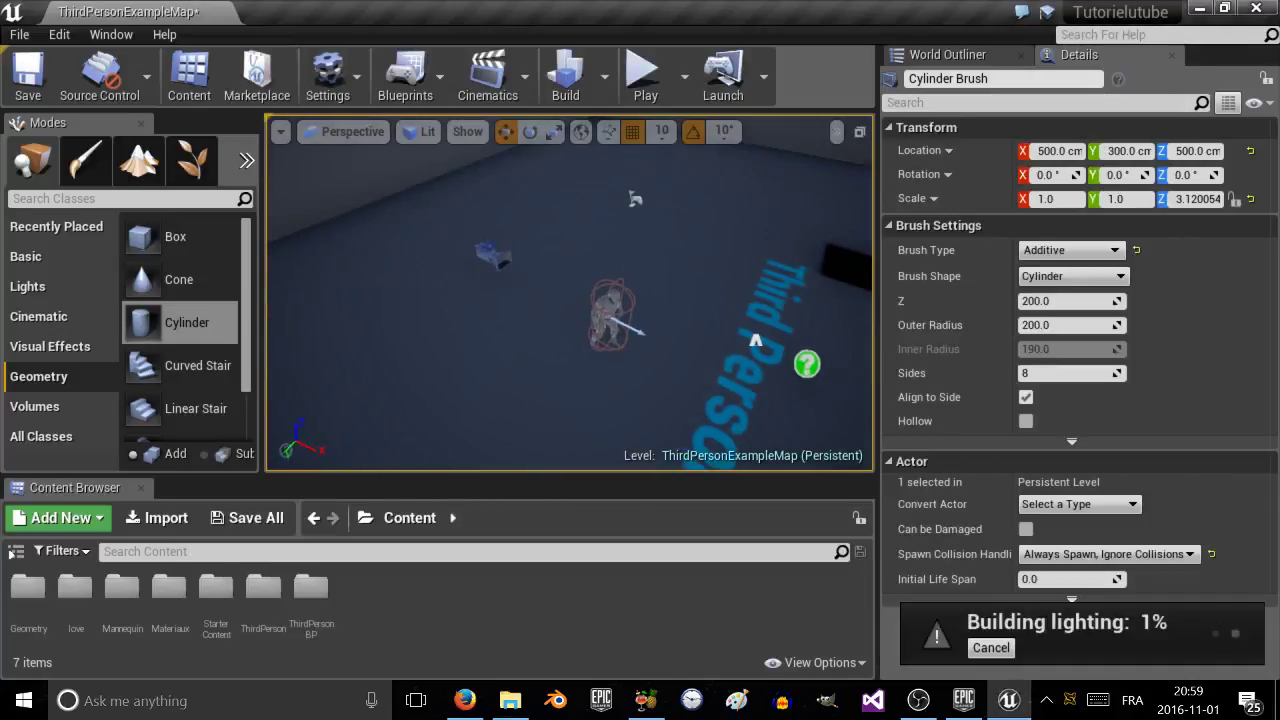
right_drag(570, 300, 650, 325)
key(w)
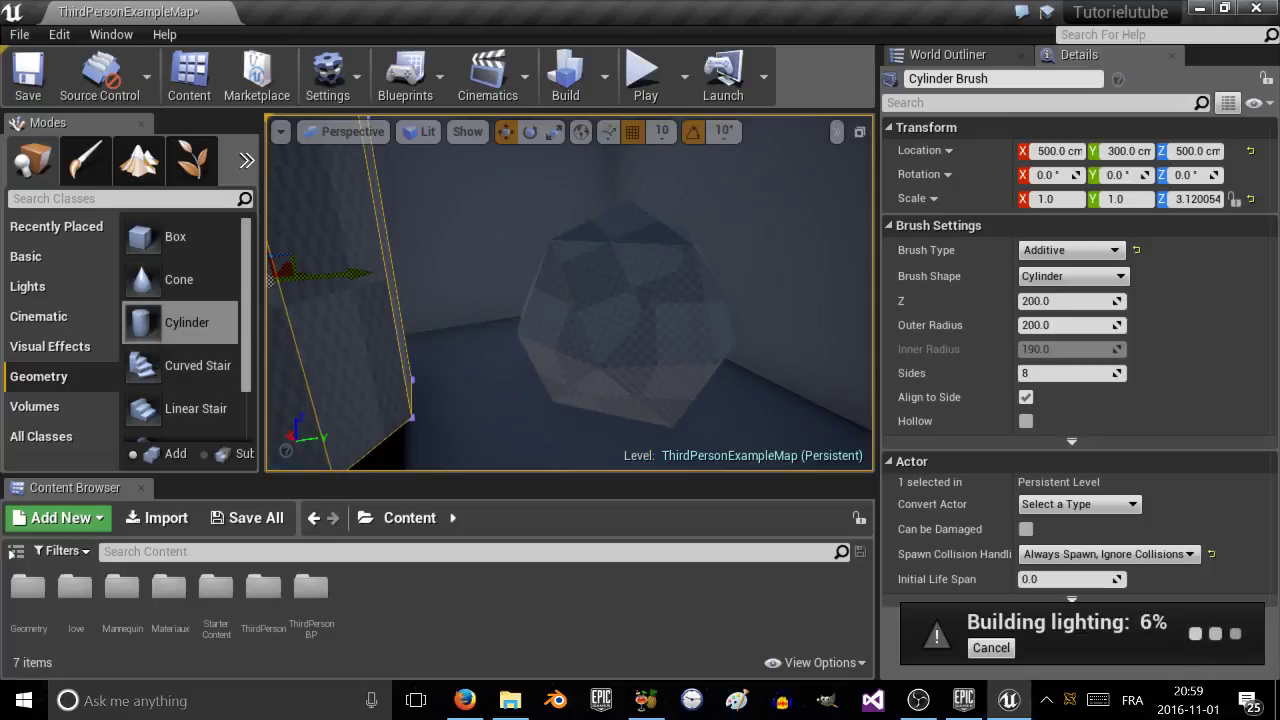
key(s)
right_drag(570, 300, 490, 290)
key(s)
right_drag(570, 300, 485, 308)
key(a)
right_drag(570, 300, 640, 300)
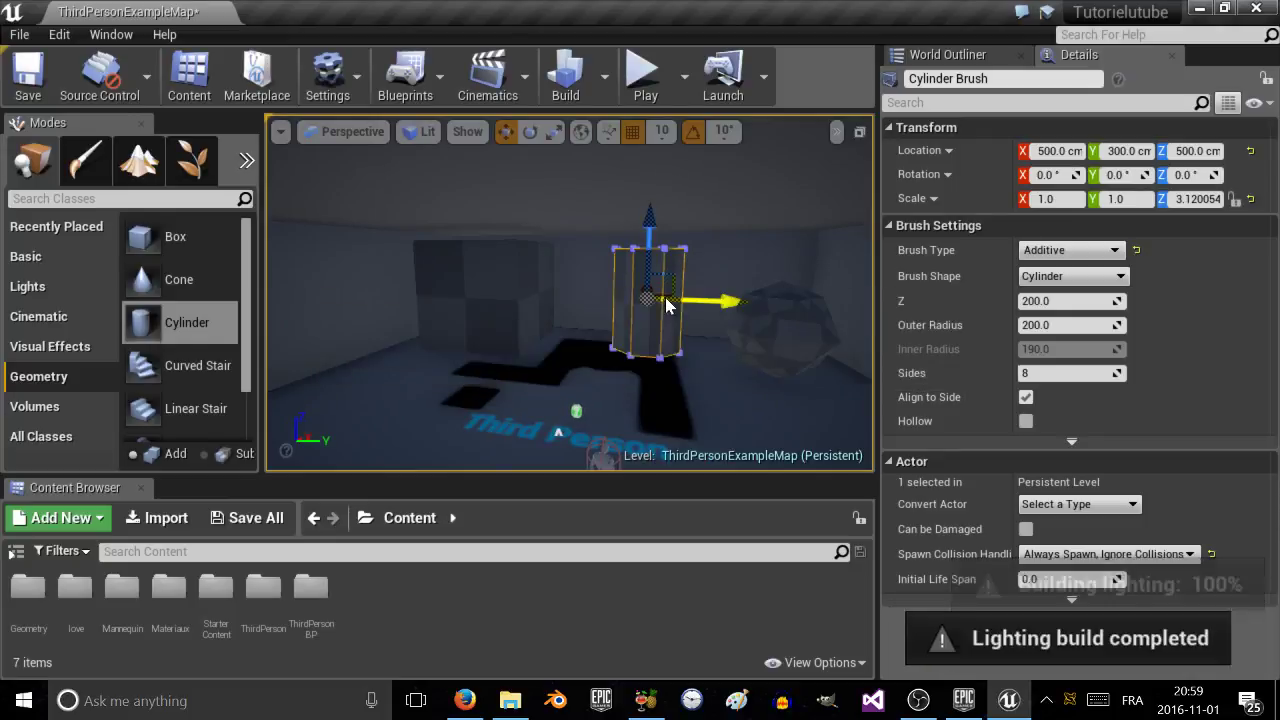
Switch the perspective viewport to Unlit view mode.
right_drag(570, 295, 596, 268)
click(418, 131)
click(428, 195)
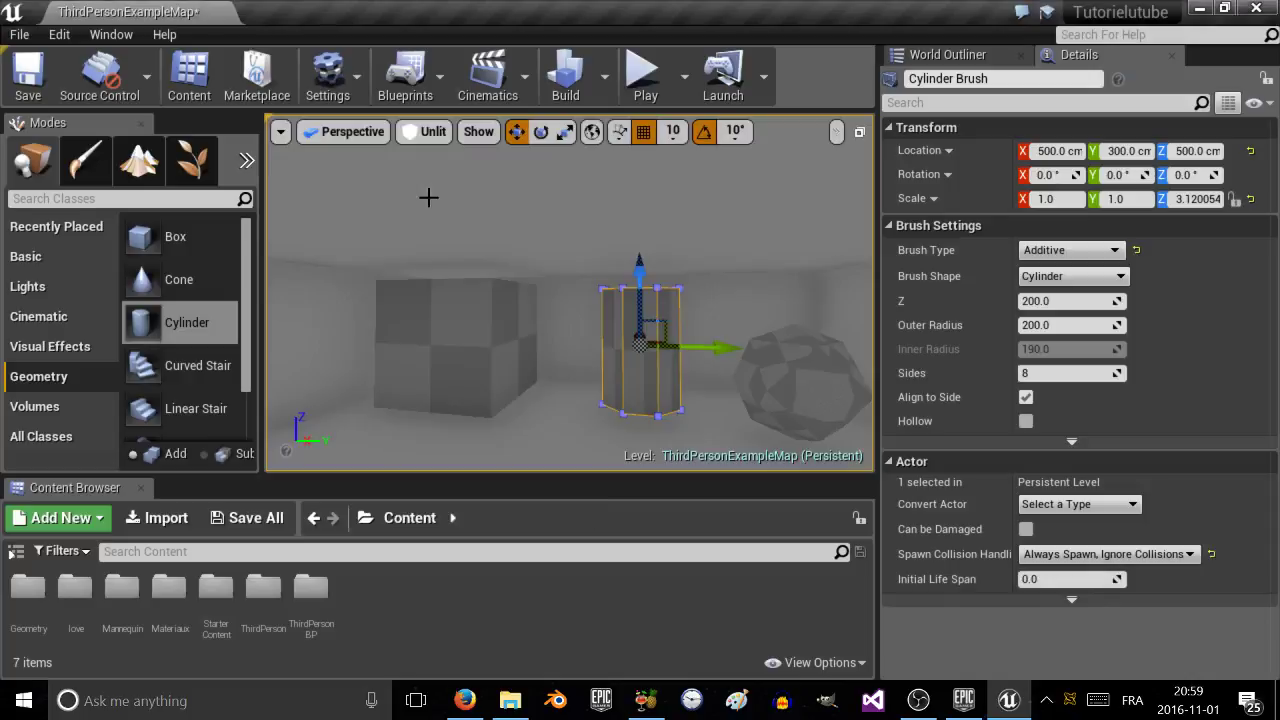
Delete the cylinder brush and the sphere brush from the room.
click(643, 347)
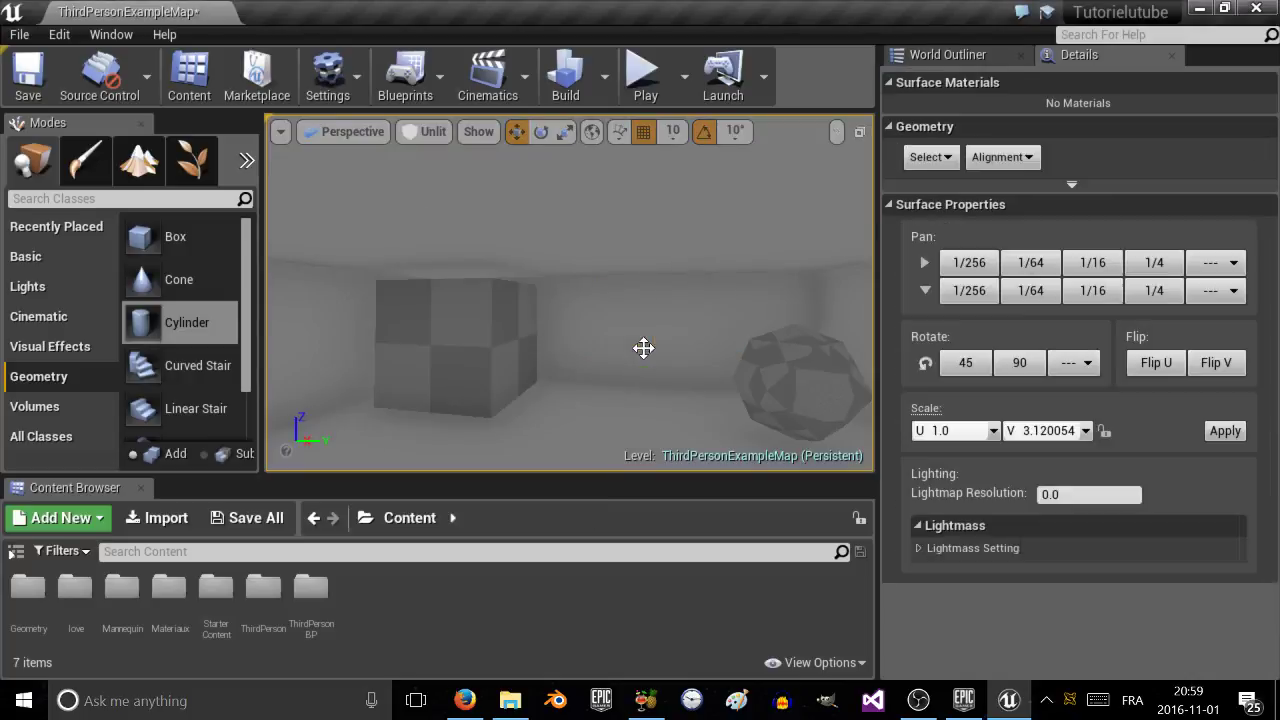
right_click(785, 373)
click(772, 374)
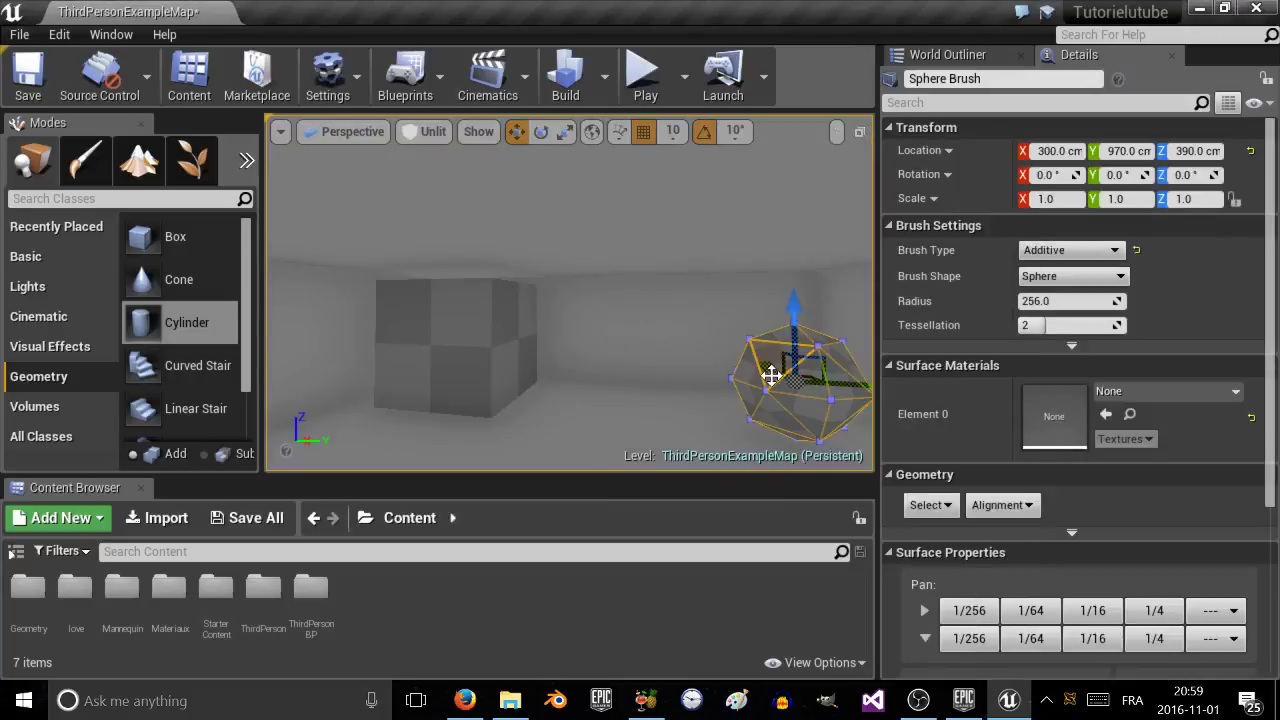
click(772, 374)
Duplicate the box brush twice along the Y axis, placing the copies at about Y 180 cm and Y 1080 cm.
click(489, 346)
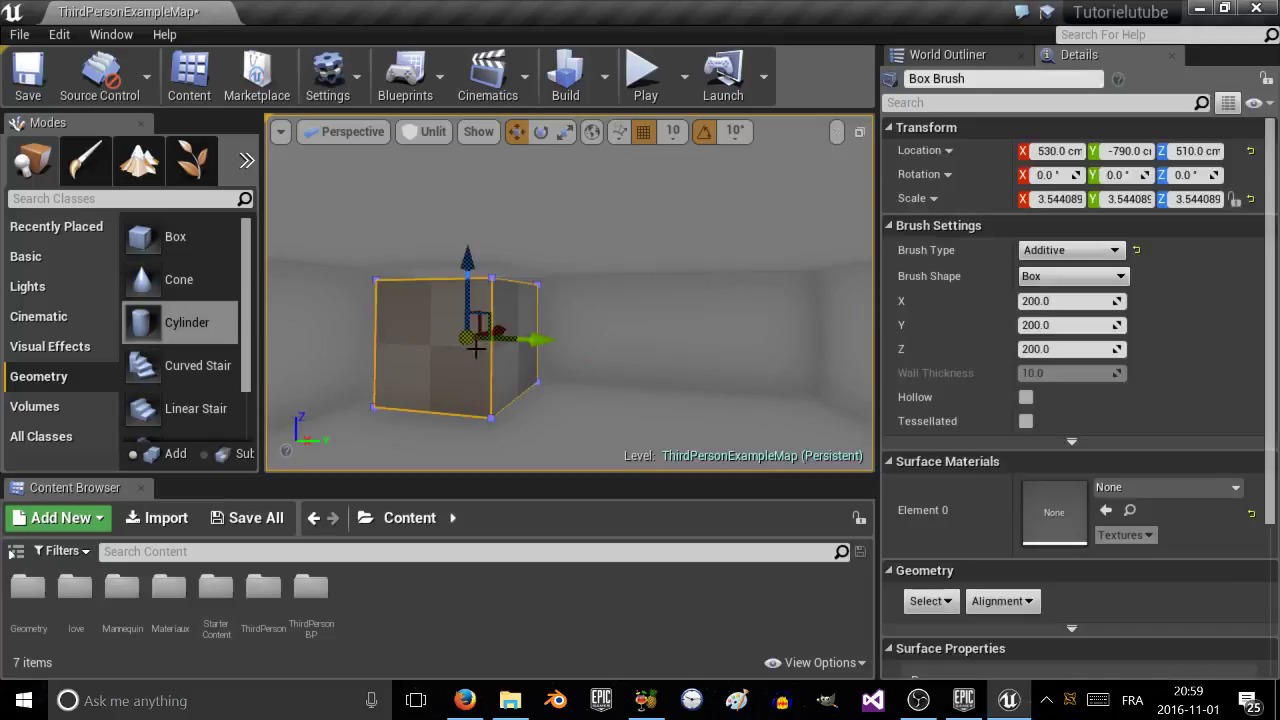
mouse_move(513, 344)
alt+mouse_down()
mouse_move(684, 362)
mouse_move(871, 356)
alt+mouse_up()
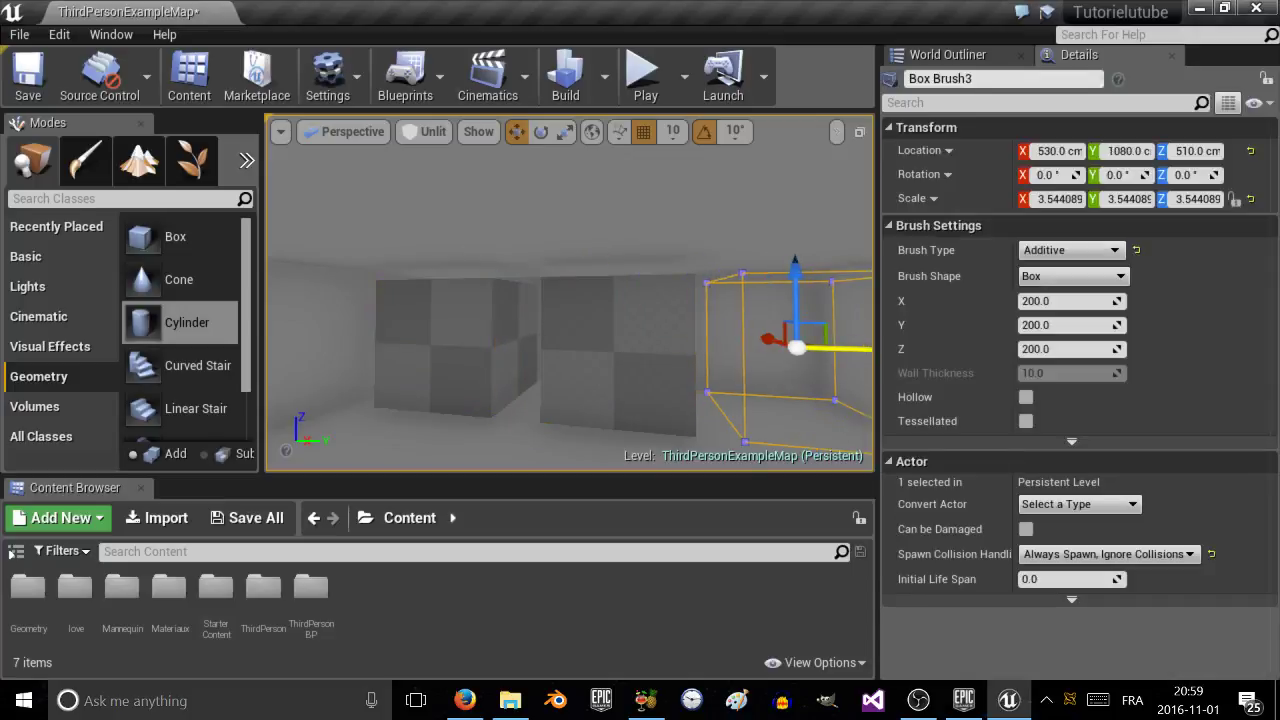
mouse_move(647, 393)
right_down()
mouse_move(745, 396)
mouse_move(647, 393)
right_up()
Scale the original box brush down uniformly to about 2.35.
click(461, 362)
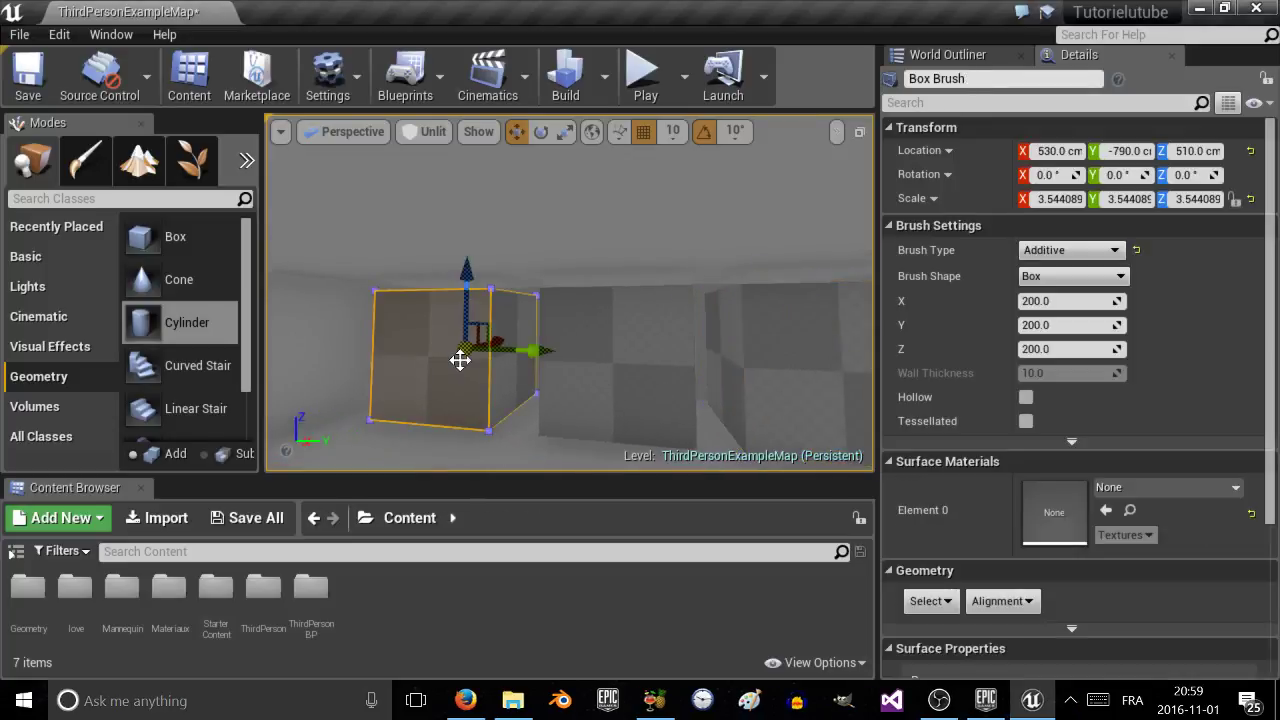
key(r)
mouse_move(483, 354)
mouse_down()
mouse_move(472, 364)
mouse_move(495, 345)
mouse_move(410, 367)
mouse_move(454, 347)
mouse_up()
Delete the two larger box copies, keeping only the original box brush.
click(598, 360)
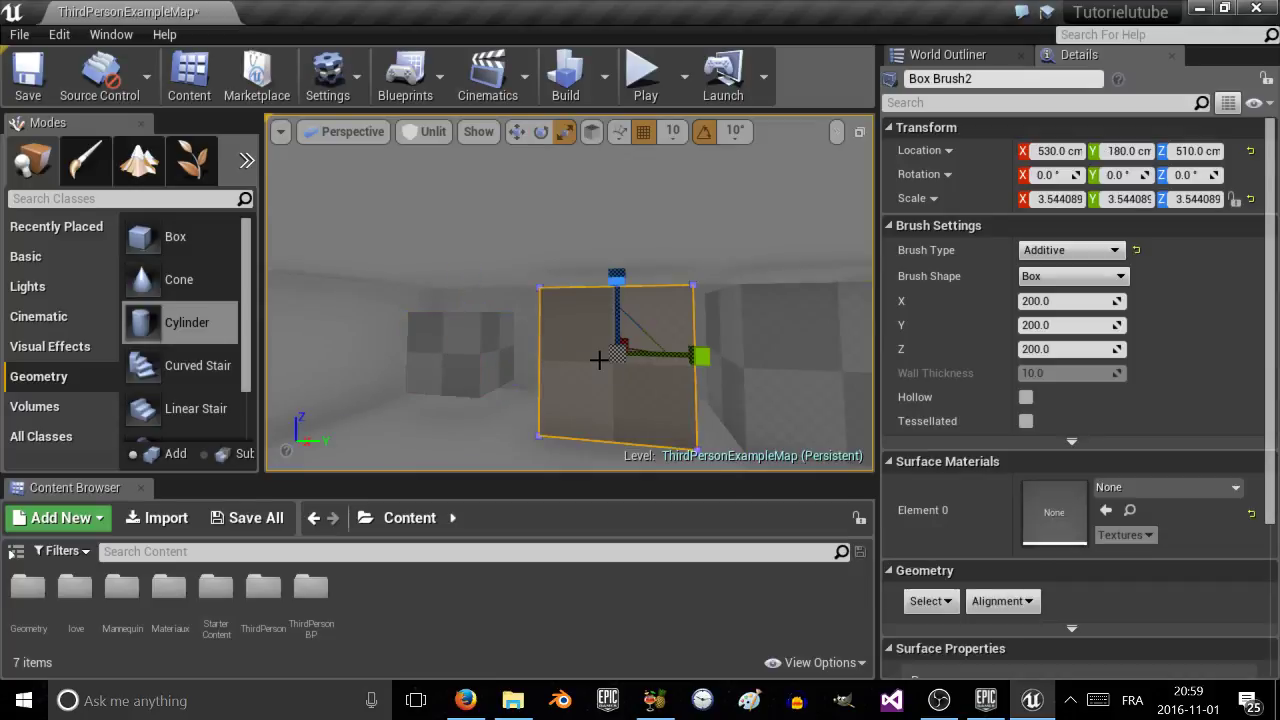
key(Delete)
click(832, 338)
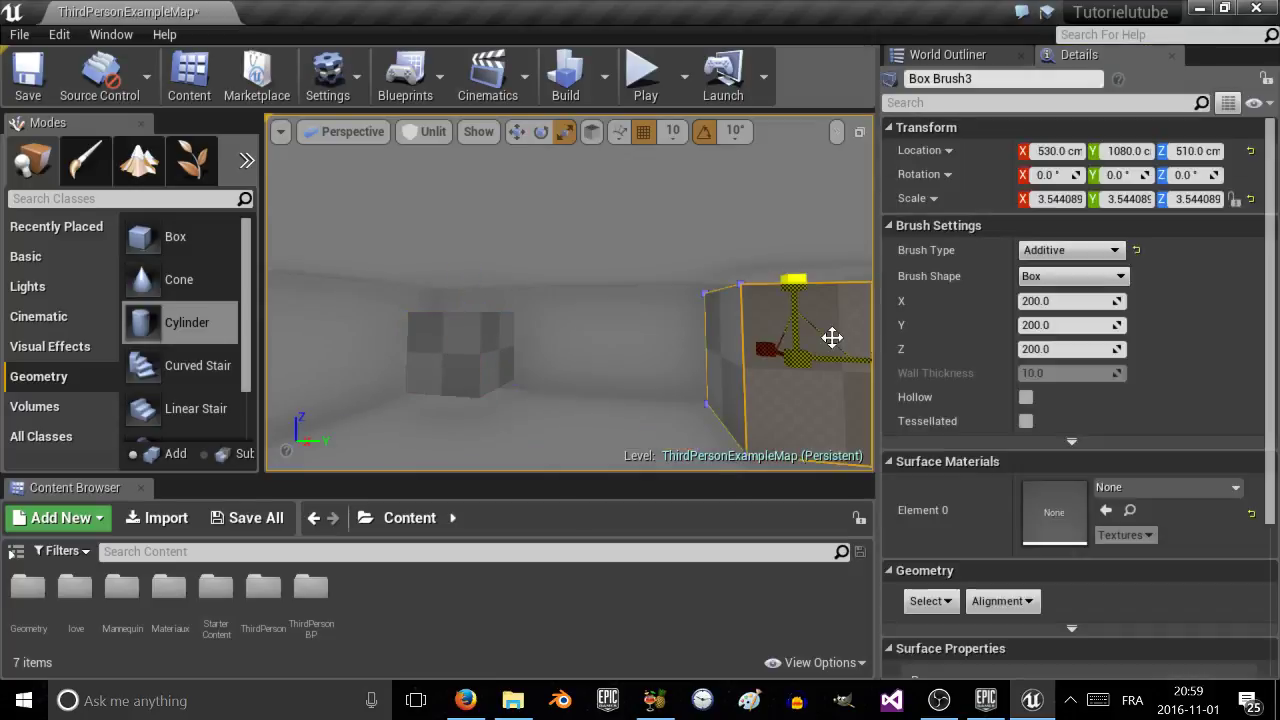
key(Delete)
Duplicate the original box brush twice along the Y axis, placing the farthest copy at about Y 950 cm.
click(463, 382)
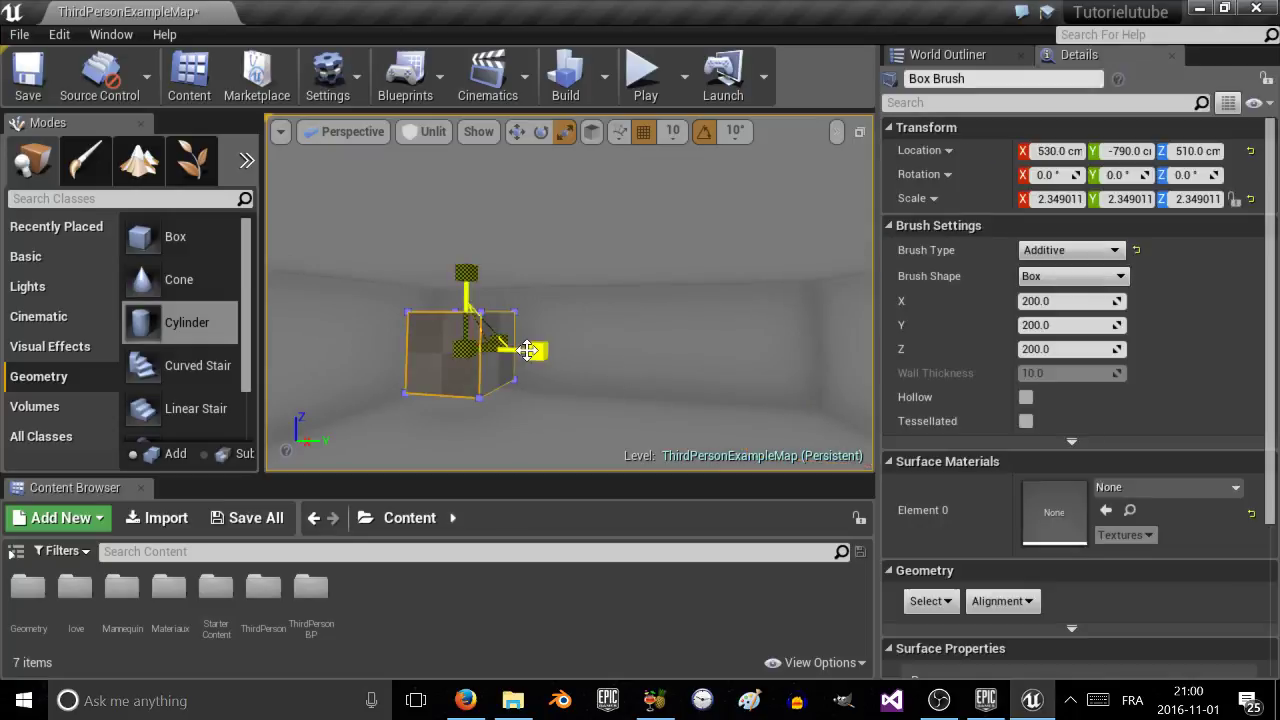
key(w)
mouse_move(532, 352)
alt+mouse_down()
mouse_move(820, 385)
mouse_move(845, 400)
mouse_move(848, 422)
alt+mouse_up()
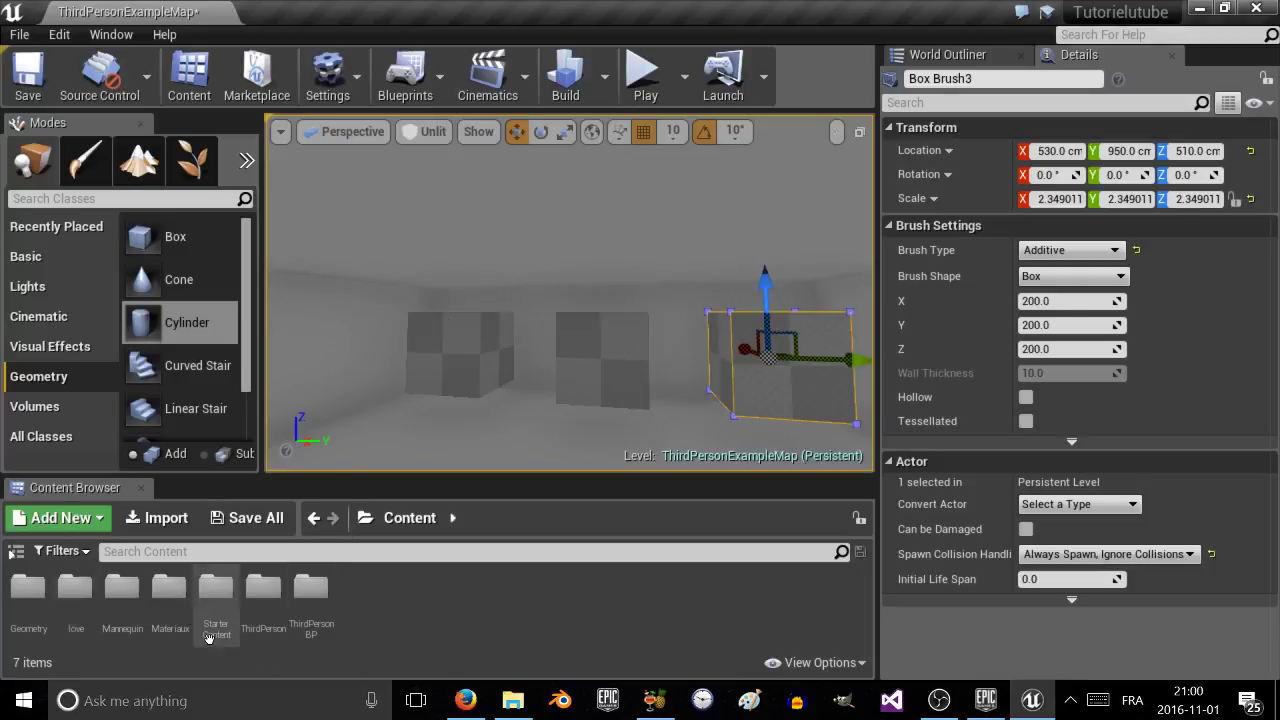
Create a new material named bleu in the Materiaux content folder.
double_click(170, 598)
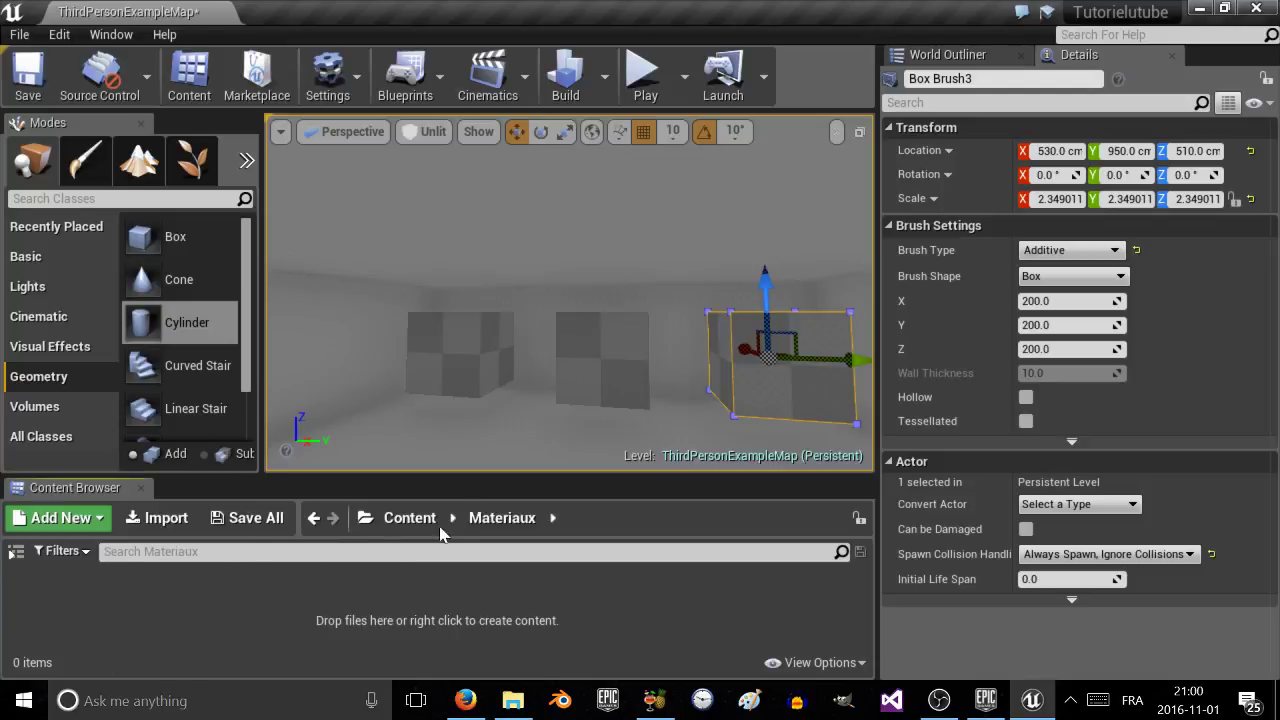
click(409, 517)
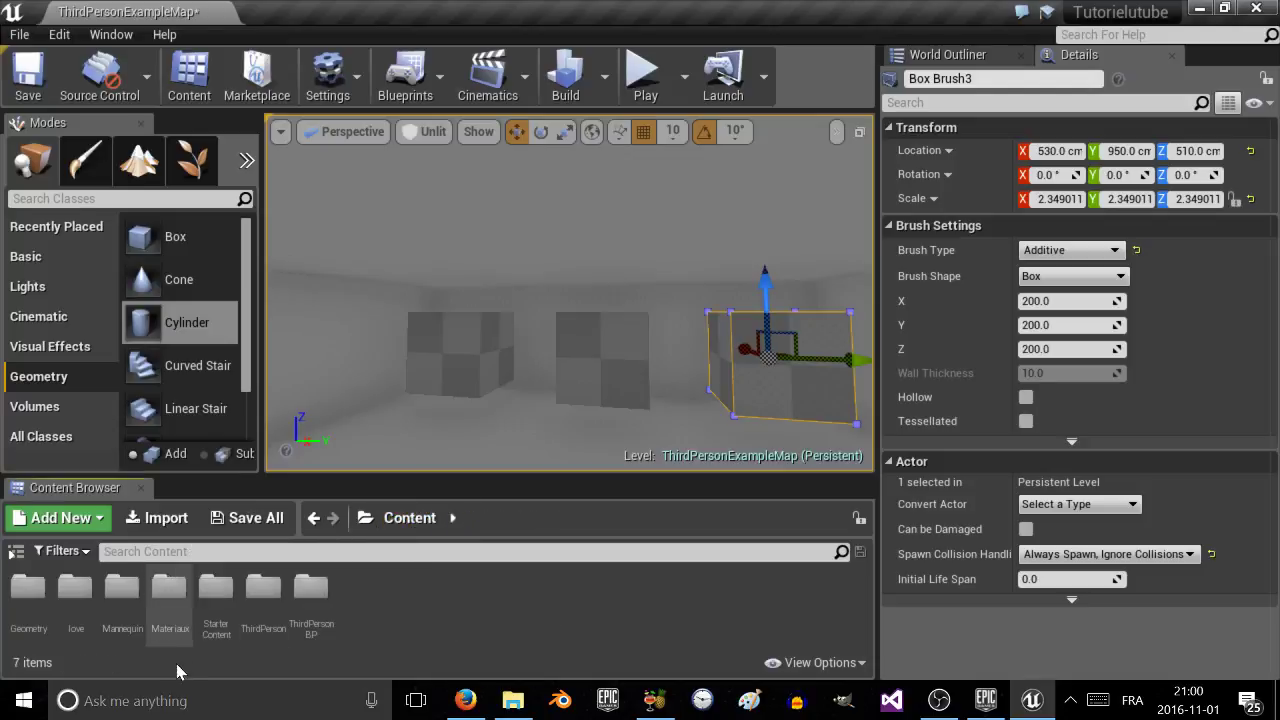
double_click(170, 595)
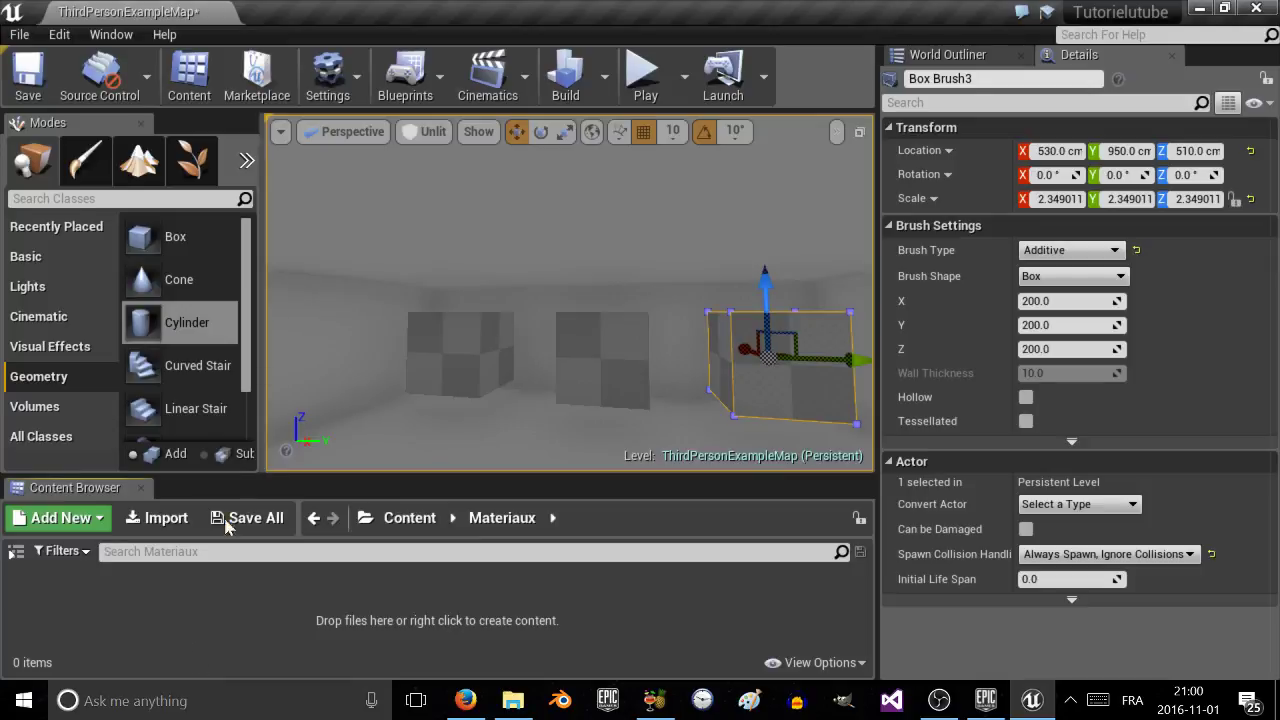
right_click(138, 612)
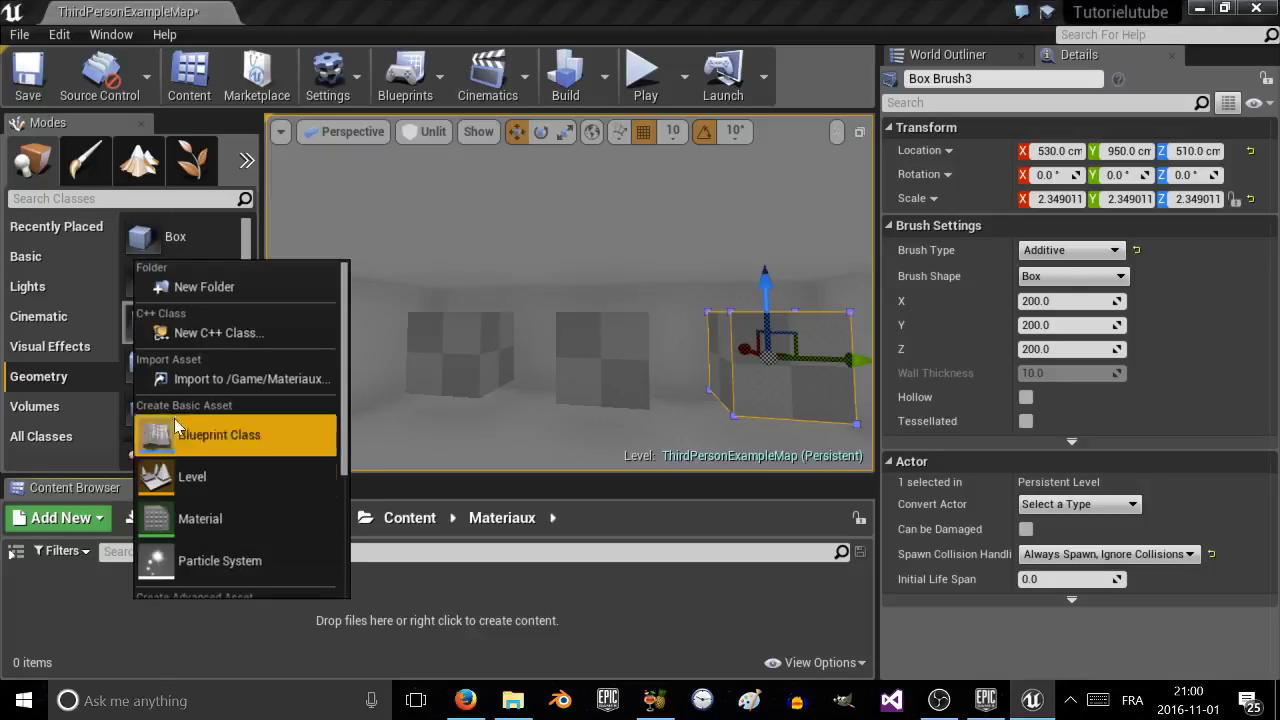
click(186, 511)
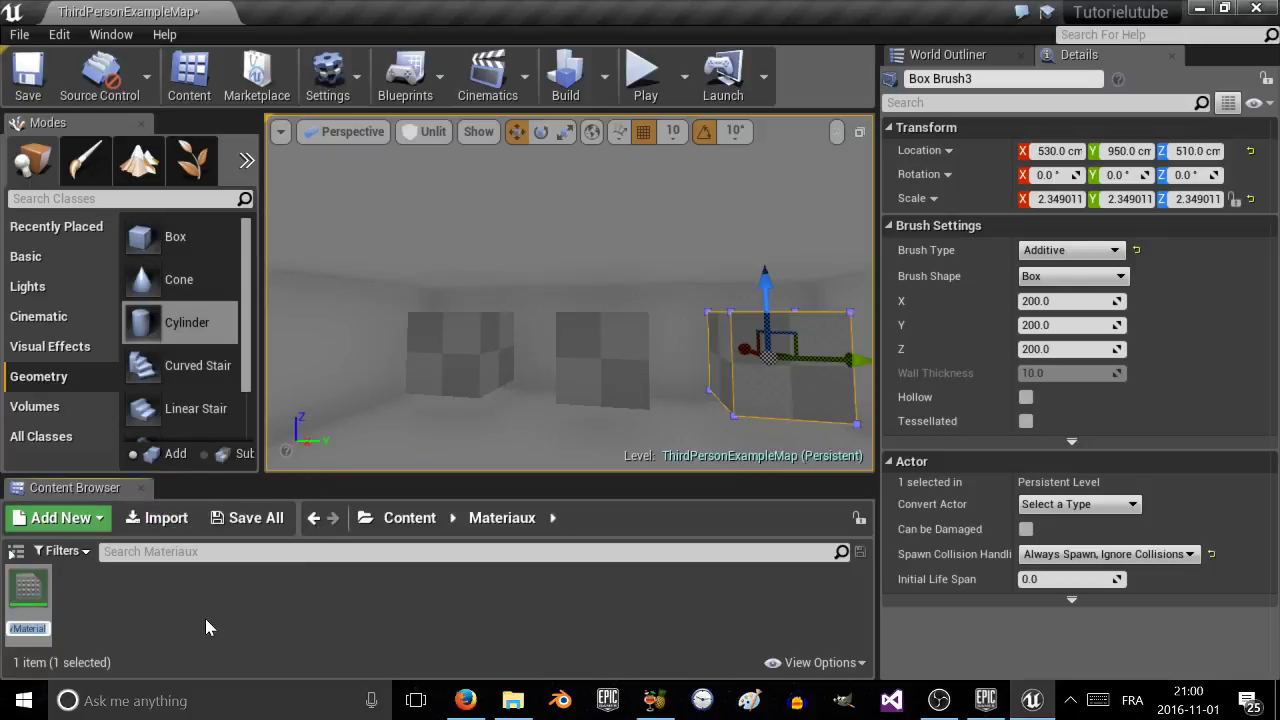
text(bleu)
key(Return)
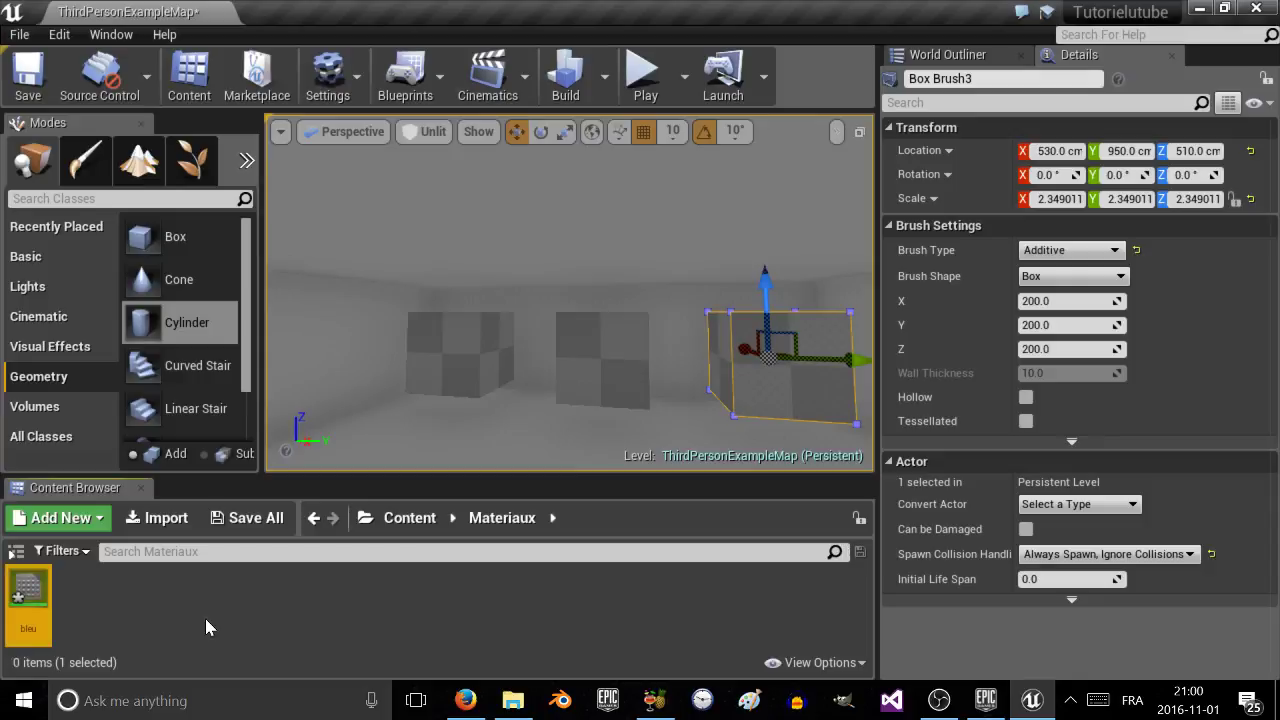
Create a second material named rouge in the Materiaux folder.
right_click(161, 630)
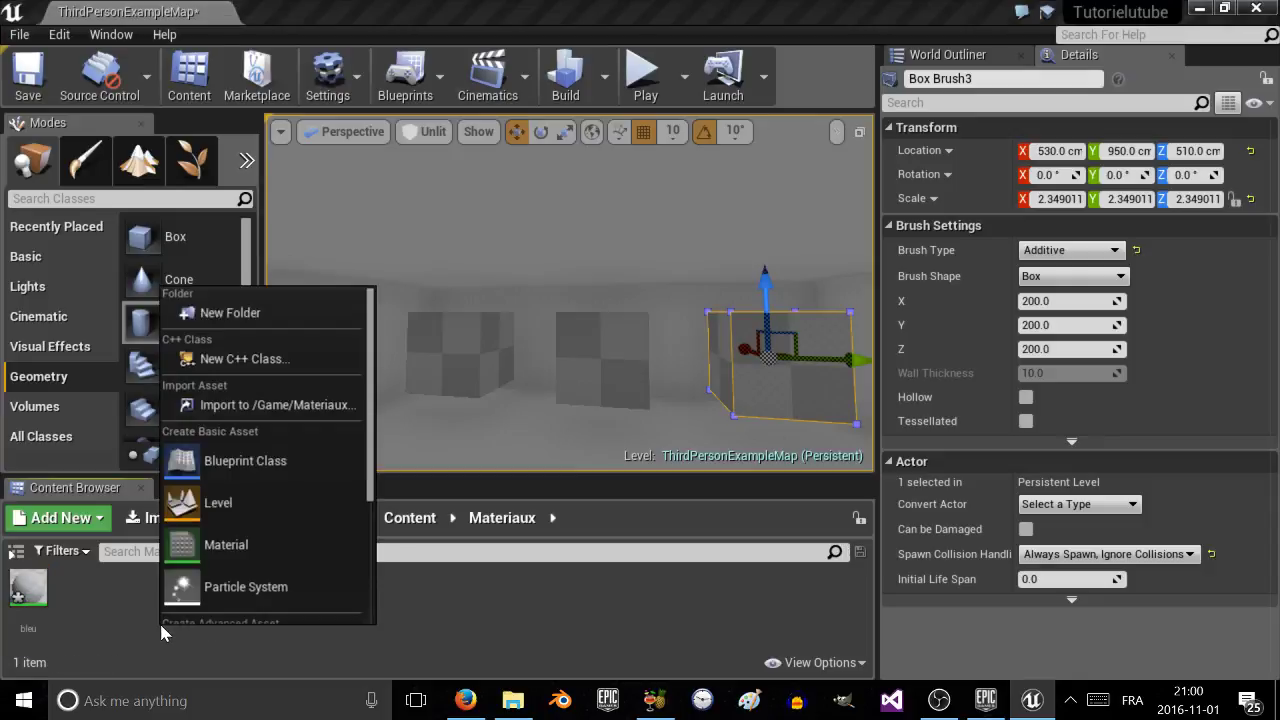
click(245, 541)
text(rouge)
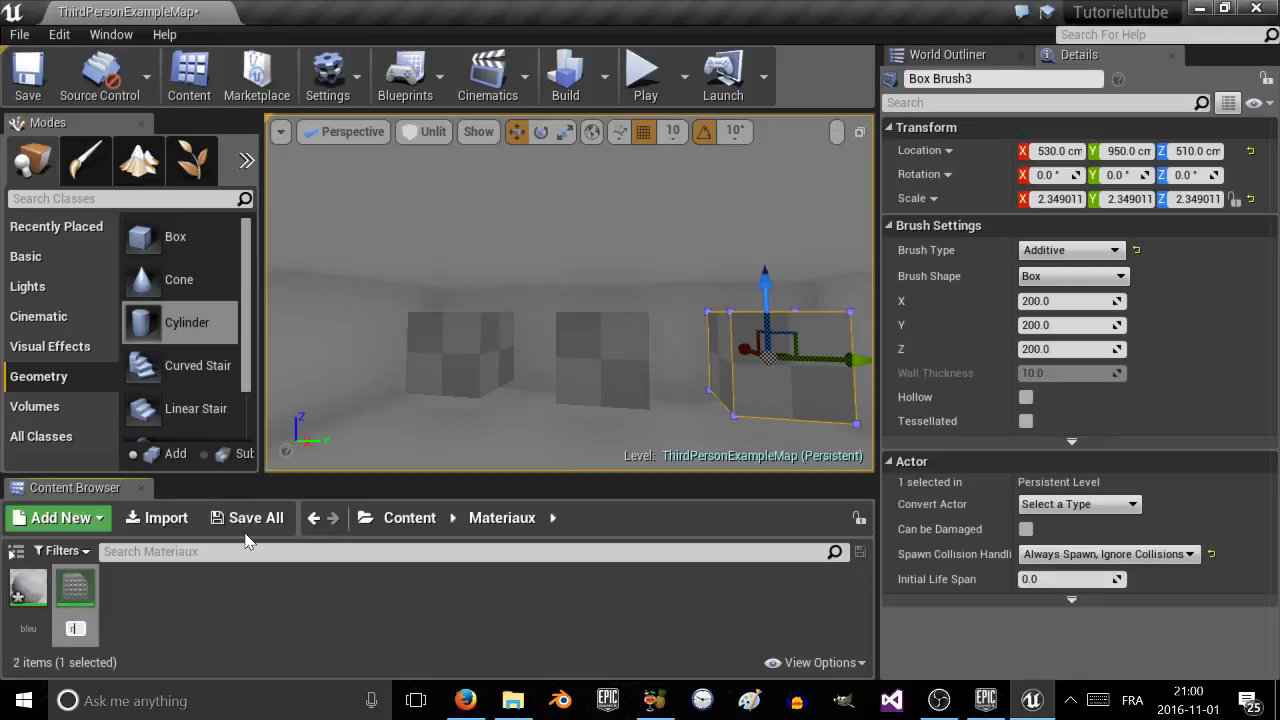
key(Return)
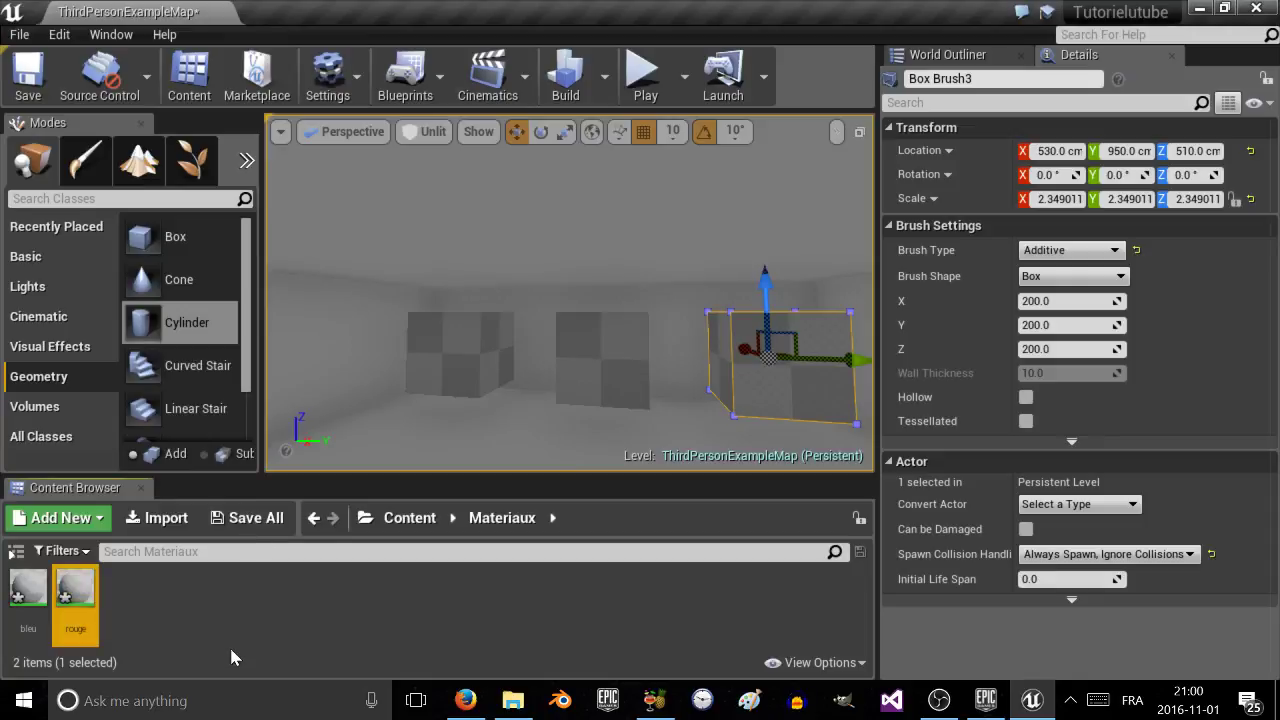
Create a third material named vert in the Materiaux folder.
click(229, 645)
right_click(230, 645)
click(268, 566)
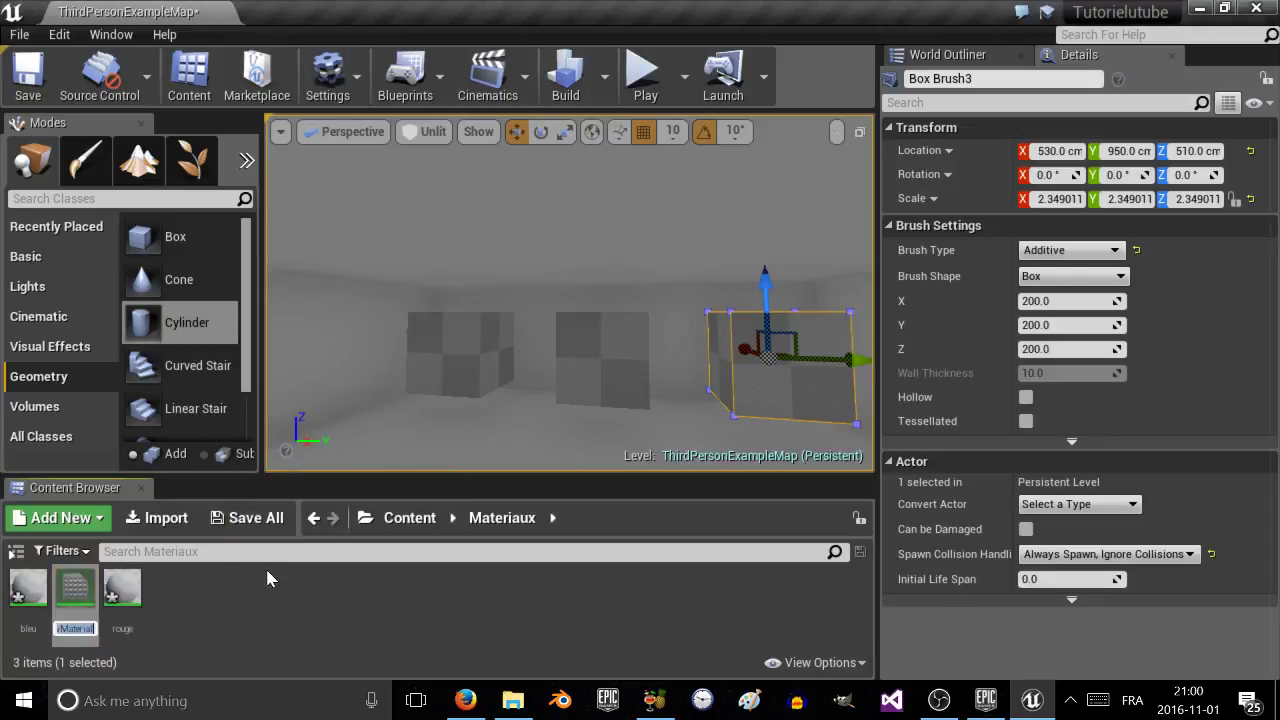
text(vert)
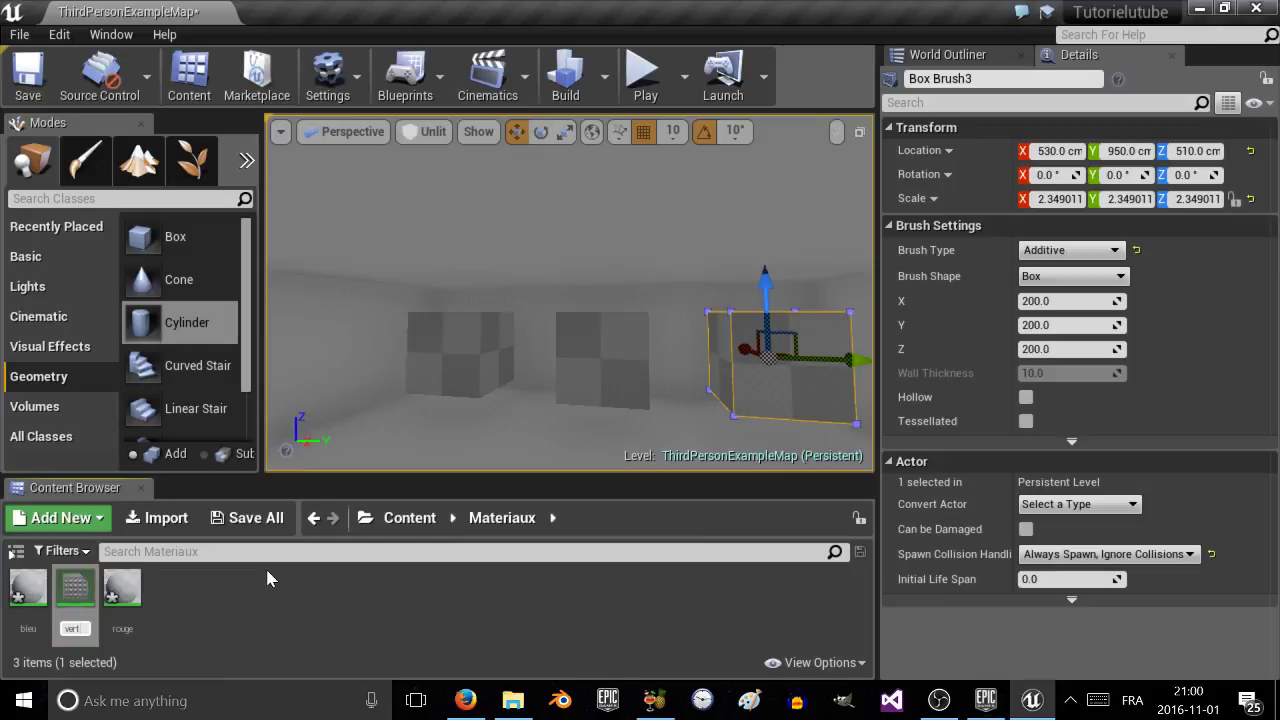
key(Return)
click(216, 651)
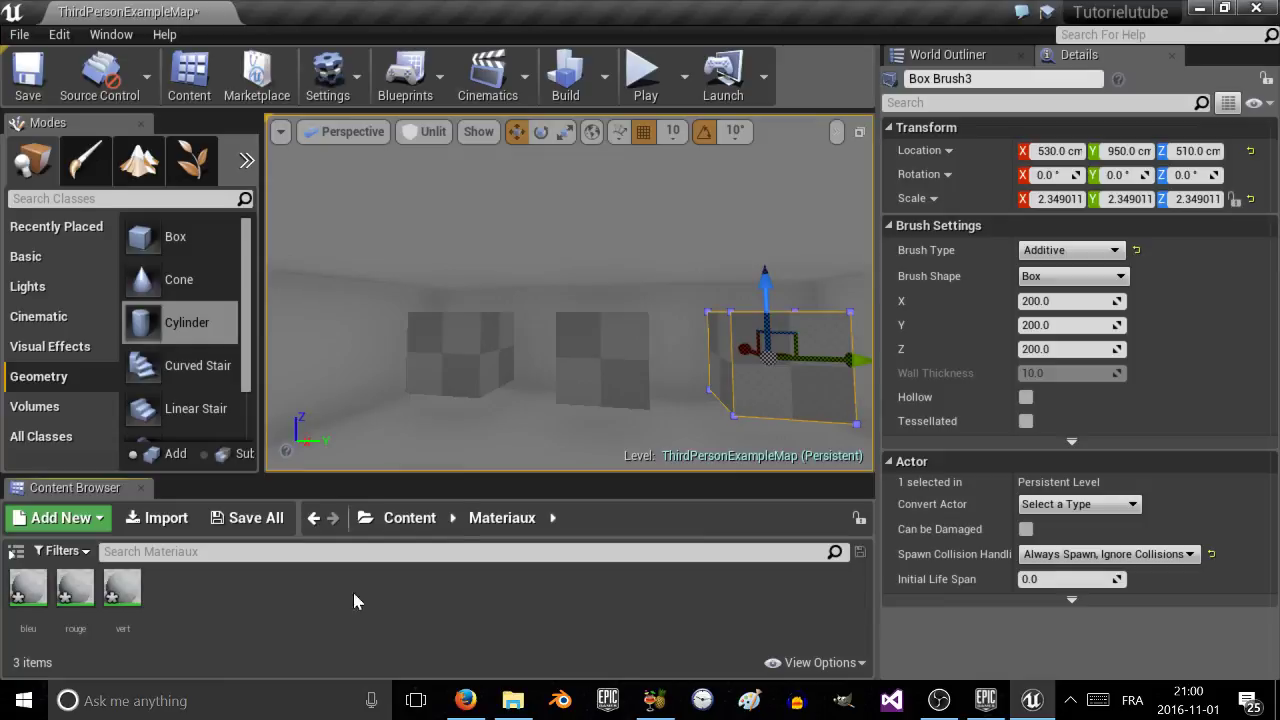
Open the bleu material for editing and place its editor tab after the ThirdPersonExampleMap tab.
mouse_move(511, 274)
mouse_down()
mouse_move(515, 295)
mouse_move(470, 292)
mouse_move(511, 274)
mouse_up()
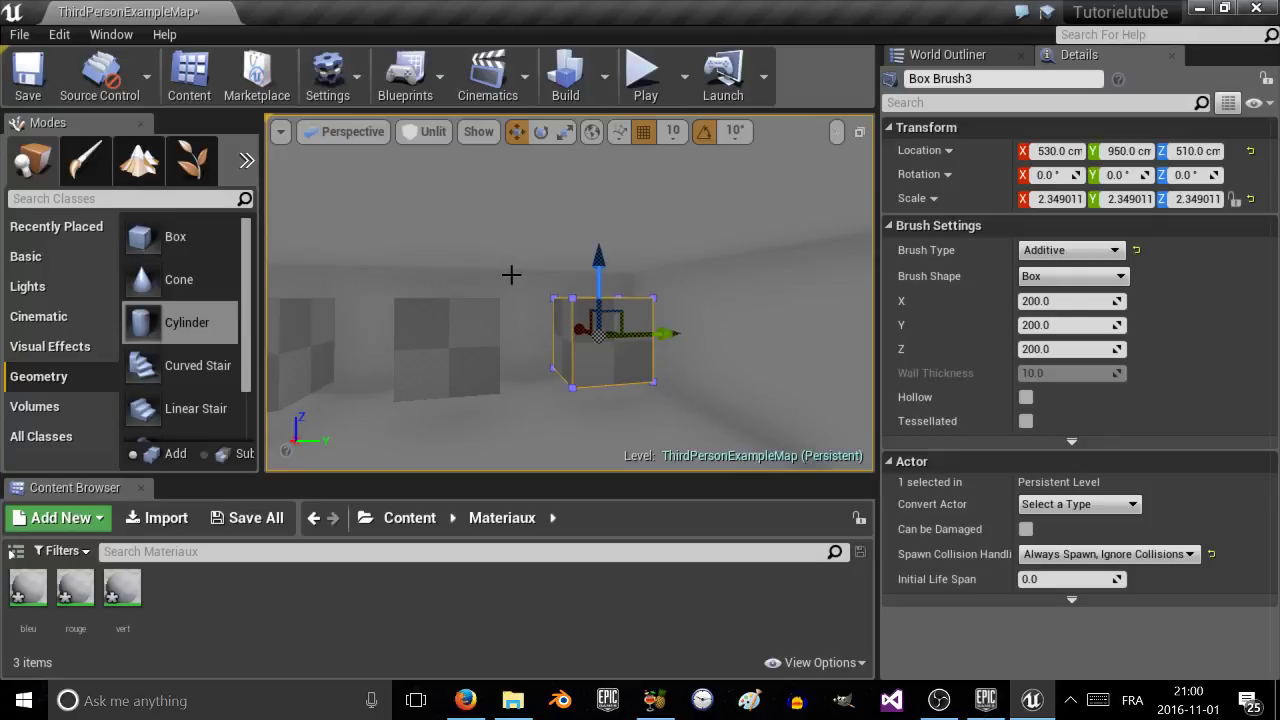
mouse_move(511, 274)
mouse_down()
mouse_move(415, 268)
mouse_move(399, 244)
mouse_up()
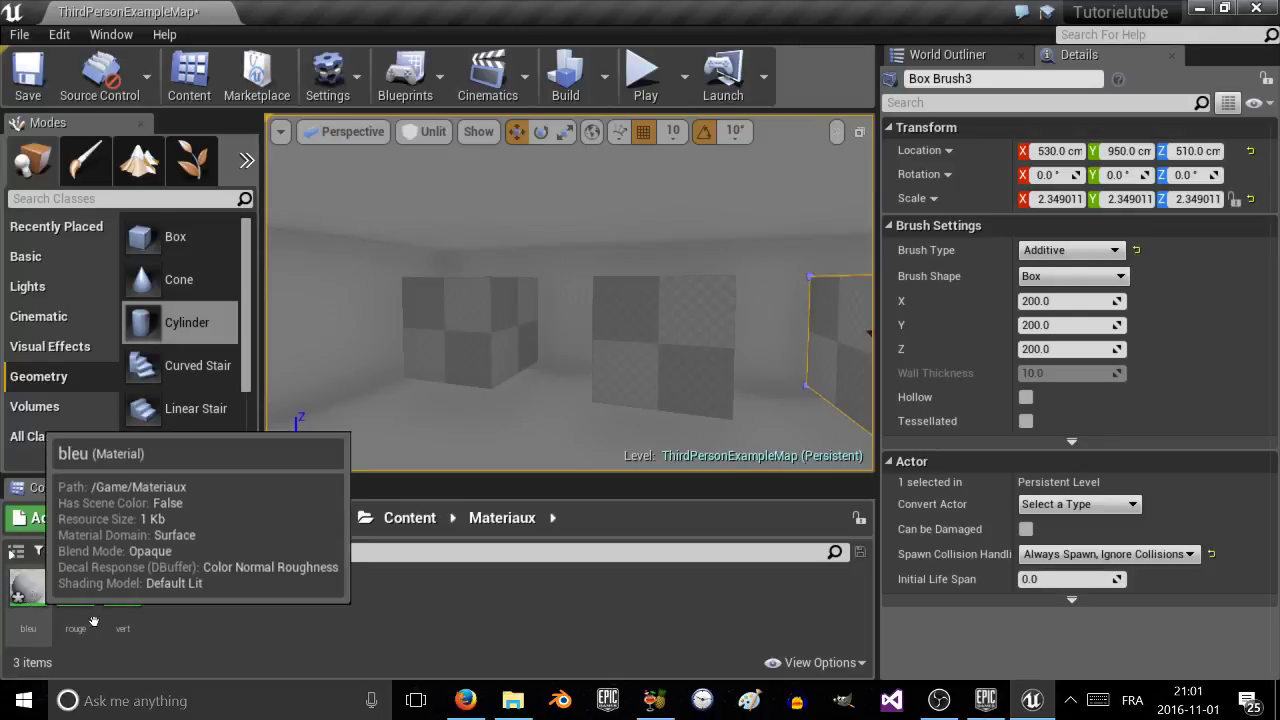
double_click(28, 588)
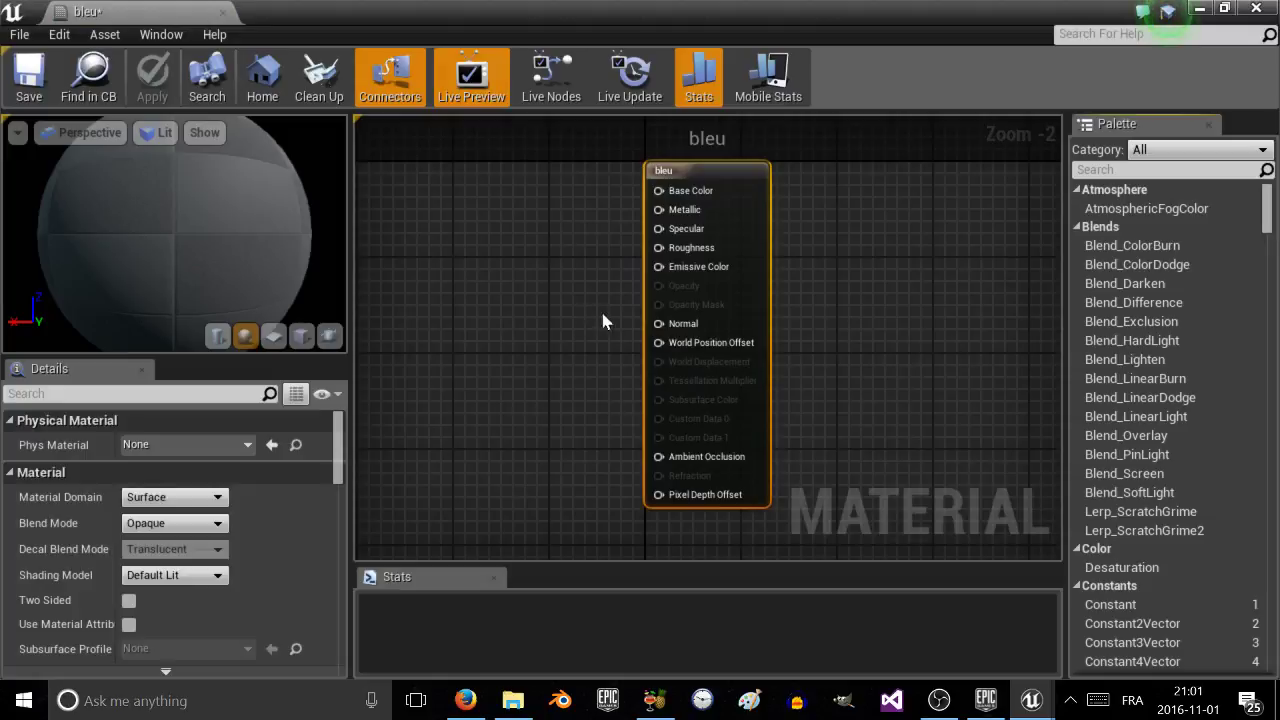
scroll(616, 321, down, 2)
scroll(616, 323, up, 2)
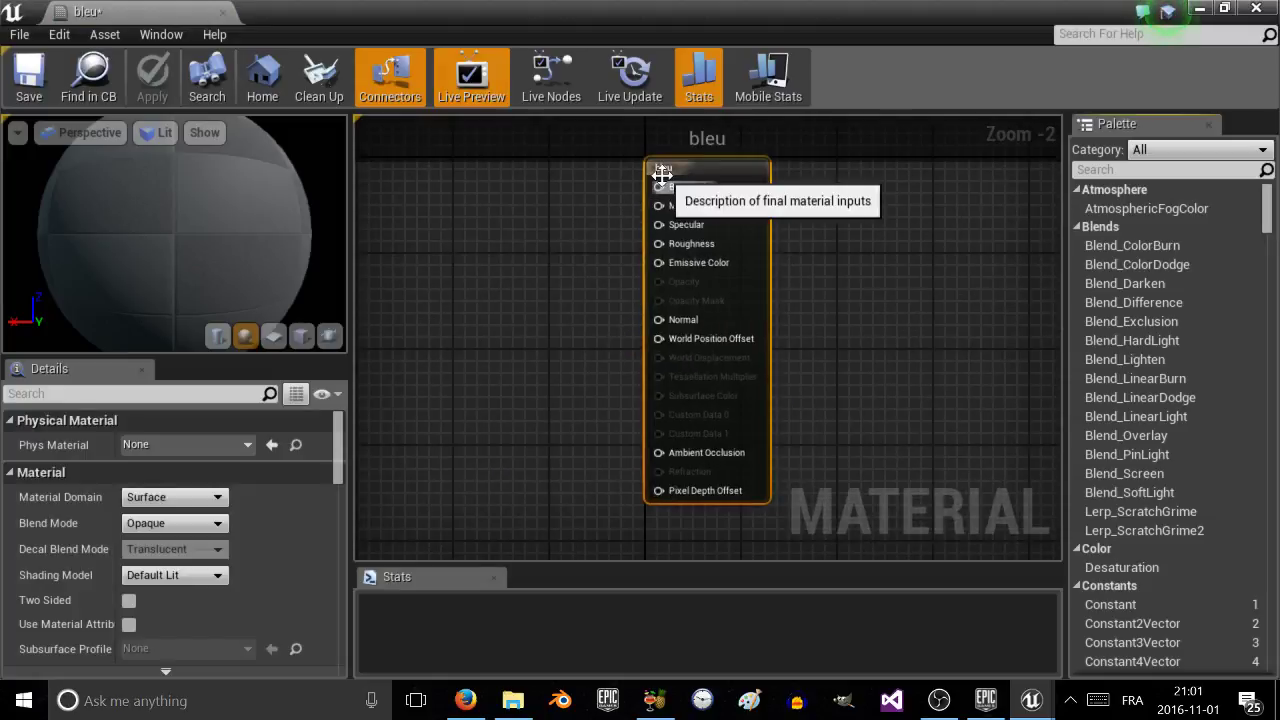
scroll(663, 177, down, 3)
scroll(625, 198, up, 3)
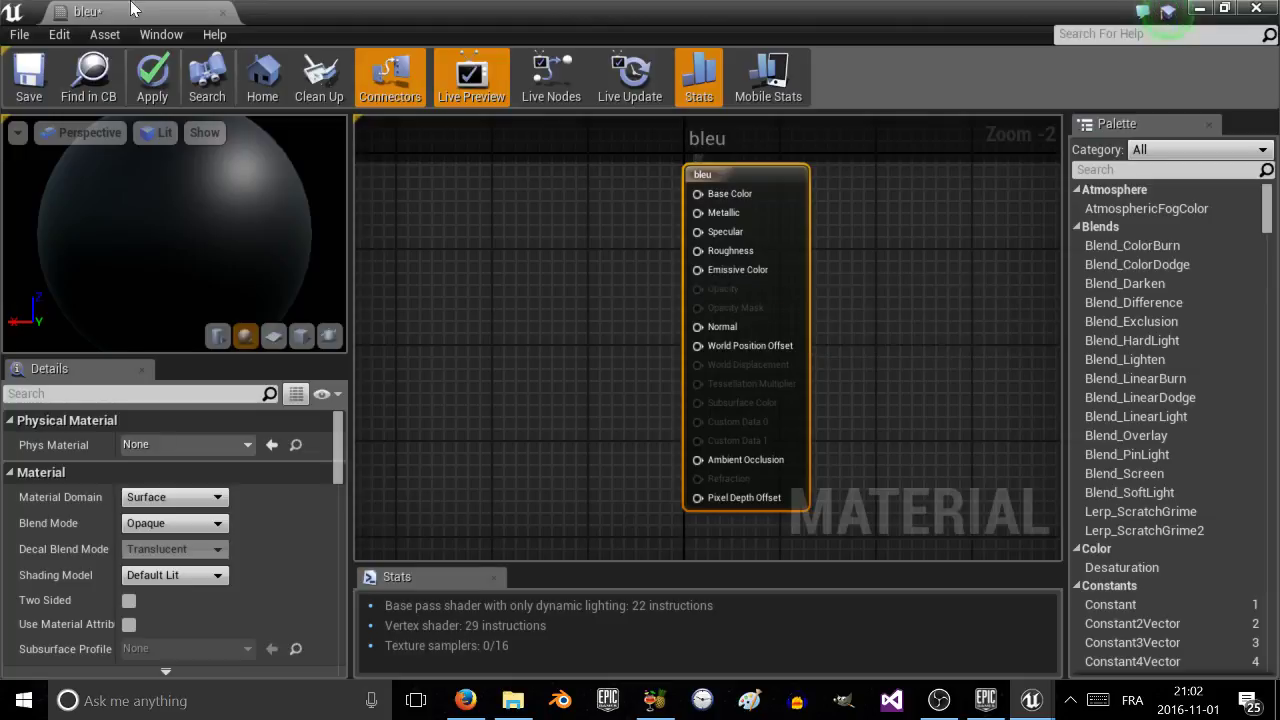
drag(140, 11, 307, 8)
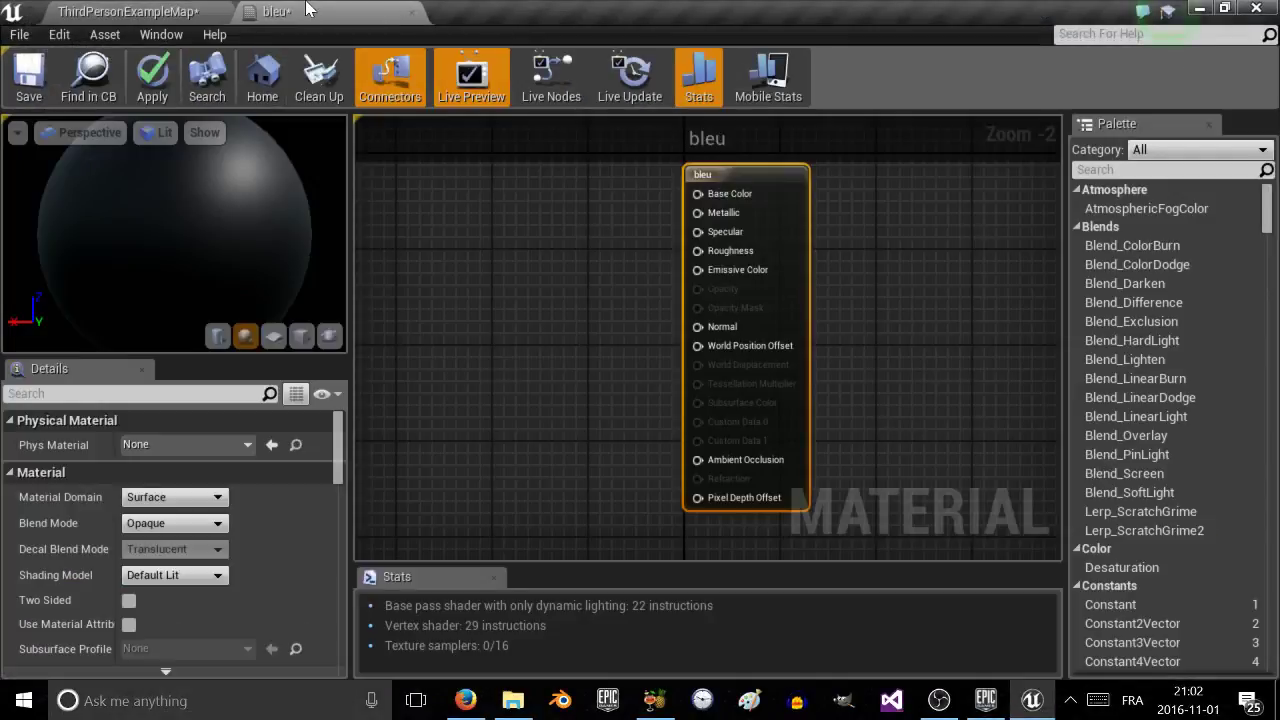
click(130, 10)
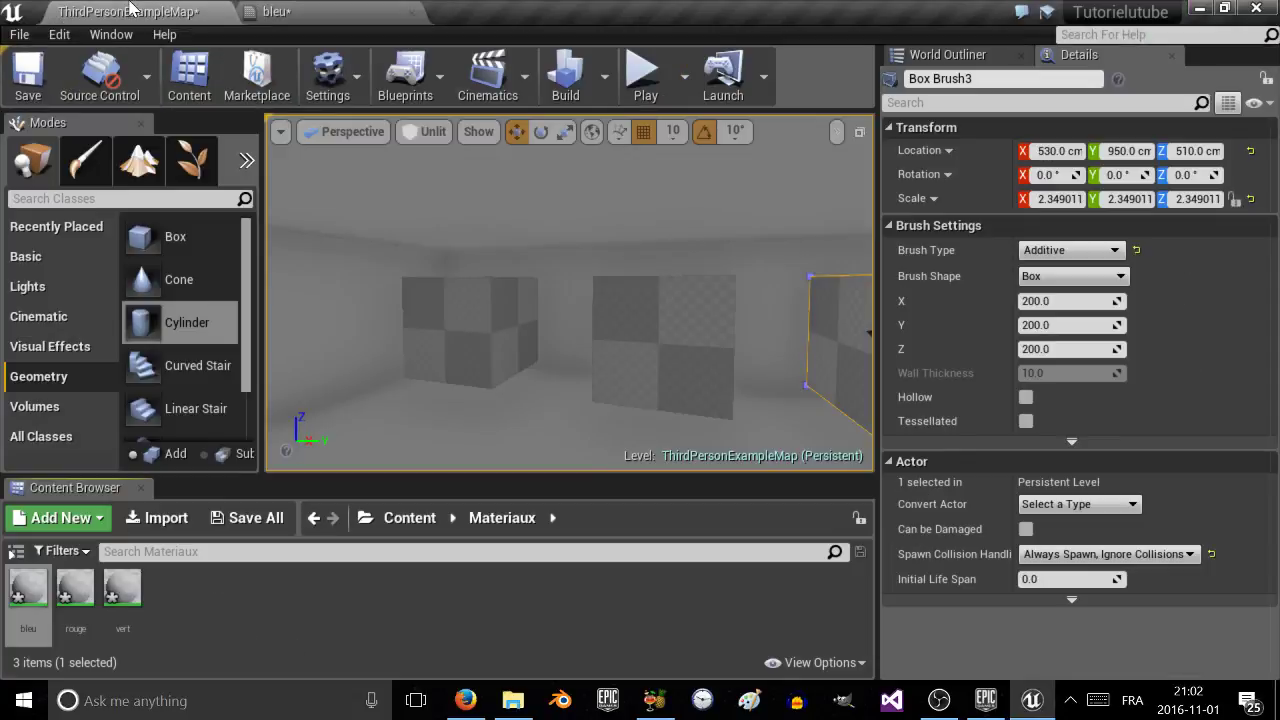
click(298, 8)
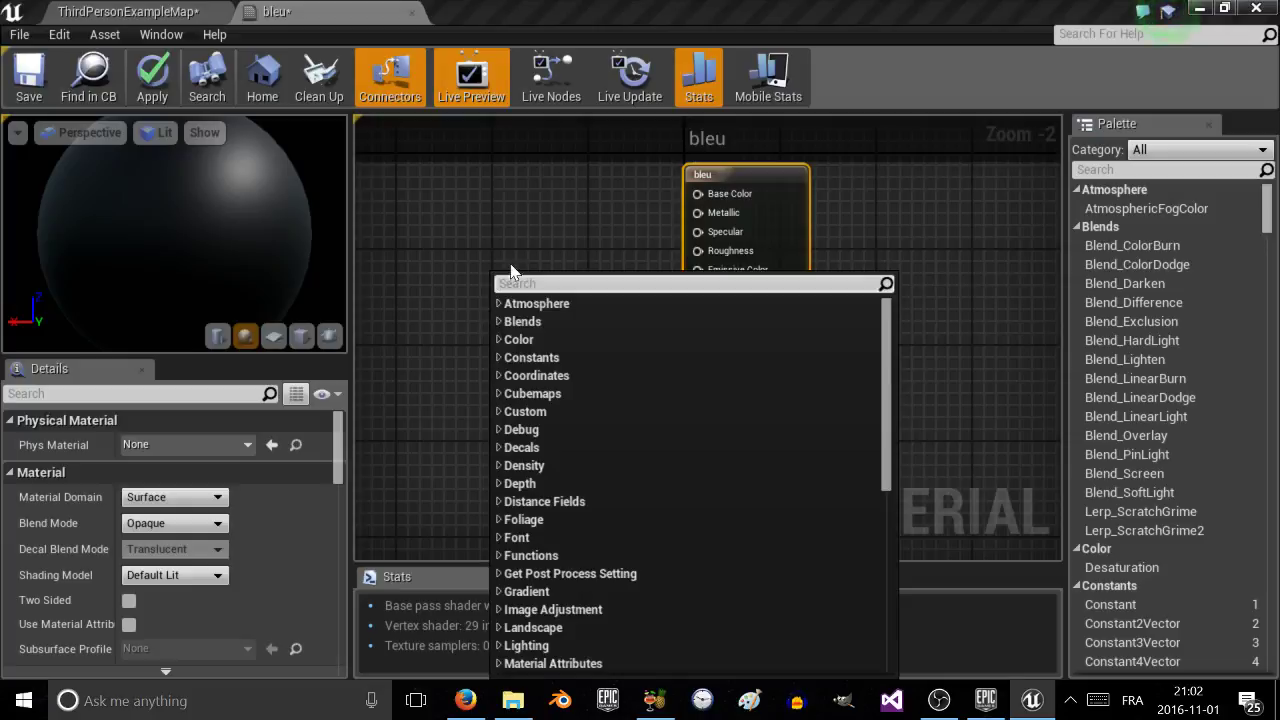
Browse the categories of nodes that can be added to the bleu material graph, including Custom, Cubemaps and Coordinates.
click(497, 412)
click(497, 412)
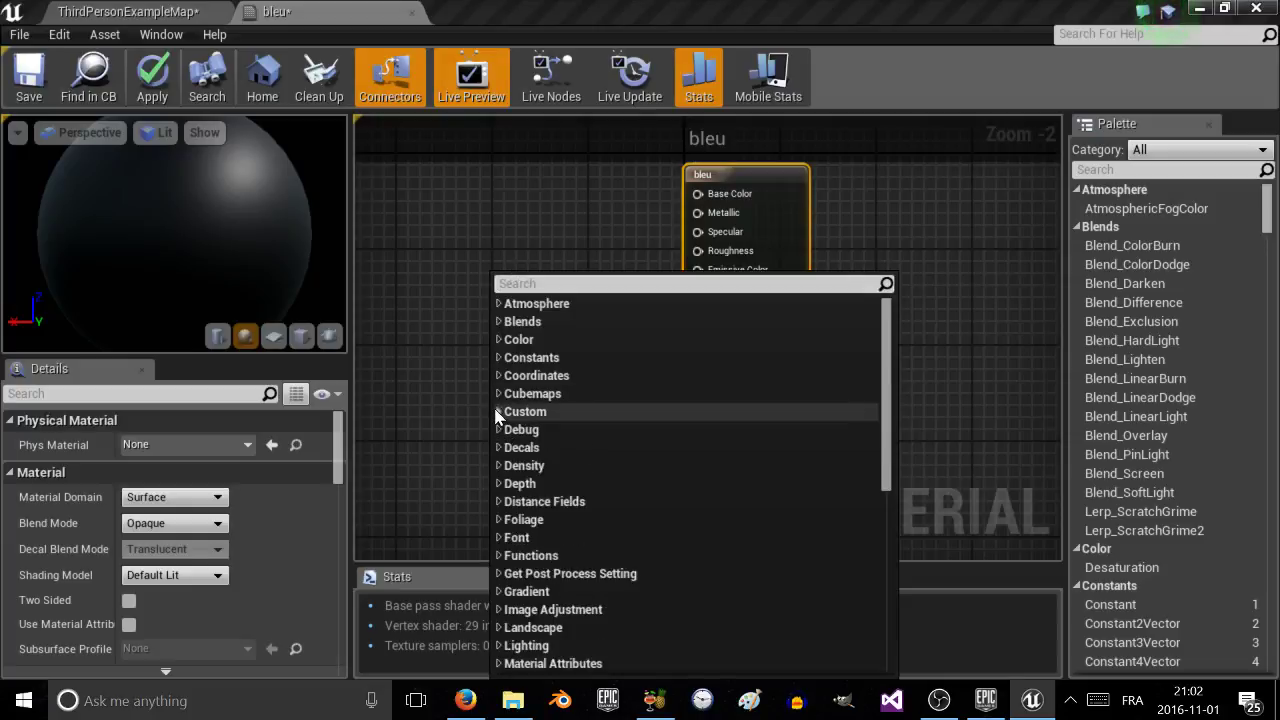
click(497, 394)
click(497, 394)
click(498, 376)
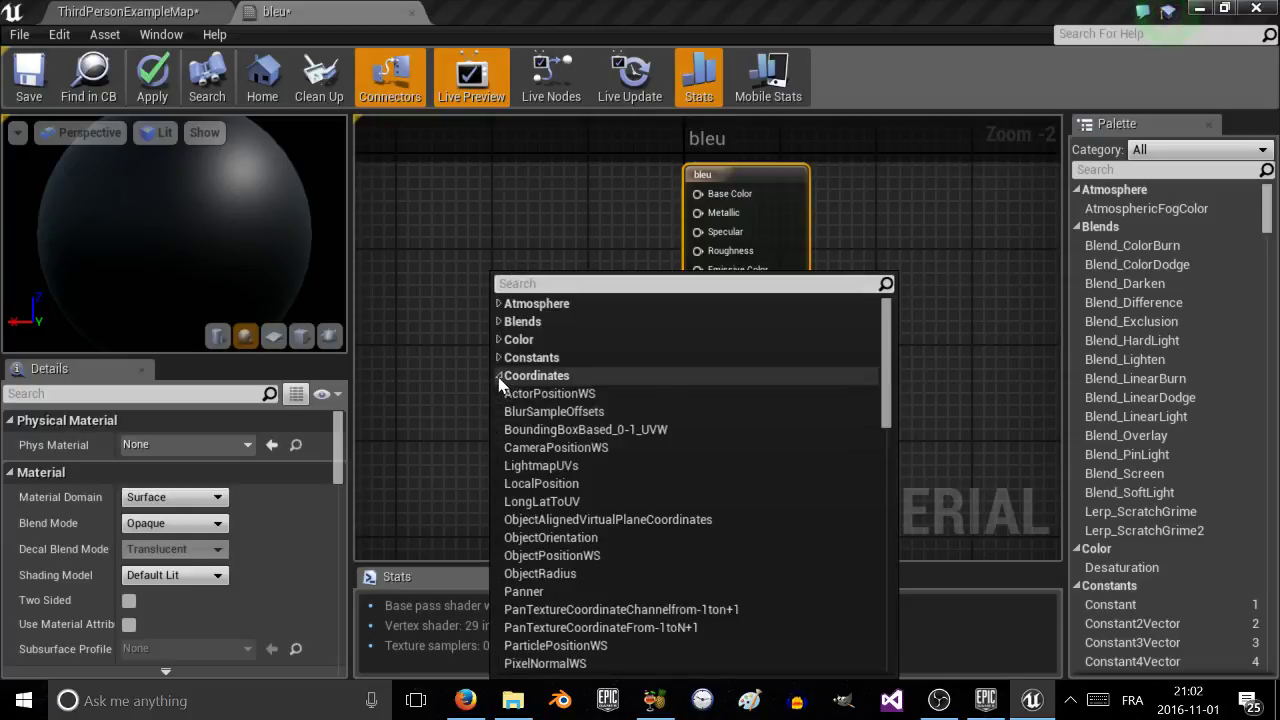
click(498, 376)
scroll(548, 445, down, 5)
scroll(540, 550, down, 3)
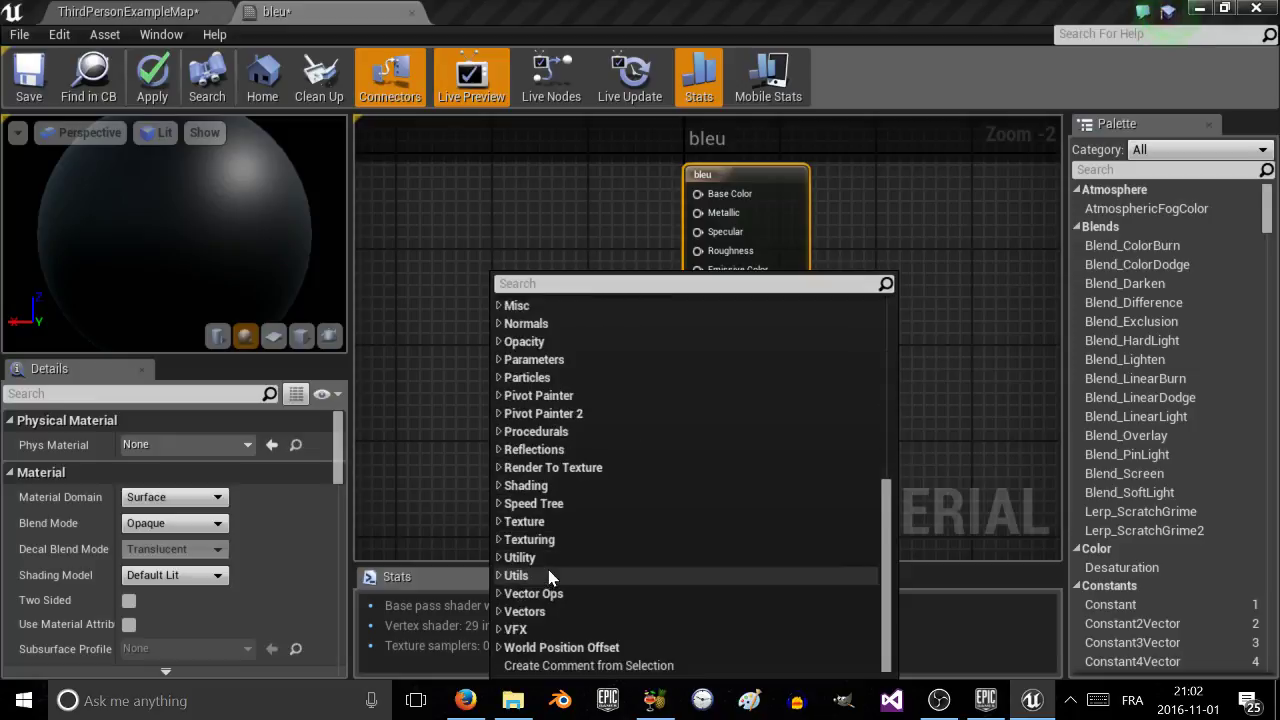
scroll(515, 510, up, 7)
scroll(511, 510, up, 2)
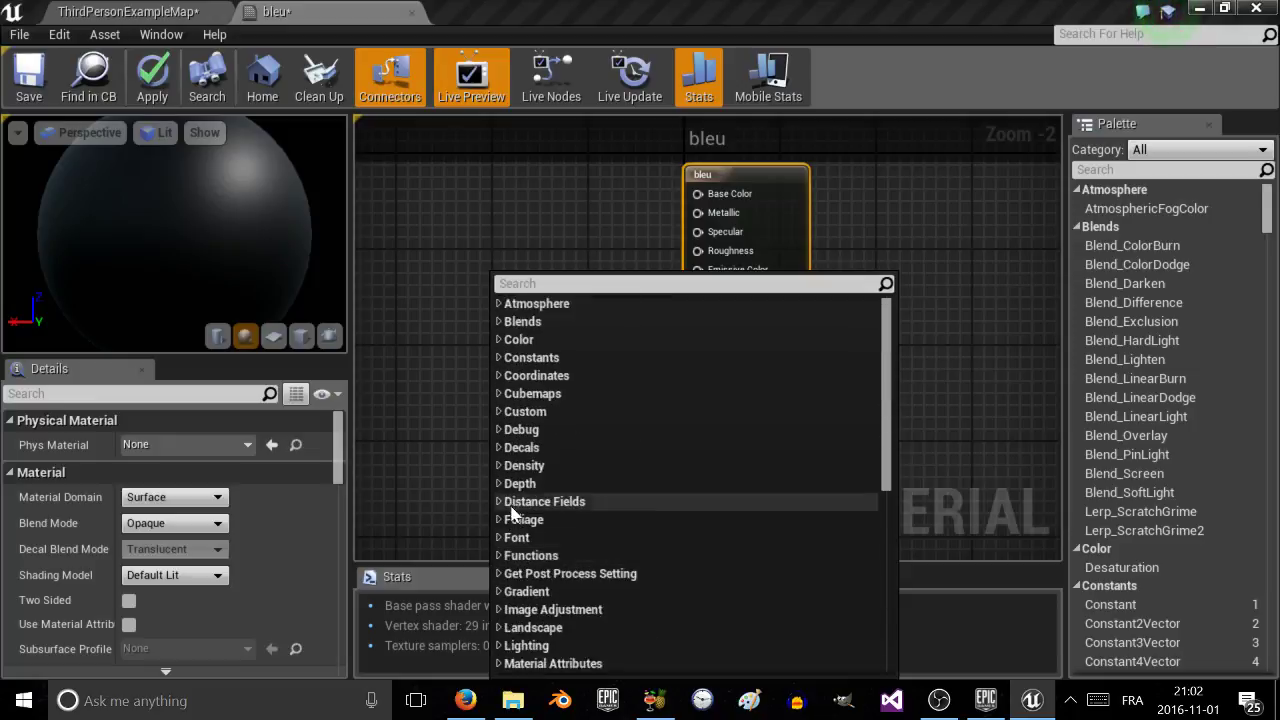
Add a Multiply node to the bleu material graph and connect its output to Emissive Color.
click(547, 284)
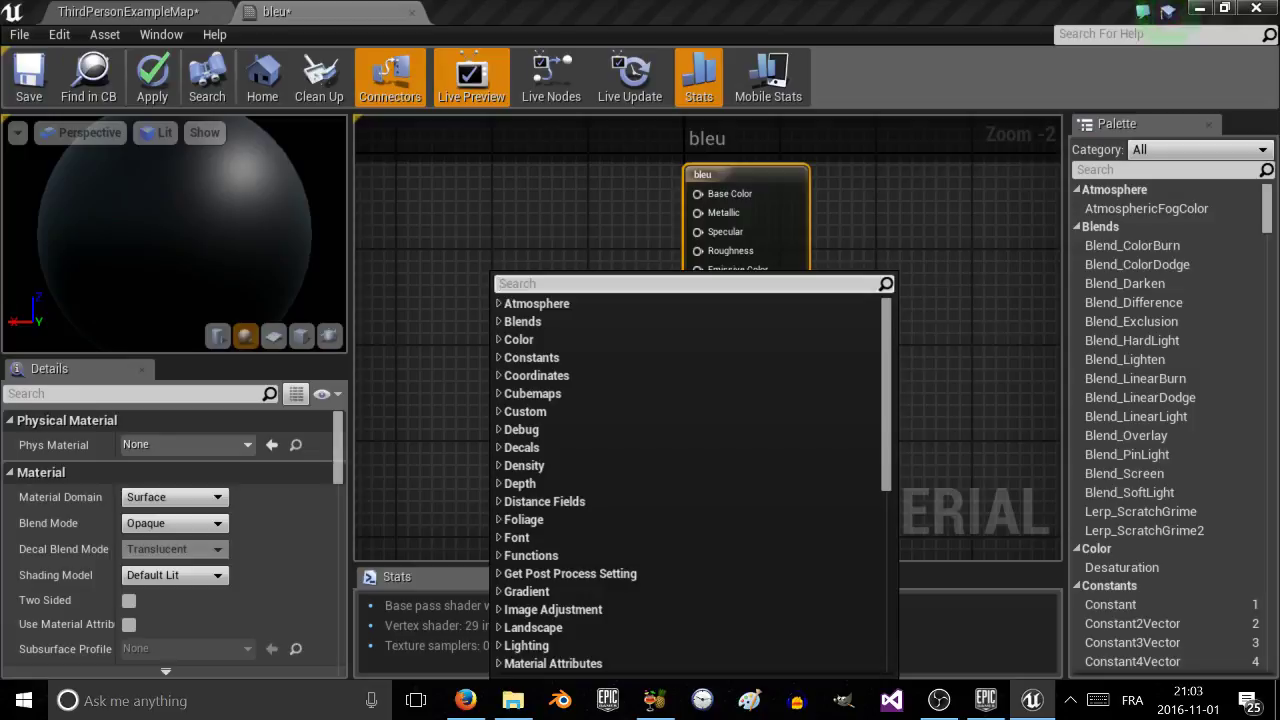
text(multi)
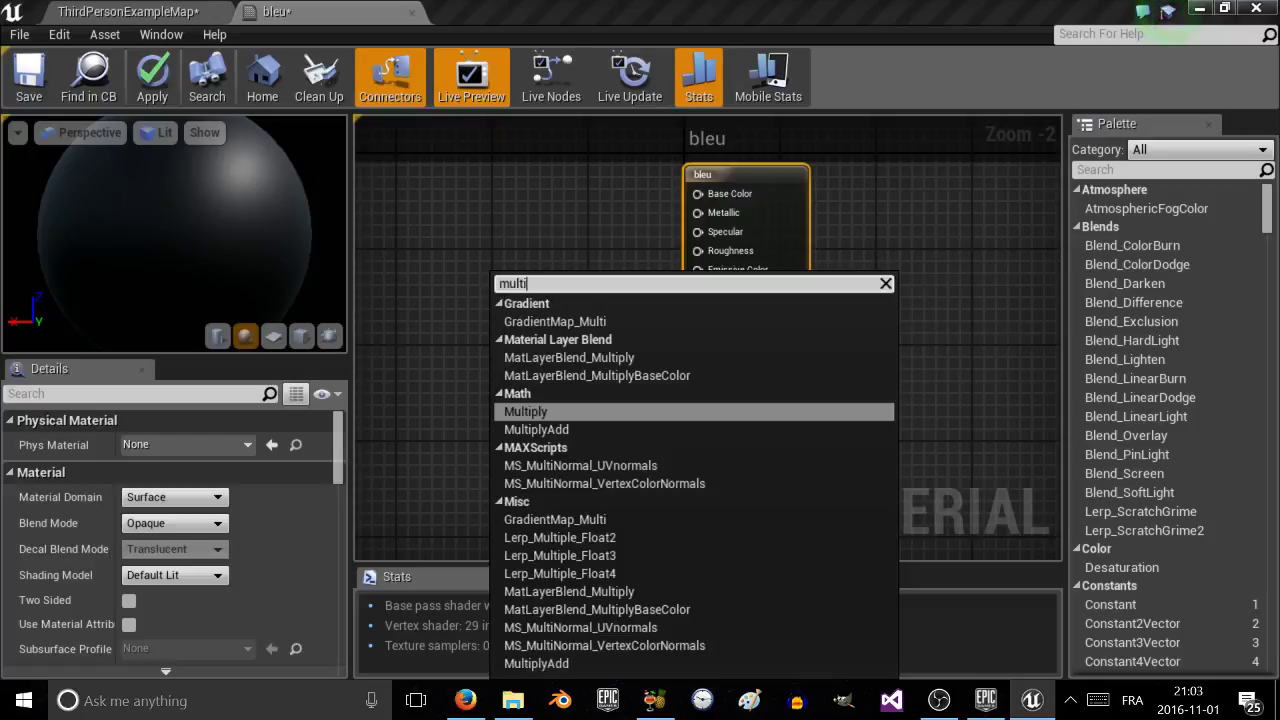
text(ply)
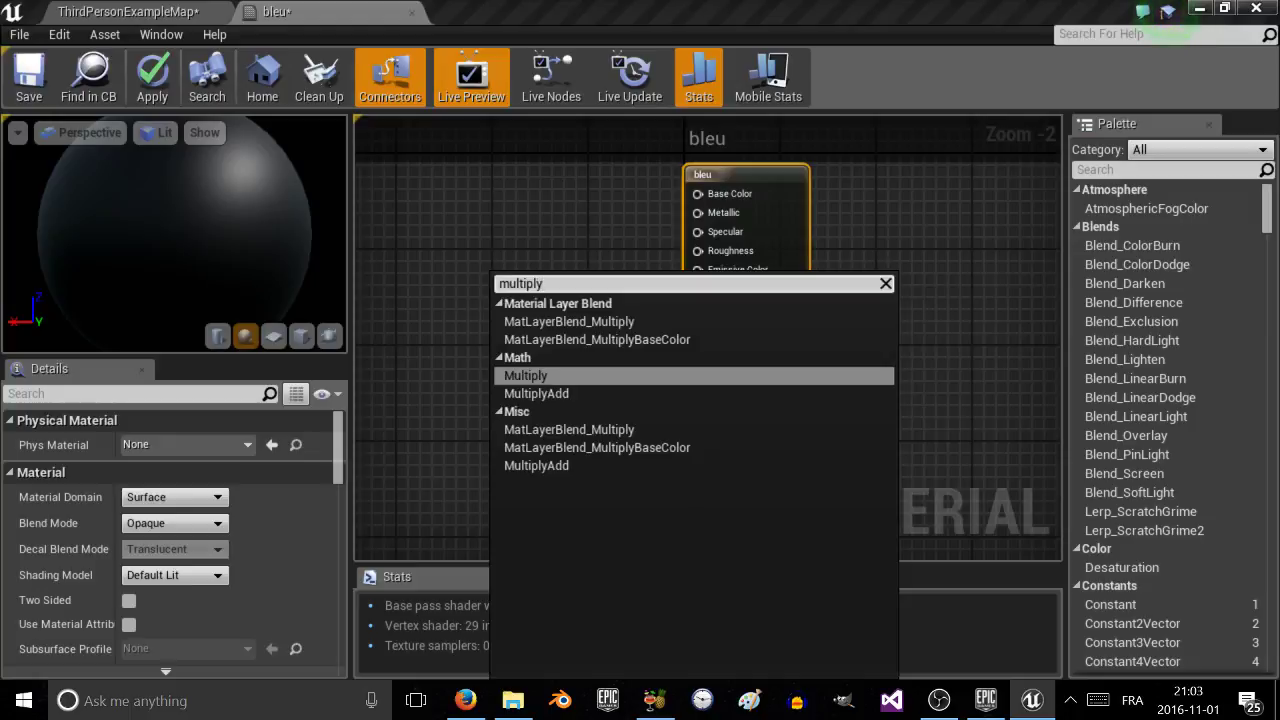
click(545, 376)
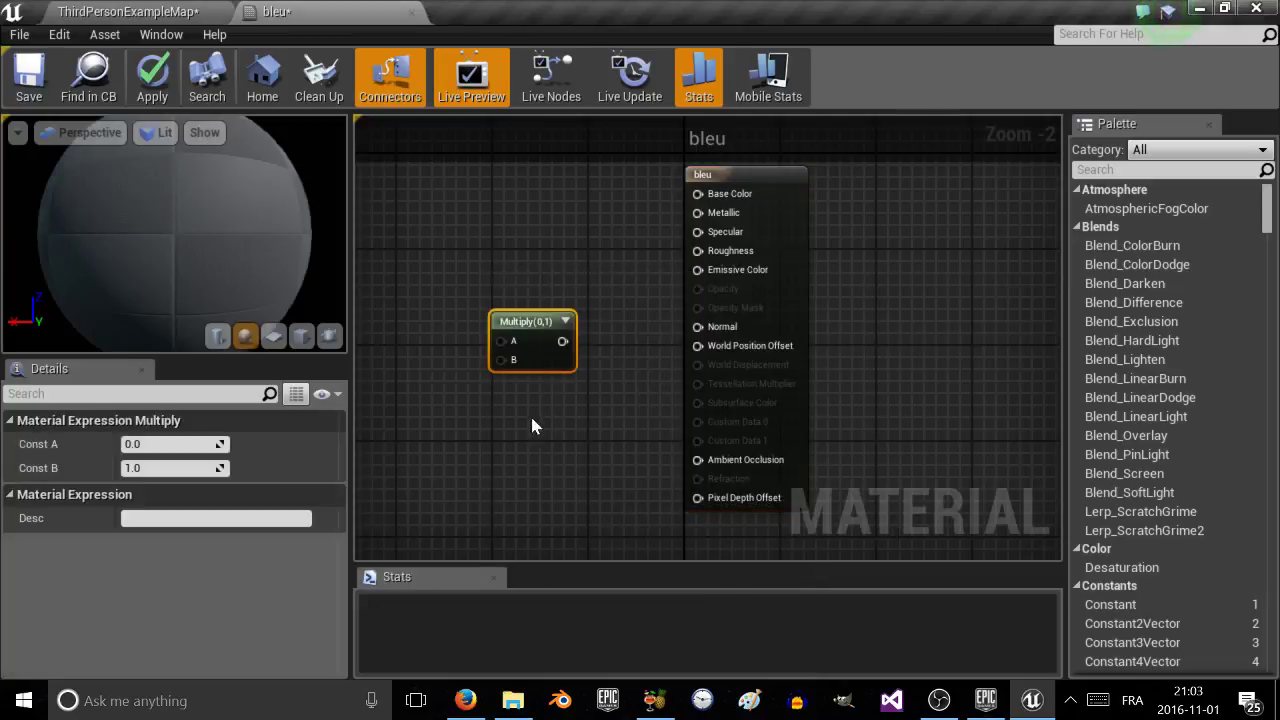
drag(502, 320, 492, 270)
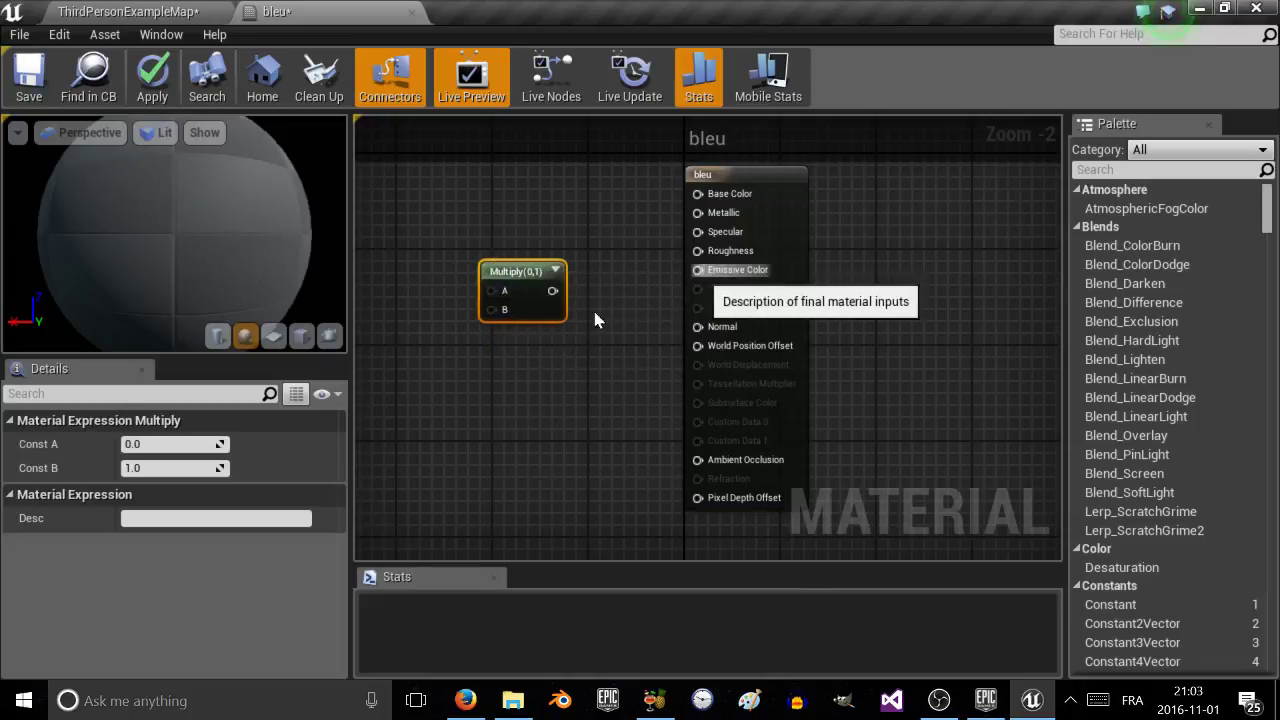
drag(552, 290, 697, 270)
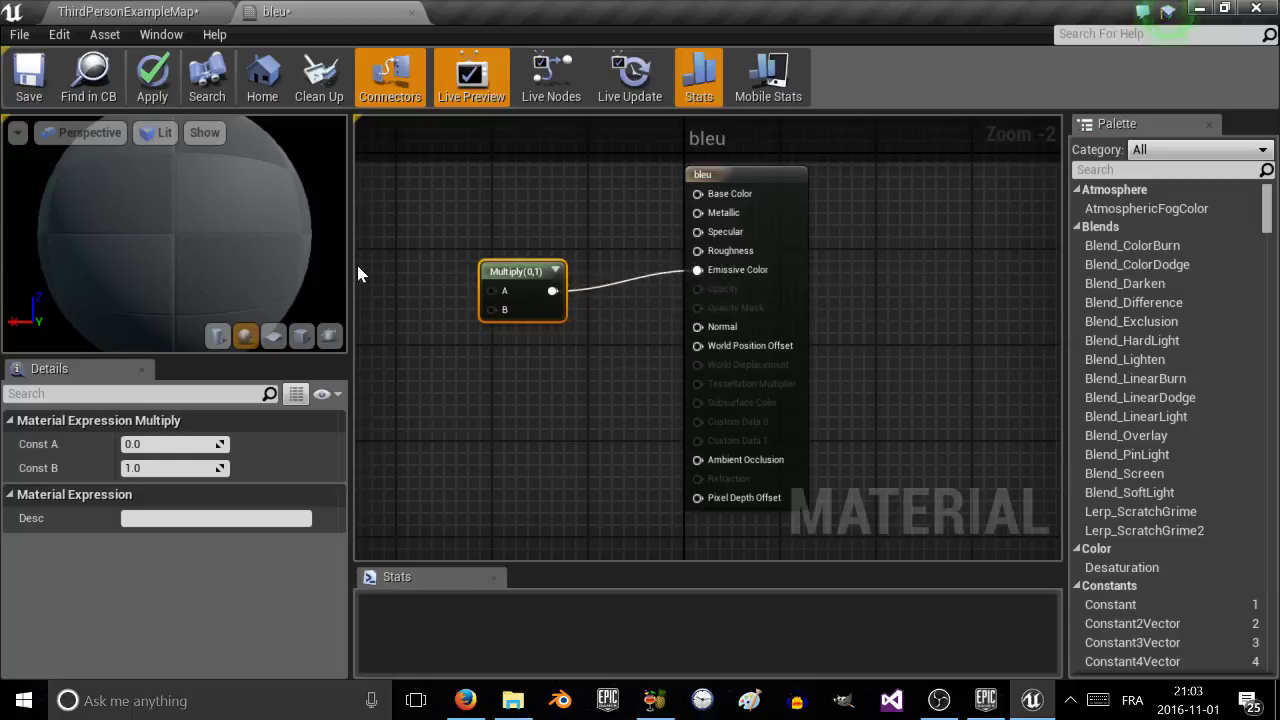
Add a Constant3Vector node to the bleu graph and place it well to the left of the Multiply node.
click(60, 8)
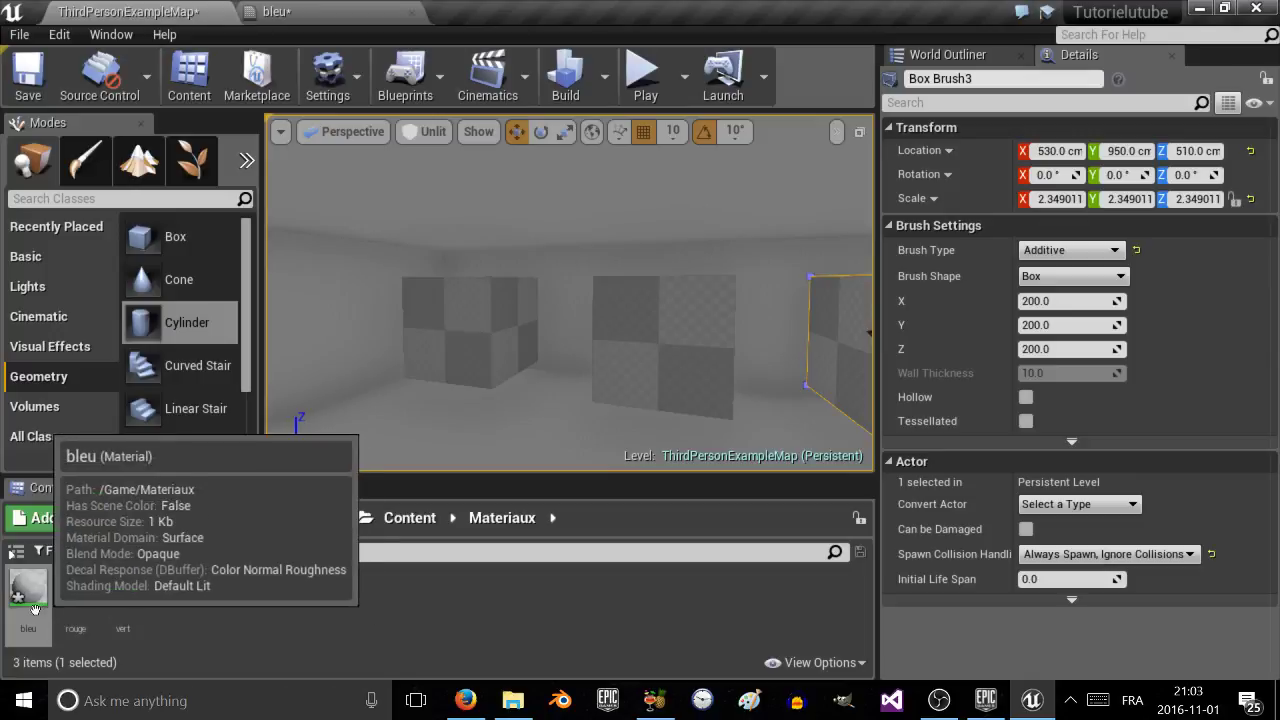
click(283, 10)
scroll(509, 491, down, 1)
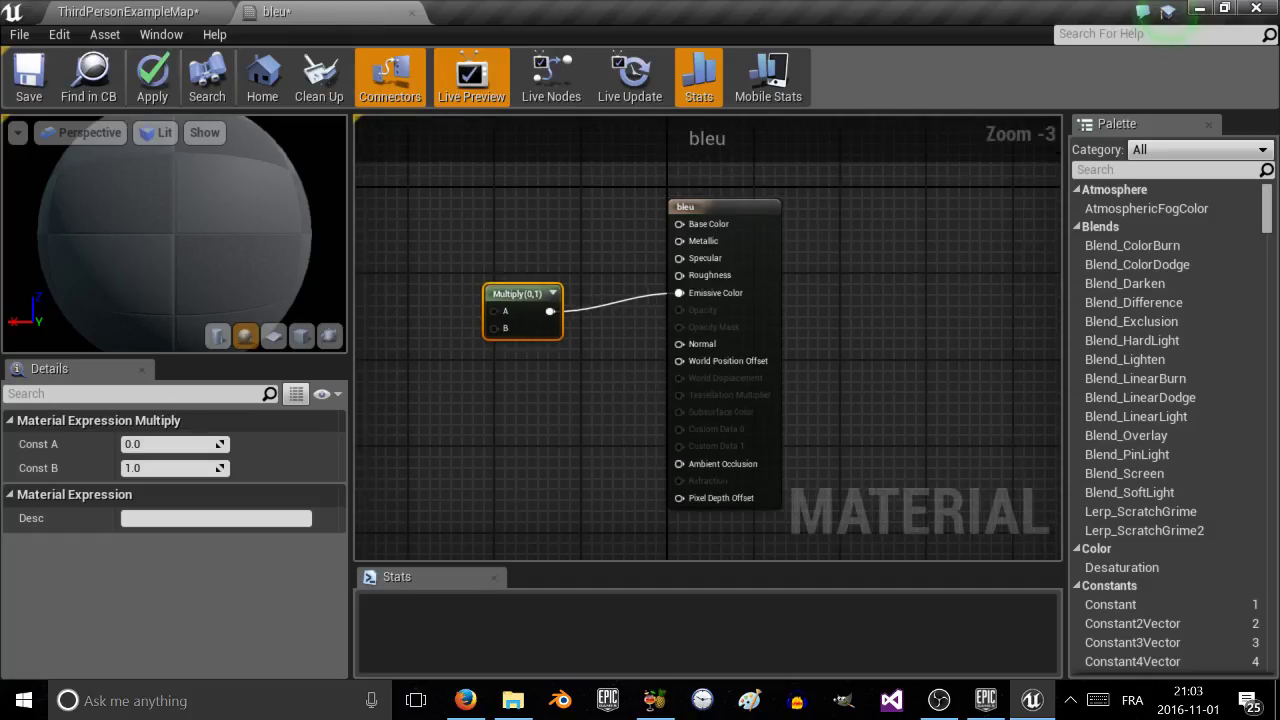
right_drag(500, 487, 740, 498)
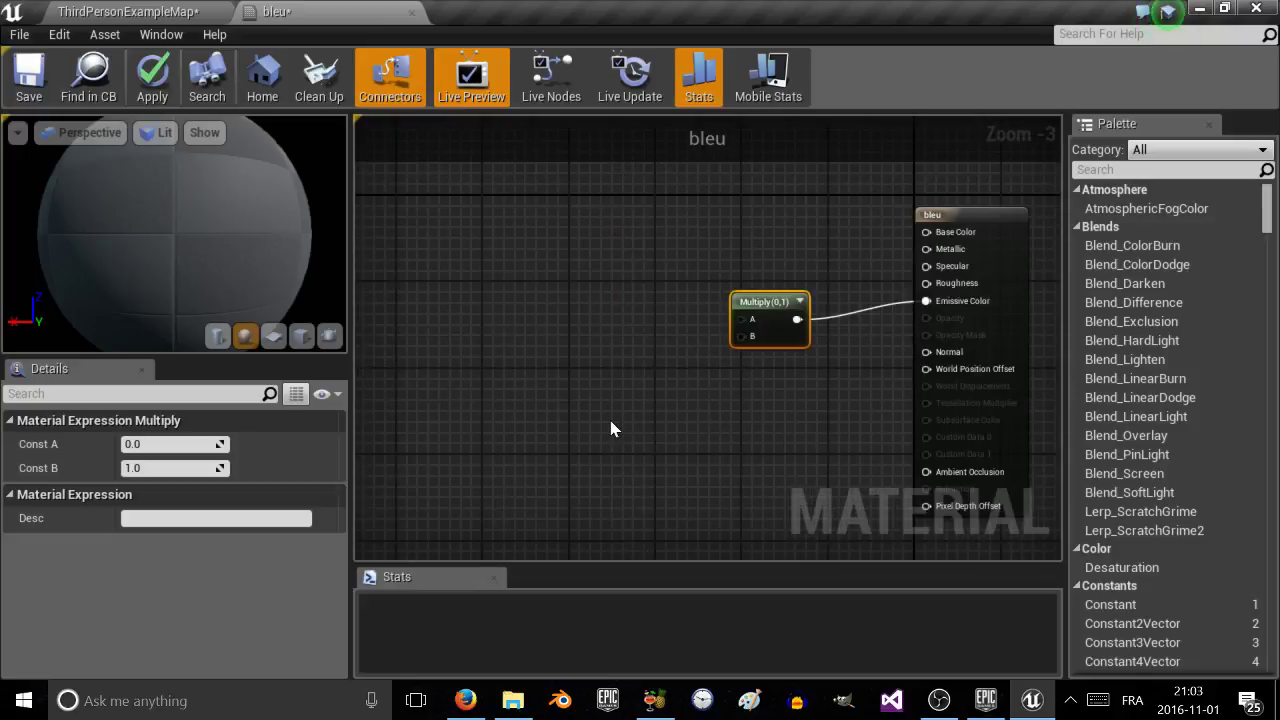
right_click(528, 288)
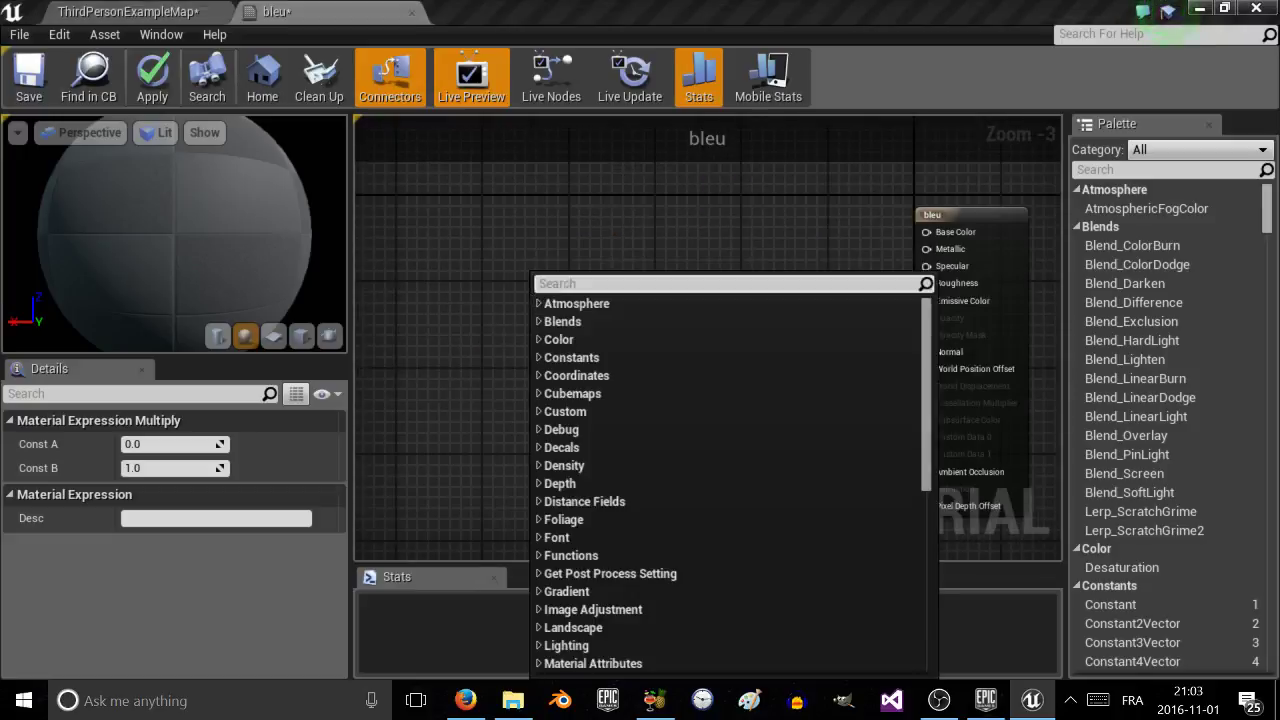
text(3)
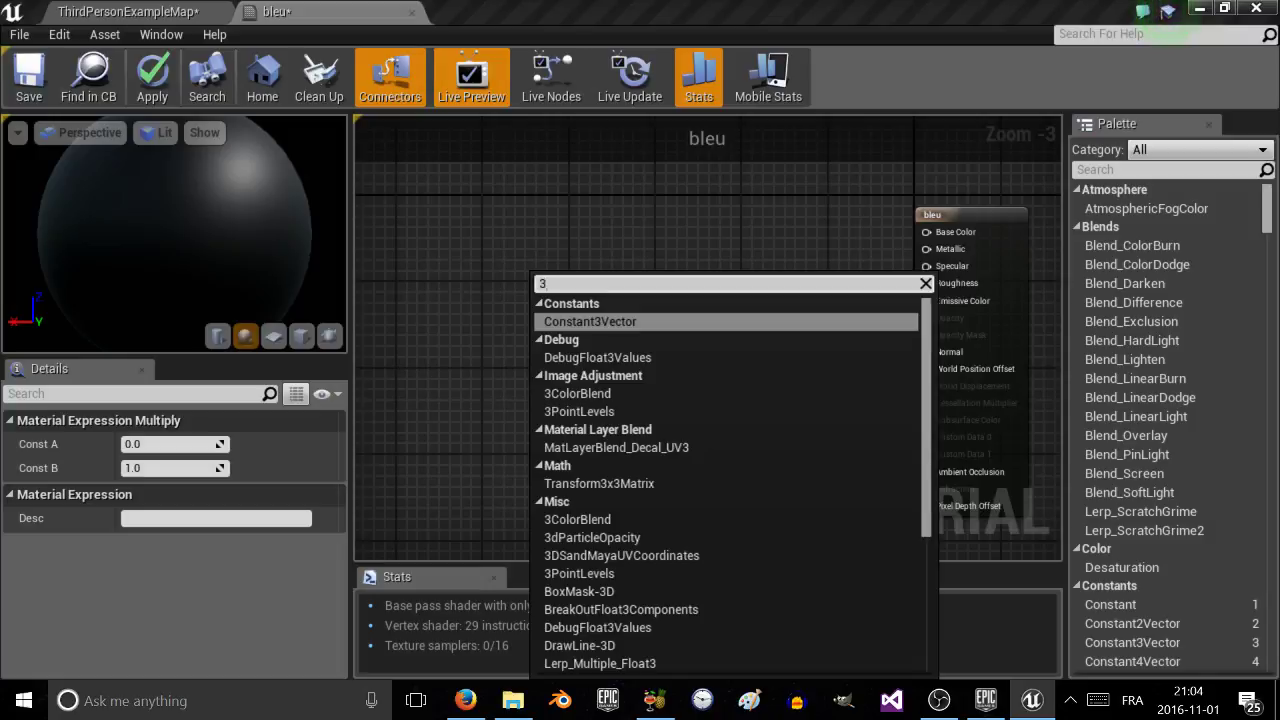
click(592, 321)
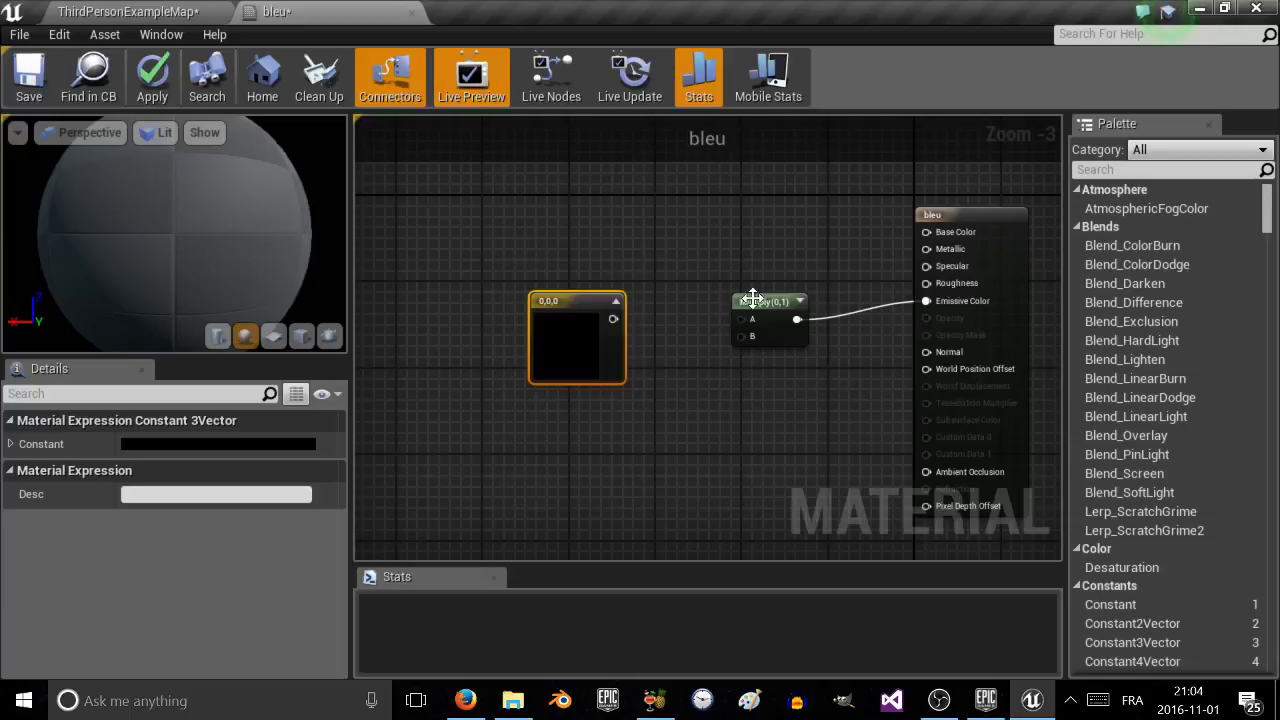
drag(755, 308, 755, 287)
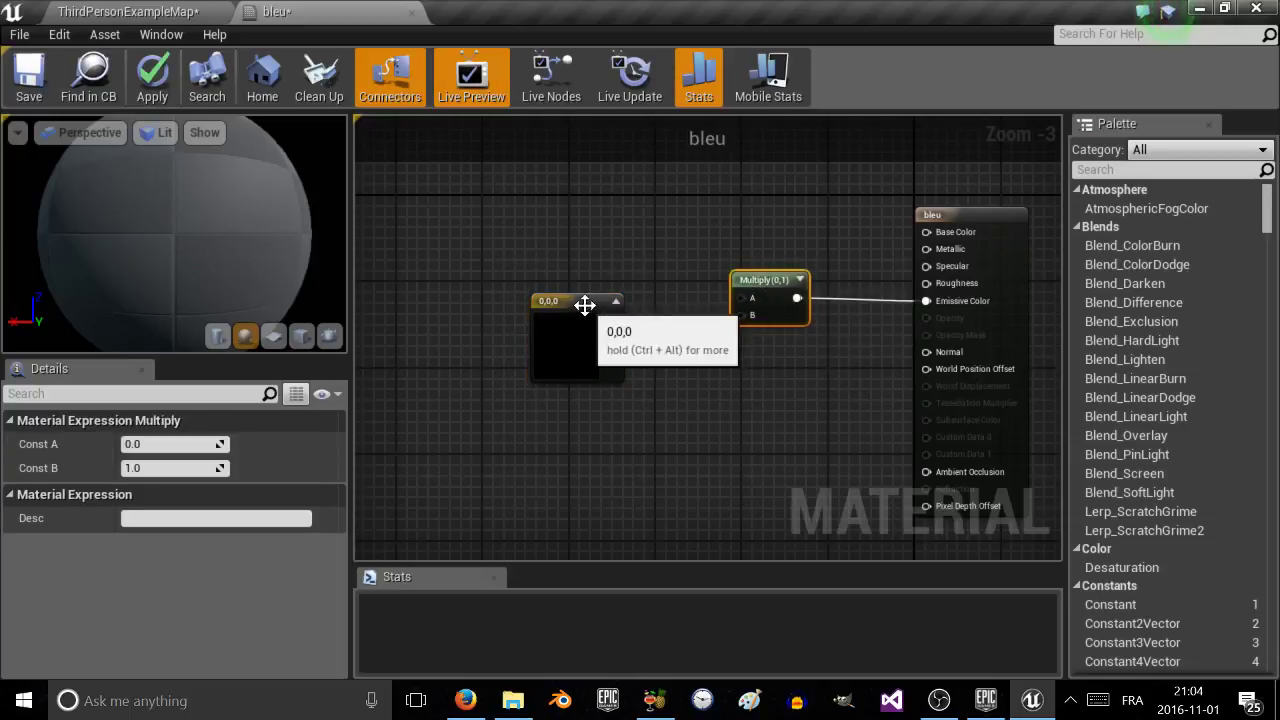
drag(586, 302, 482, 292)
click(165, 11)
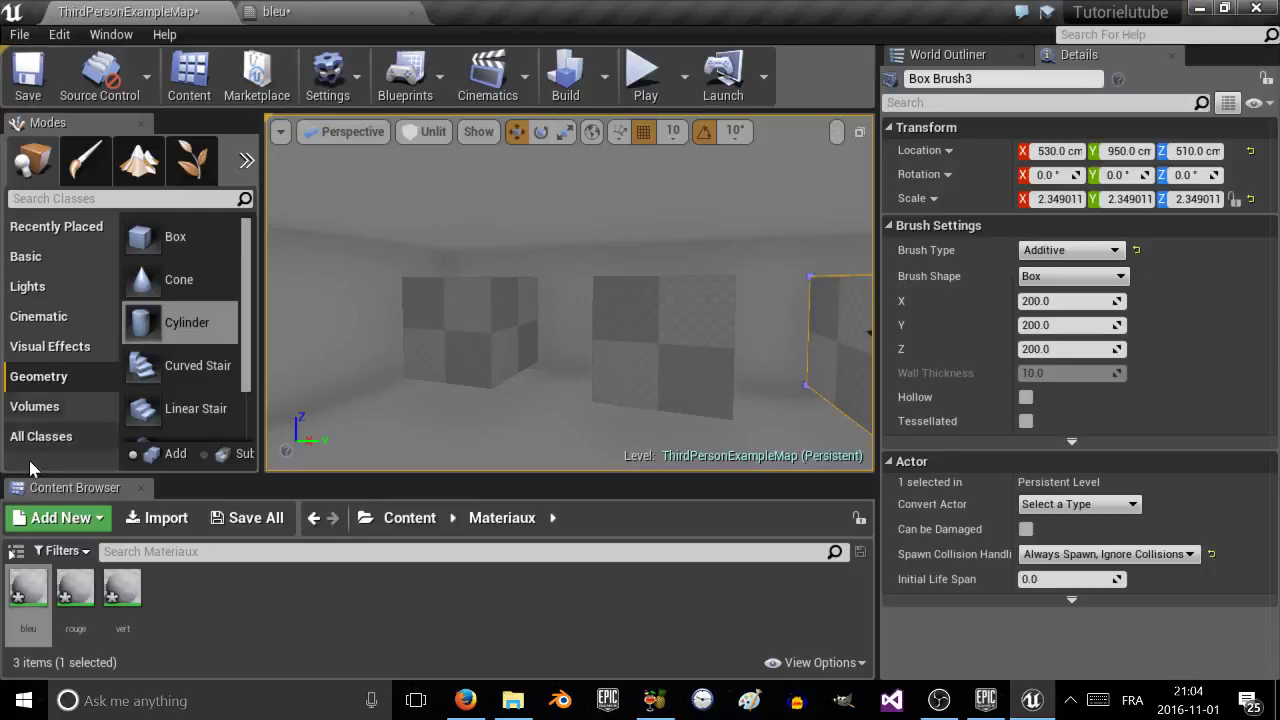
click(272, 11)
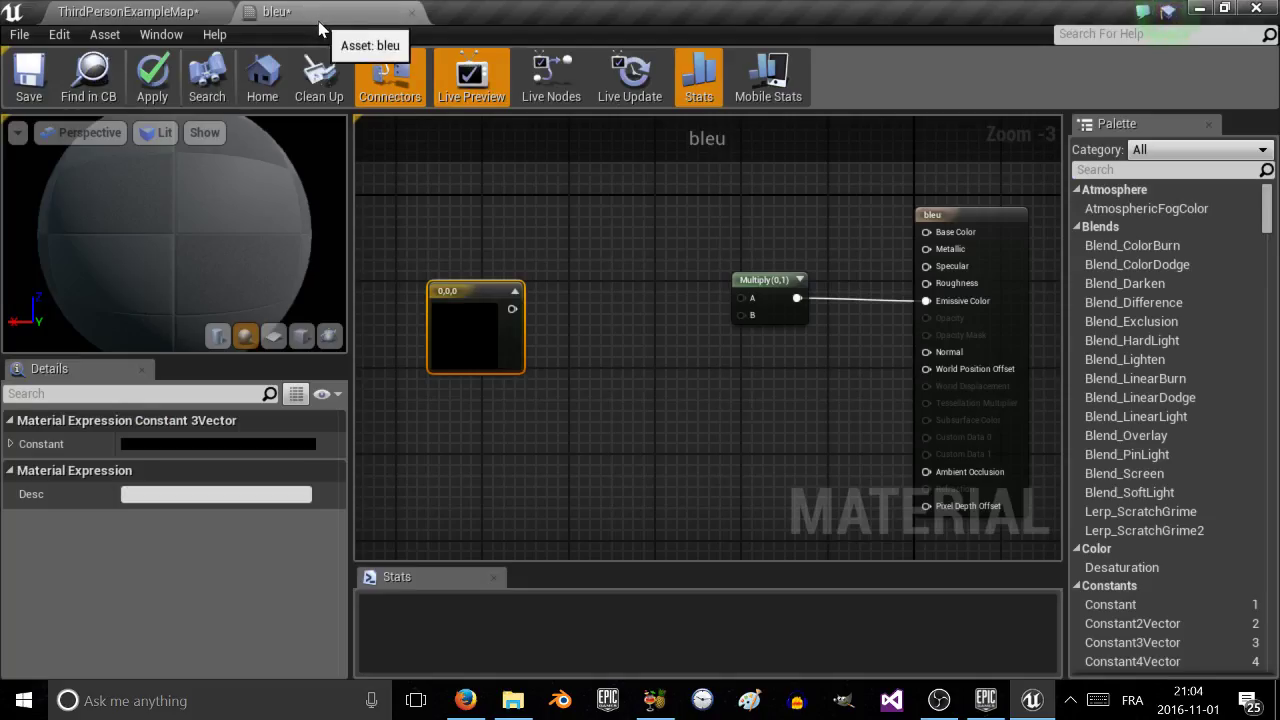
click(140, 443)
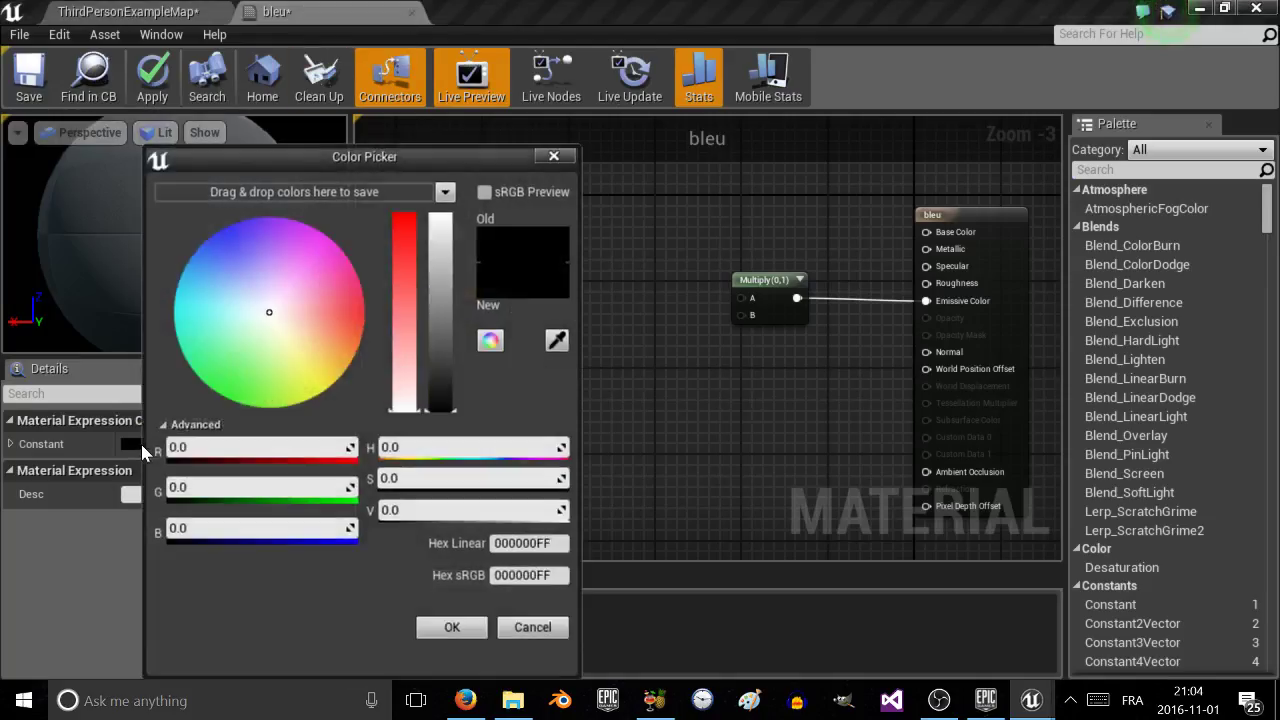
mouse_move(280, 318)
mouse_down()
mouse_move(251, 303)
mouse_move(281, 308)
mouse_up()
click(531, 627)
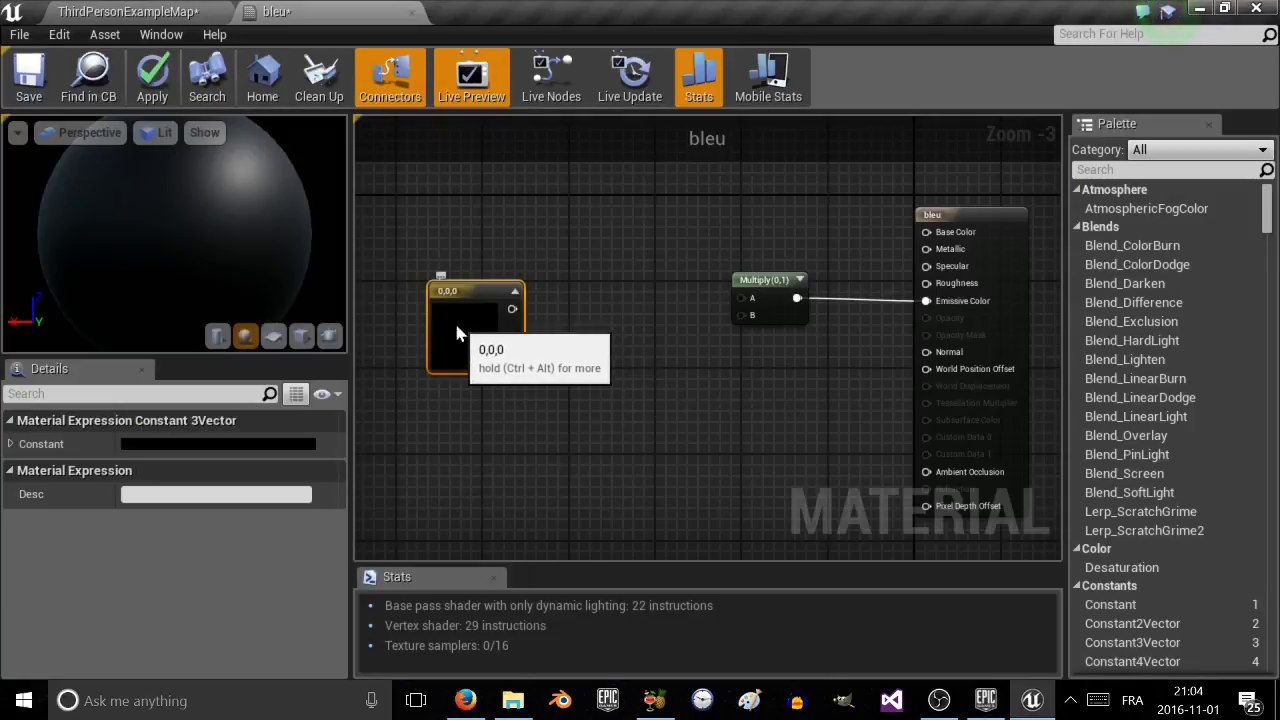
double_click(452, 330)
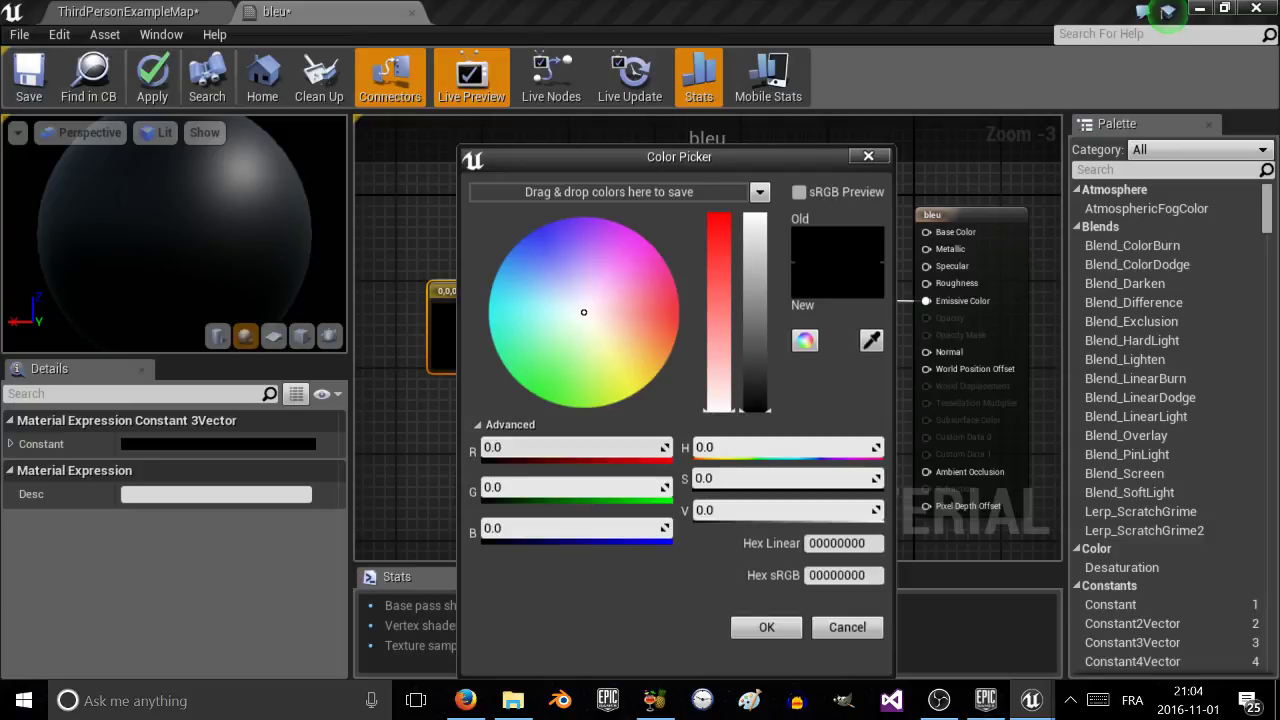
drag(534, 448, 558, 448)
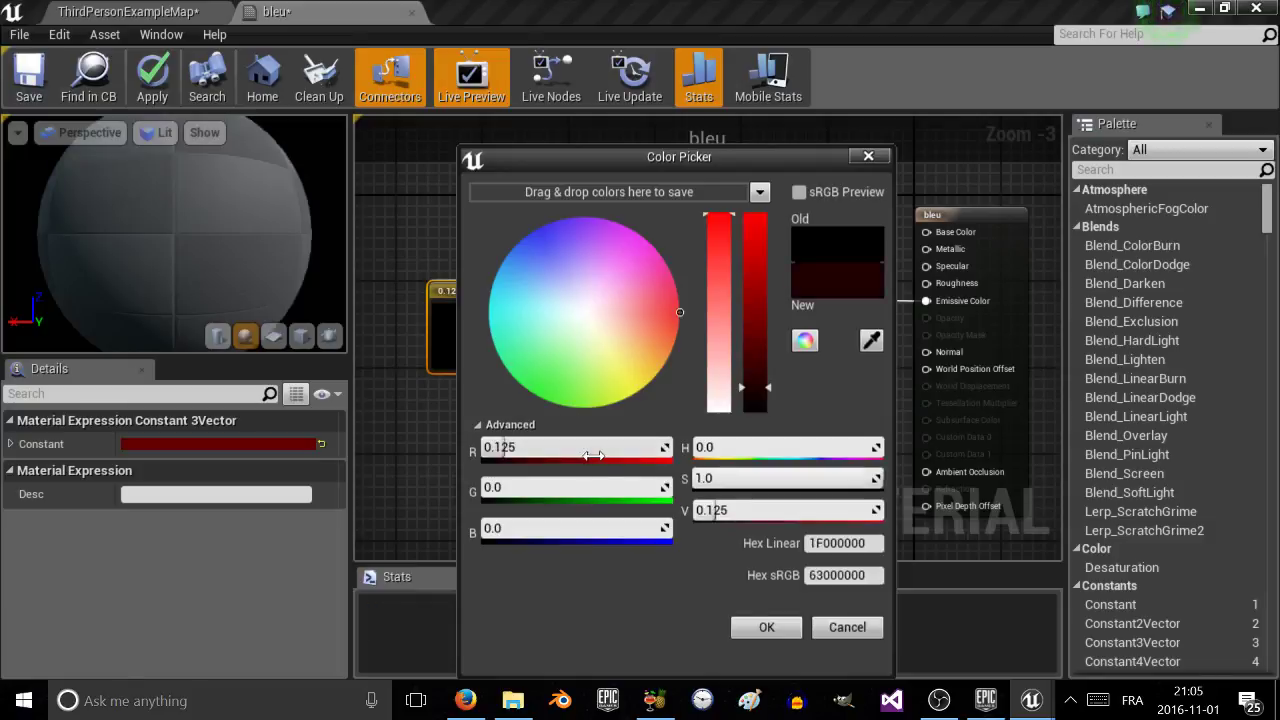
click(592, 456)
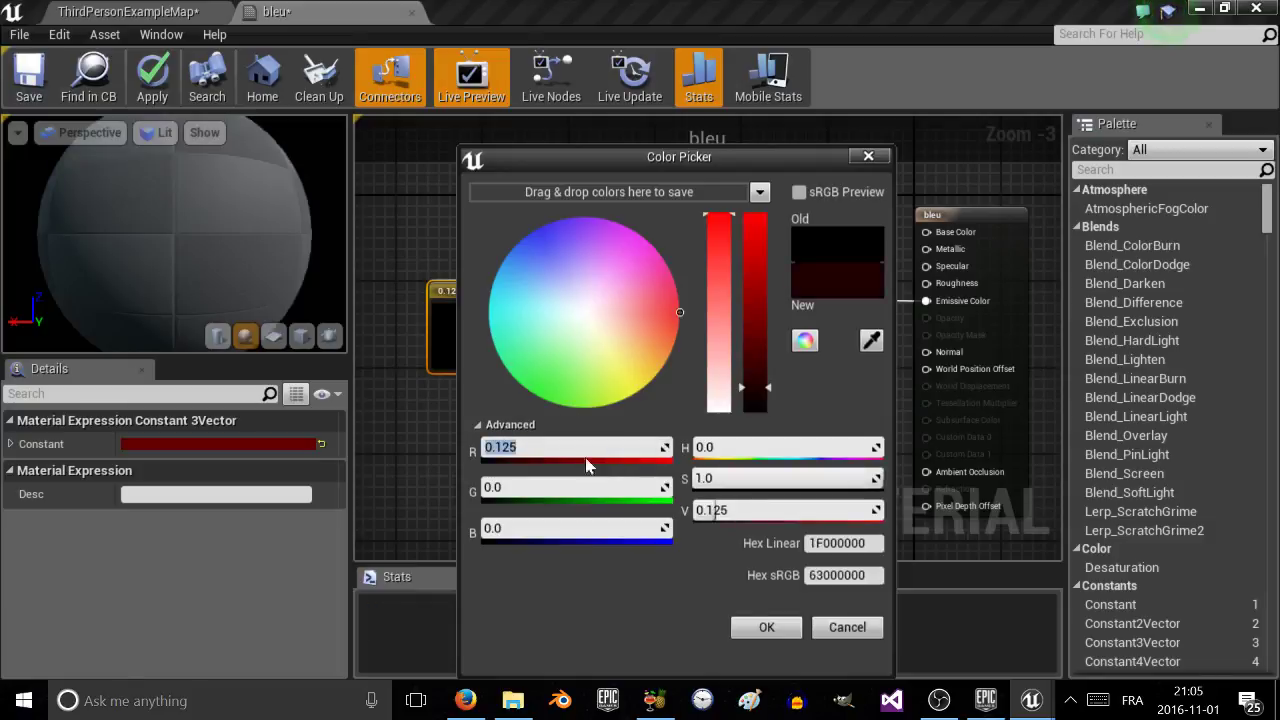
click(847, 629)
Set the Constant3Vector node's colour to blue with hue 217, saturation 1.0 and value 0.65.
double_click(458, 306)
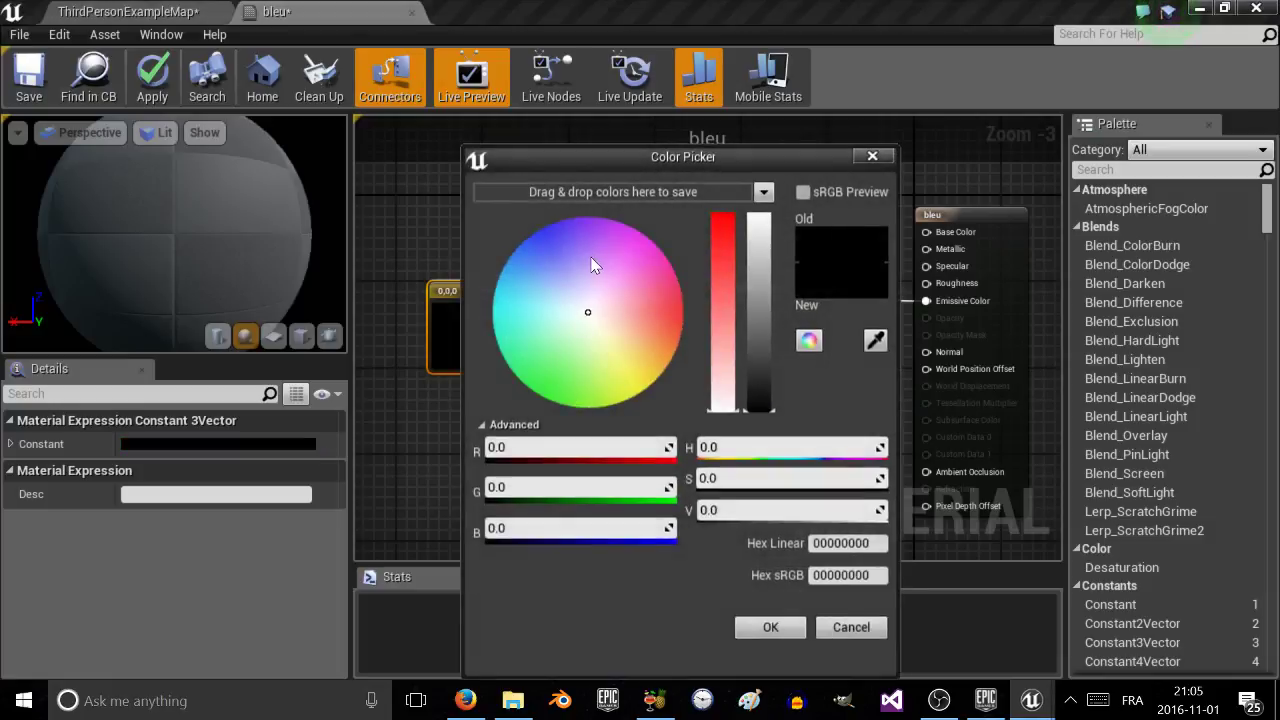
click(586, 311)
click(484, 232)
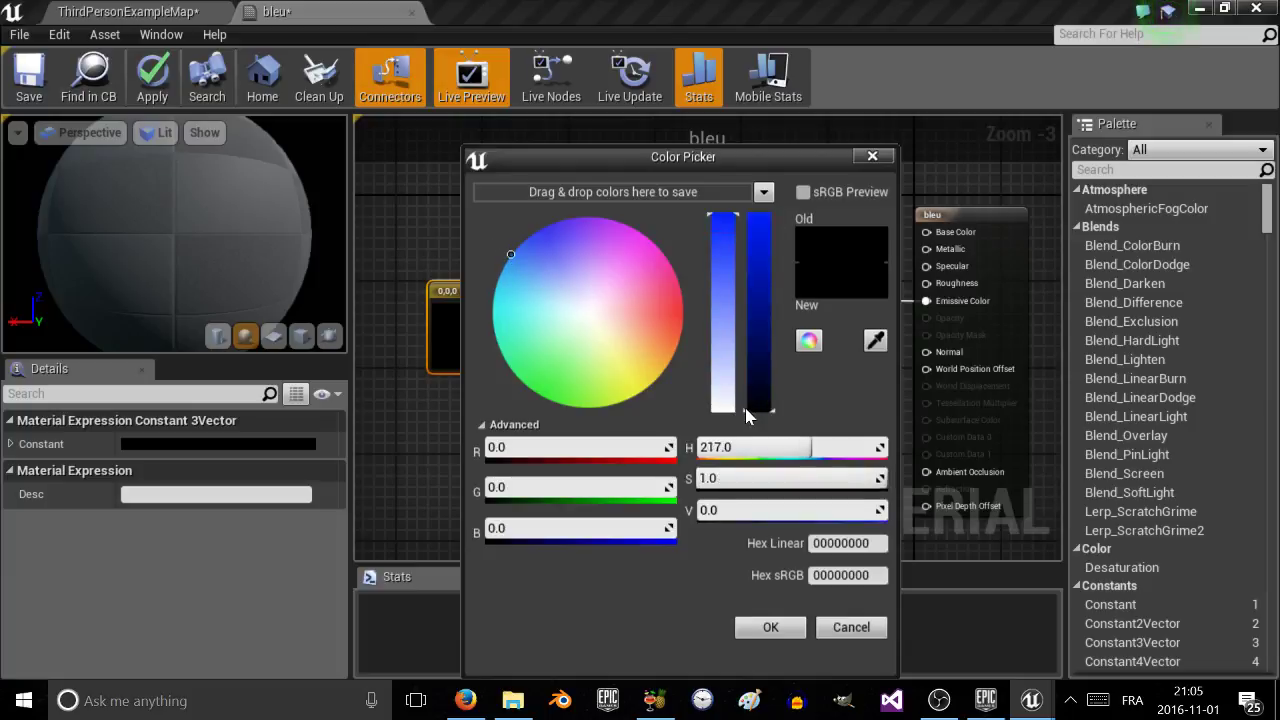
drag(744, 410, 742, 284)
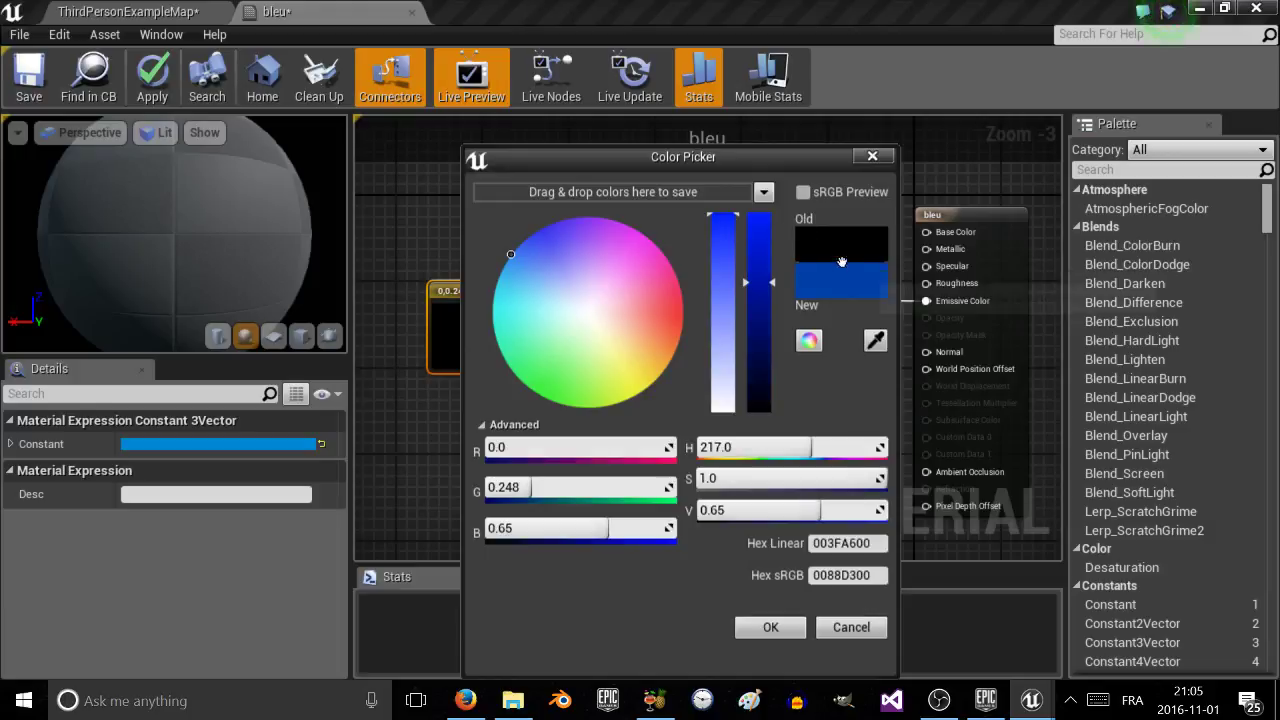
click(766, 628)
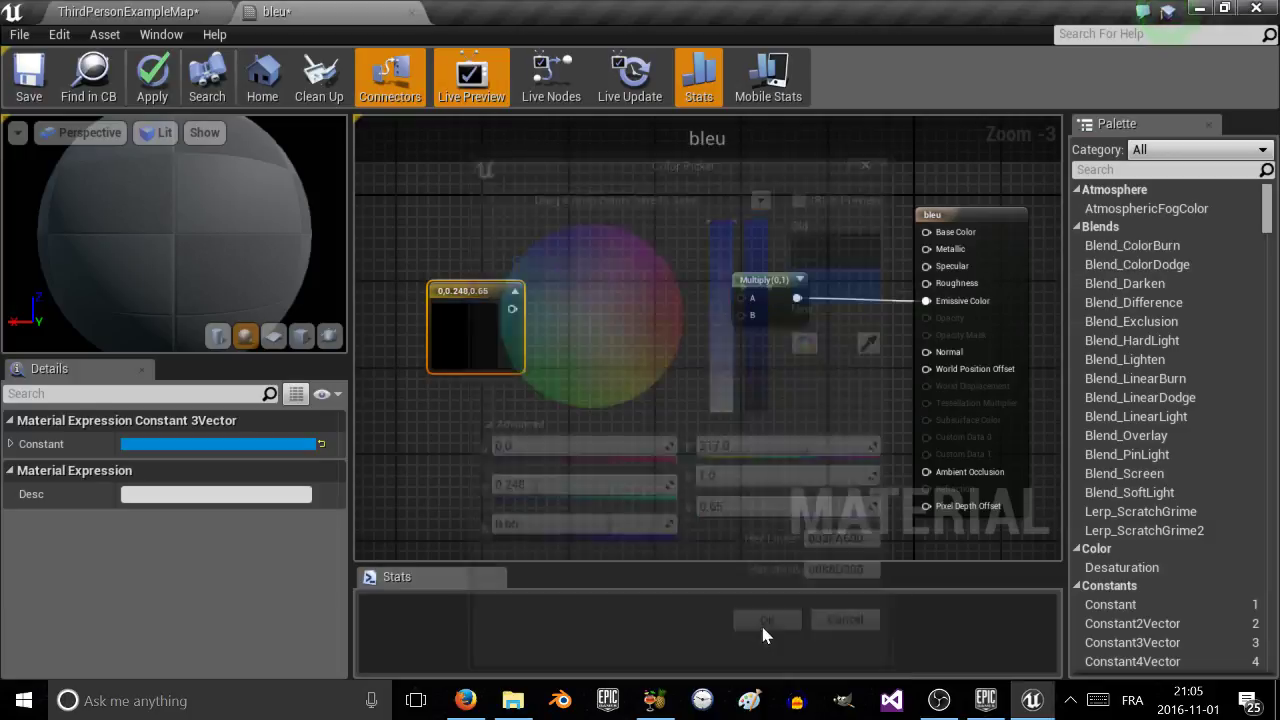
click(503, 278)
click(463, 337)
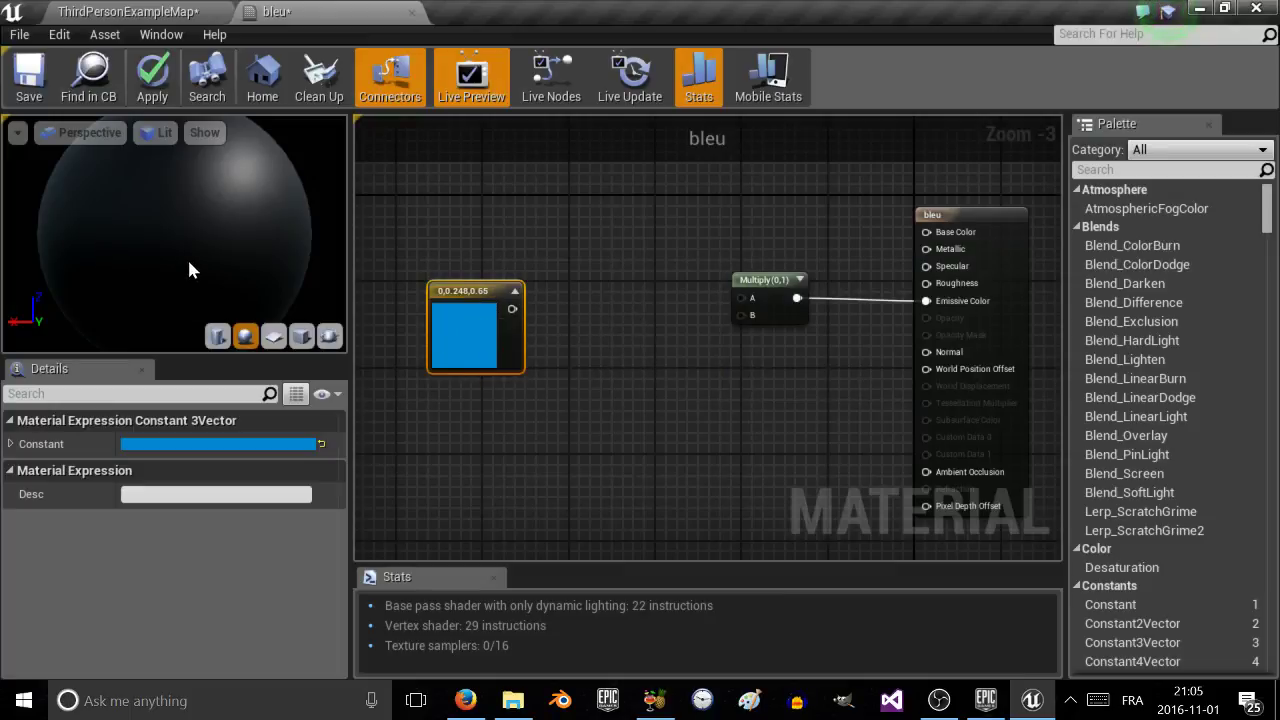
scroll(187, 252, down, 5)
scroll(187, 252, up, 5)
scroll(192, 205, down, 5)
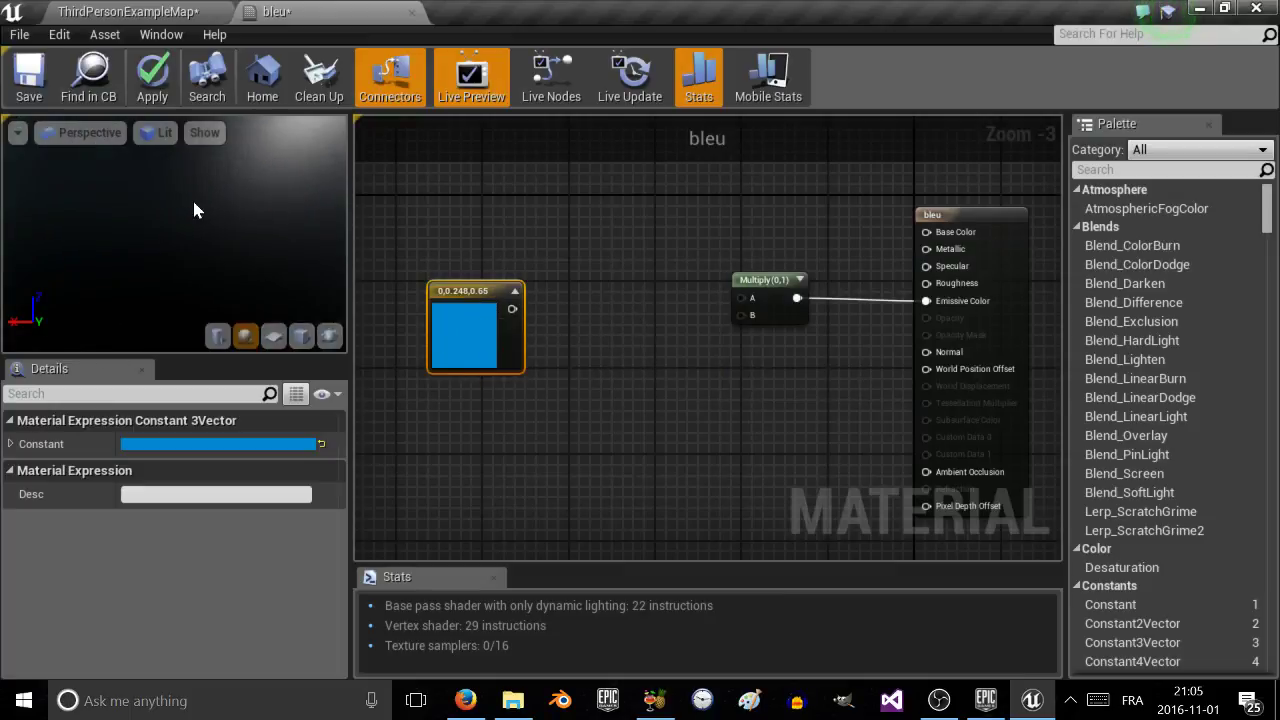
click(118, 11)
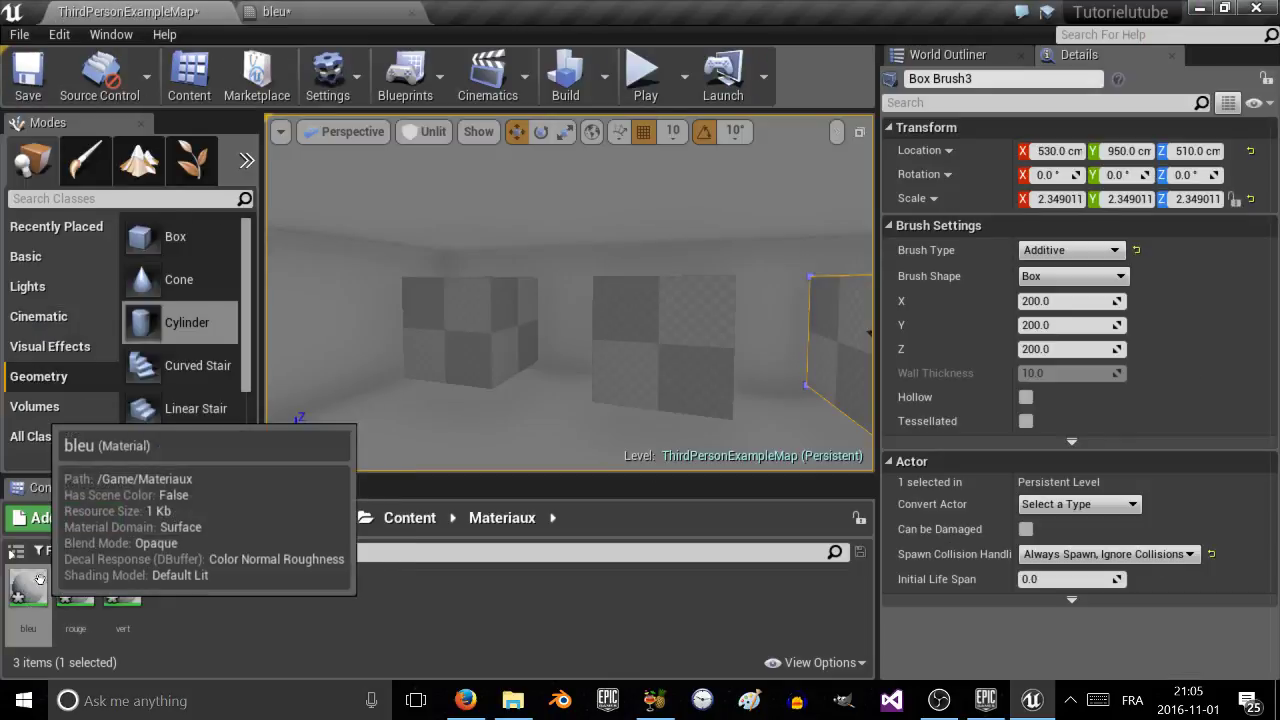
click(276, 11)
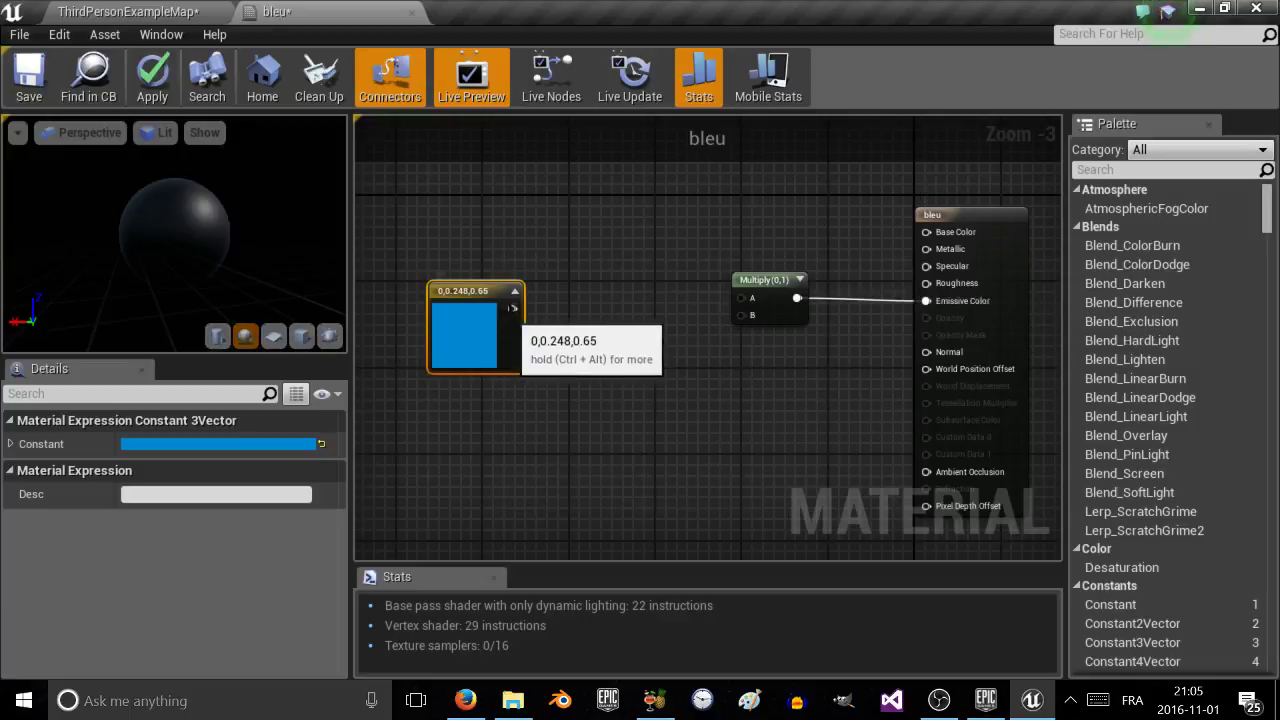
Connect the blue Constant3Vector's output to input A of the Multiply node and check the preview sphere.
drag(509, 310, 753, 300)
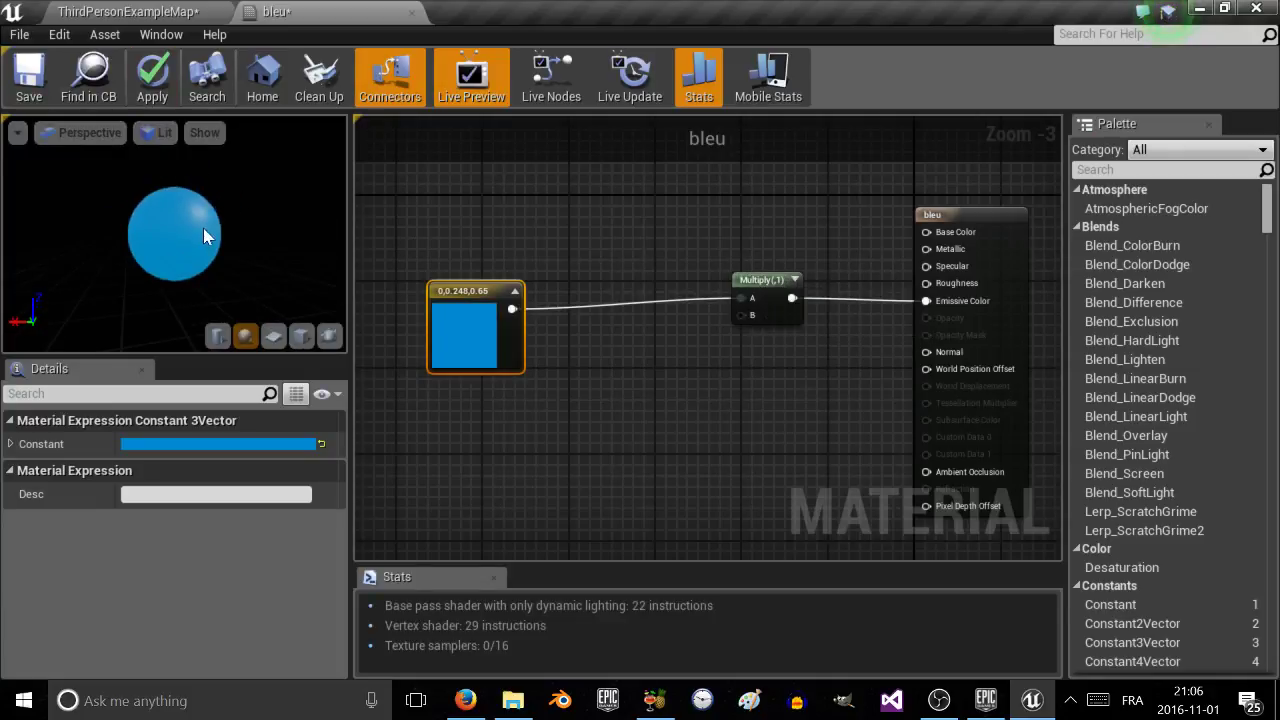
scroll(203, 228, down, 3)
scroll(203, 237, up, 3)
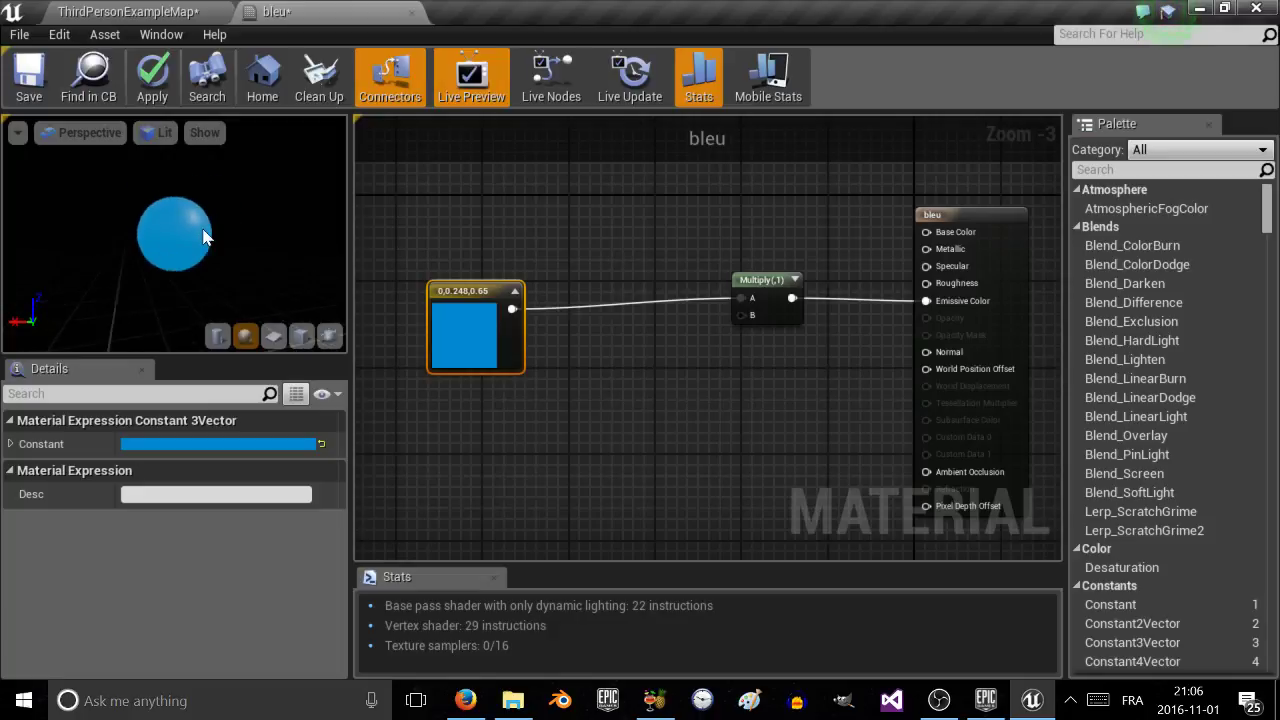
scroll(203, 240, up, 1)
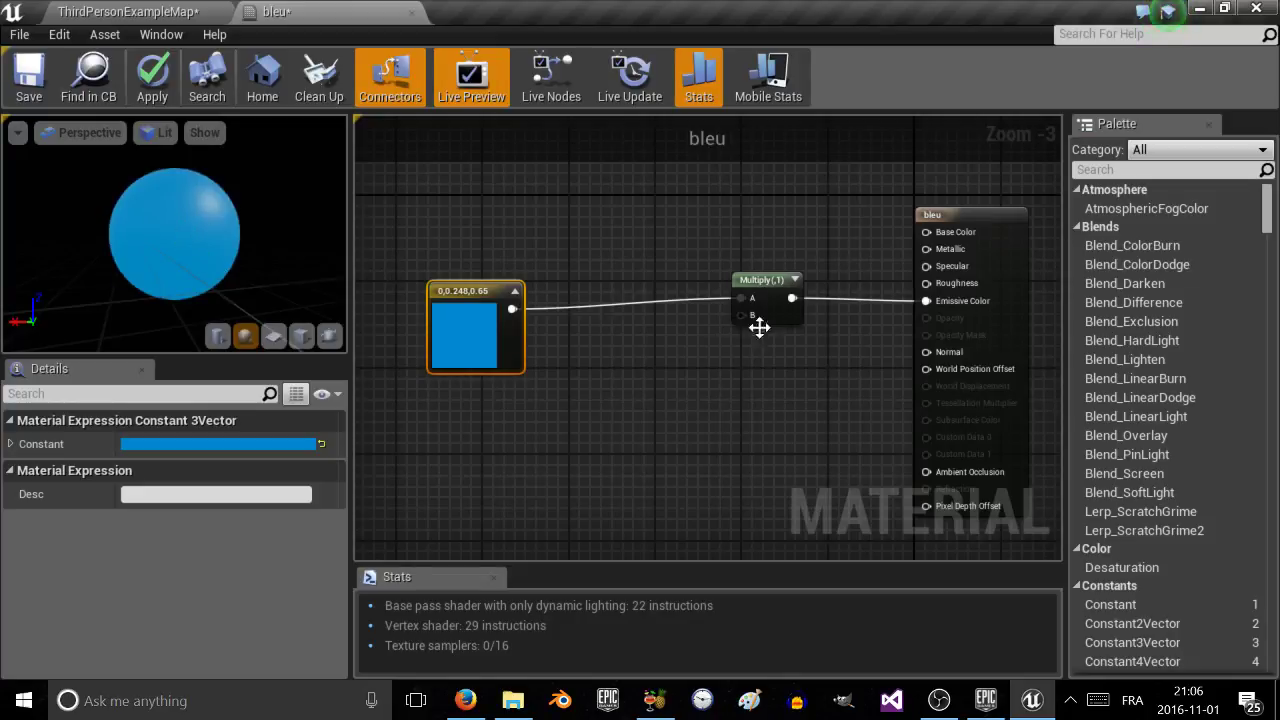
Set the Multiply node's Const B to 10, shift the node slightly upward and inspect the glow on the preview sphere.
click(752, 277)
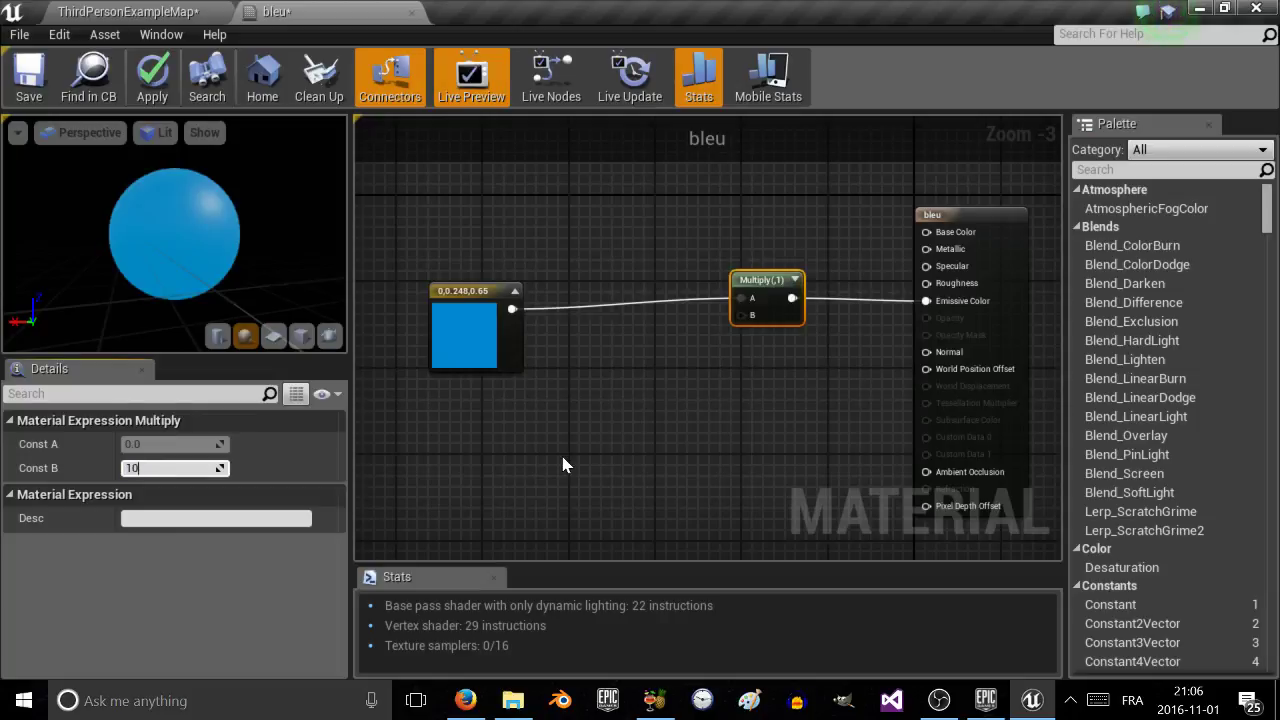
key(Return)
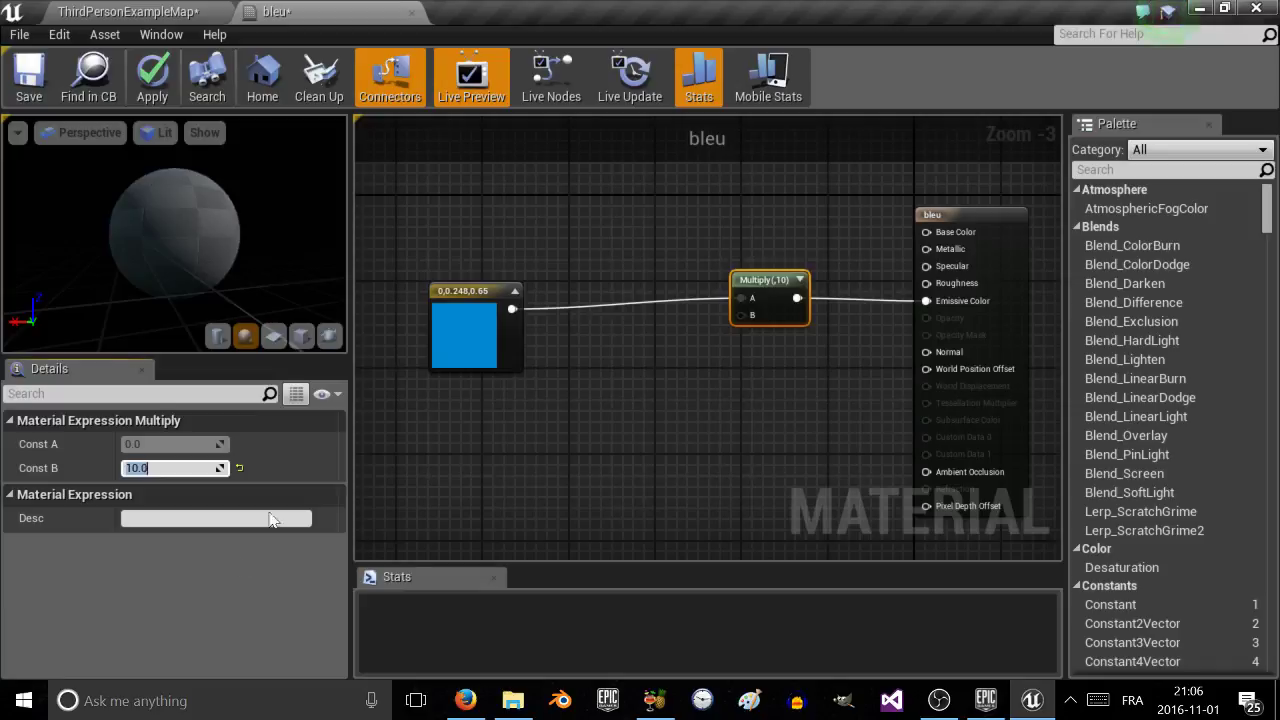
scroll(820, 278, down, 3)
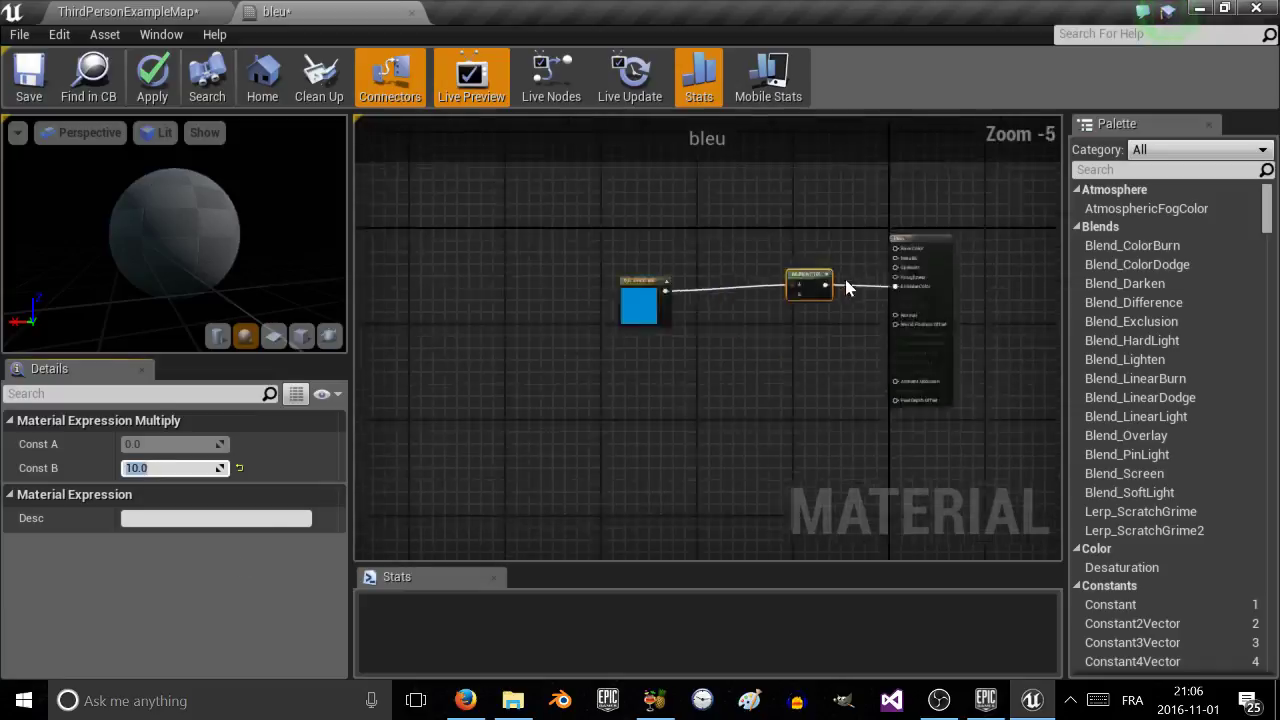
scroll(862, 275, up, 2)
drag(806, 265, 767, 249)
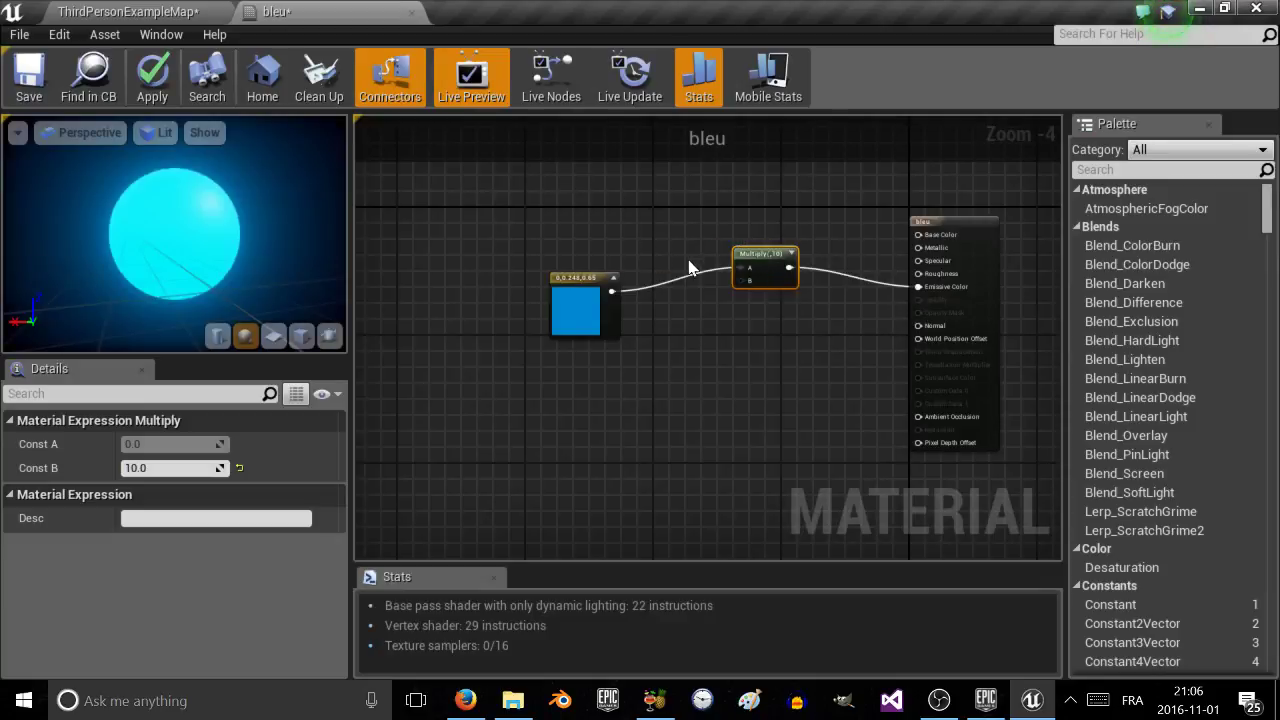
scroll(193, 230, down, 3)
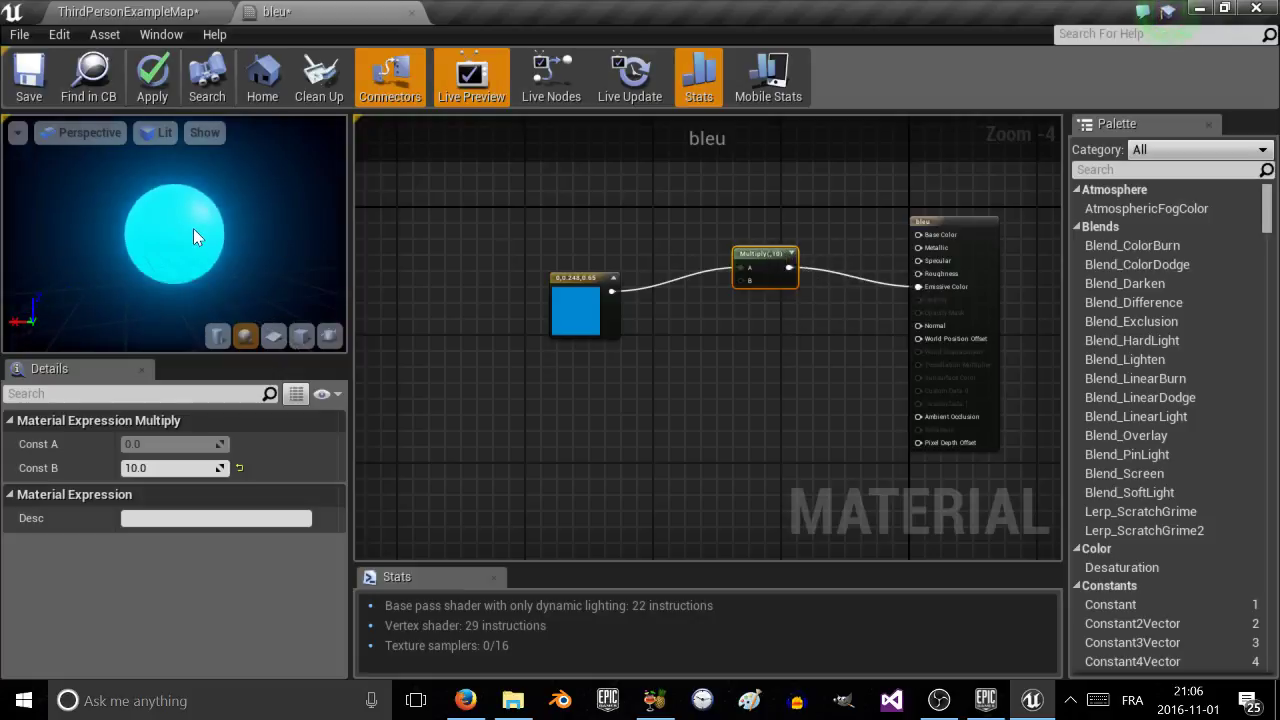
scroll(193, 230, up, 1)
scroll(193, 230, down, 2)
scroll(193, 230, up, 3)
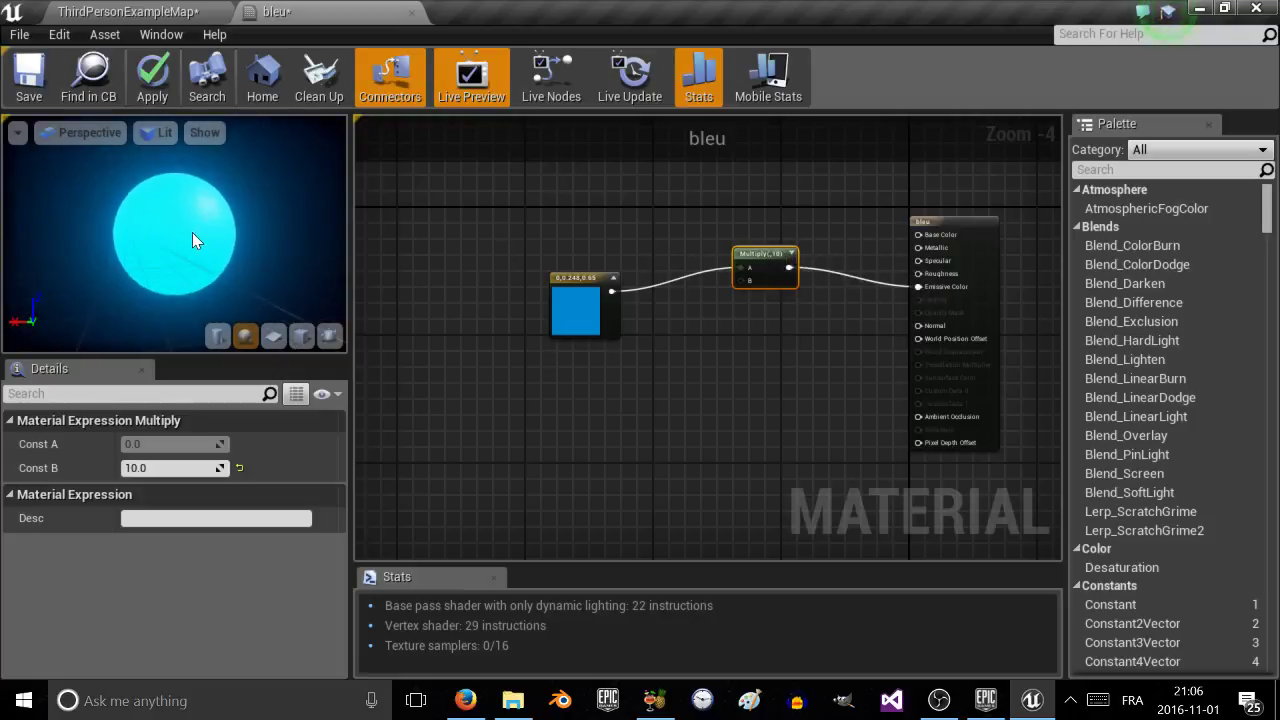
drag(194, 237, 200, 263)
Set the Multiply node's Const B to 20 and move the node down in line with its connections.
click(128, 469)
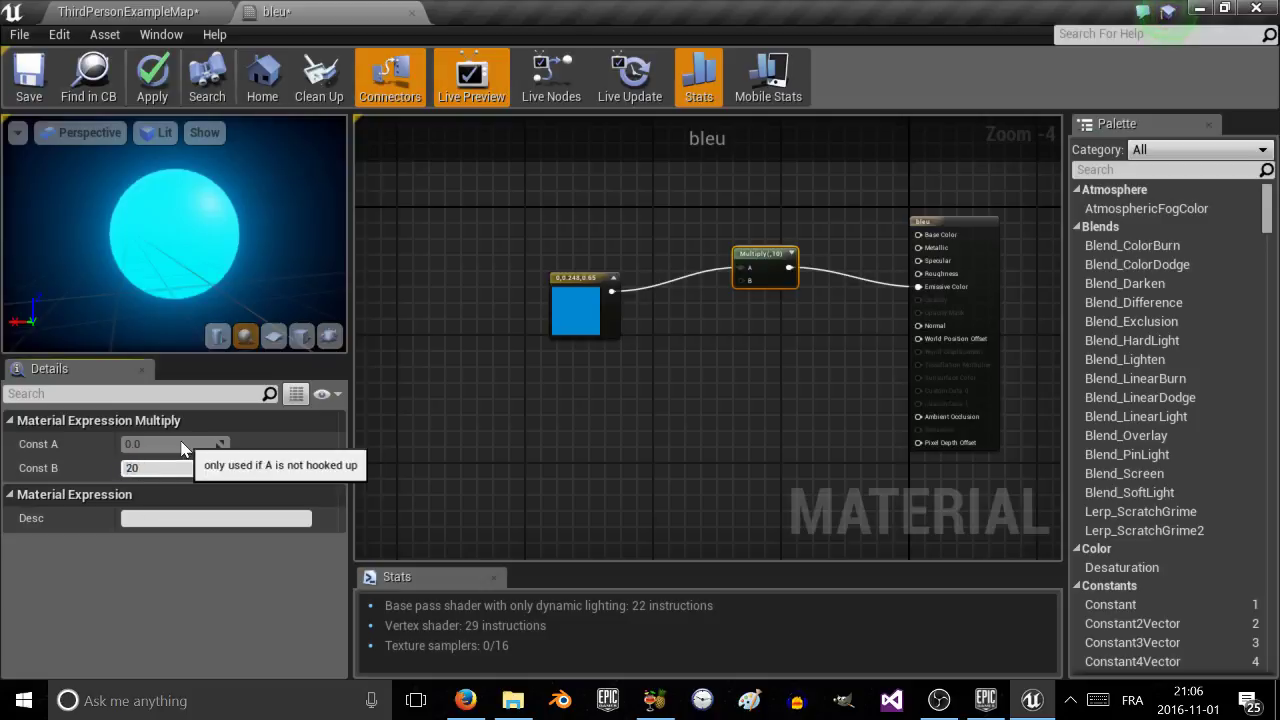
key(Return)
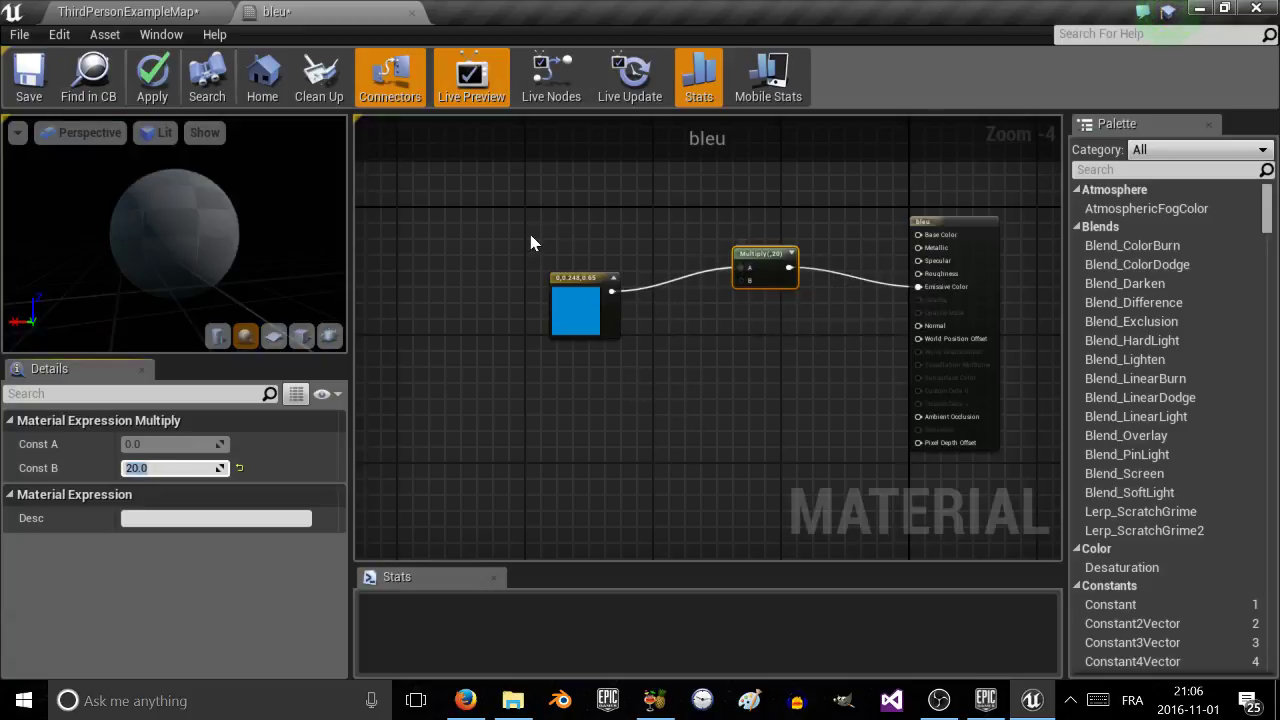
drag(745, 256, 745, 272)
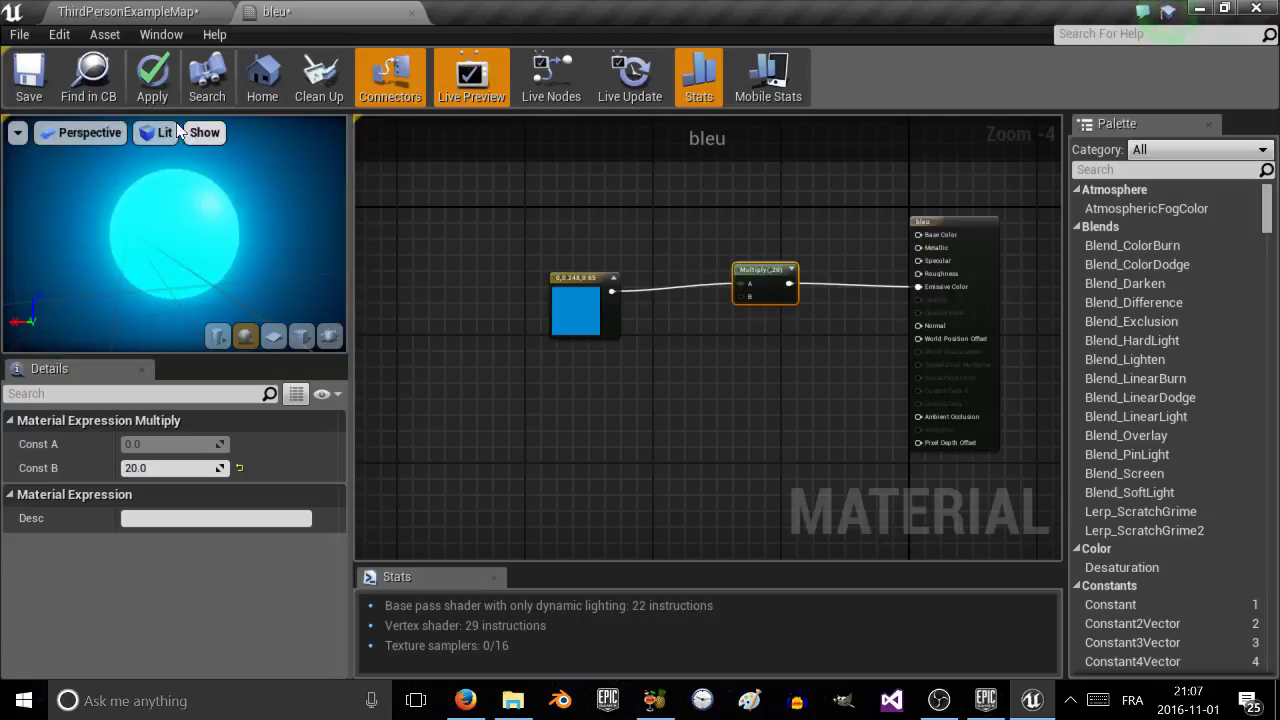
Apply the changes to the bleu material, save it and close its editor.
click(150, 82)
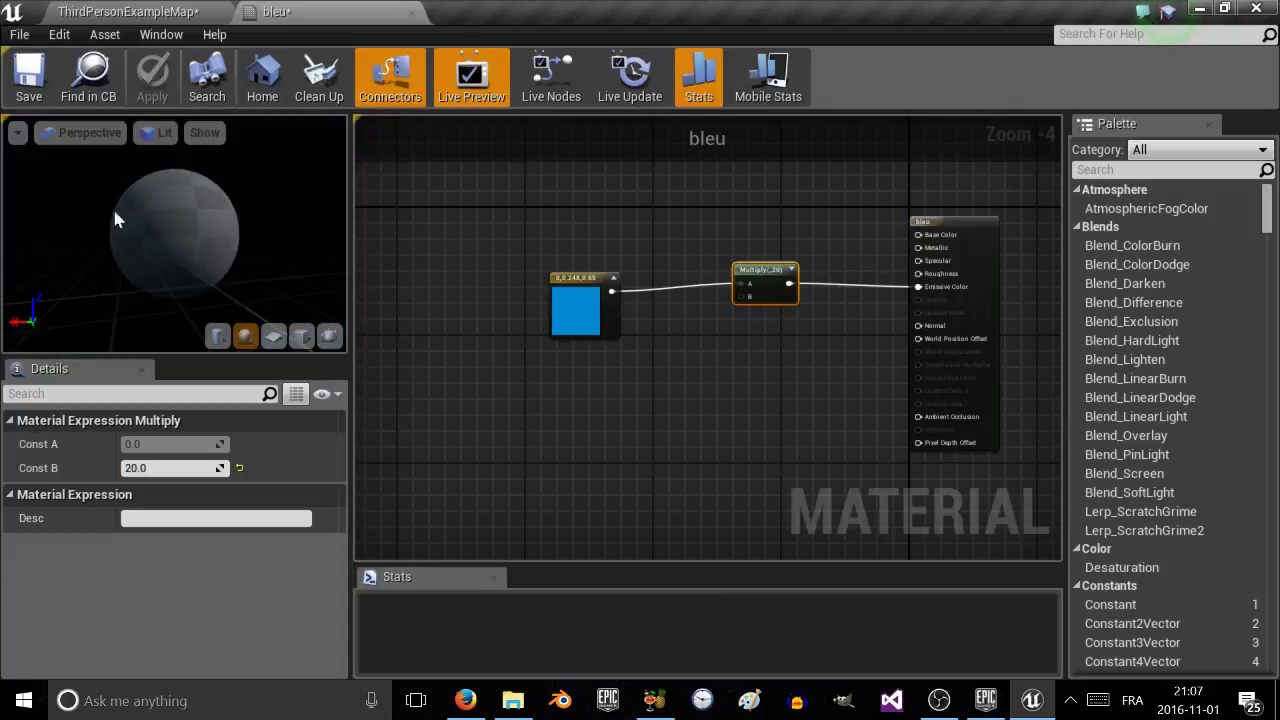
click(26, 66)
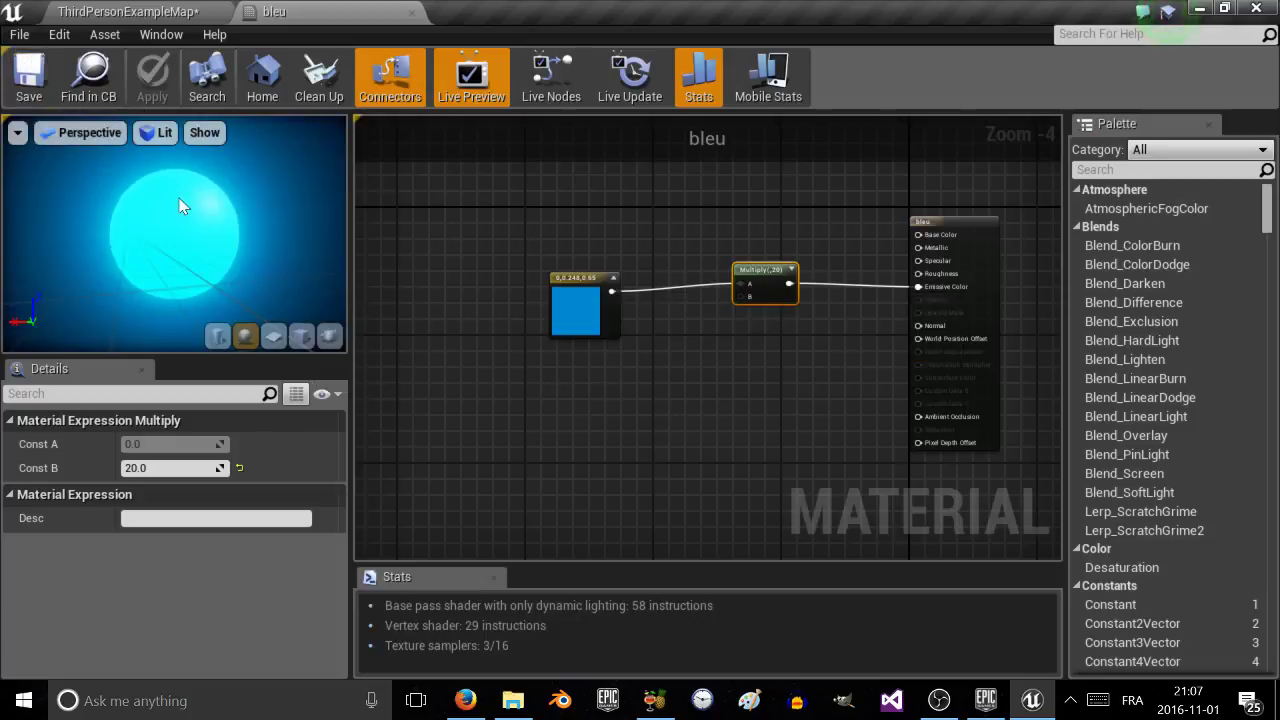
click(411, 14)
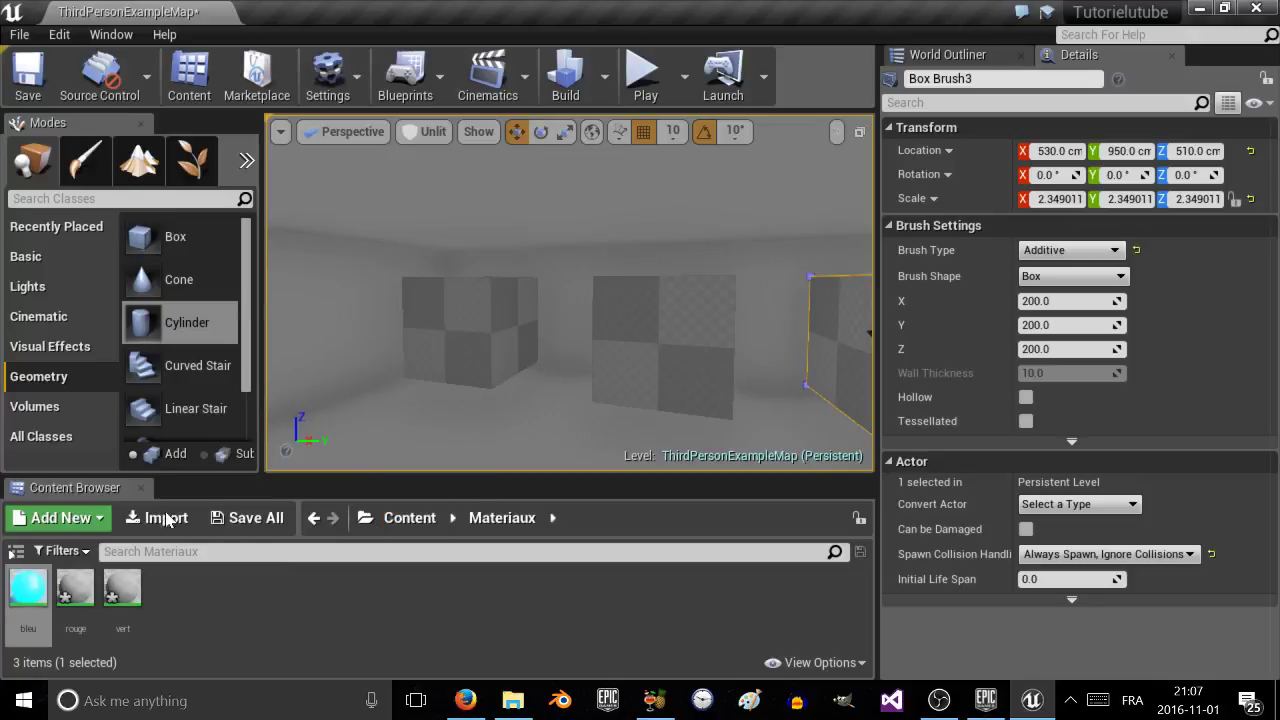
Move the leftmost box brush in the room along Y to -710 cm.
click(480, 327)
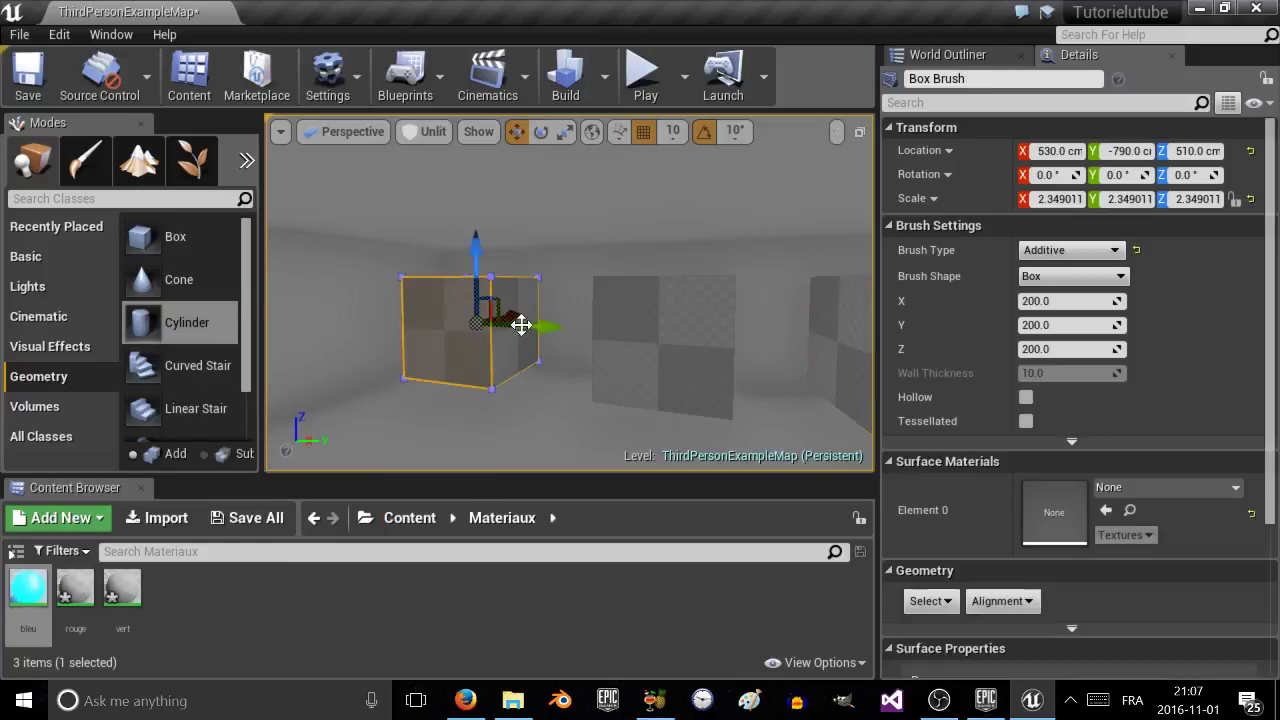
drag(520, 325, 540, 329)
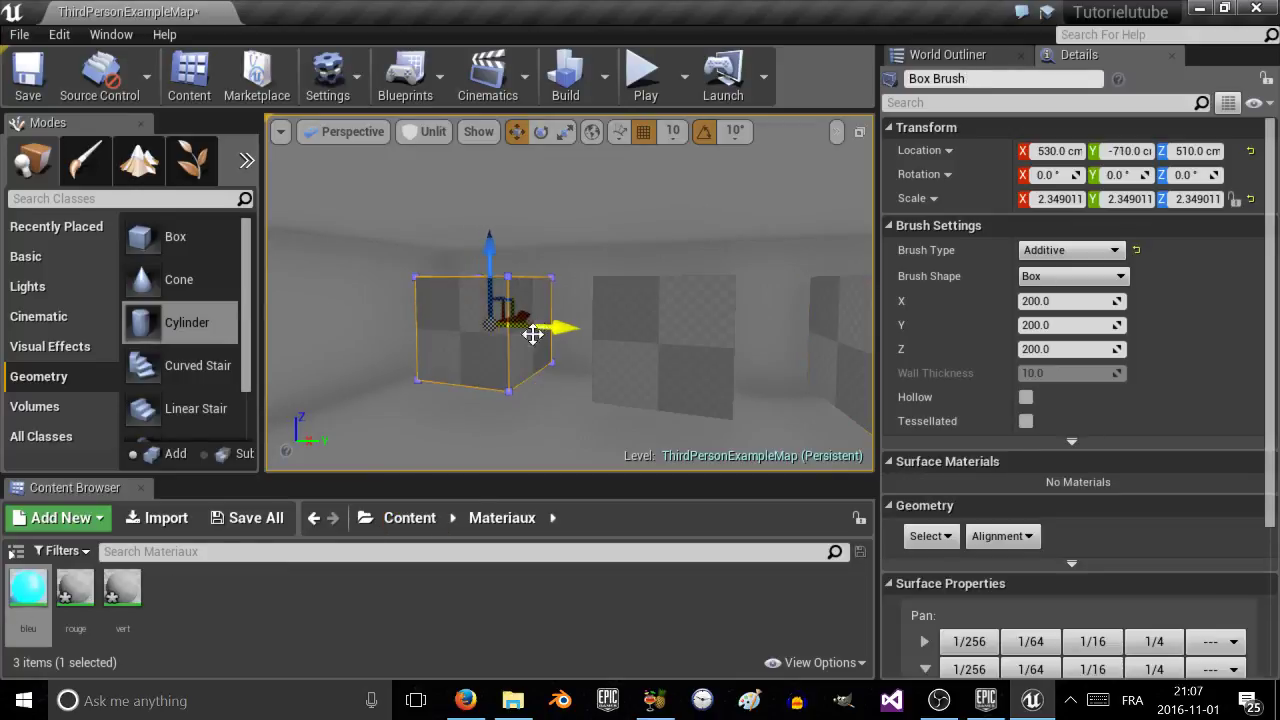
click(429, 586)
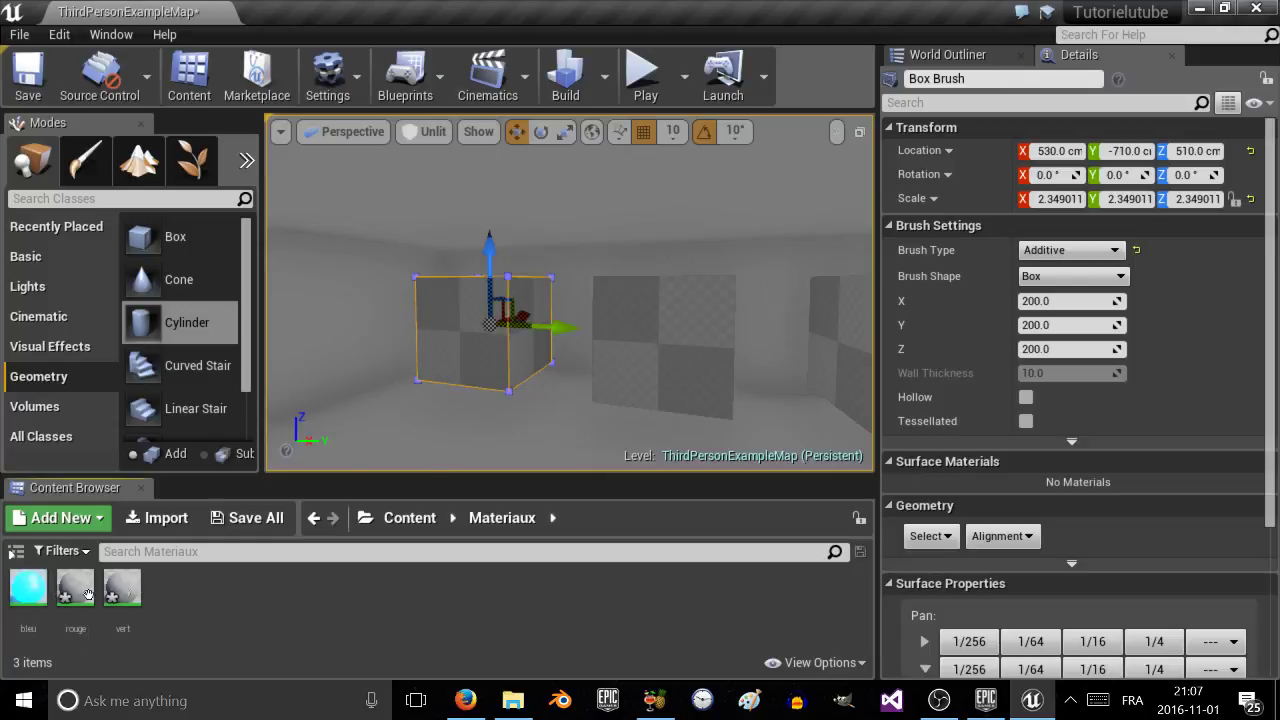
Apply the bleu material to the front face of the leftmost box brush and switch the viewport to Lit mode.
drag(40, 585, 455, 343)
scroll(419, 282, up, 2)
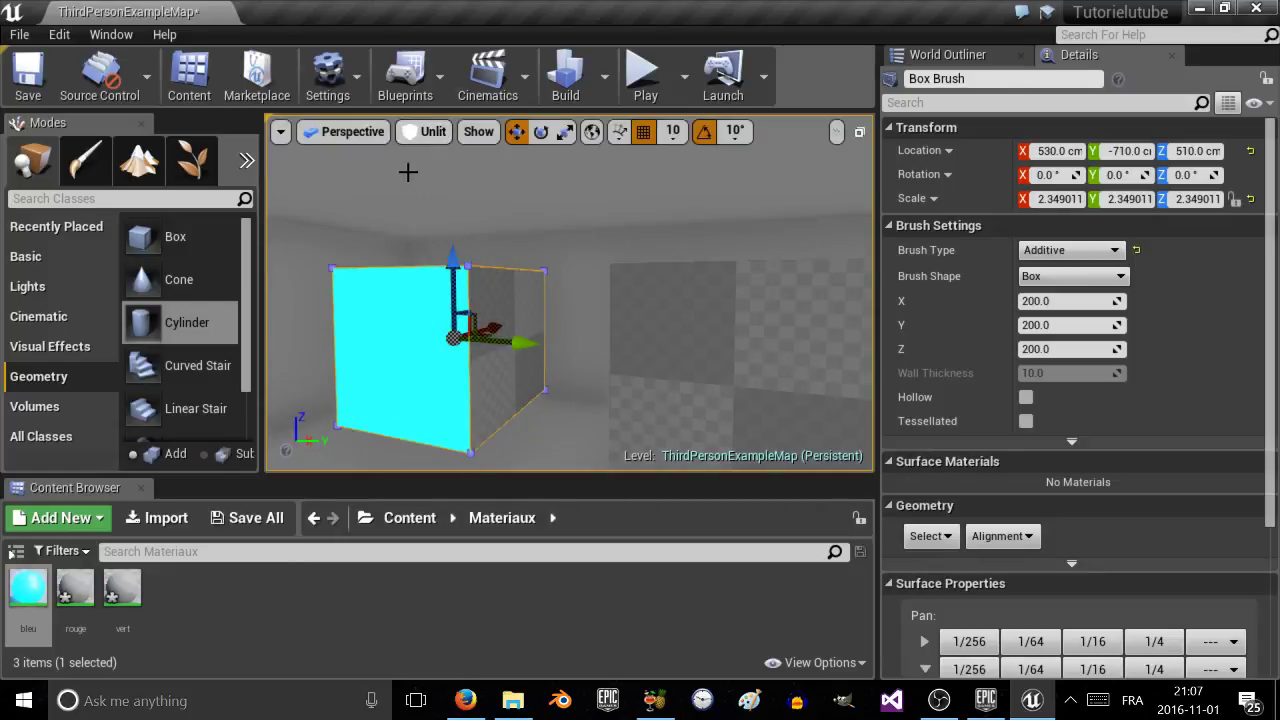
click(420, 138)
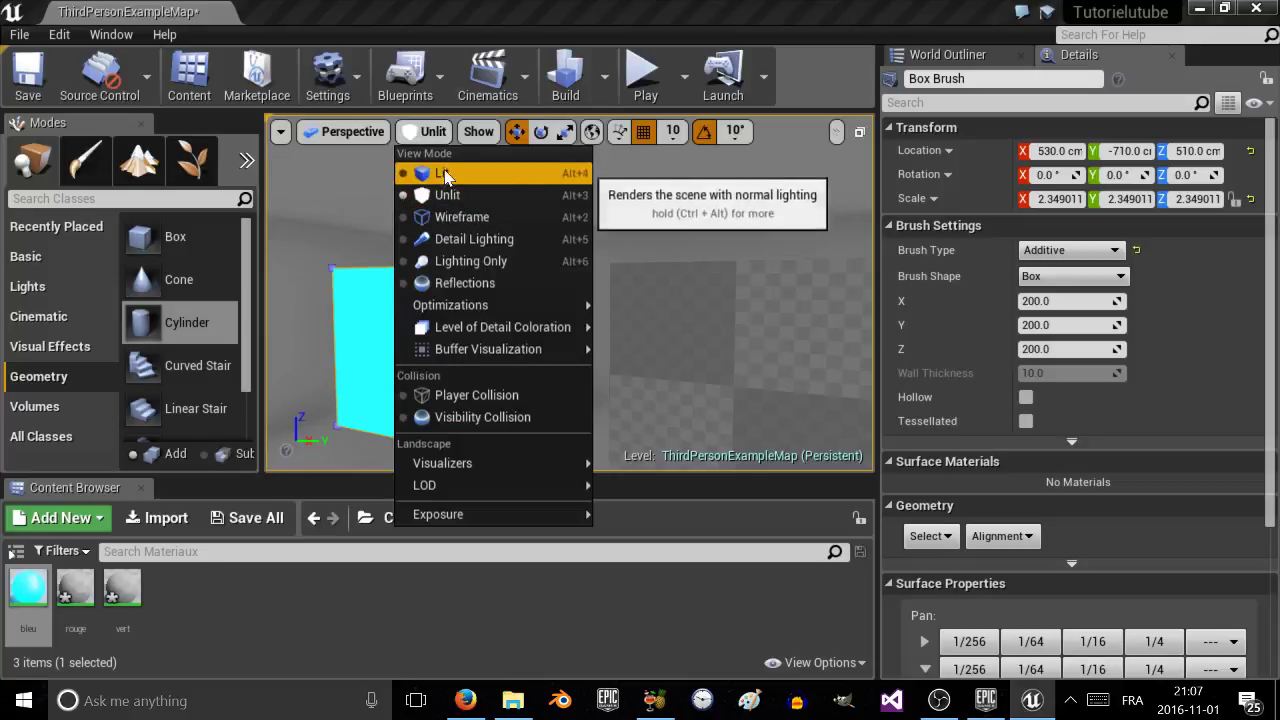
click(443, 171)
right_drag(464, 271, 405, 155)
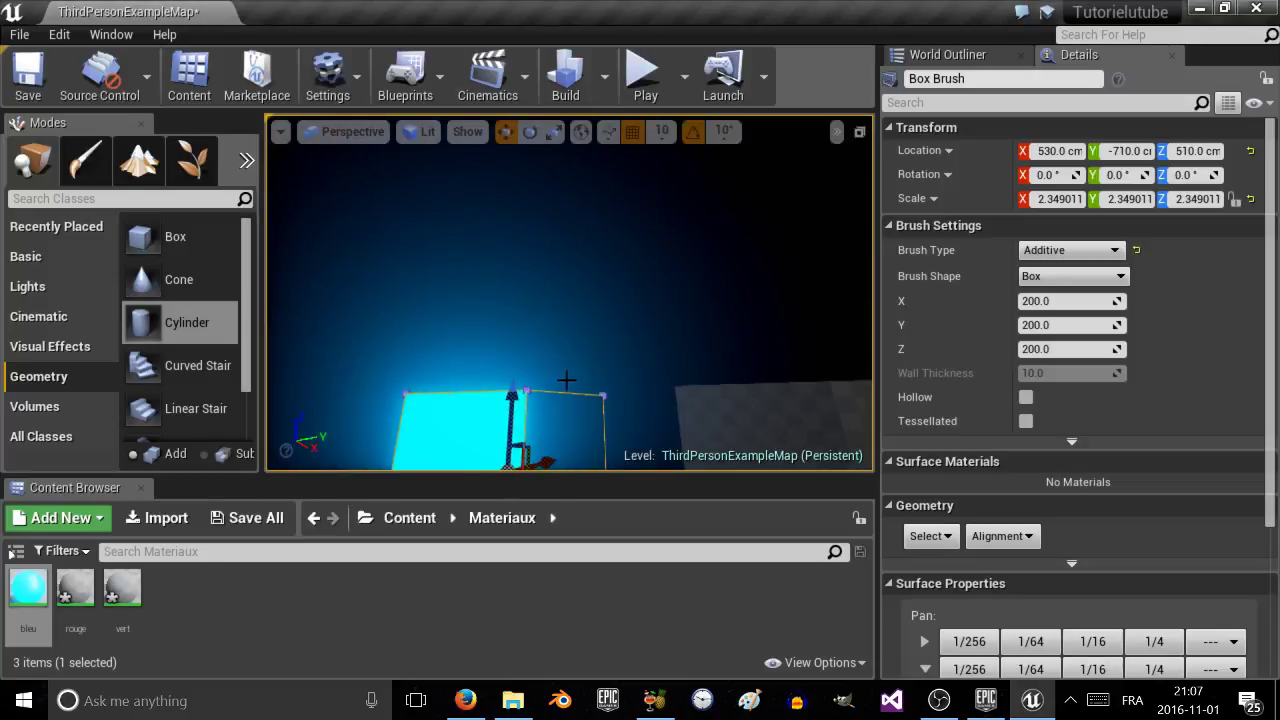
right_drag(566, 380, 625, 465)
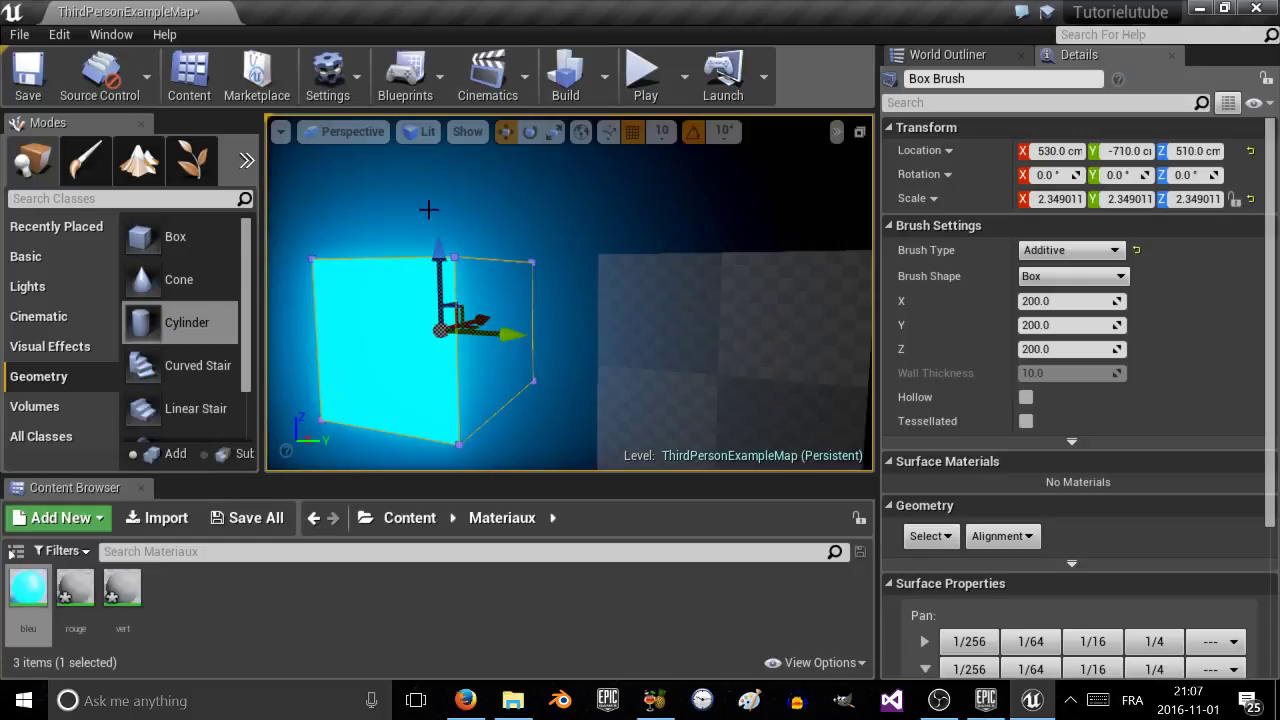
Apply the bleu material to the box brush's uncovered side face and top face, and move the brush along Y to -600 cm.
mouse_move(27, 596)
mouse_down()
mouse_move(200, 557)
mouse_move(498, 288)
mouse_up()
right_drag(488, 297, 515, 245)
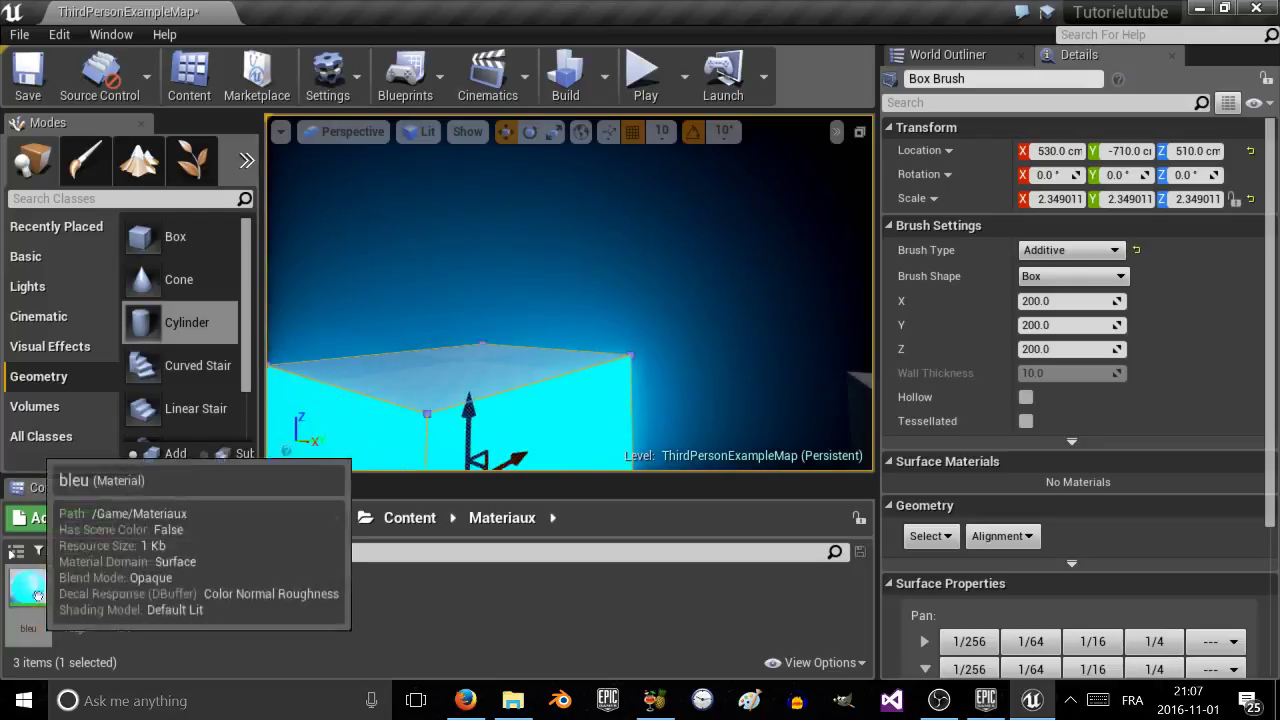
drag(27, 590, 442, 365)
right_drag(442, 365, 530, 398)
drag(663, 368, 723, 371)
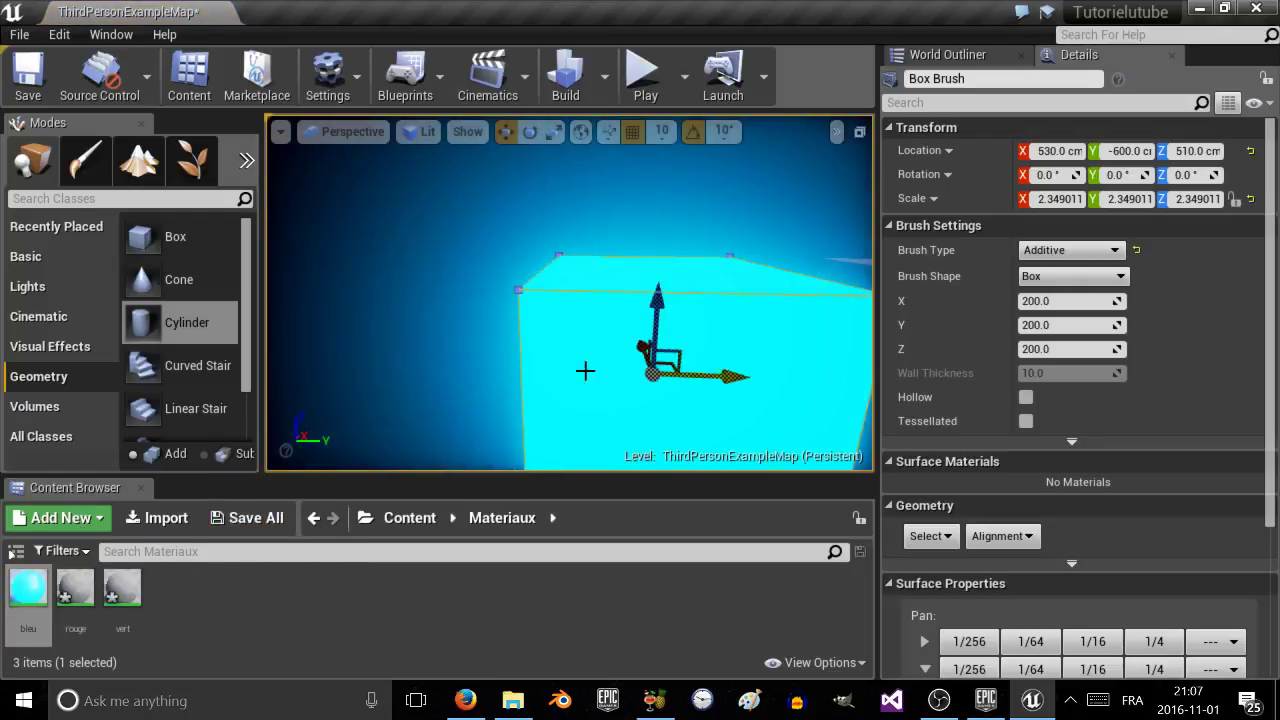
Apply the bleu material to the next uncovered side face of the box brush and move the brush along Y to -1020 cm.
right_drag(586, 371, 305, 465)
drag(28, 590, 718, 368)
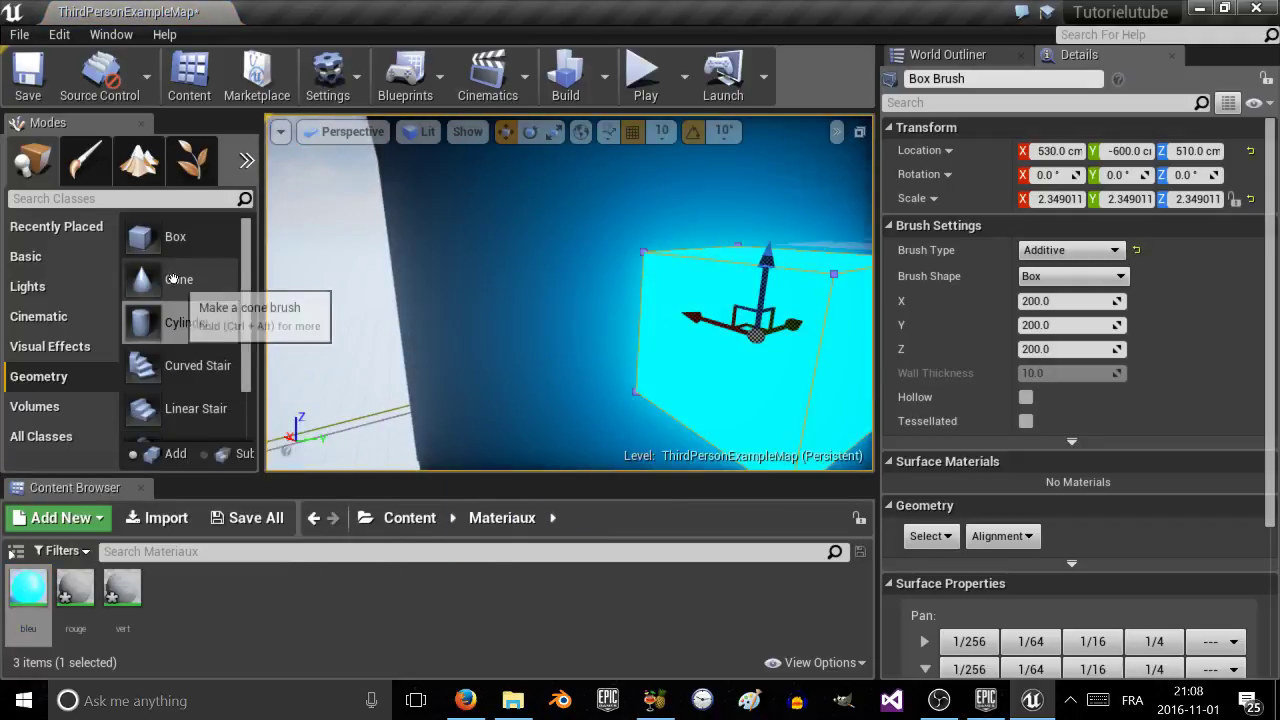
mouse_move(612, 339)
right_down()
mouse_move(520, 345)
mouse_move(612, 339)
right_up()
drag(631, 326, 491, 323)
mouse_move(491, 323)
right_down()
mouse_move(616, 311)
mouse_move(620, 350)
right_up()
right_drag(606, 280, 450, 300)
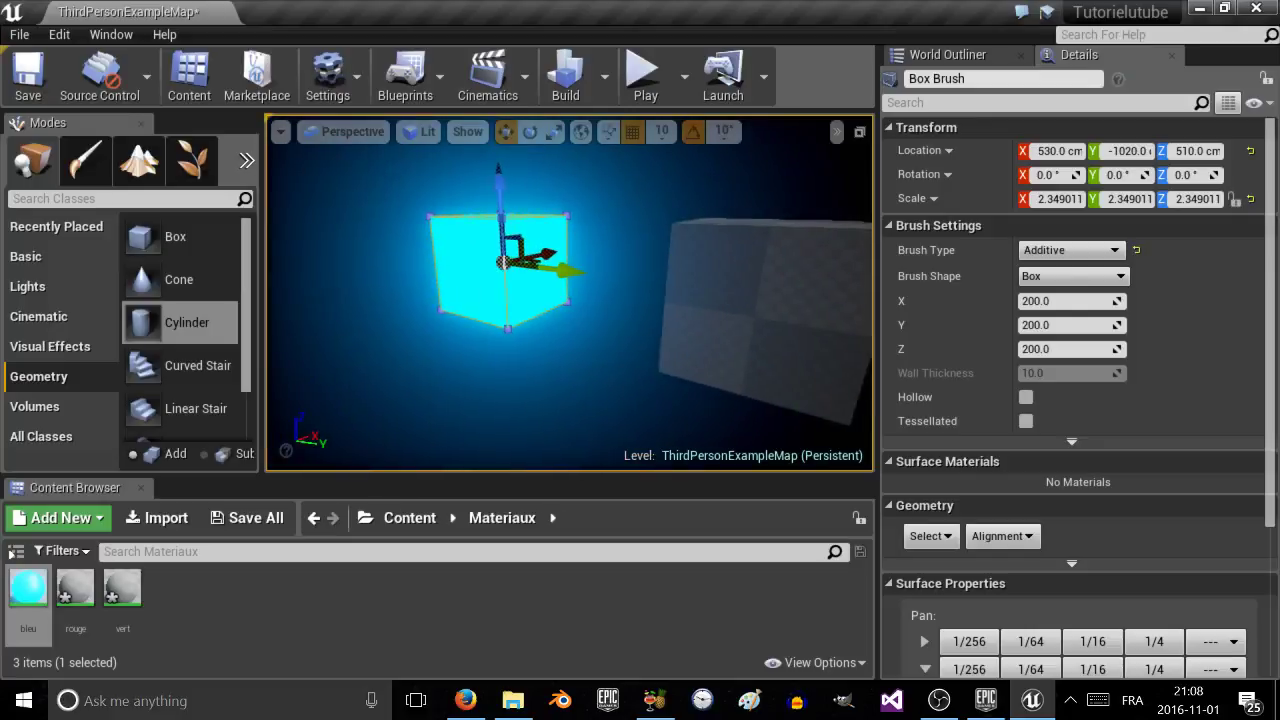
Move the box brush along X to -650 cm and apply the bleu material to its uncovered back face.
drag(554, 252, 358, 390)
mouse_move(358, 390)
right_down()
mouse_move(309, 420)
mouse_move(251, 400)
right_up()
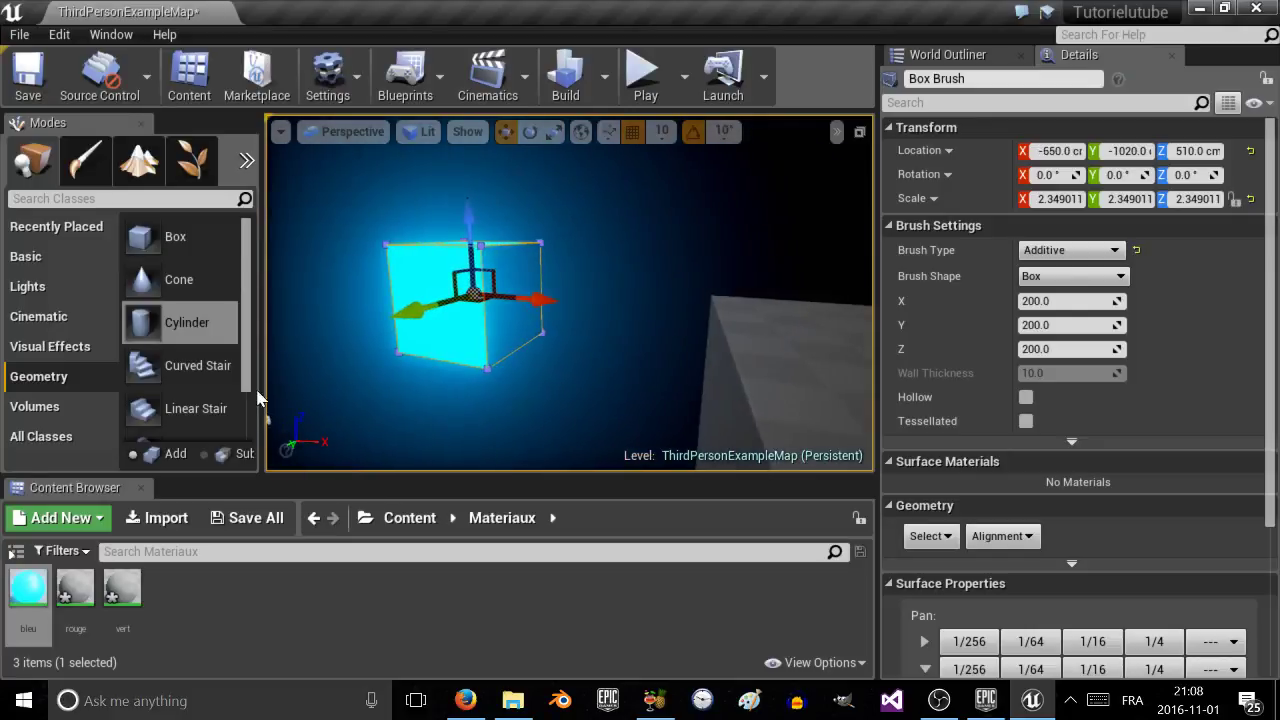
mouse_move(28, 588)
mouse_down()
mouse_move(262, 470)
mouse_move(506, 284)
mouse_move(655, 315)
mouse_move(790, 322)
mouse_up()
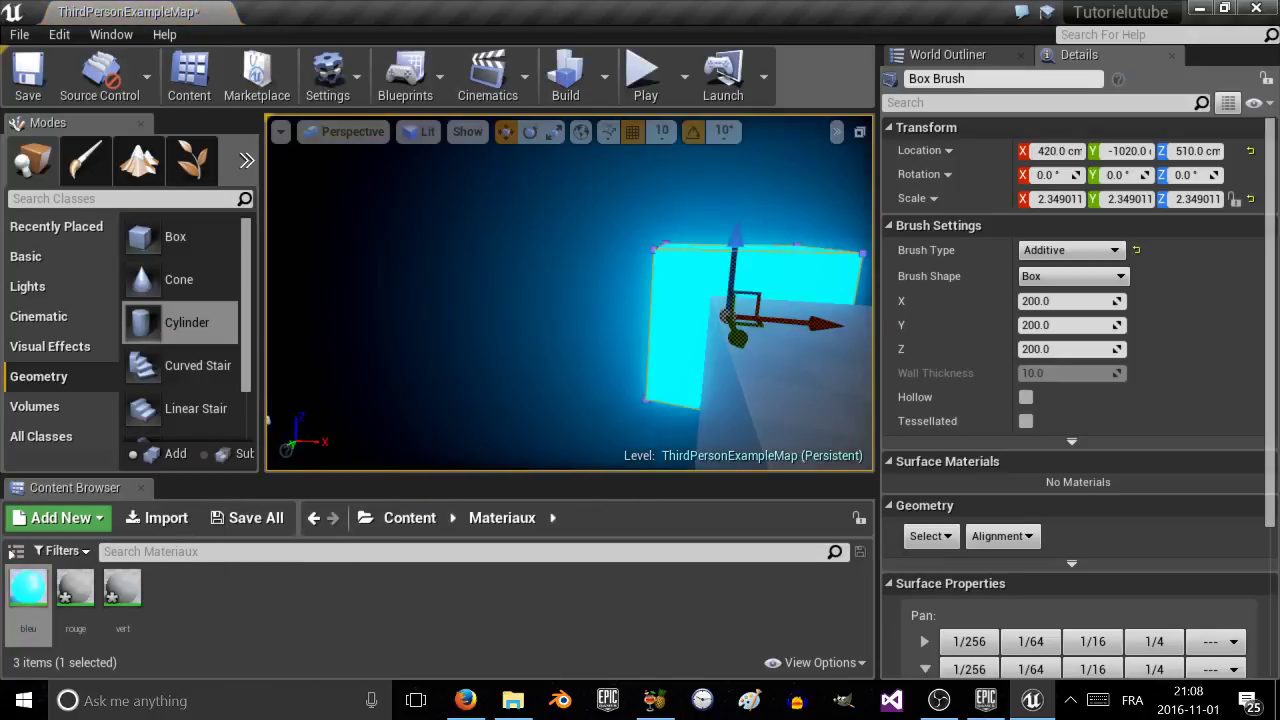
Move the bleu box brush along X to 540 cm, in line with the other two boxes.
right_drag(744, 320, 872, 312)
right_drag(720, 285, 617, 258)
mouse_move(622, 262)
mouse_down()
mouse_move(754, 250)
mouse_move(658, 311)
mouse_up()
mouse_move(675, 262)
right_down()
mouse_move(735, 250)
mouse_move(820, 266)
right_up()
click(38, 286)
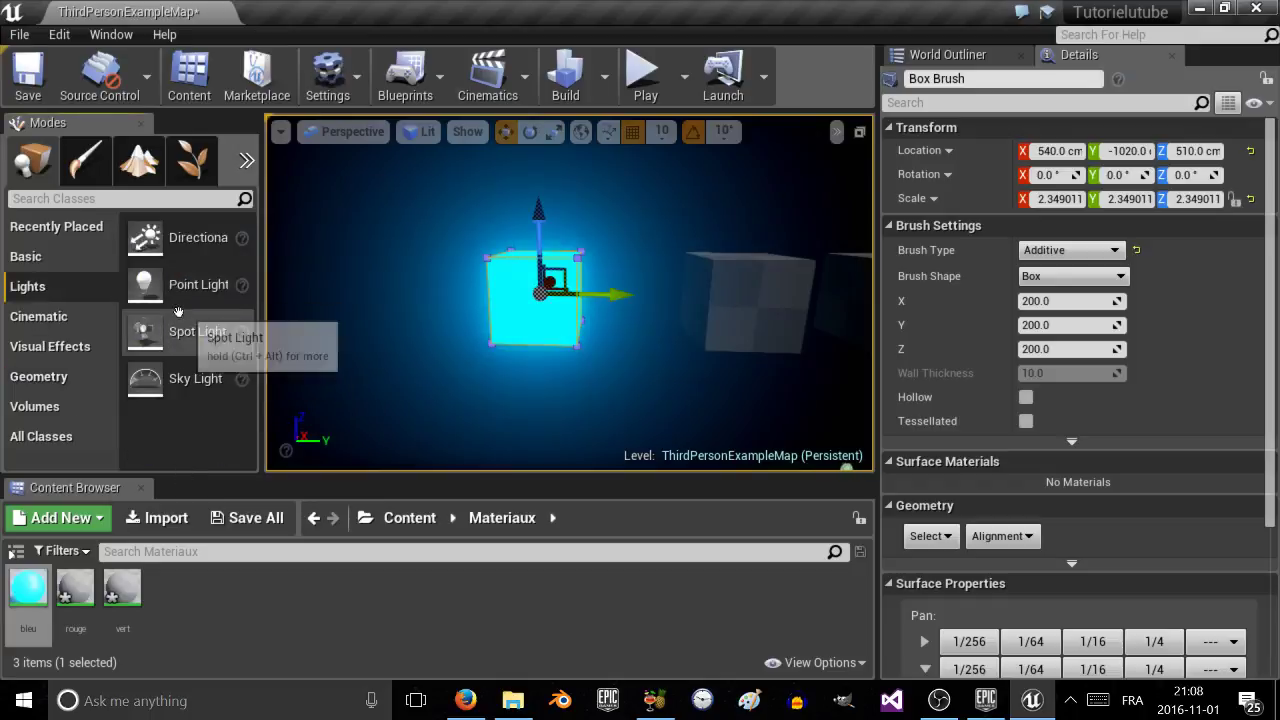
right_drag(529, 271, 615, 276)
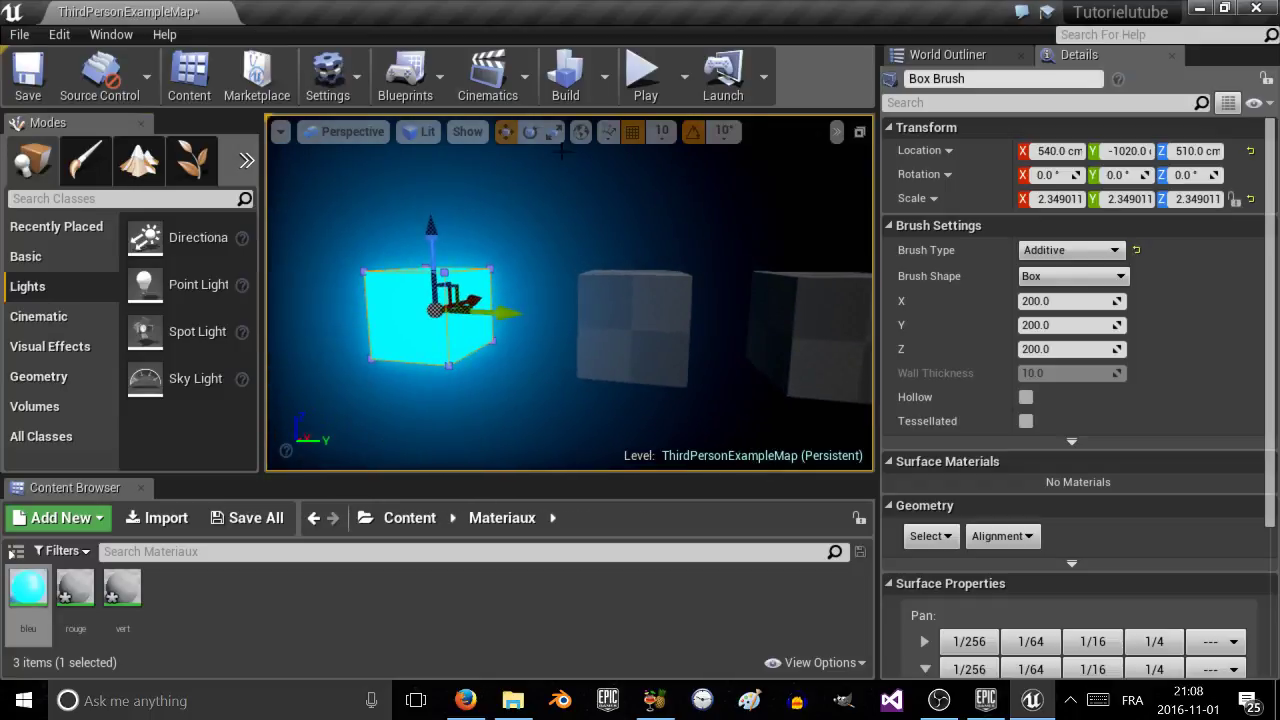
Play the level, walk around the room to examine the bleu box's glow, and stop the session.
click(645, 72)
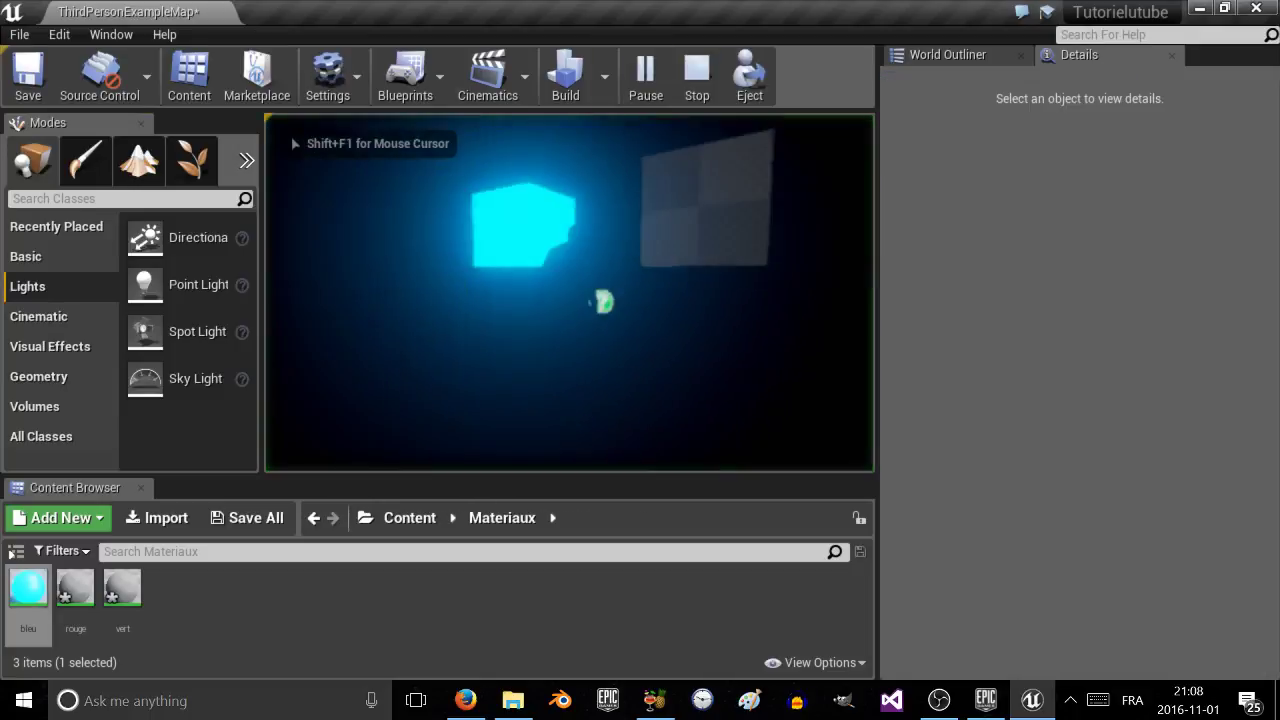
key(w)
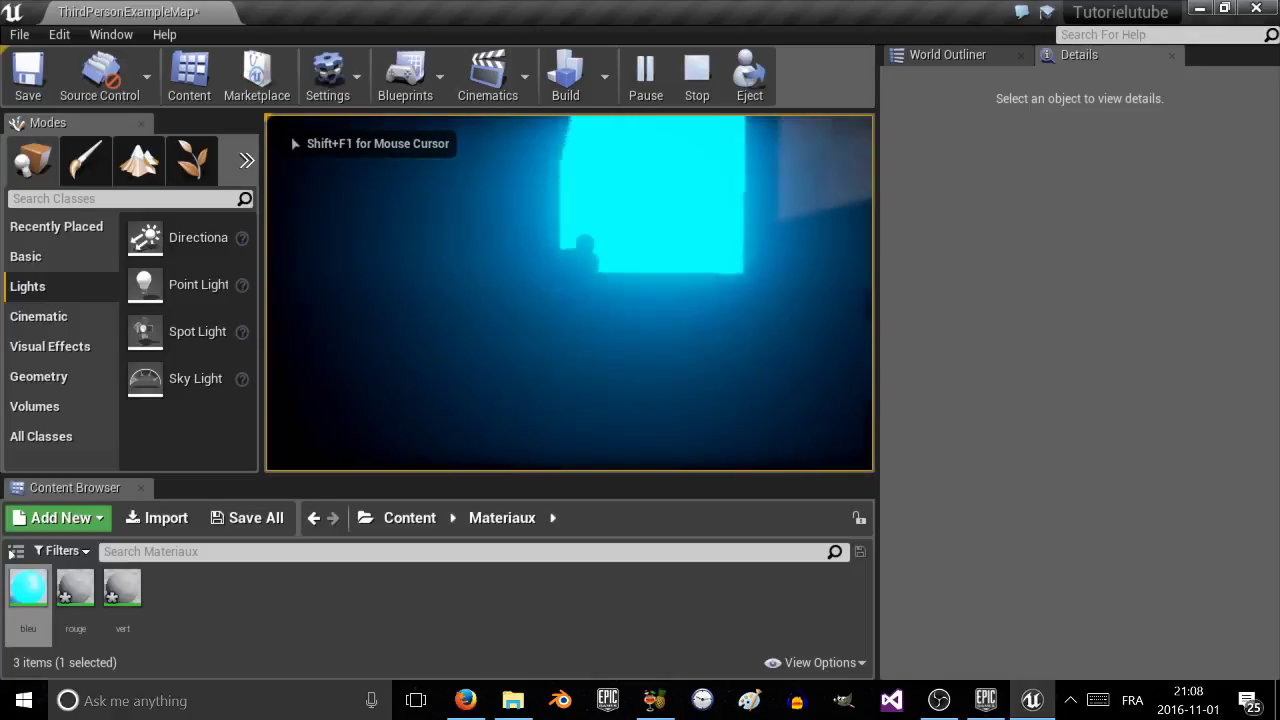
key(w)
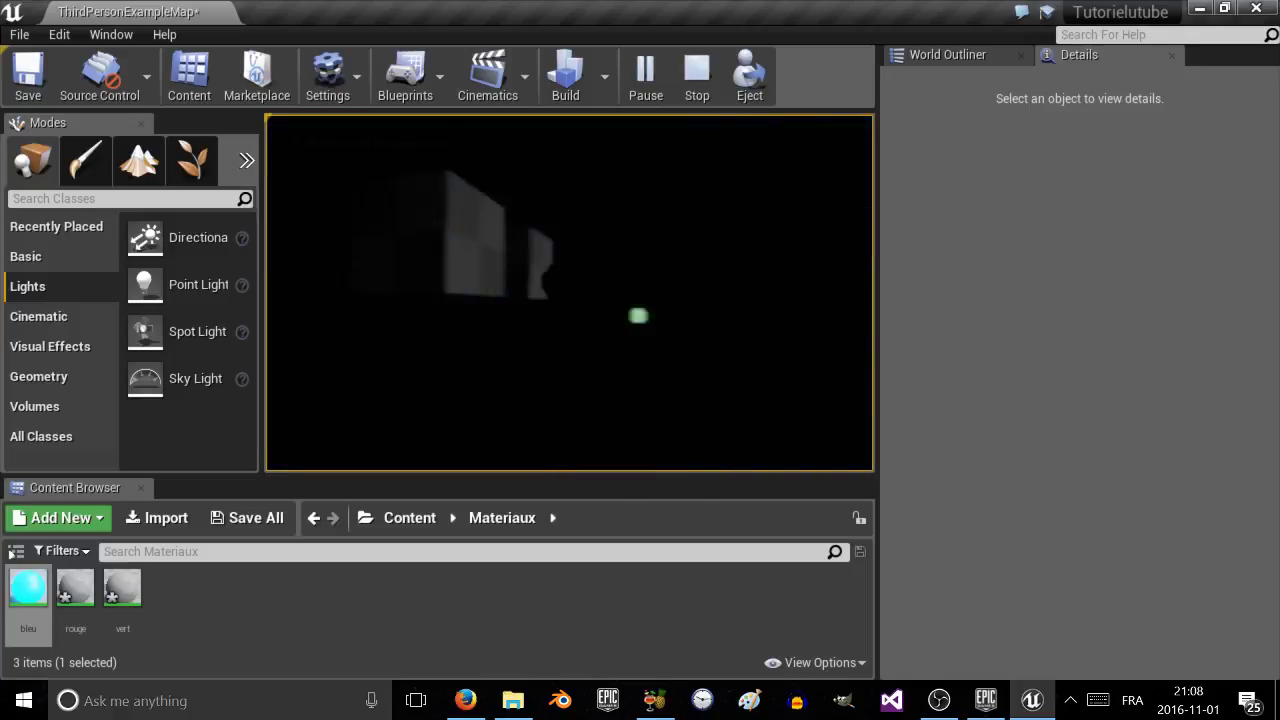
key(w)
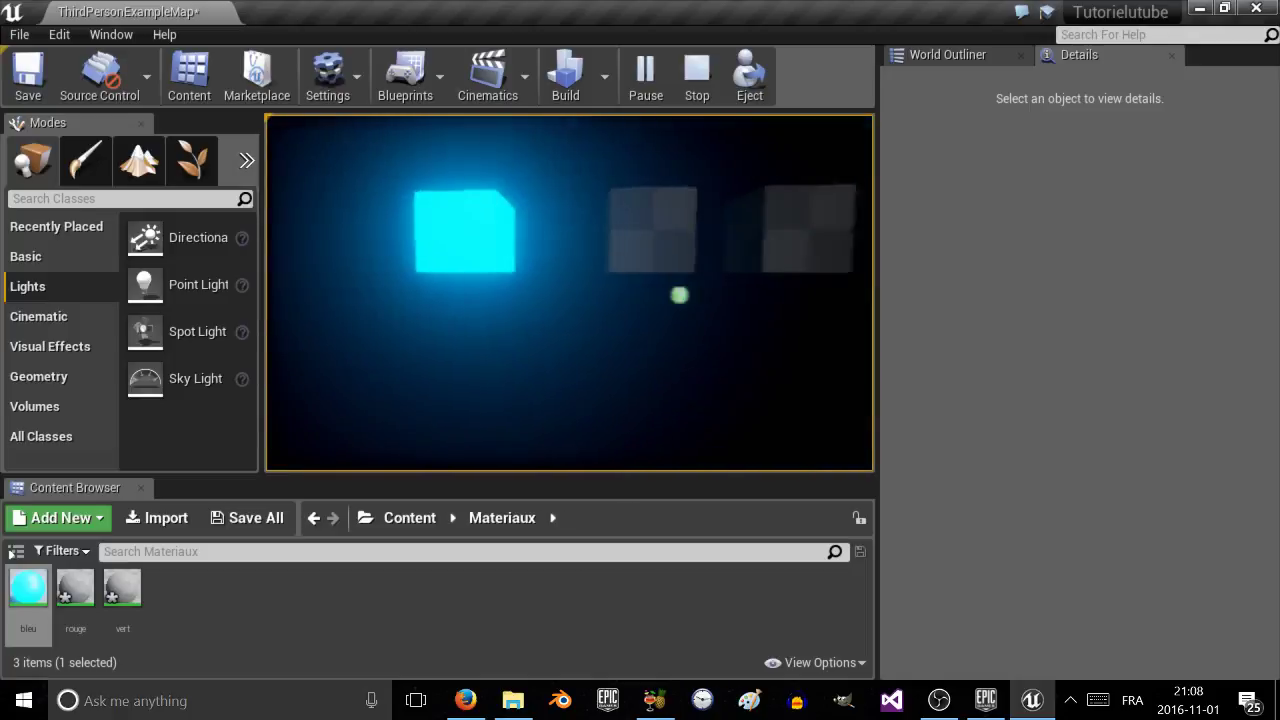
key(w)
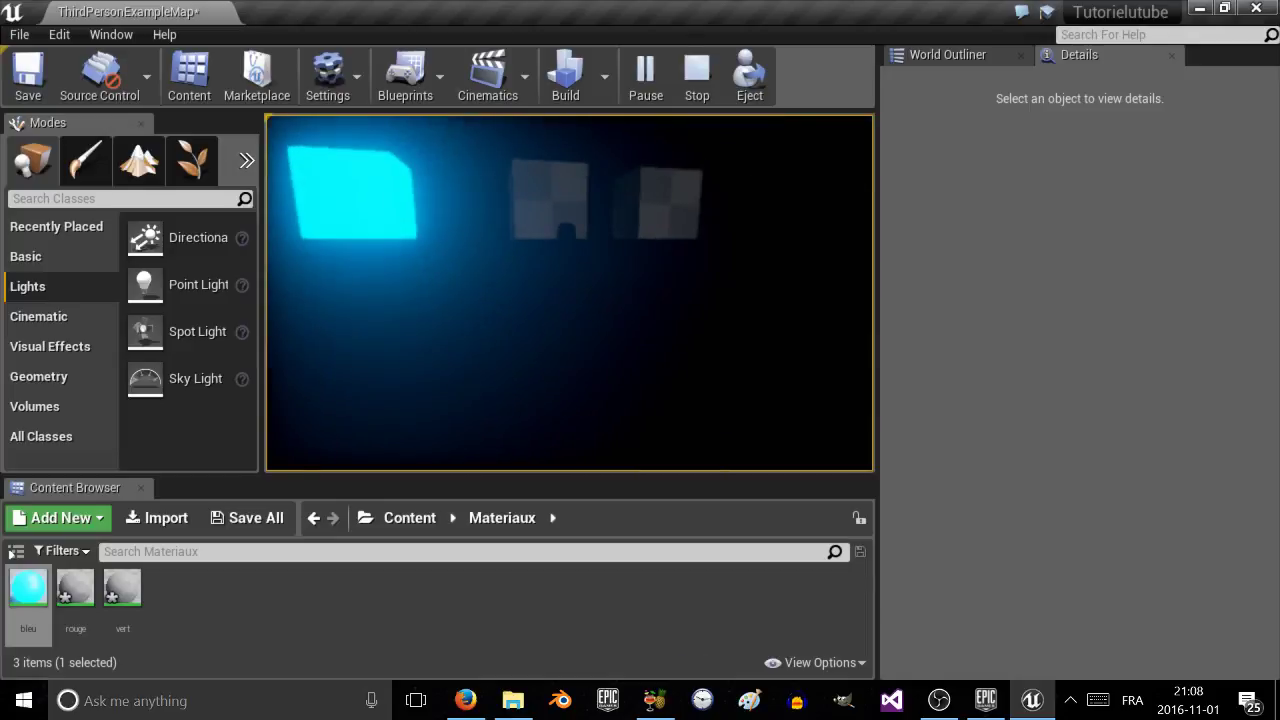
key(Escape)
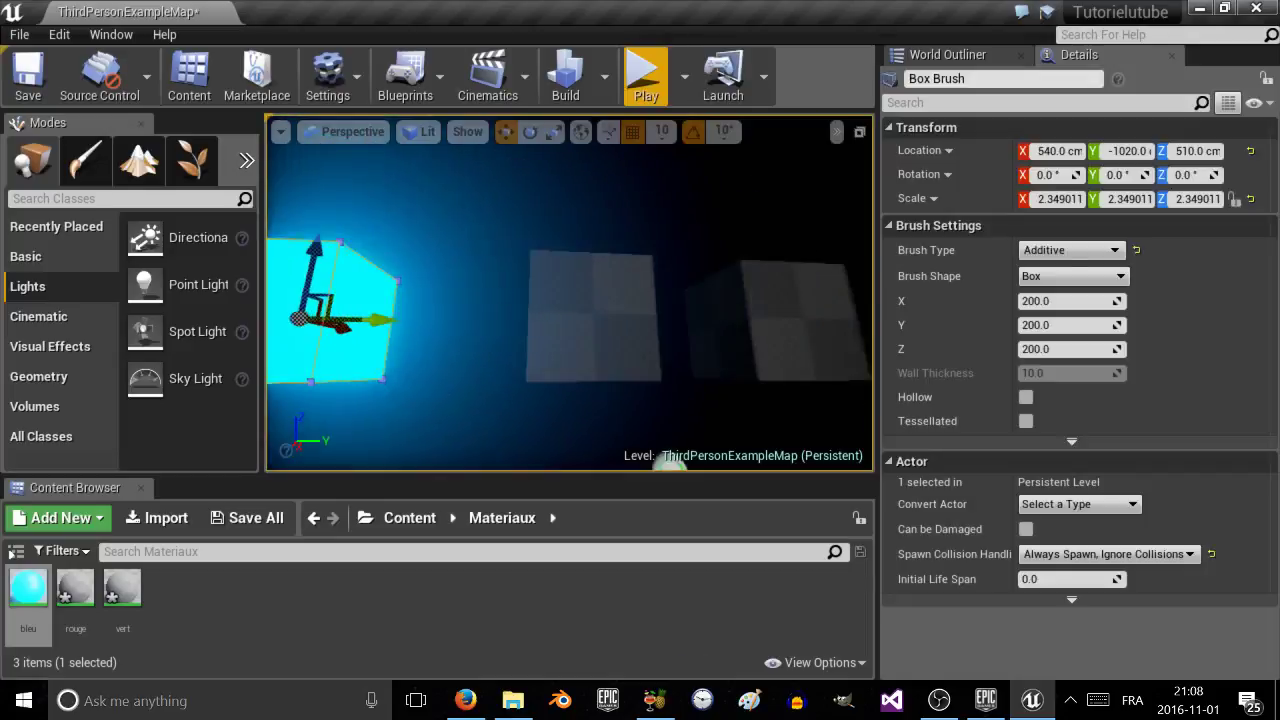
Move the bleu box brush along Y to -910 cm and select the middle box brush.
right_drag(569, 300, 609, 219)
mouse_move(563, 288)
right_down()
mouse_move(590, 314)
mouse_move(640, 312)
mouse_move(423, 220)
right_up()
click(593, 310)
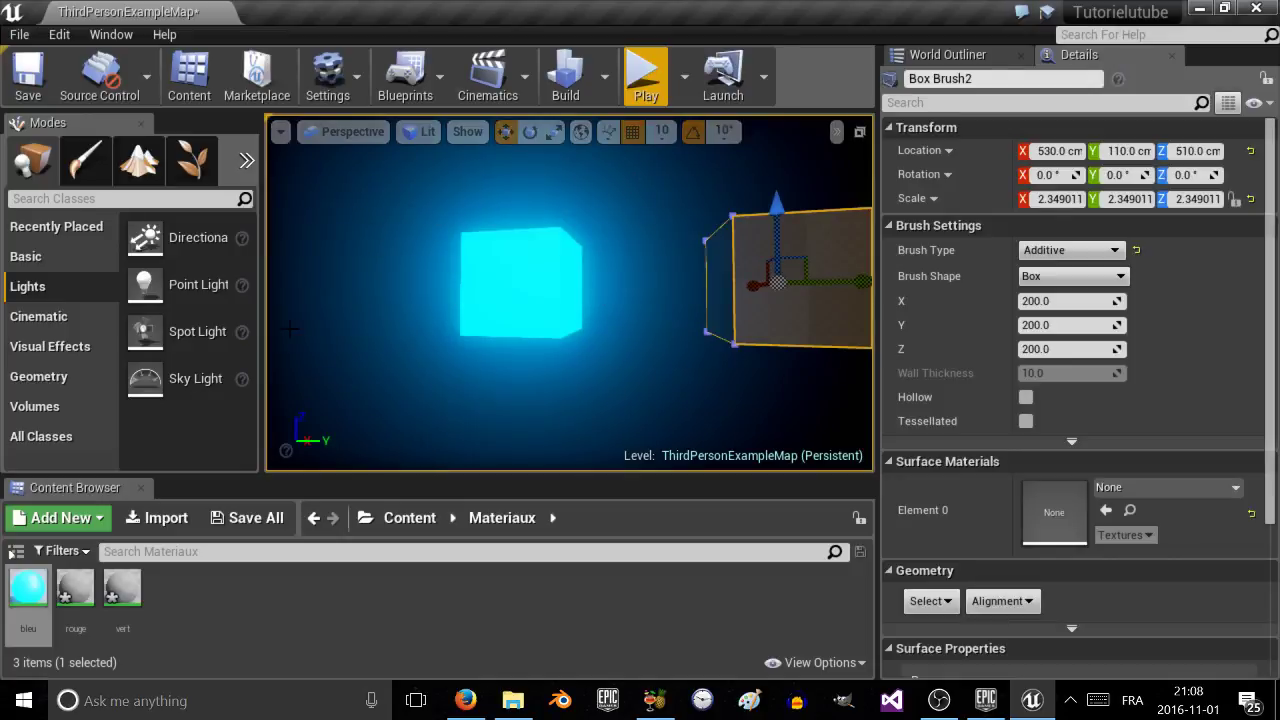
click(404, 259)
right_drag(397, 269, 437, 237)
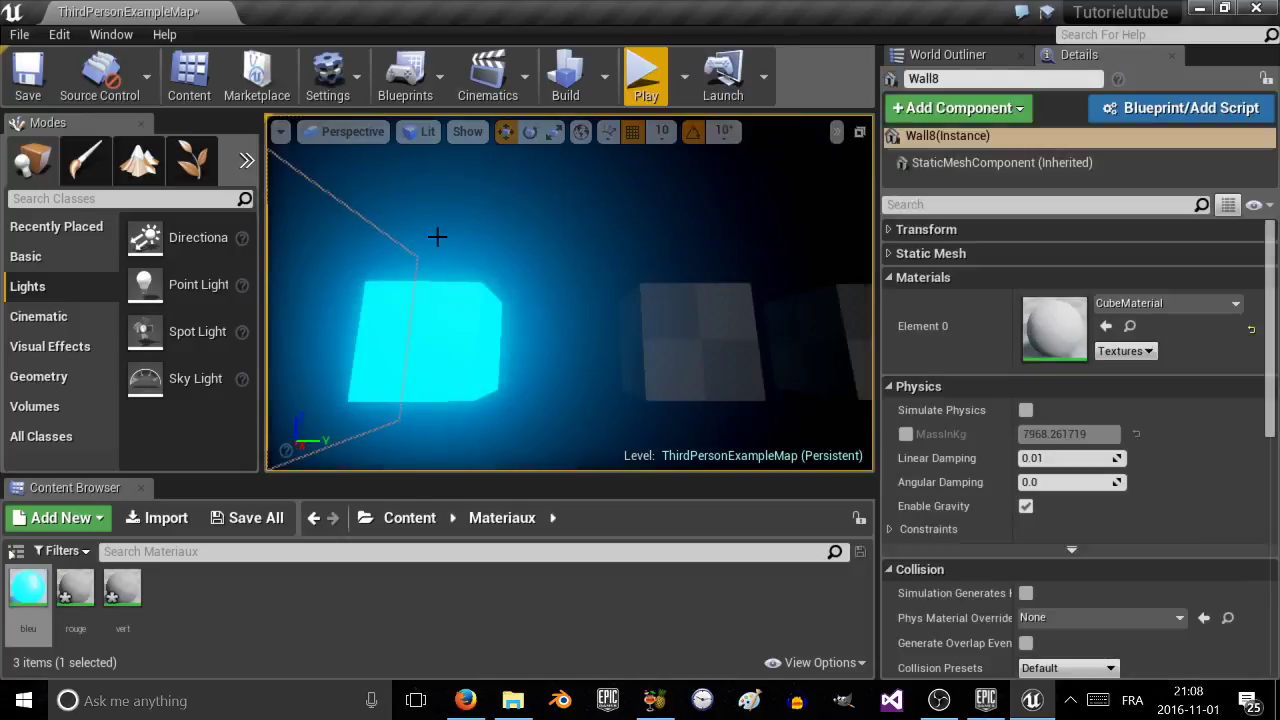
click(430, 330)
drag(490, 342, 520, 342)
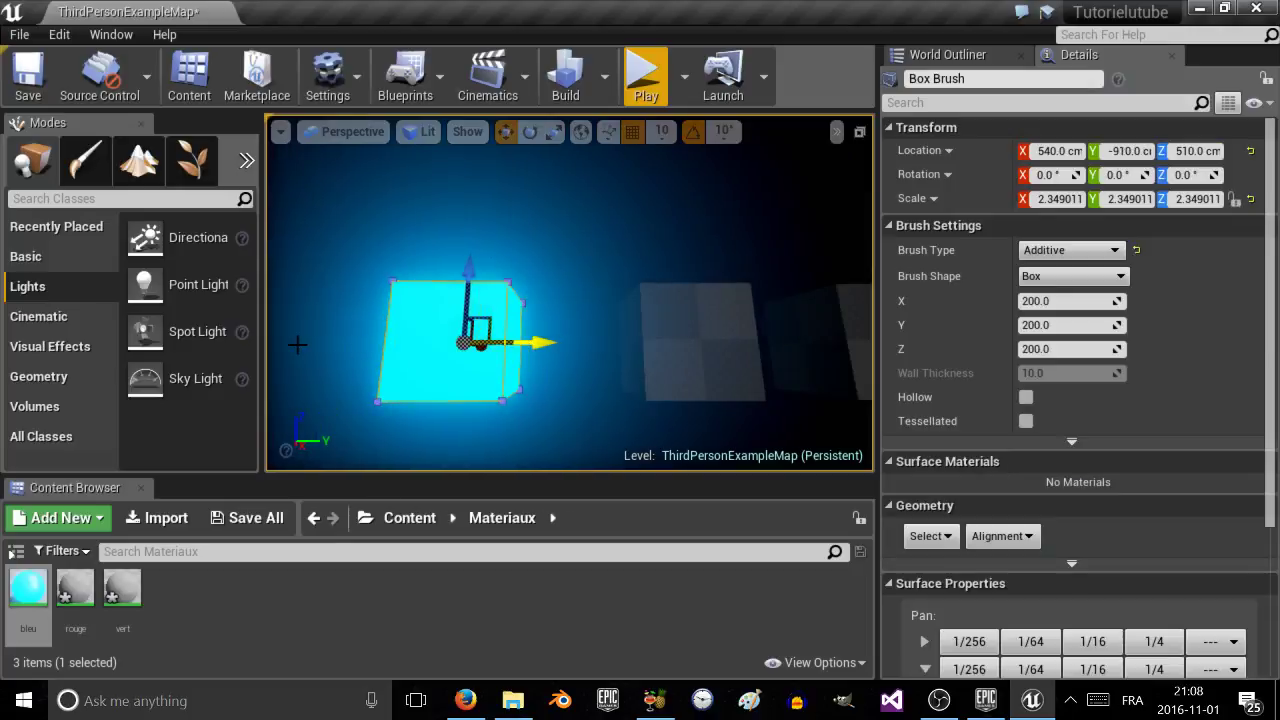
click(332, 341)
click(454, 321)
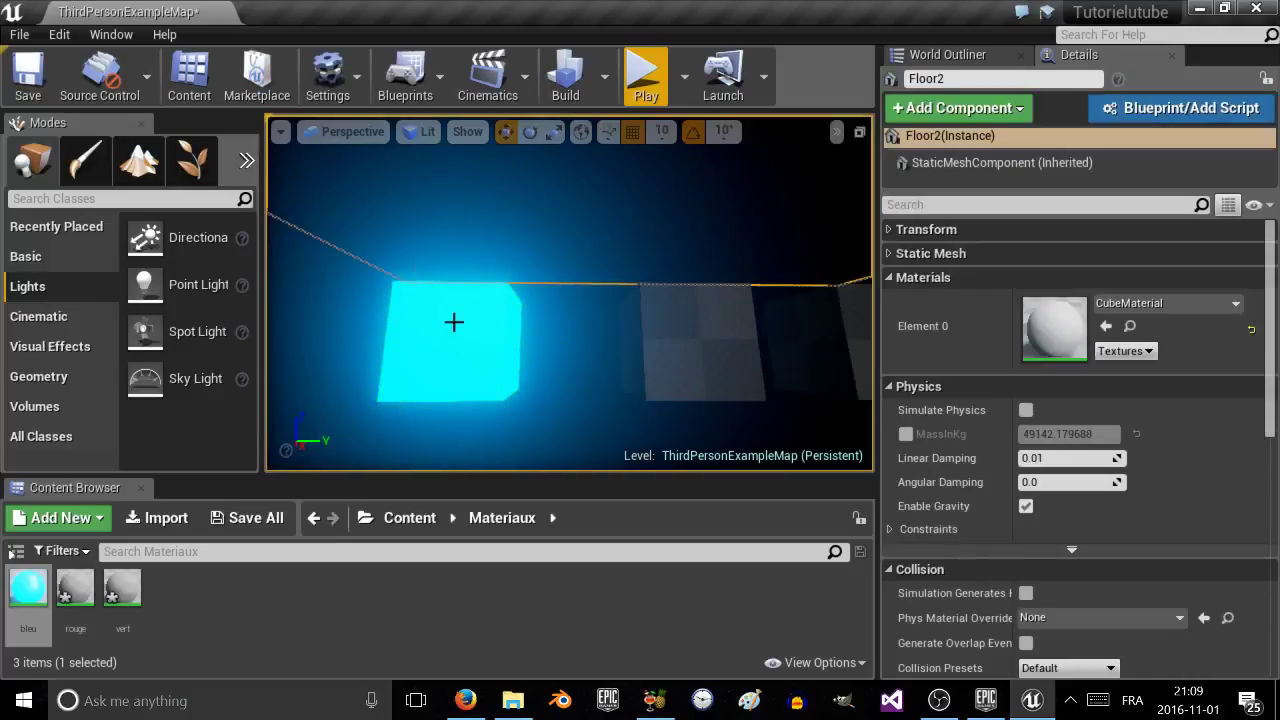
click(638, 340)
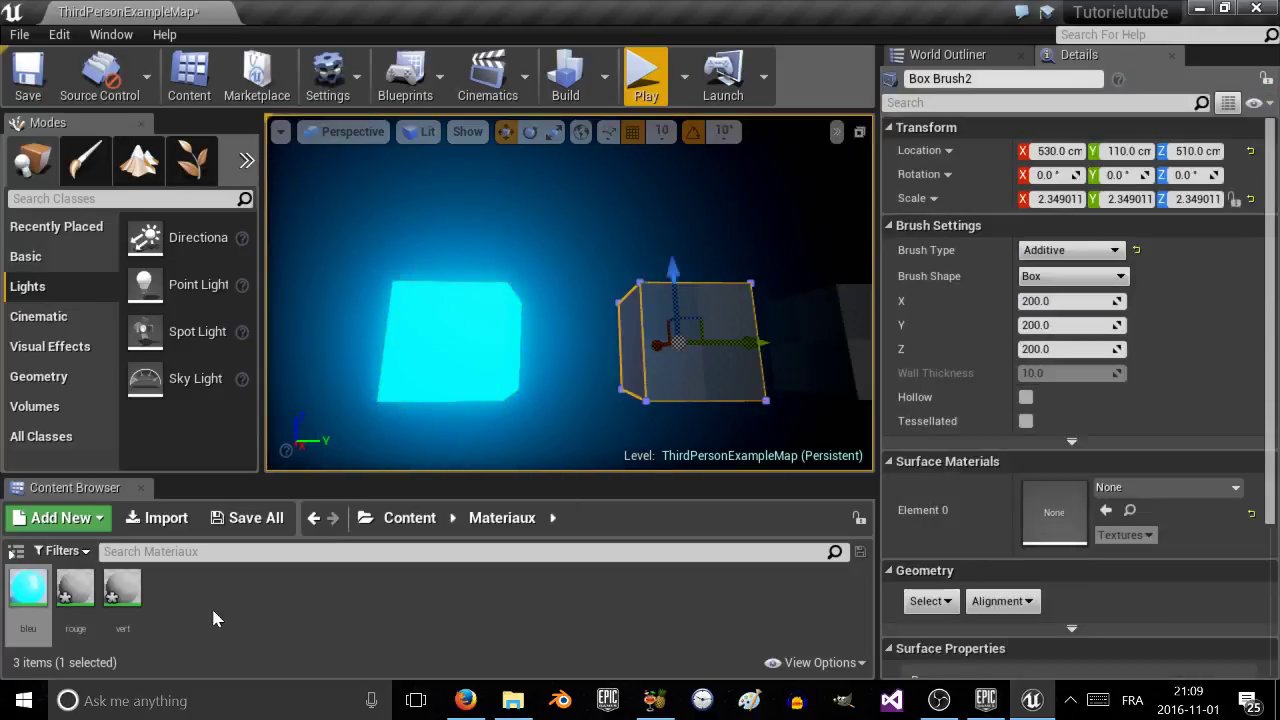
Open the rouge material and add a Multiply node connected to its Emissive Color input.
double_click(75, 590)
scroll(502, 329, down, 2)
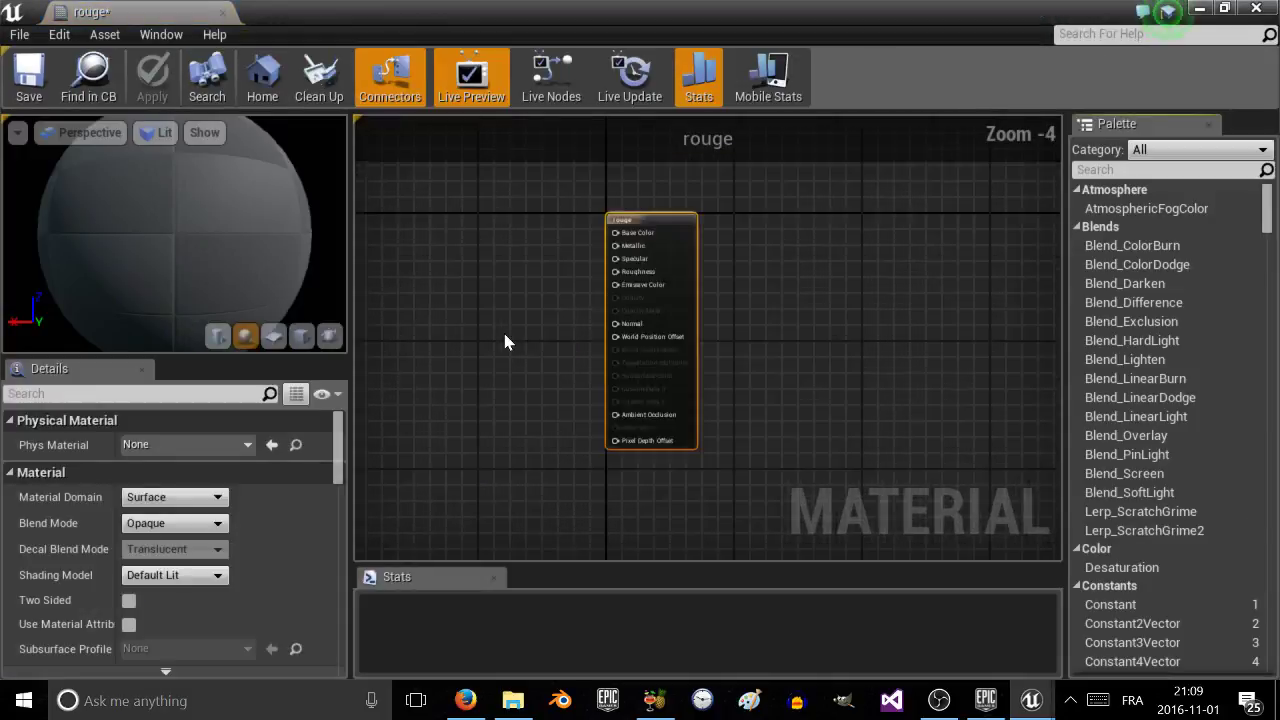
scroll(502, 334, up, 2)
right_click(540, 340)
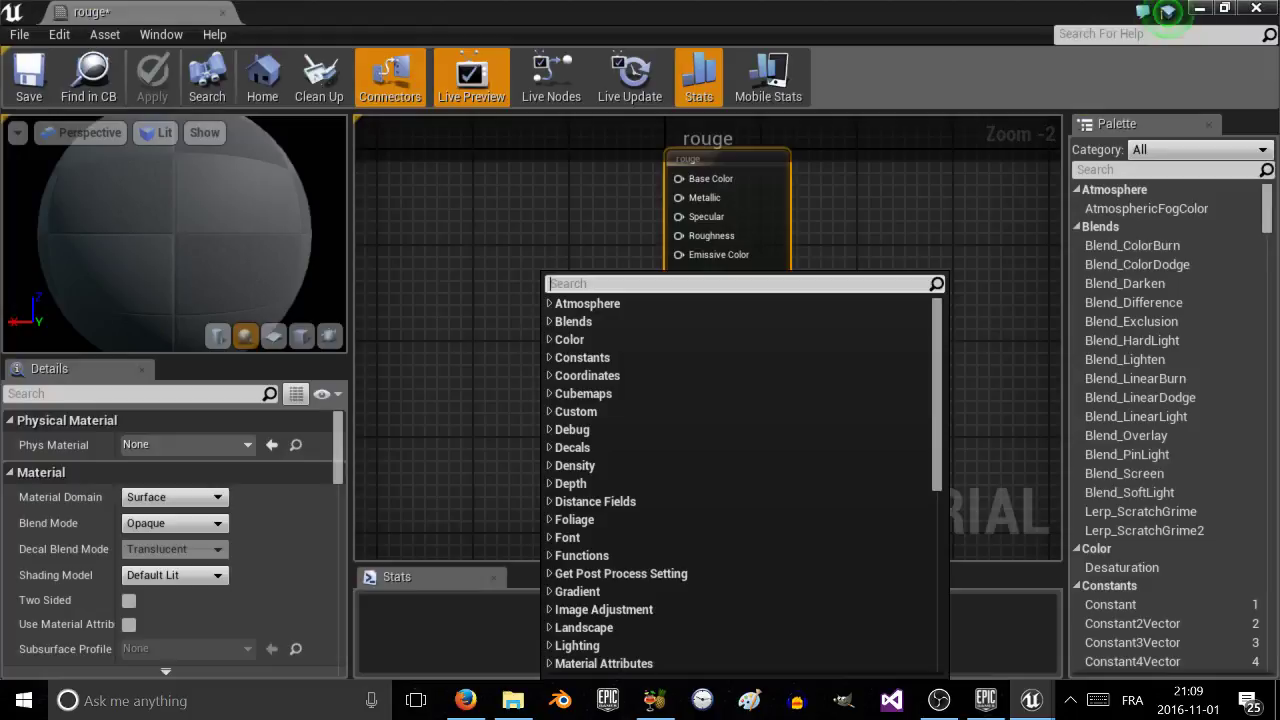
text(multi)
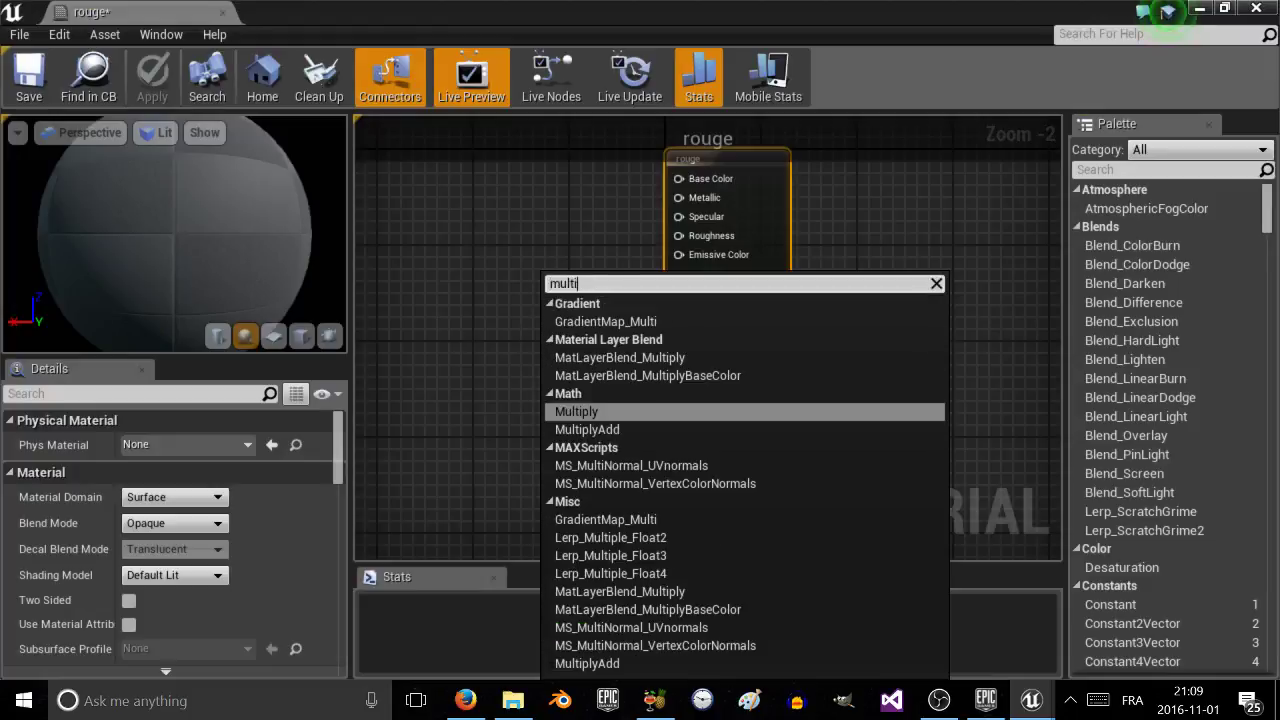
text(pl)
key(Return)
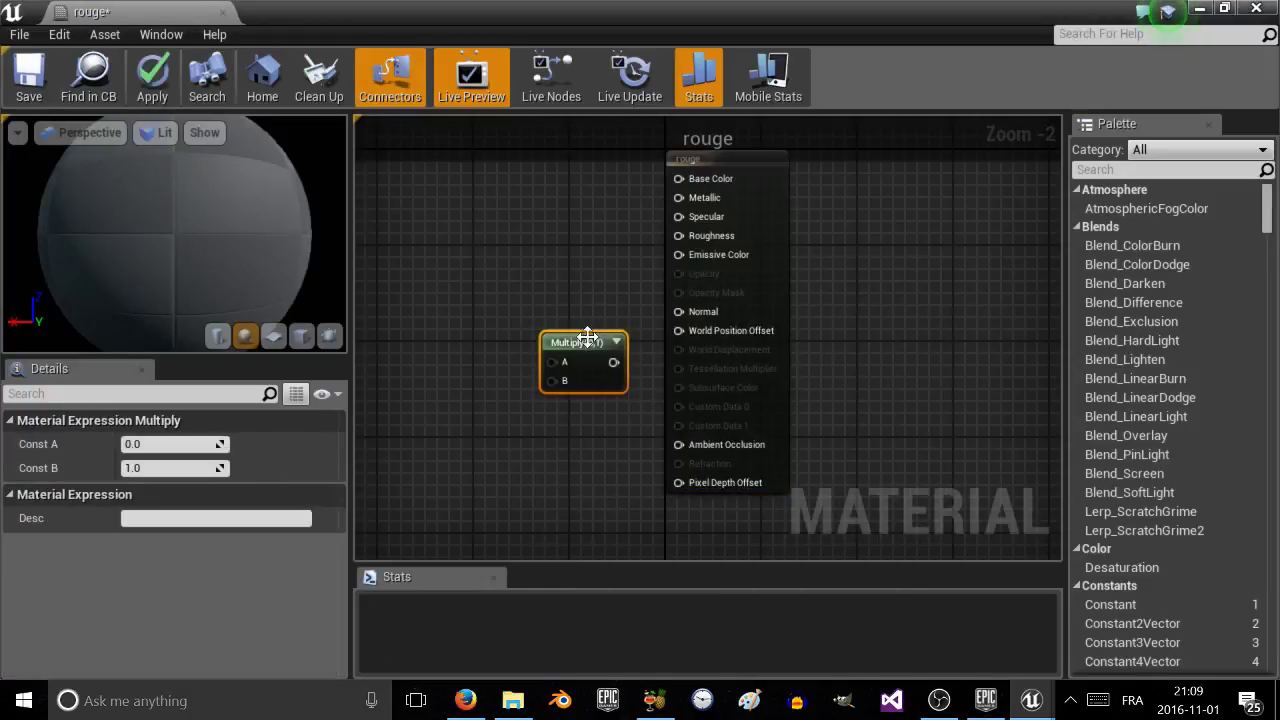
drag(587, 335, 680, 256)
right_drag(525, 387, 686, 341)
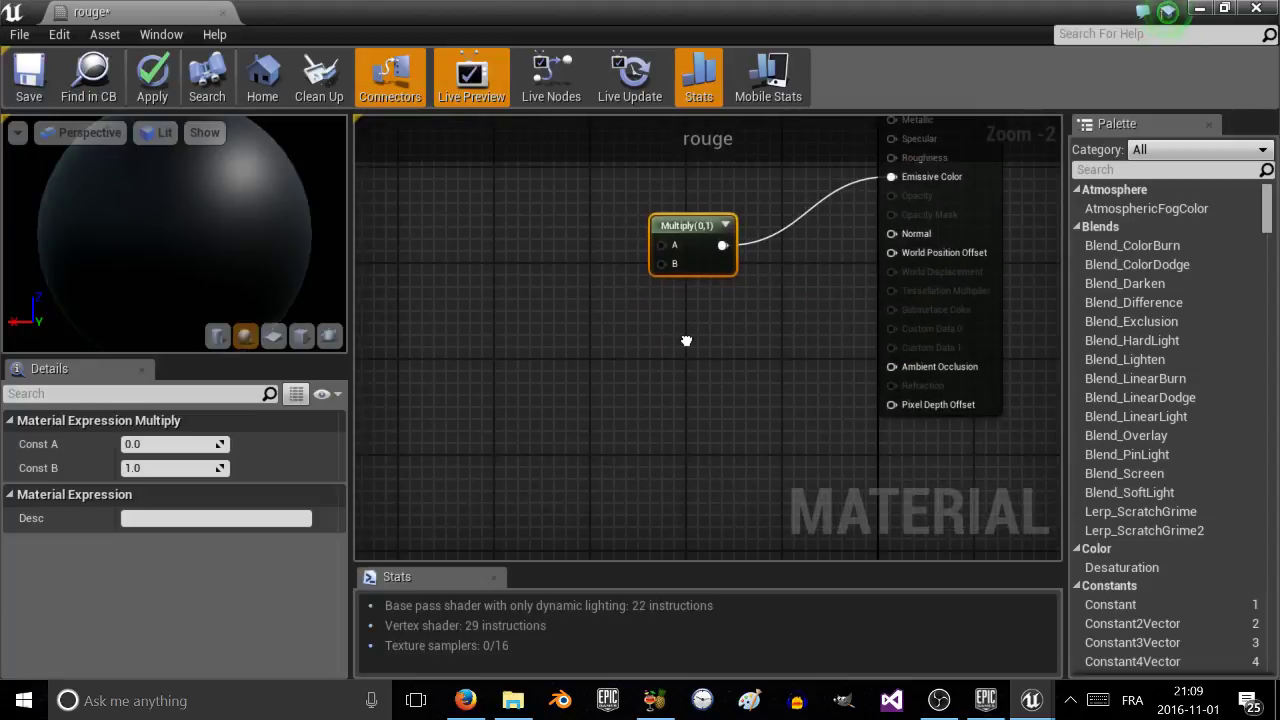
Add a Constant3Vector node and connect its output to input A of the Multiply node.
right_drag(610, 373, 708, 510)
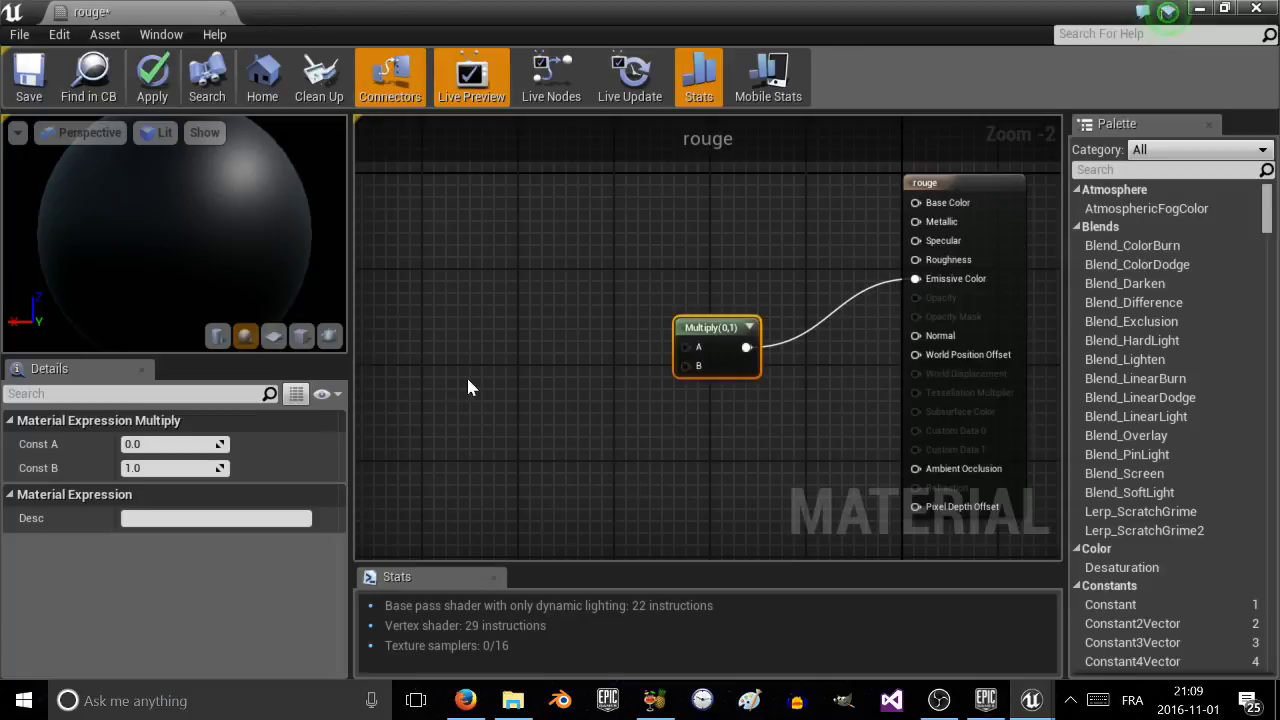
click(526, 348)
right_click(526, 348)
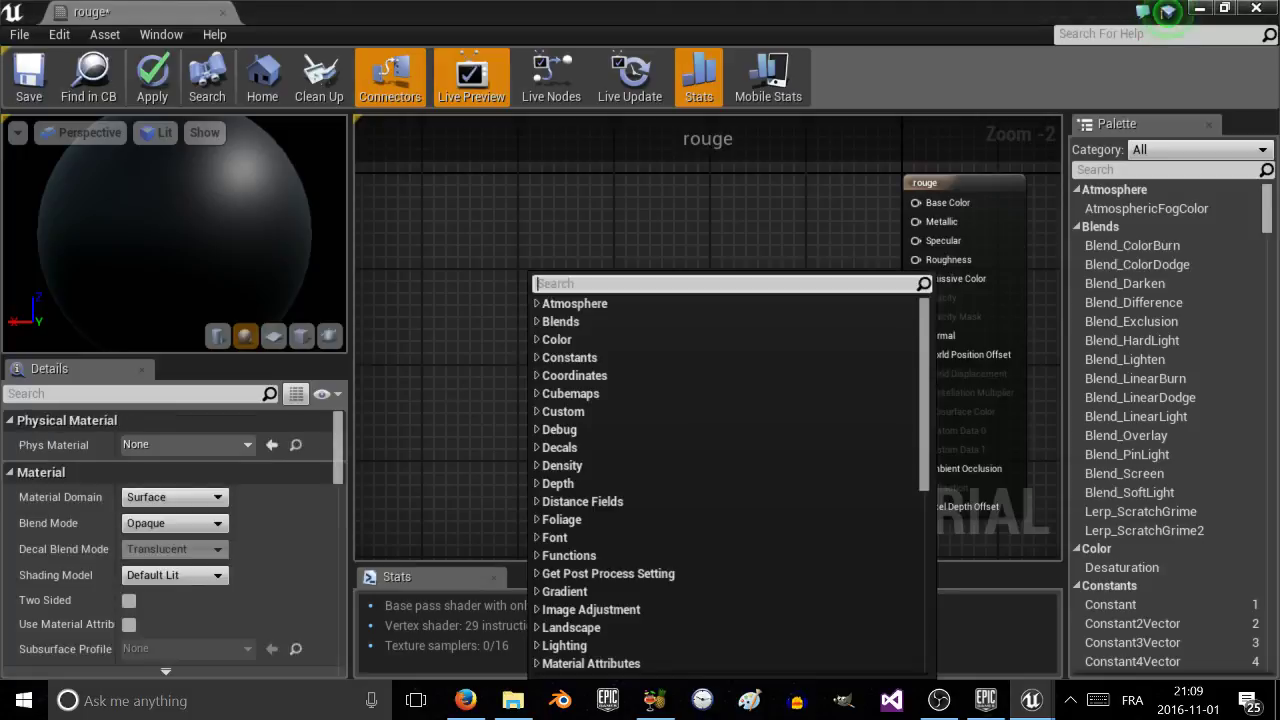
text(3)
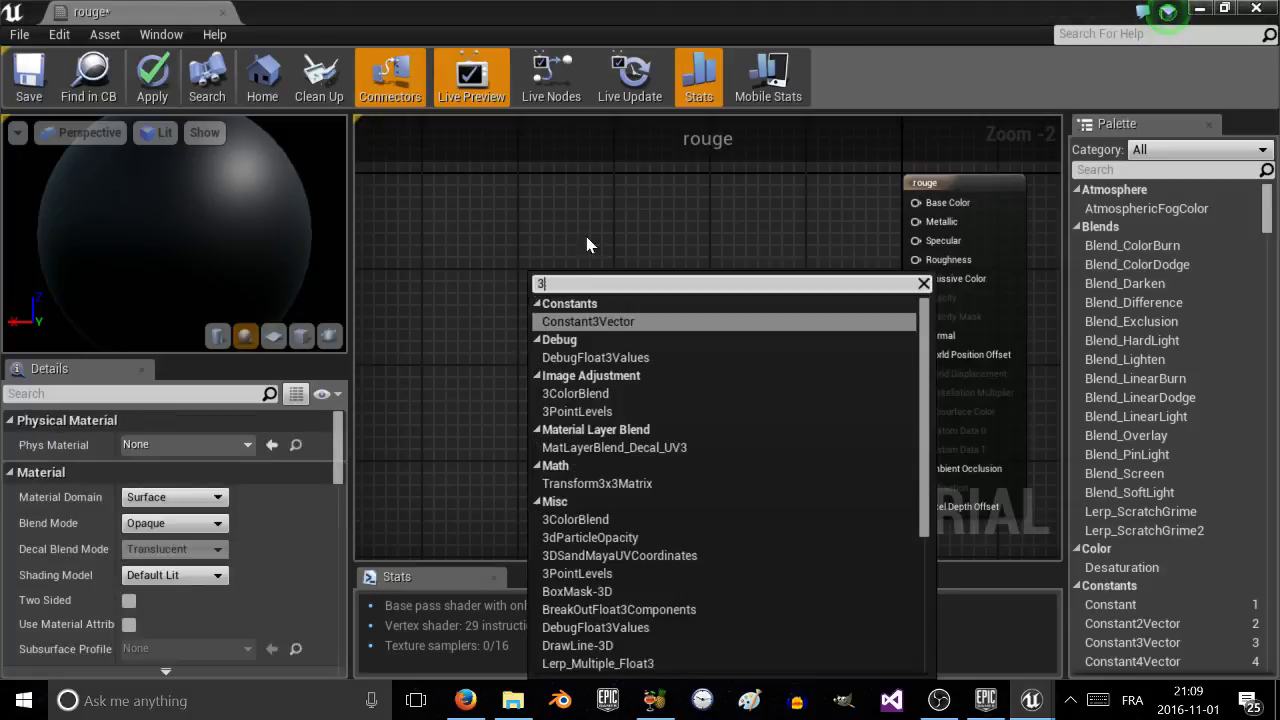
click(597, 319)
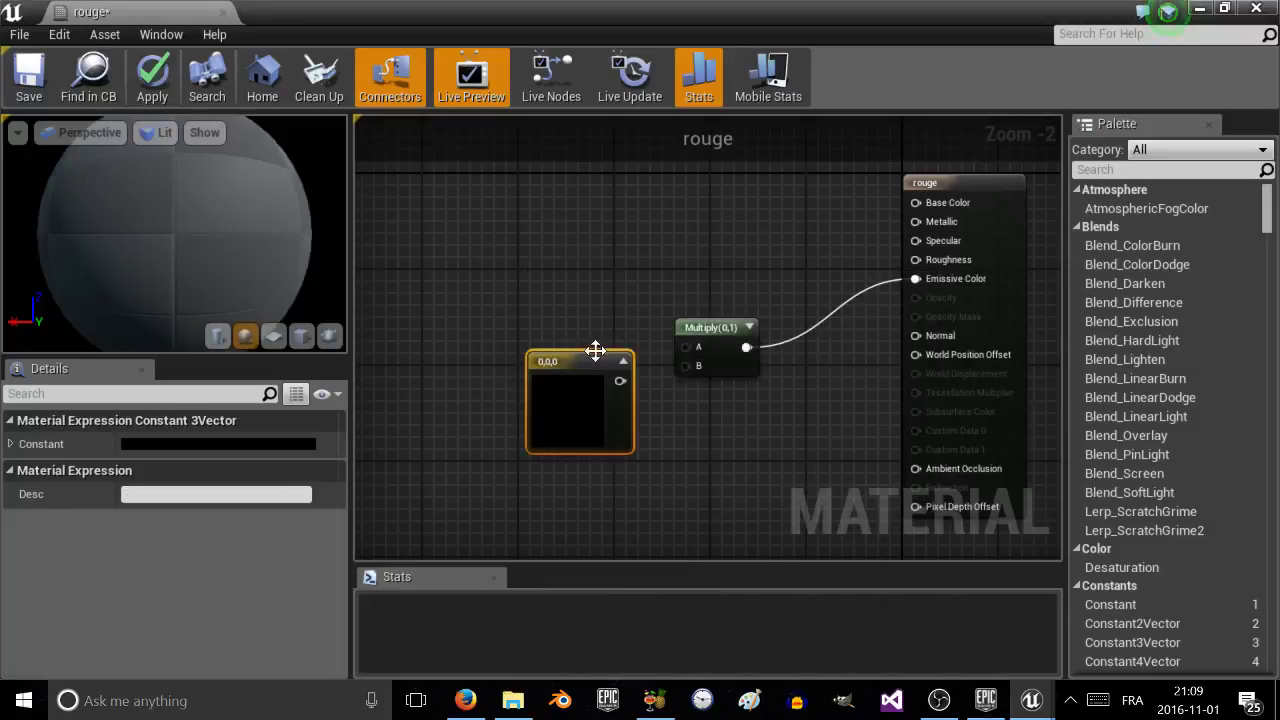
drag(585, 359, 680, 350)
Set the Constant3Vector colour to pure red with R 0.65, G 0 and B 0.
double_click(478, 338)
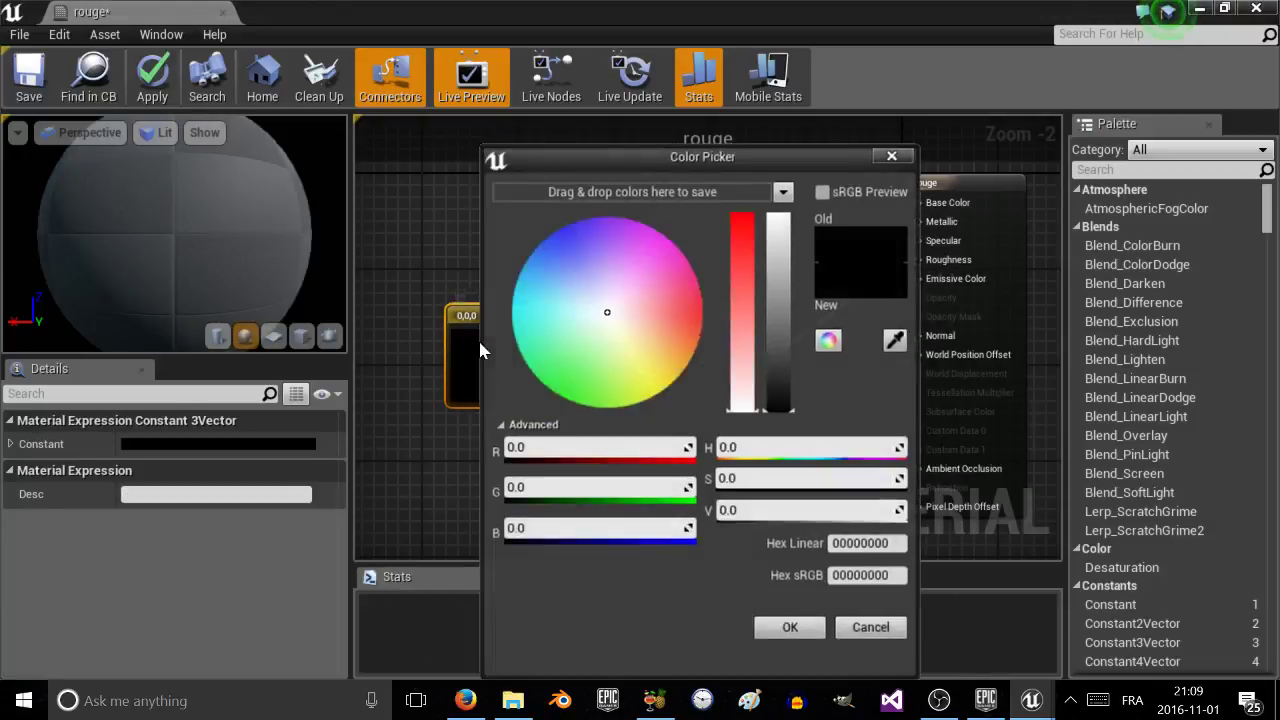
click(658, 314)
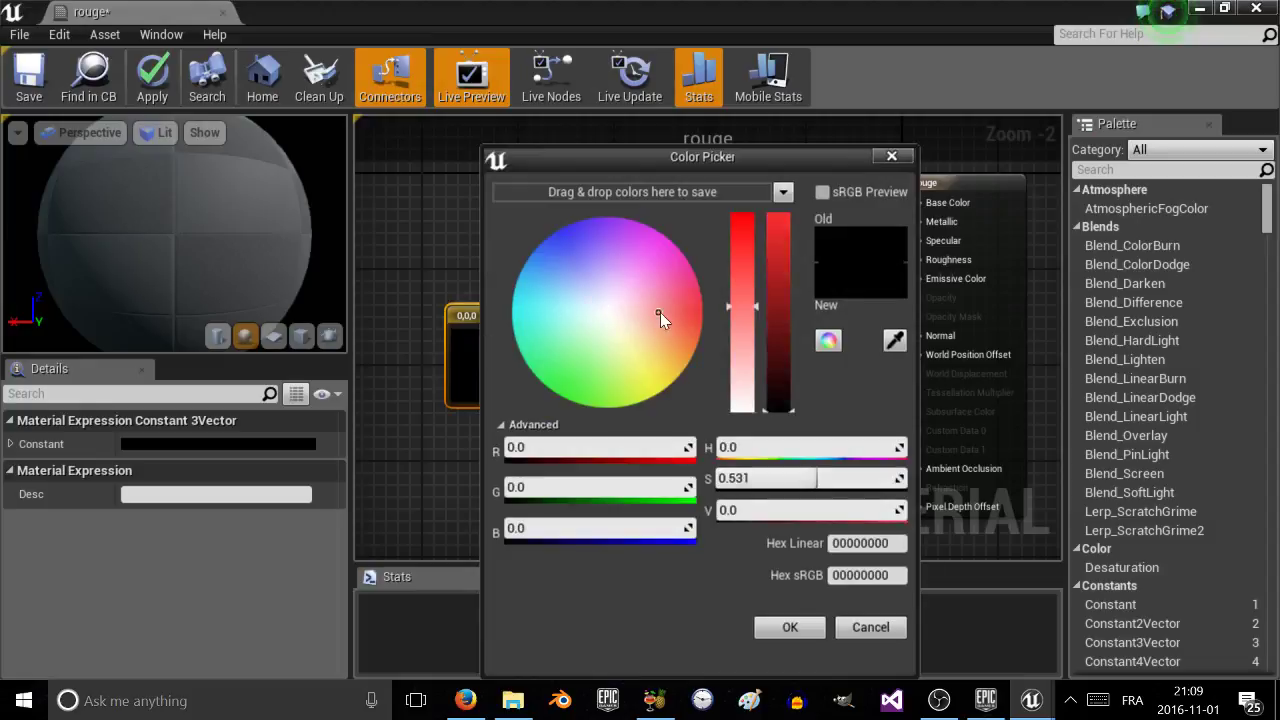
drag(660, 312, 704, 308)
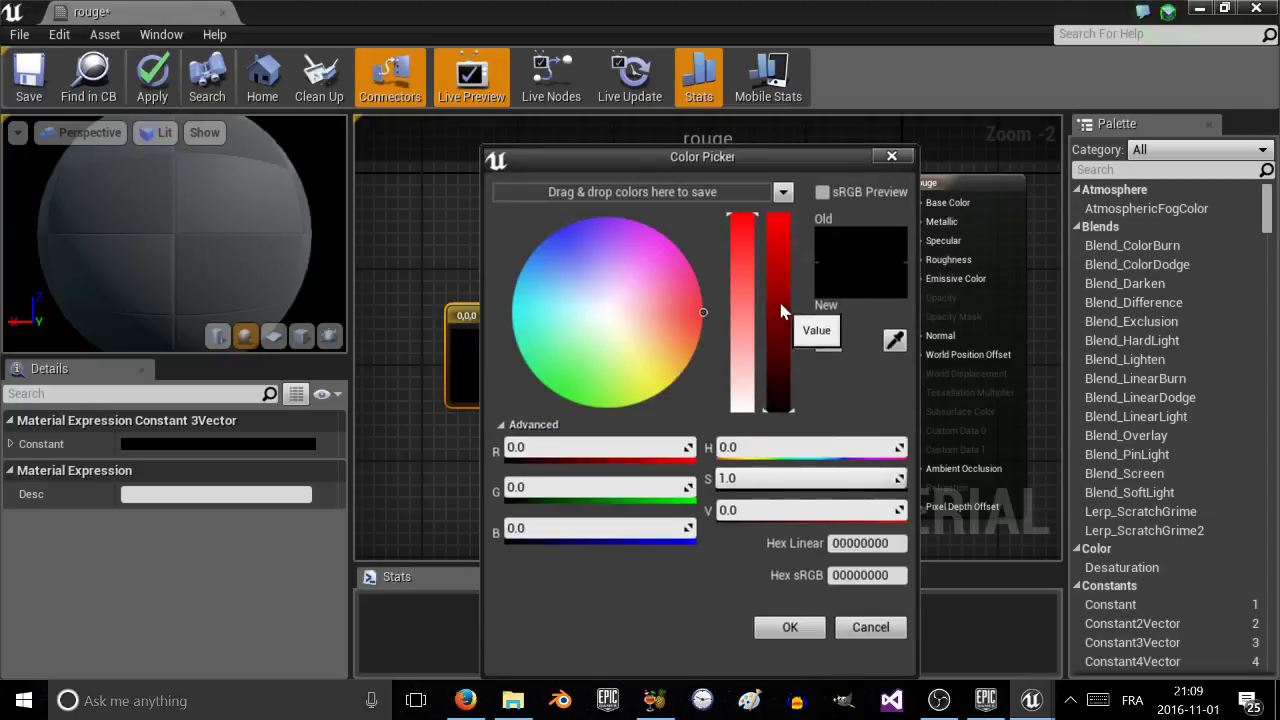
drag(783, 311, 768, 281)
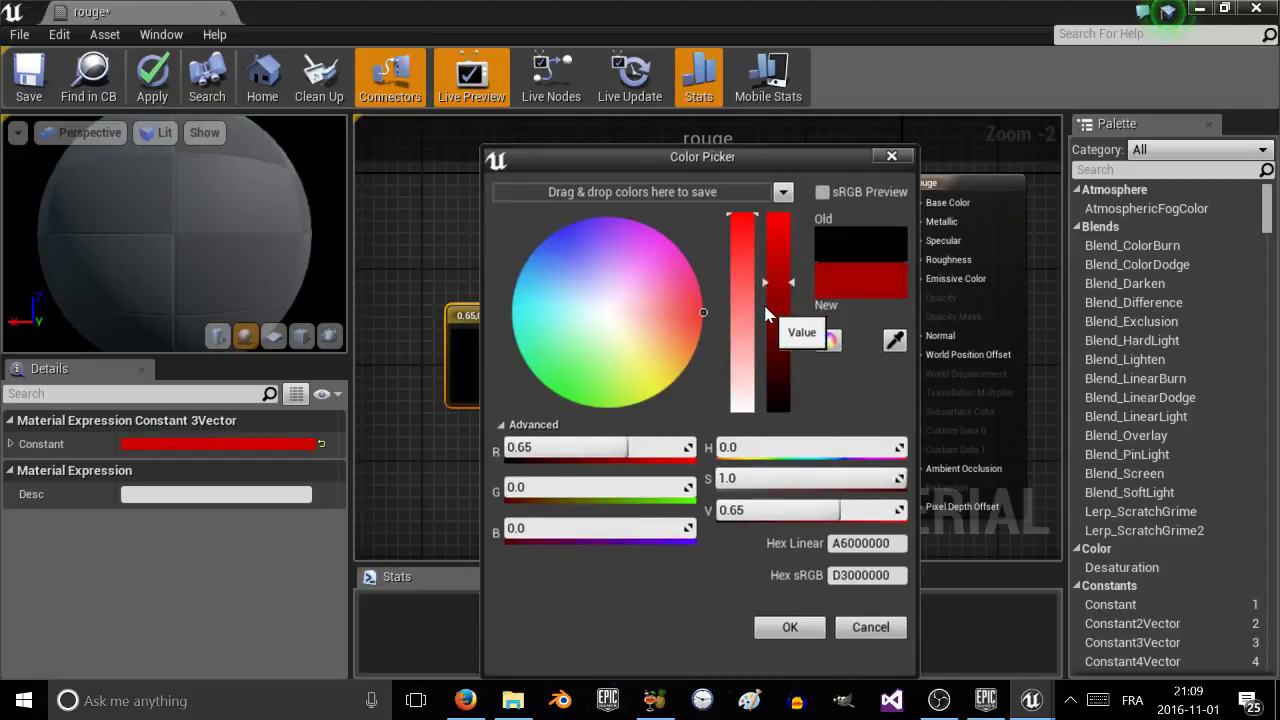
click(790, 627)
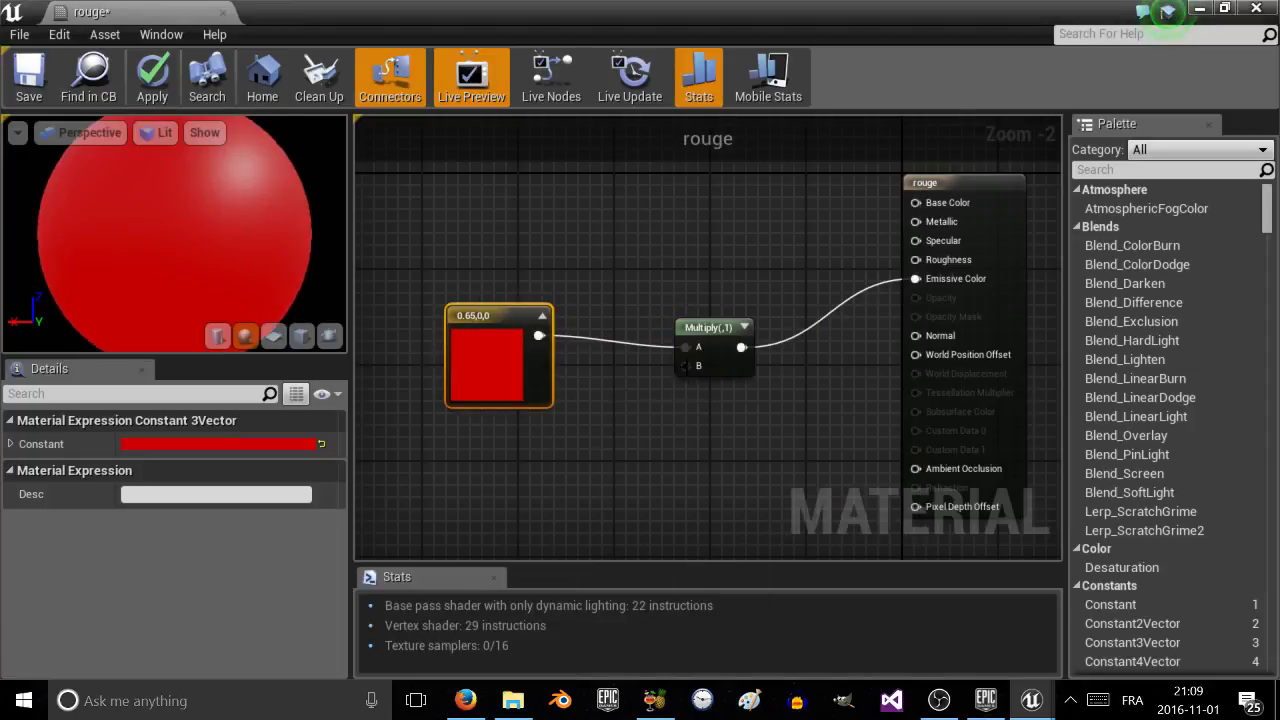
Set Const B of the Multiply node to 20 in the rouge material.
click(713, 330)
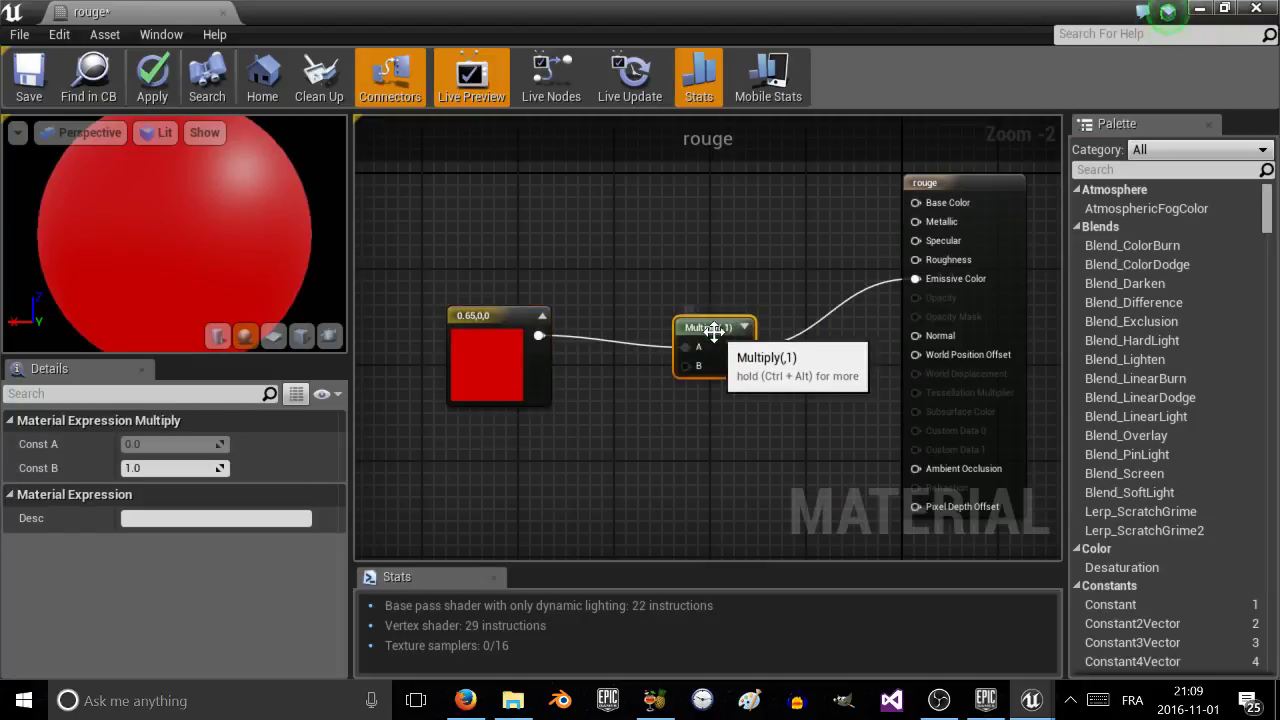
click(155, 468)
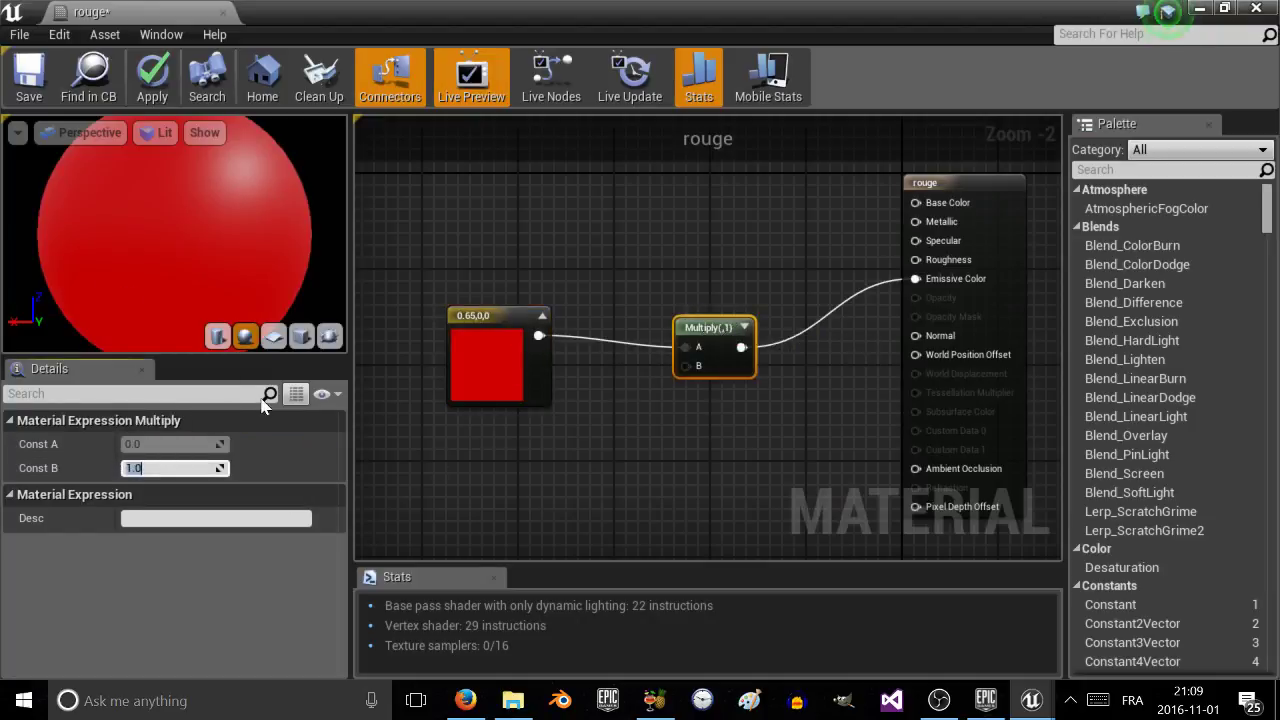
text(20)
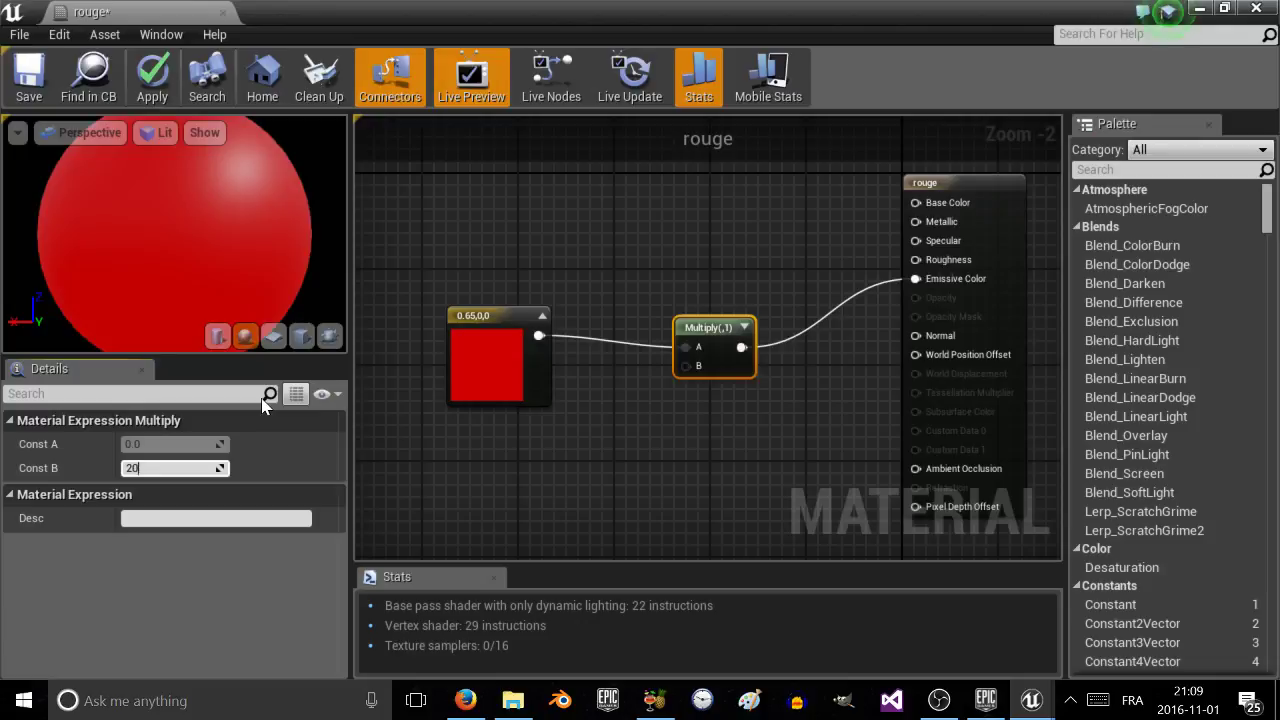
key(Return)
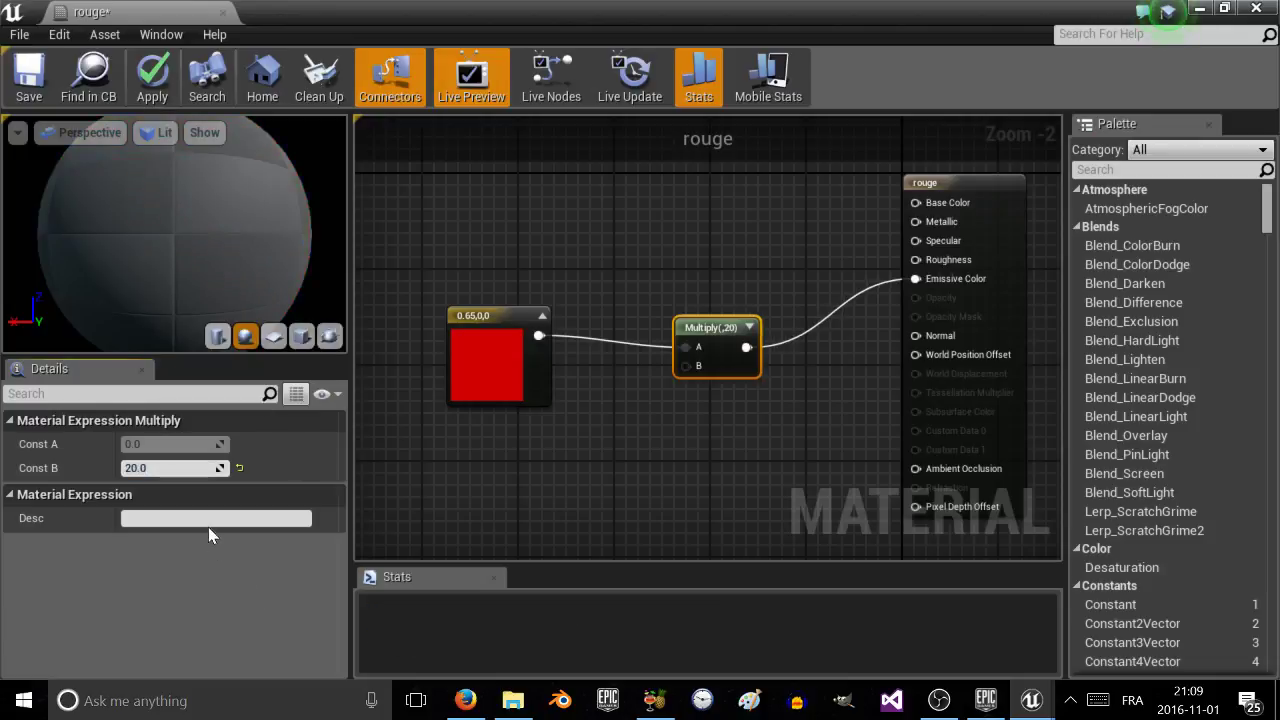
Set the Multiply node's description to "multiplie l'intensité du rouge par 20".
click(209, 520)
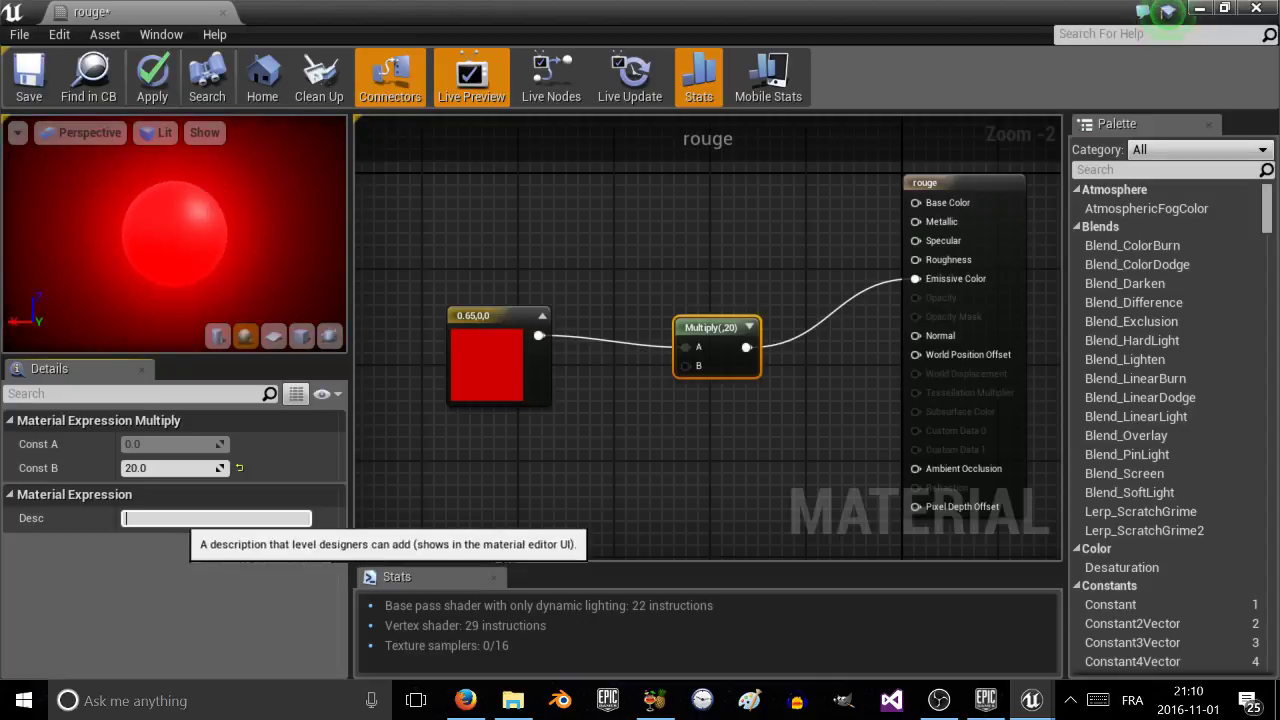
click(205, 517)
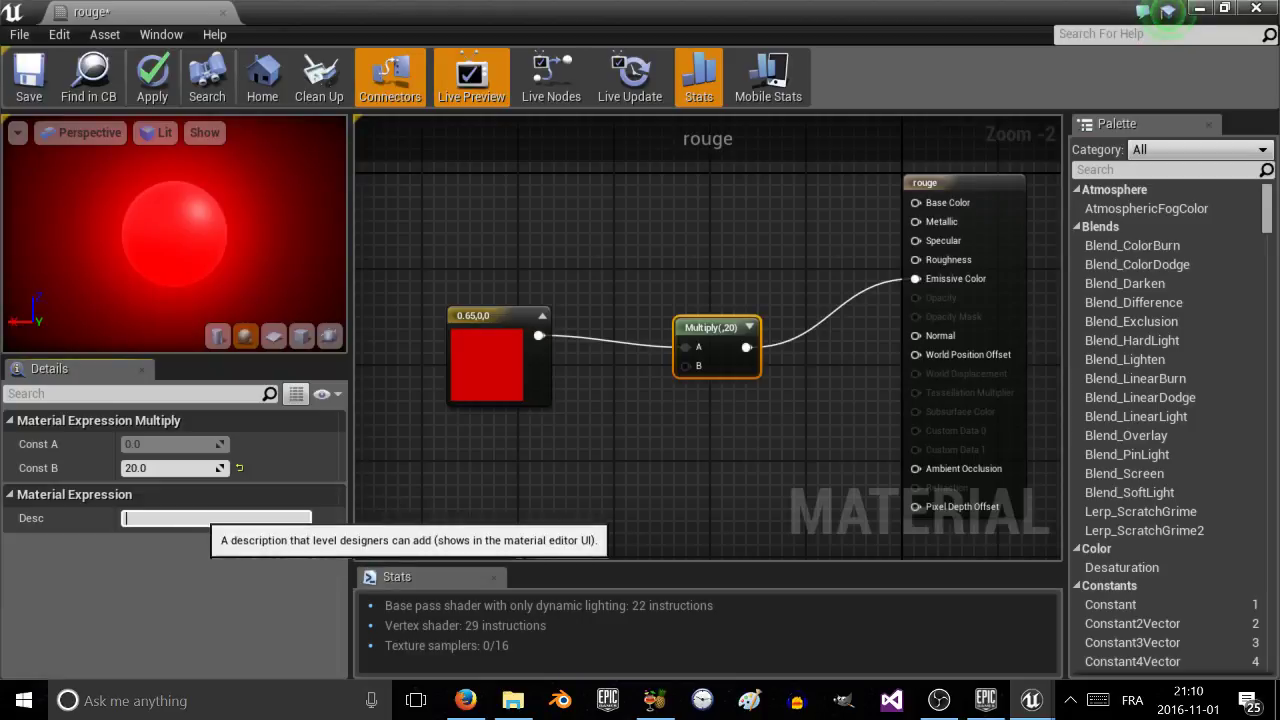
text(multiplie l'intensité du rouge par 20)
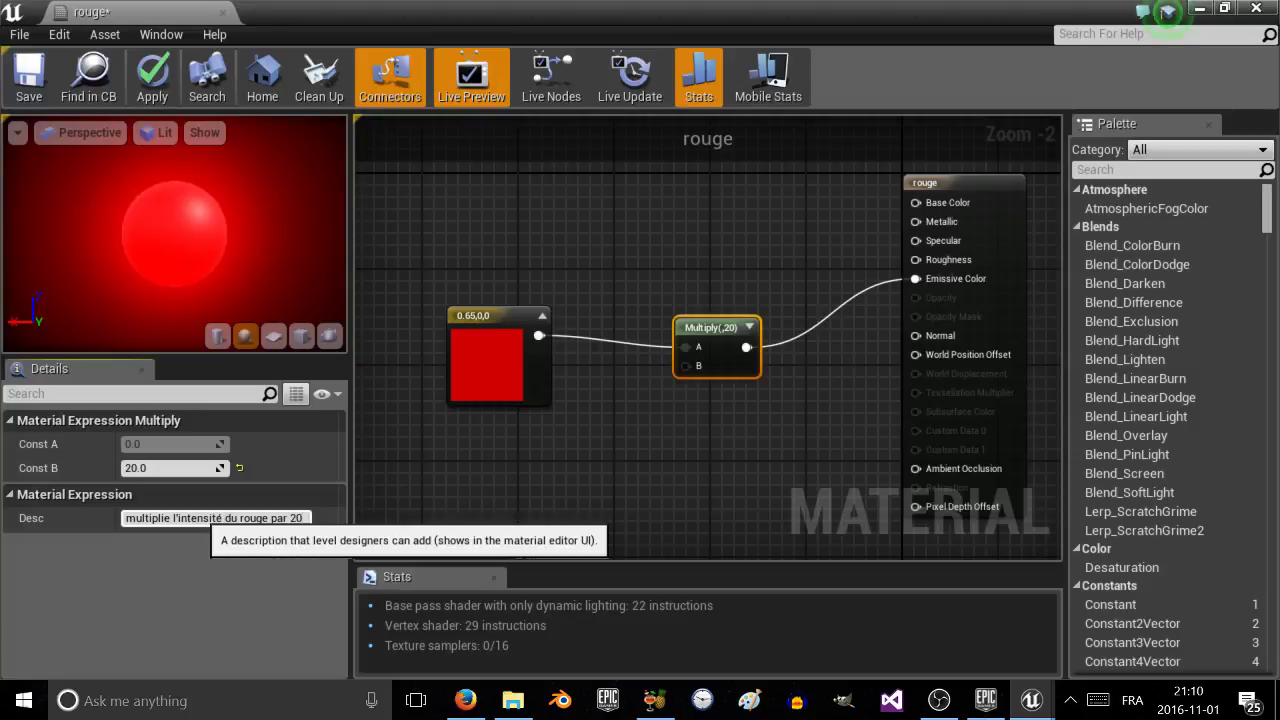
key(Return)
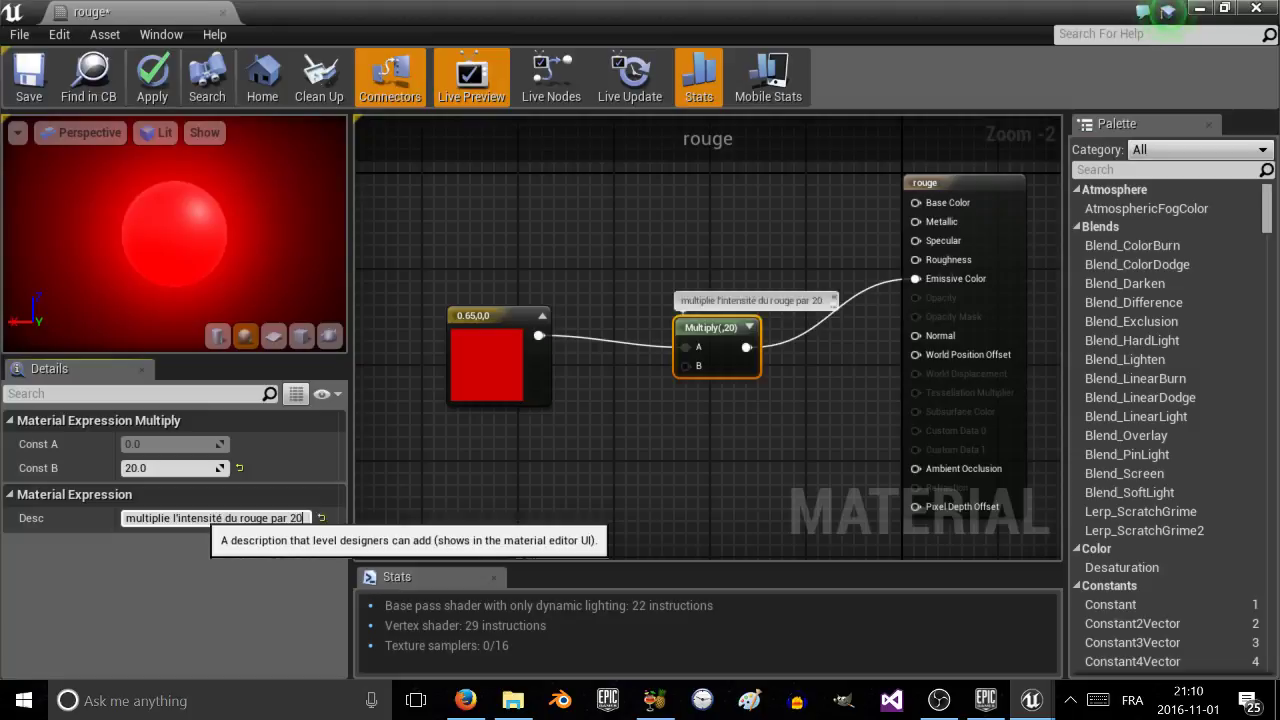
double_click(697, 297)
click(683, 266)
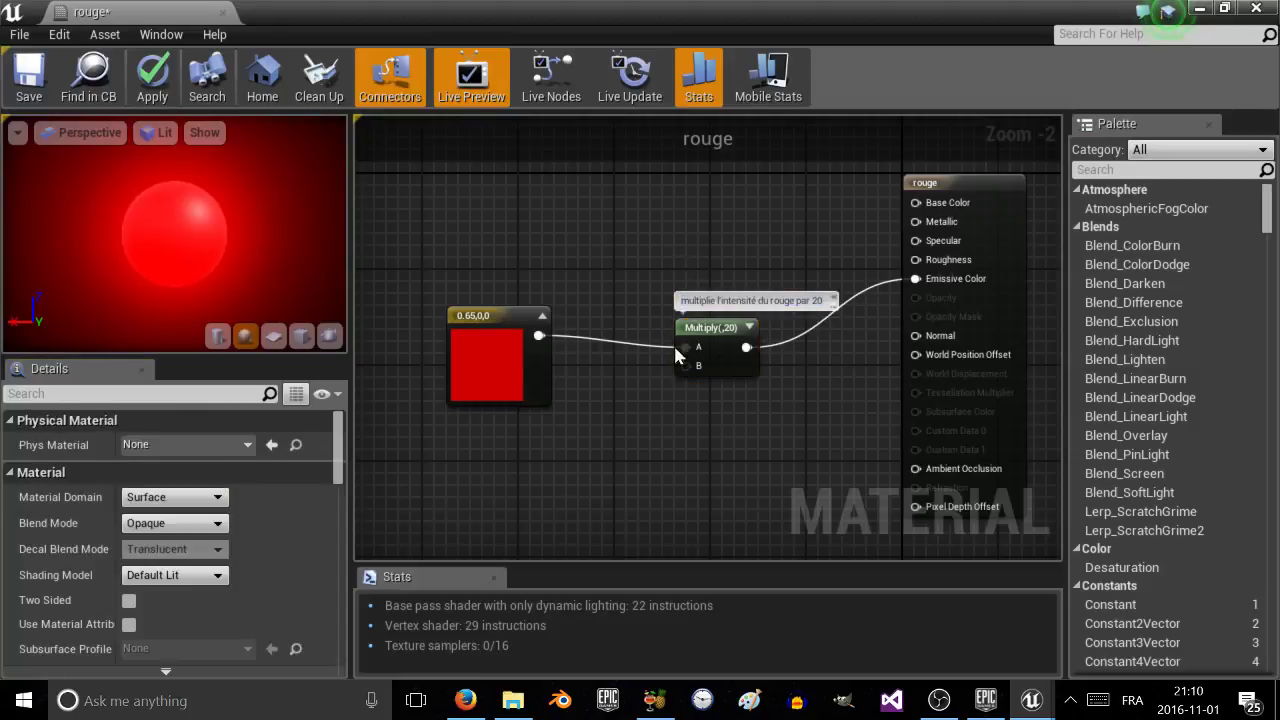
Add a comment box to the rouge graph with the text "Materiel de fluorescence".
click(502, 308)
click(497, 252)
key(c)
drag(505, 262, 504, 230)
double_click(575, 252)
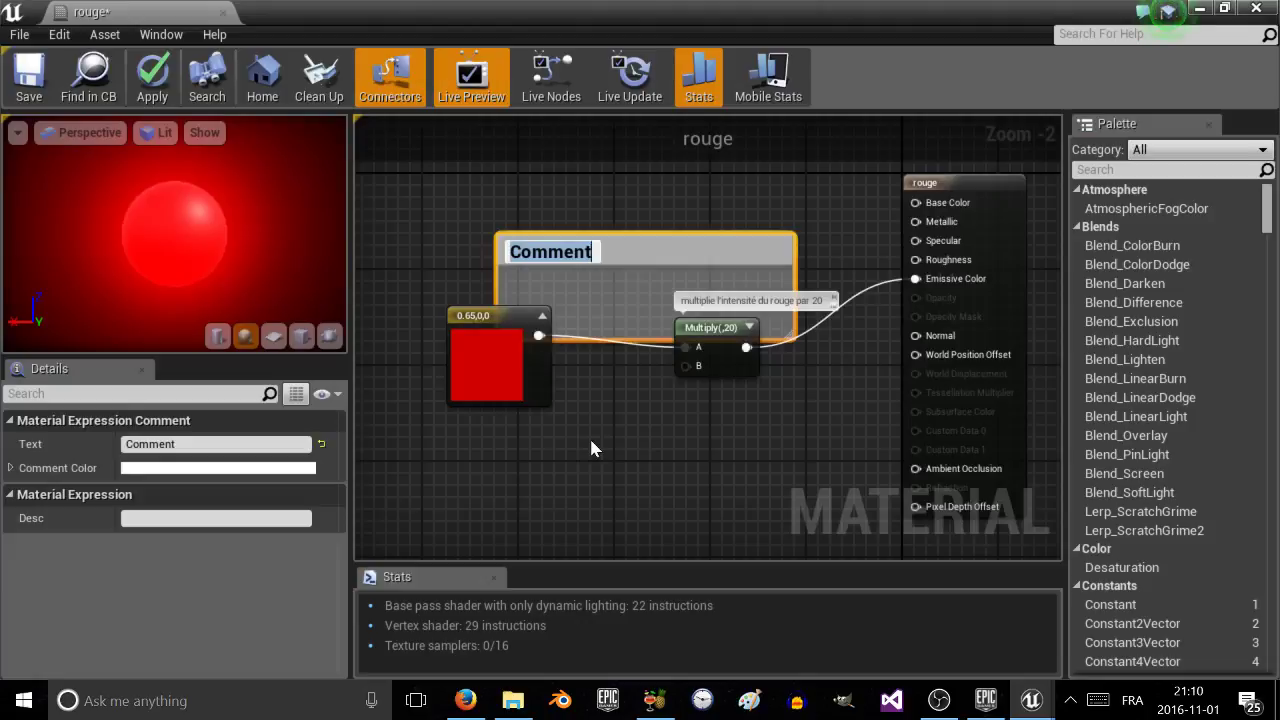
text(Materi)
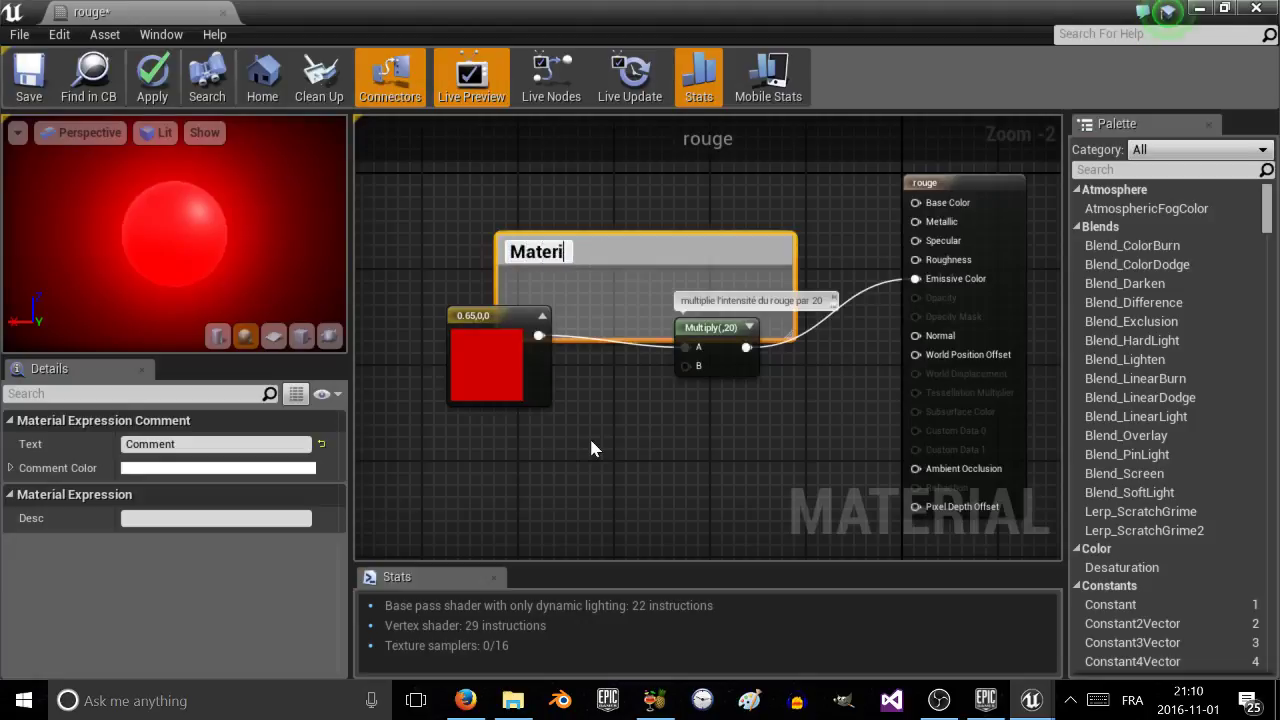
text(el de fluorescnece)
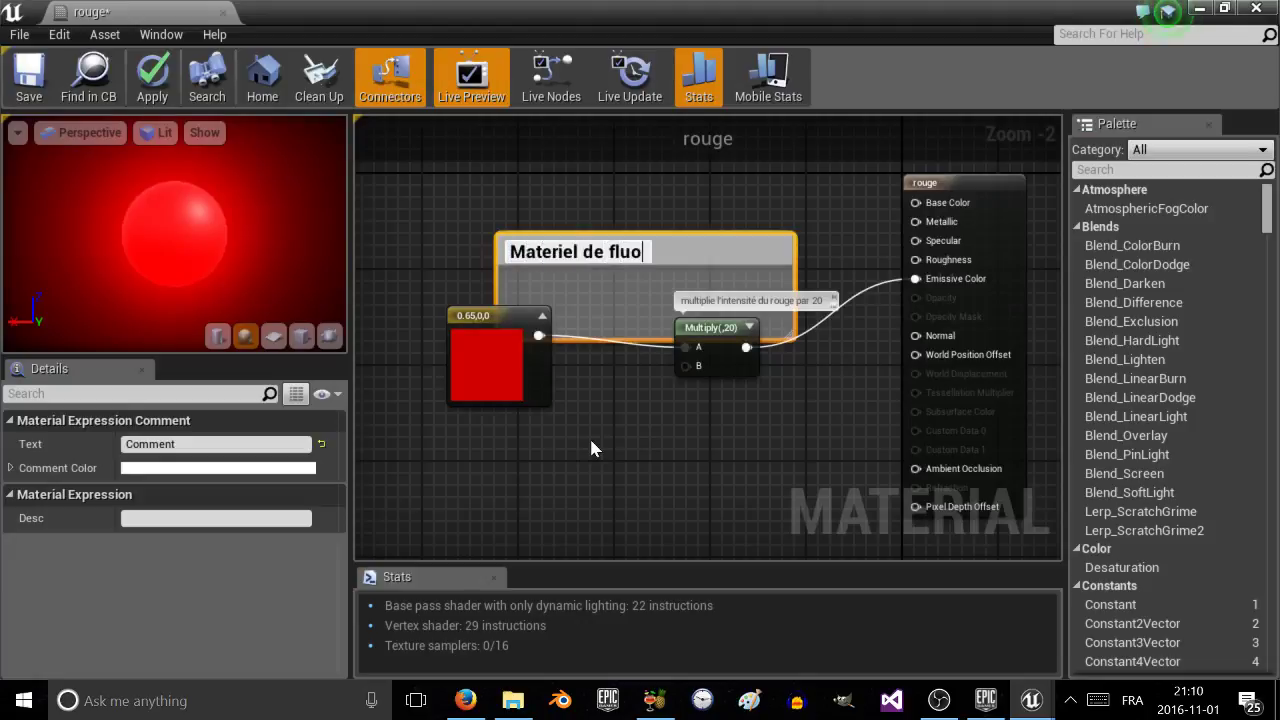
key(Return)
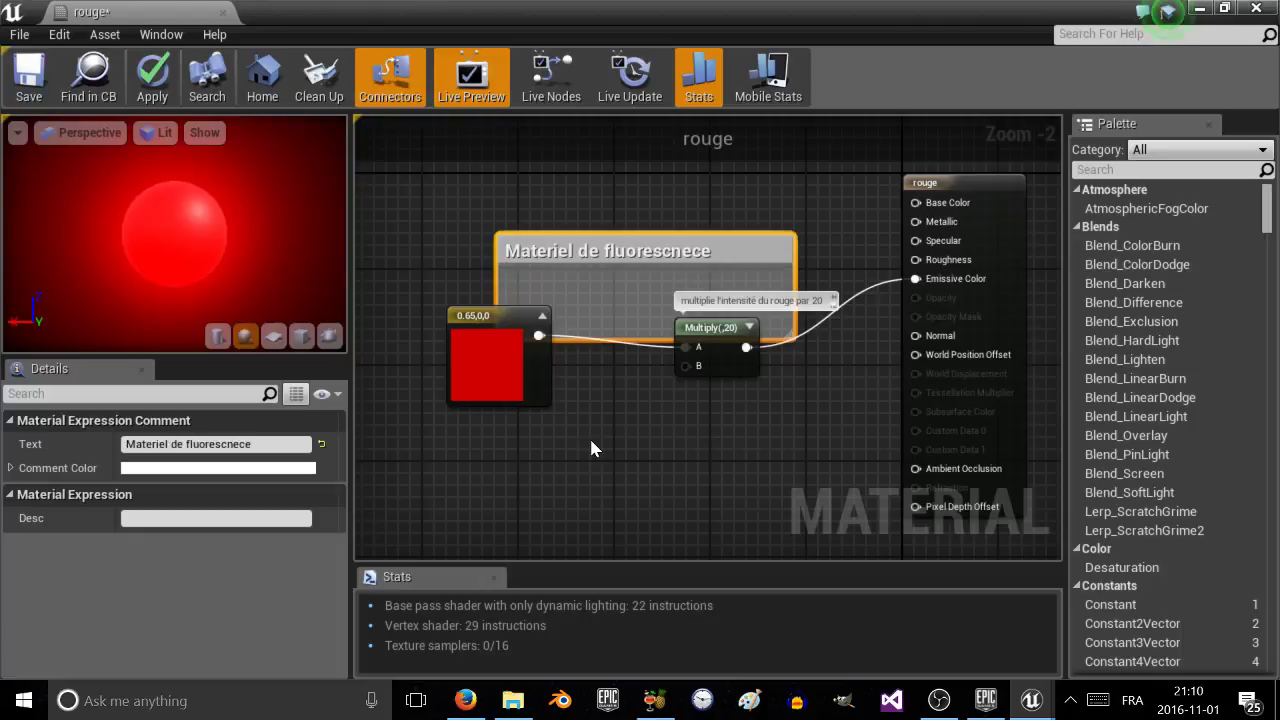
double_click(622, 252)
click(258, 444)
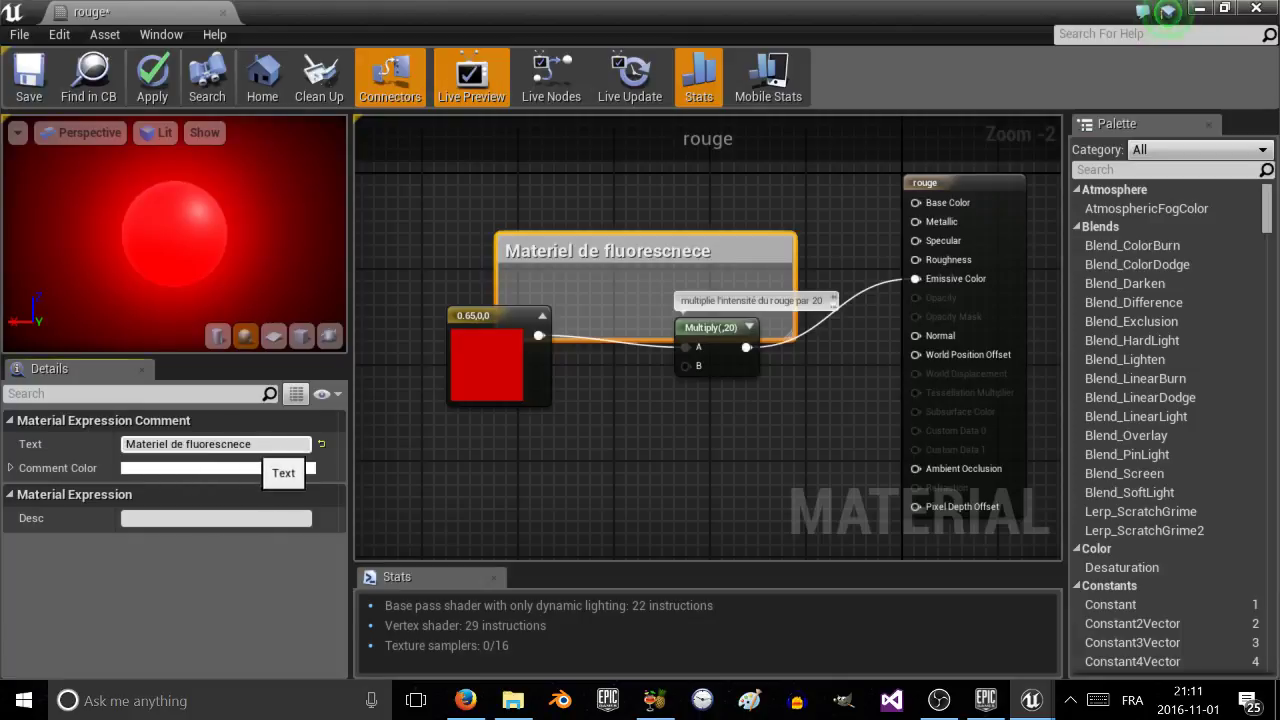
key(BackSpace)
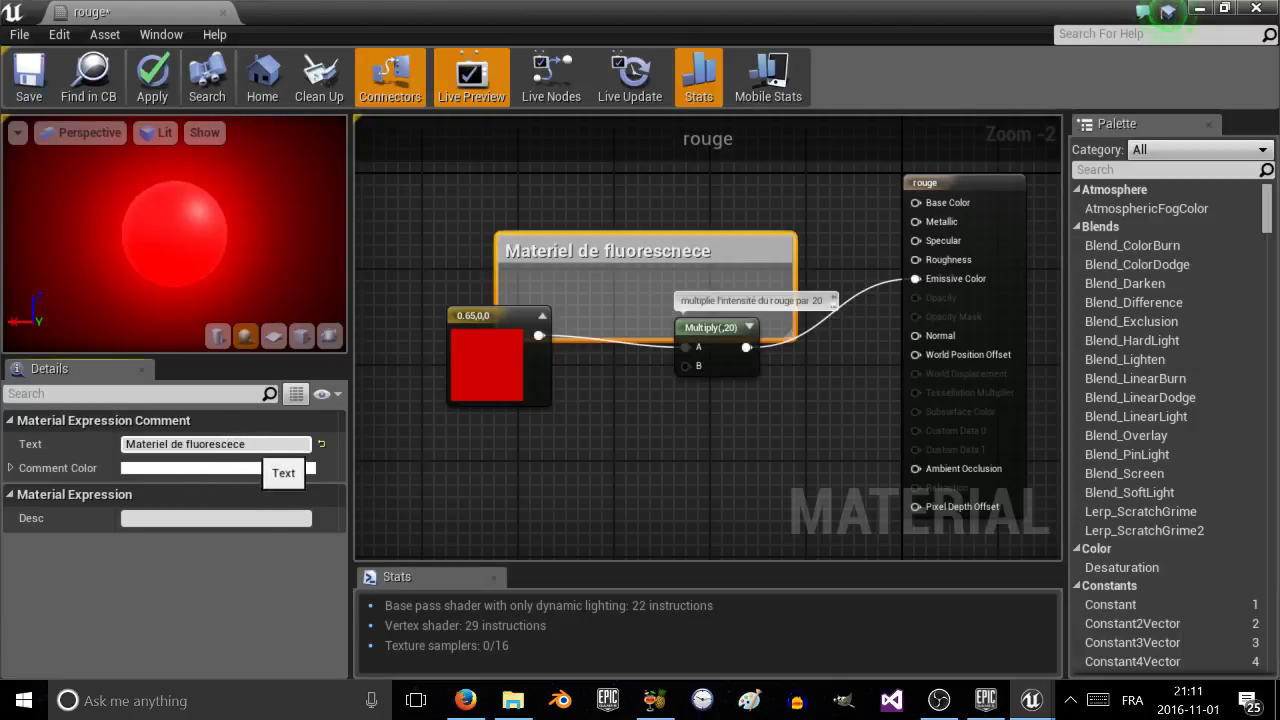
key(Return)
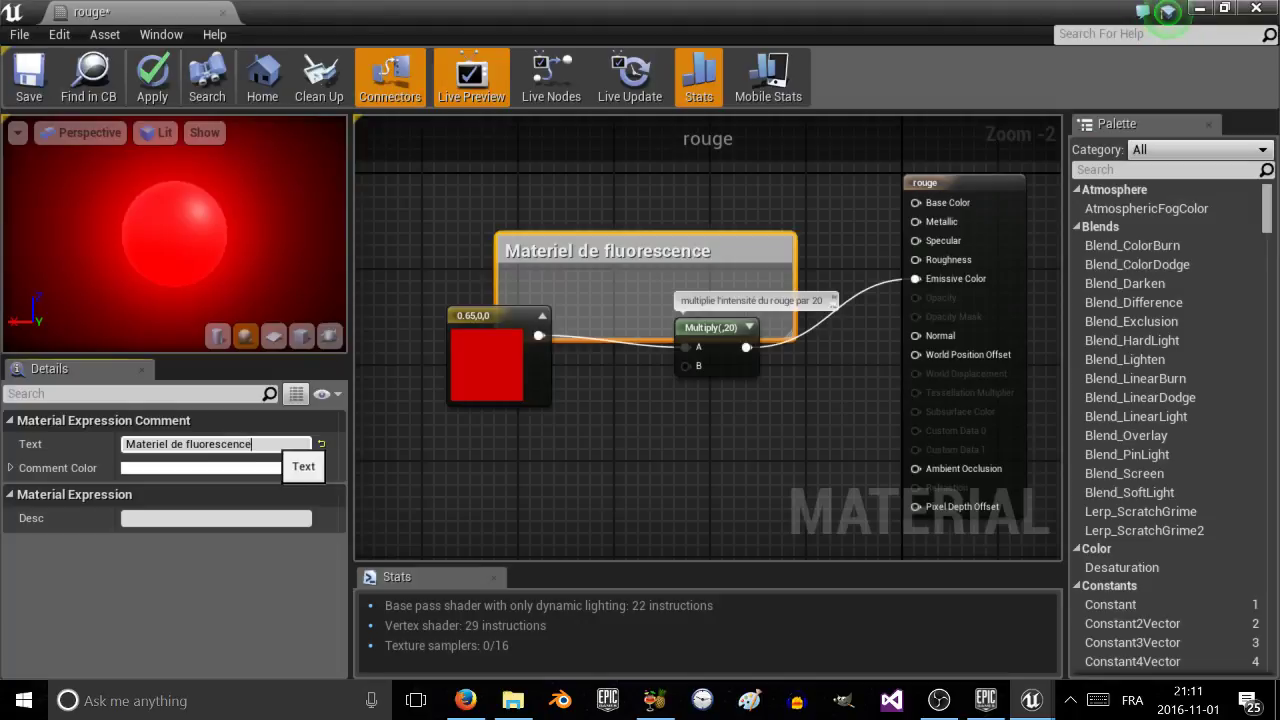
Move the "Materiel de fluorescence" comment box up and enlarge it to enclose all the nodes of the rouge graph.
scroll(632, 326, down, 3)
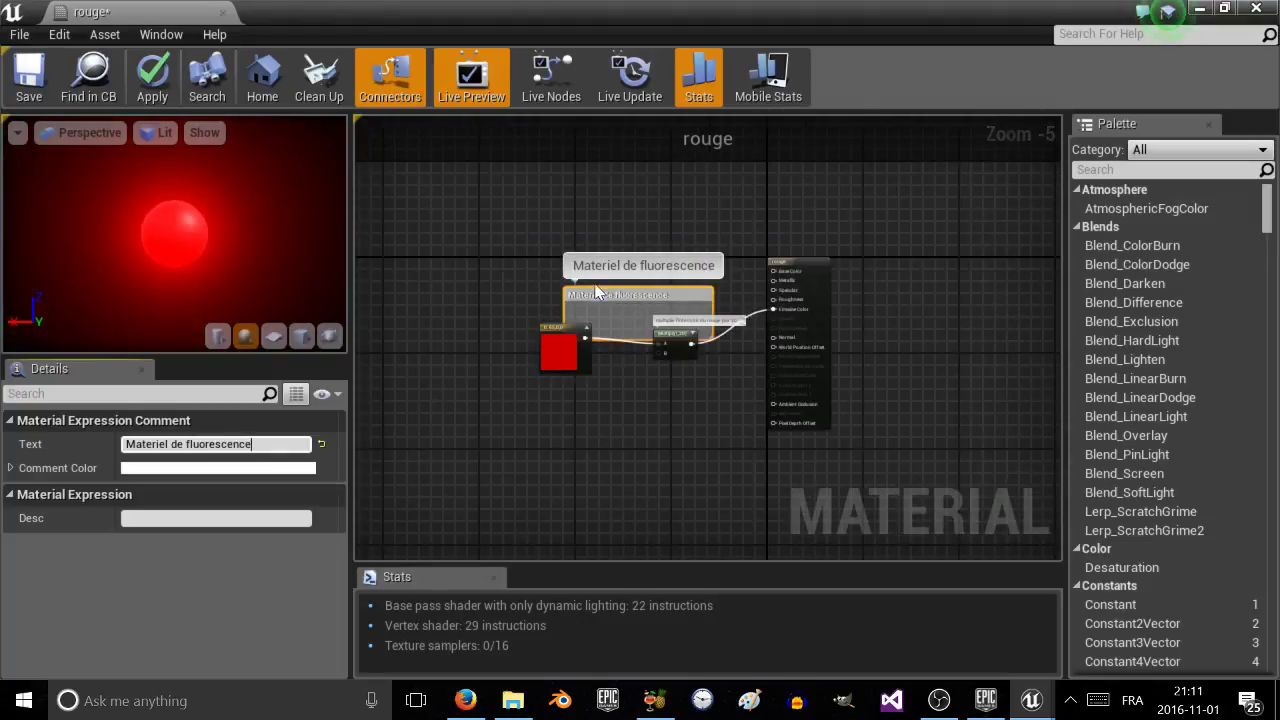
drag(577, 296, 511, 236)
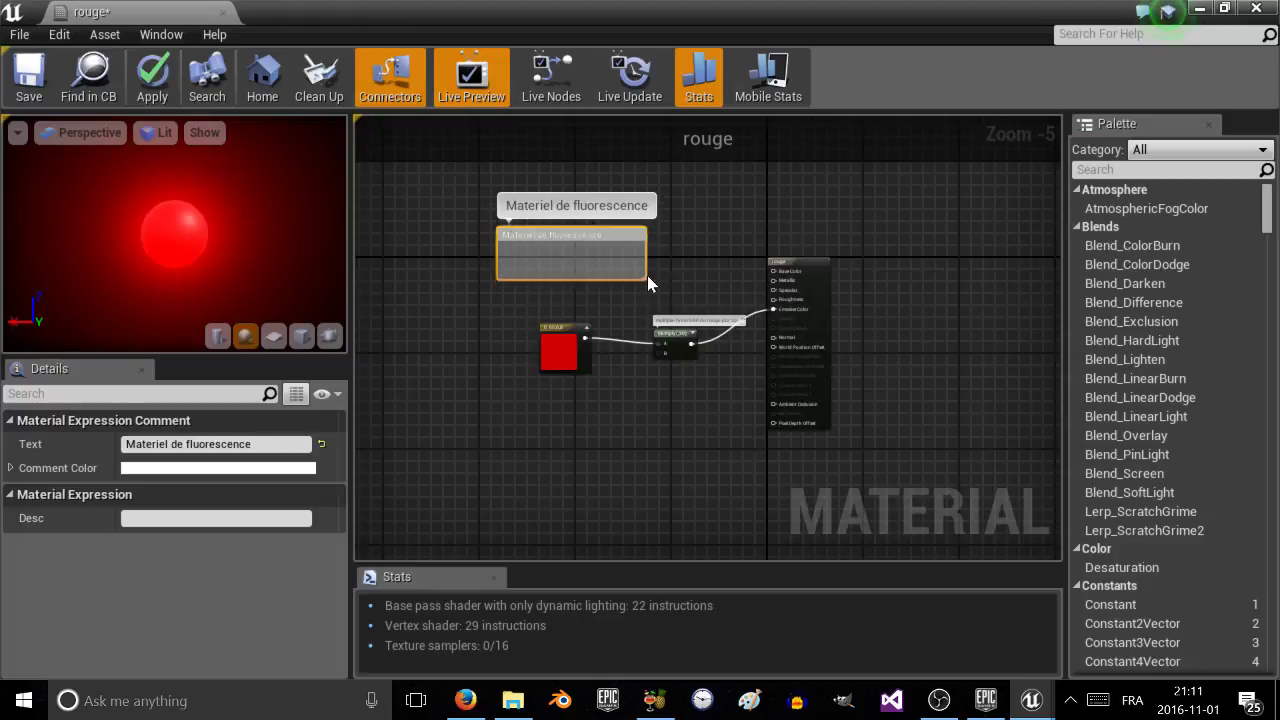
drag(646, 279, 890, 463)
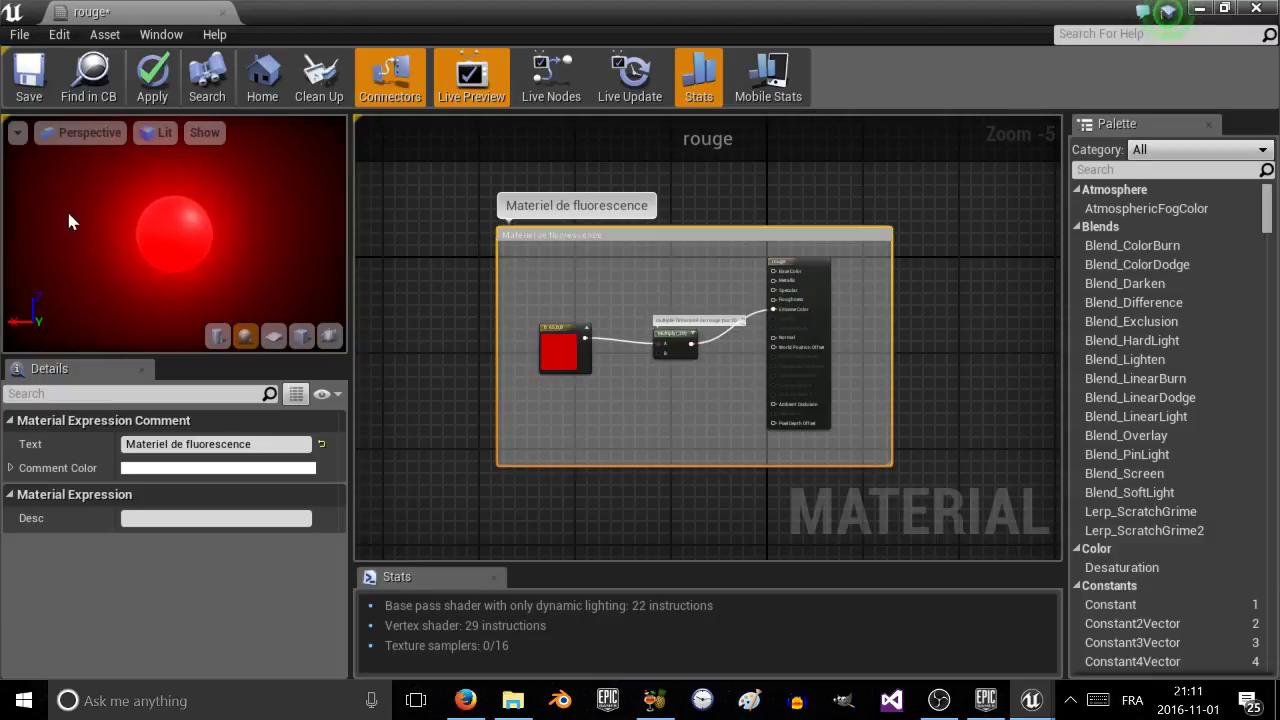
scroll(68, 220, up, 5)
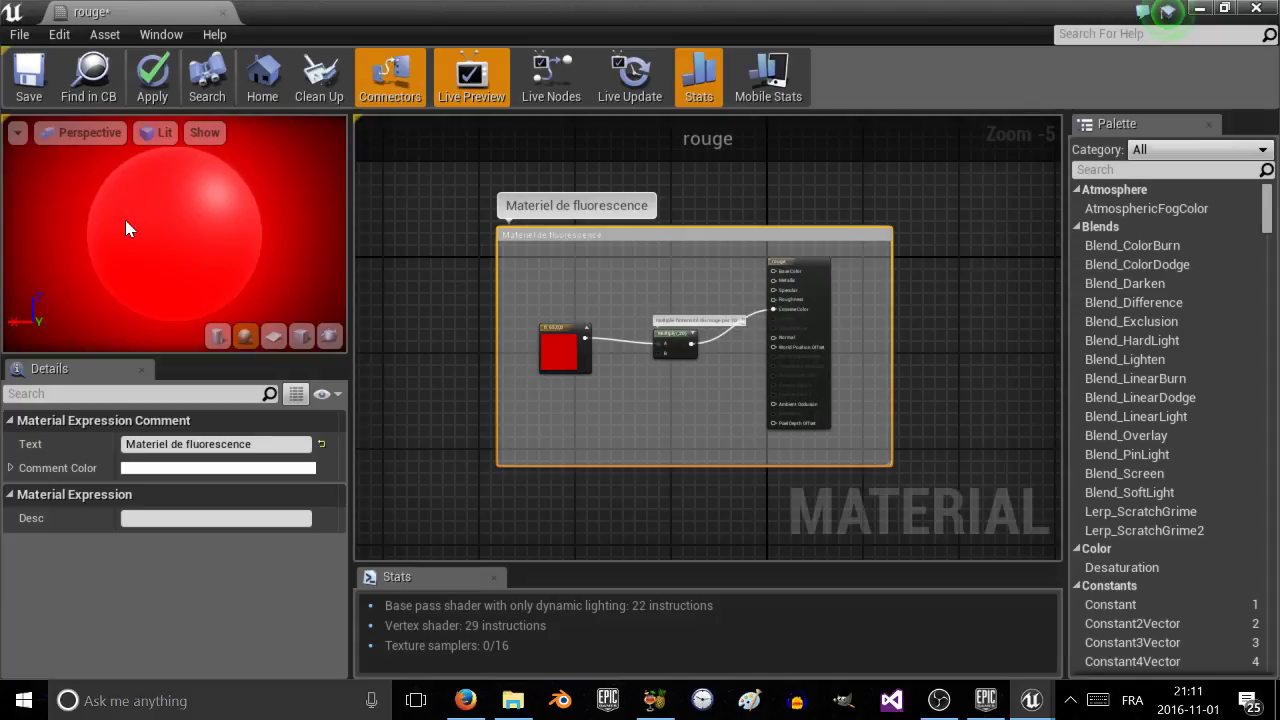
click(602, 266)
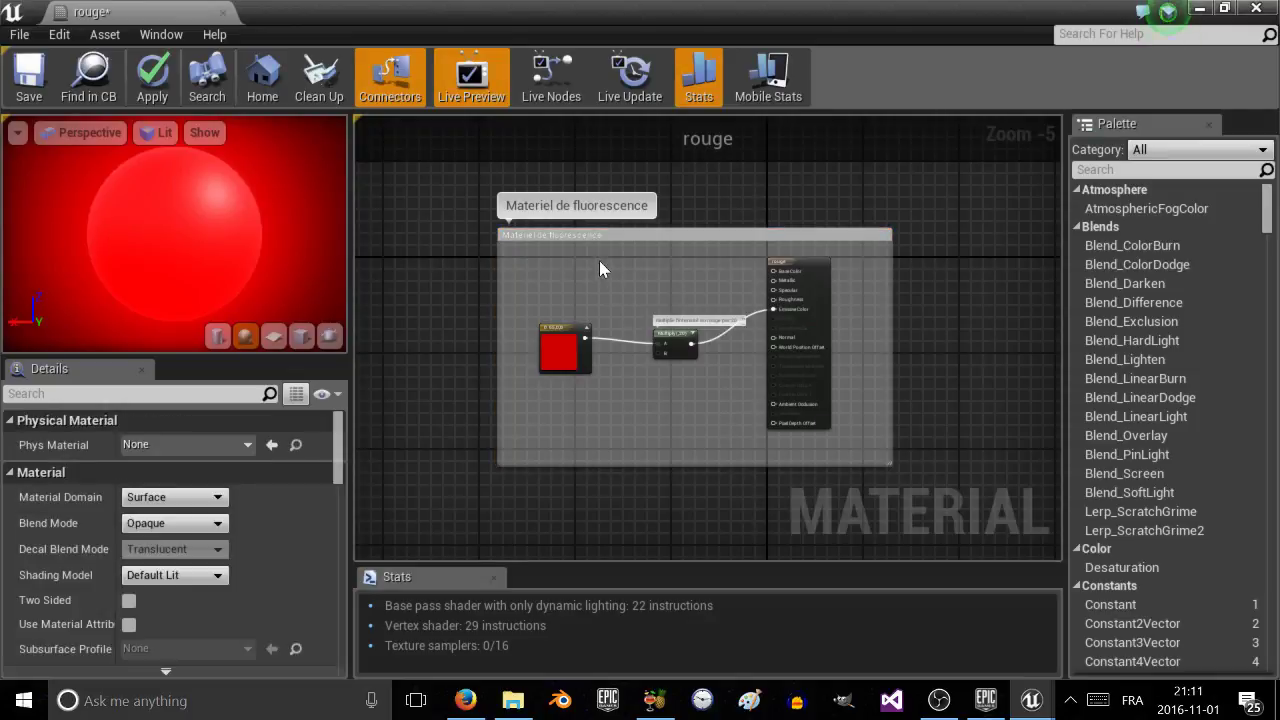
scroll(621, 332, up, 4)
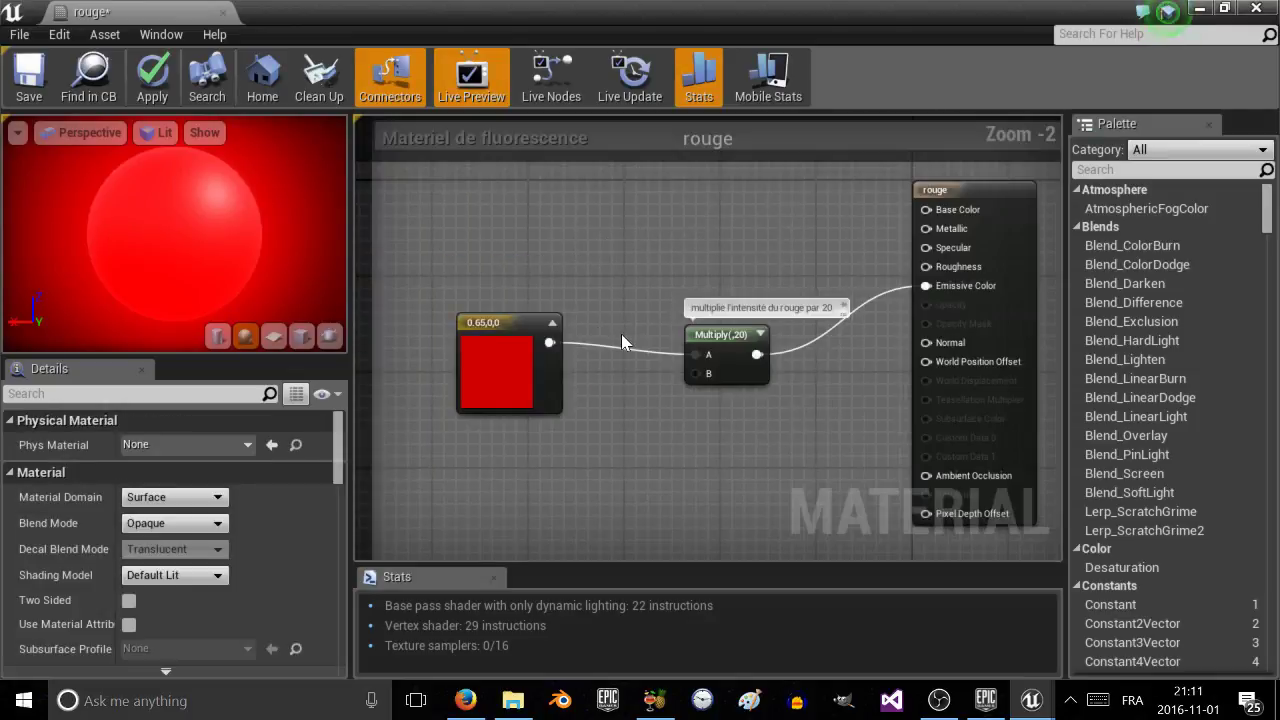
Apply and save the rouge material, and close its editor.
click(152, 82)
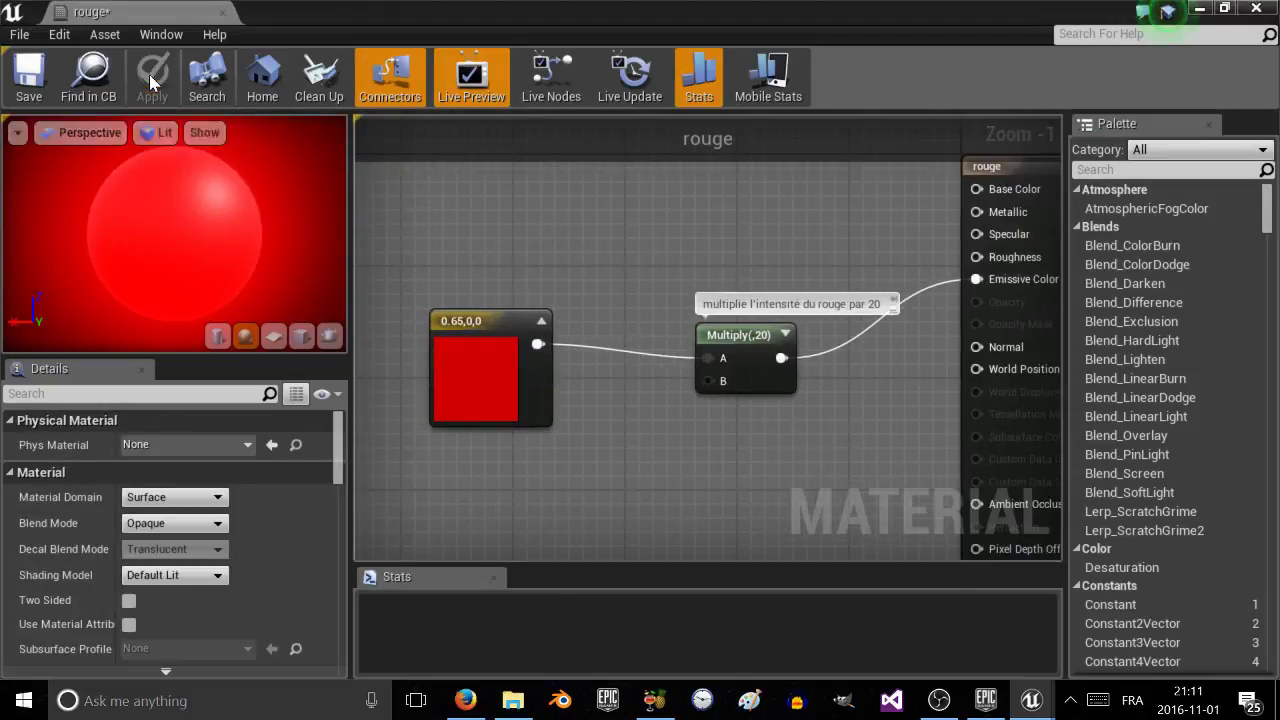
click(28, 84)
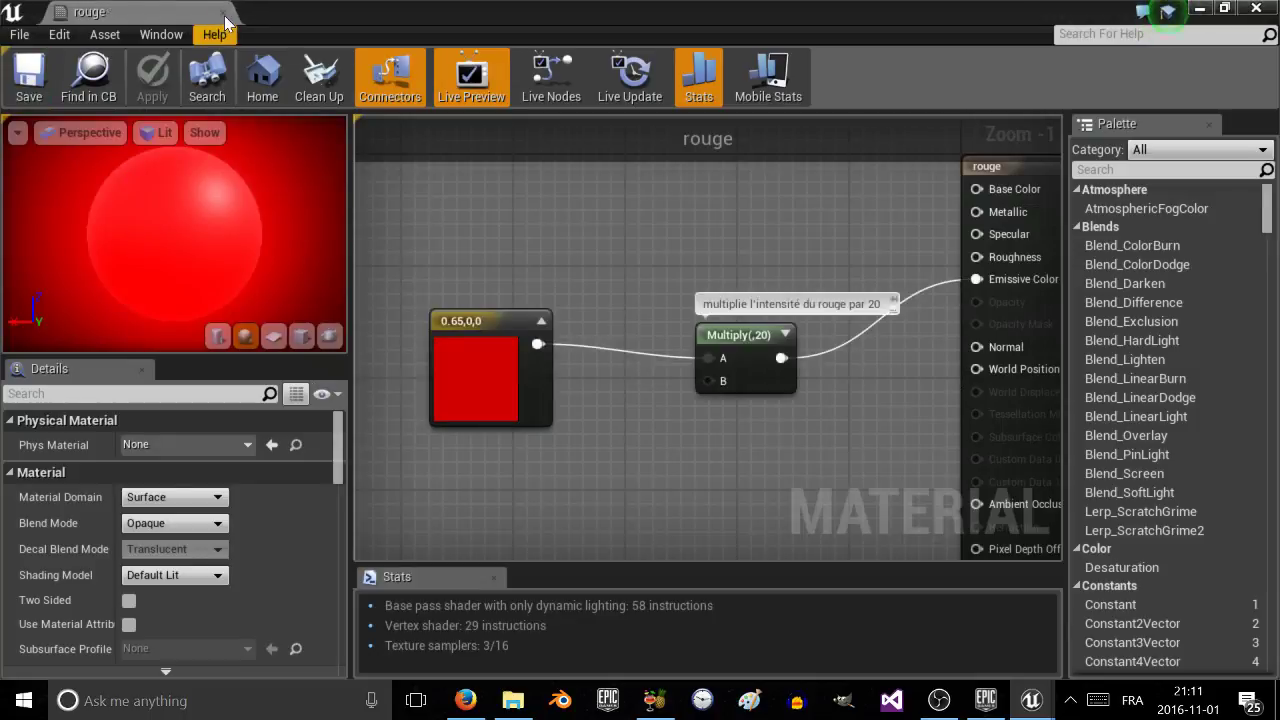
click(226, 13)
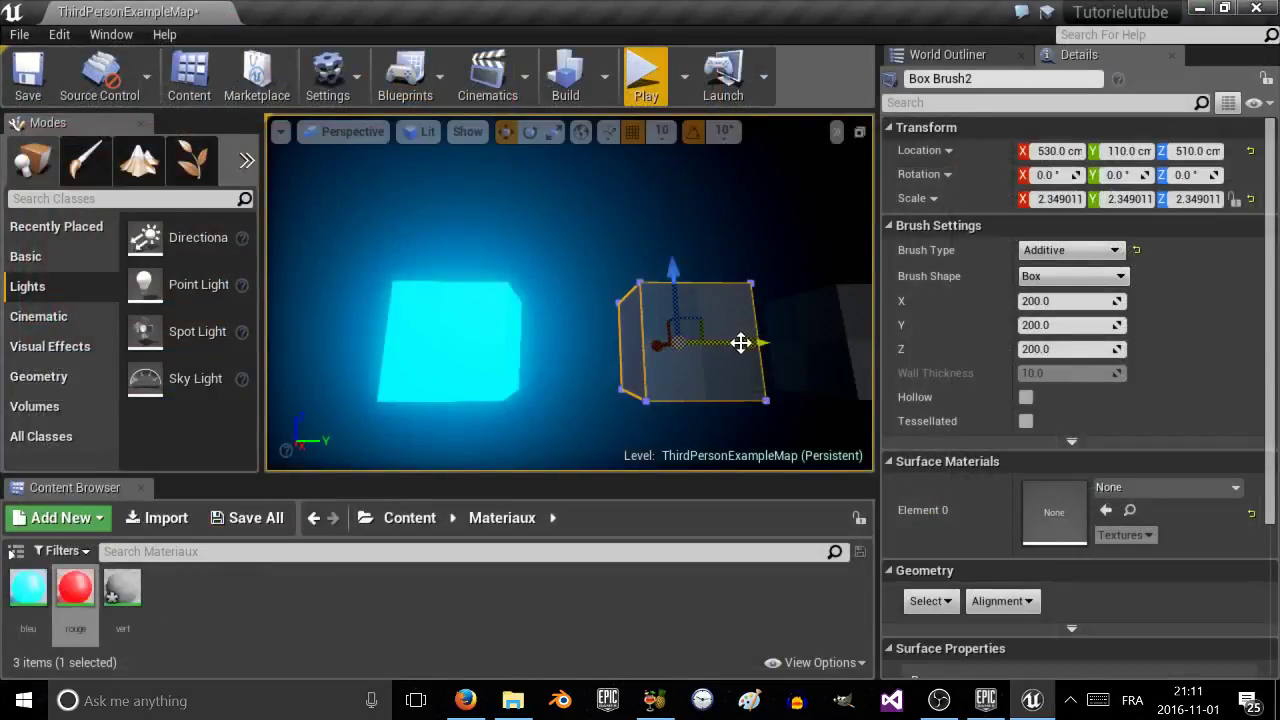
Move the box brush beside the blue one to Y 0 cm and apply the rouge material to it.
drag(740, 340, 720, 345)
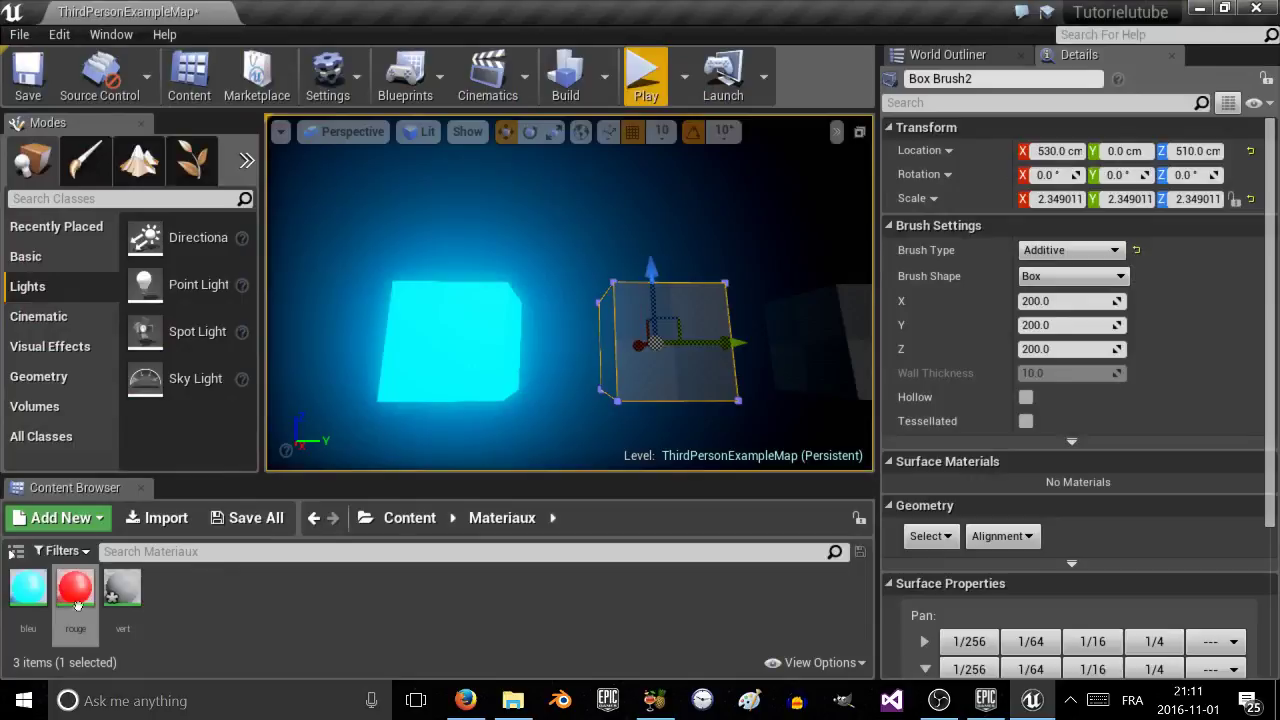
mouse_move(65, 605)
mouse_down()
mouse_move(660, 408)
mouse_move(694, 420)
mouse_move(660, 380)
mouse_up()
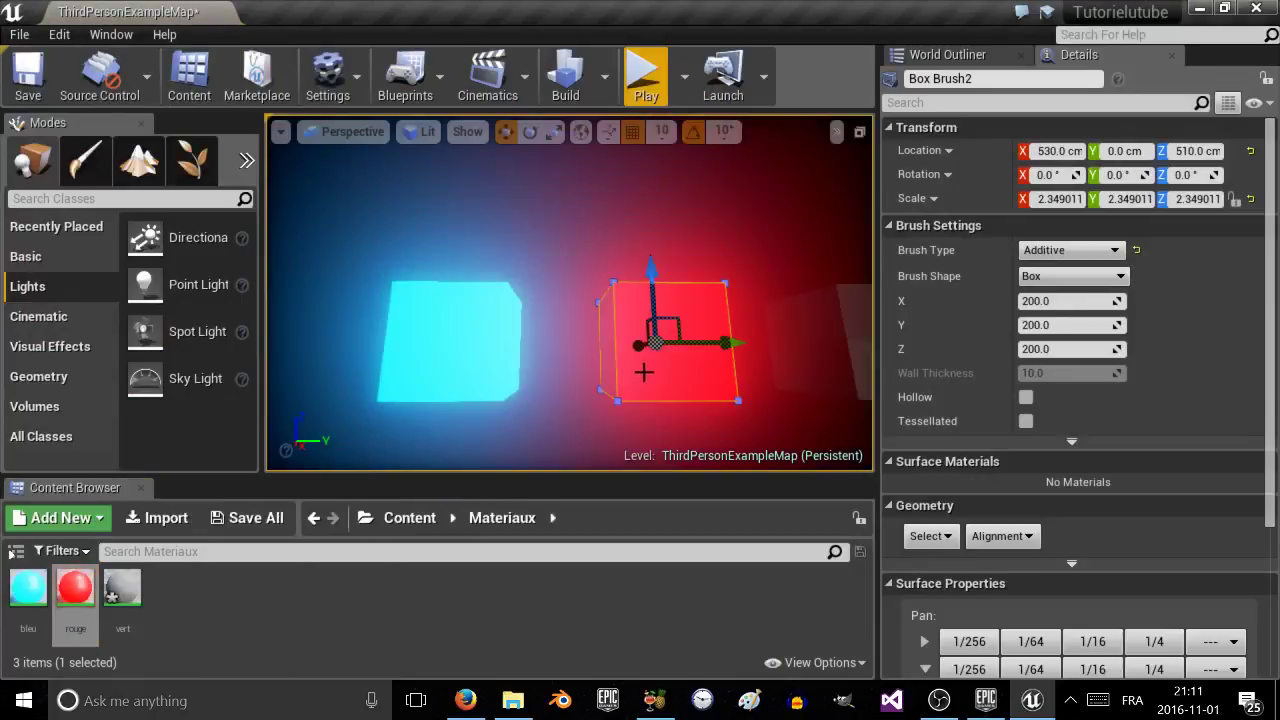
Select the third box brush in the level and open the vert material for editing.
mouse_move(660, 380)
right_down()
mouse_move(850, 380)
mouse_move(790, 412)
mouse_move(620, 394)
mouse_move(643, 392)
right_up()
click(632, 332)
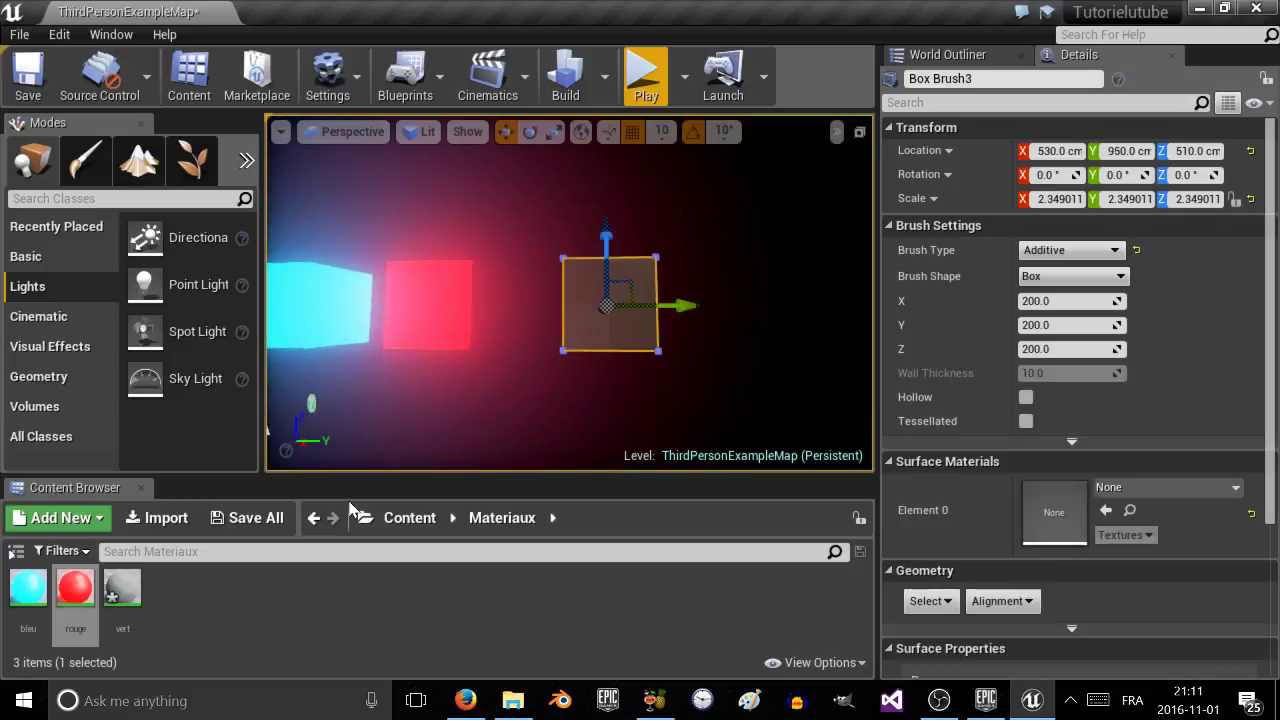
click(125, 595)
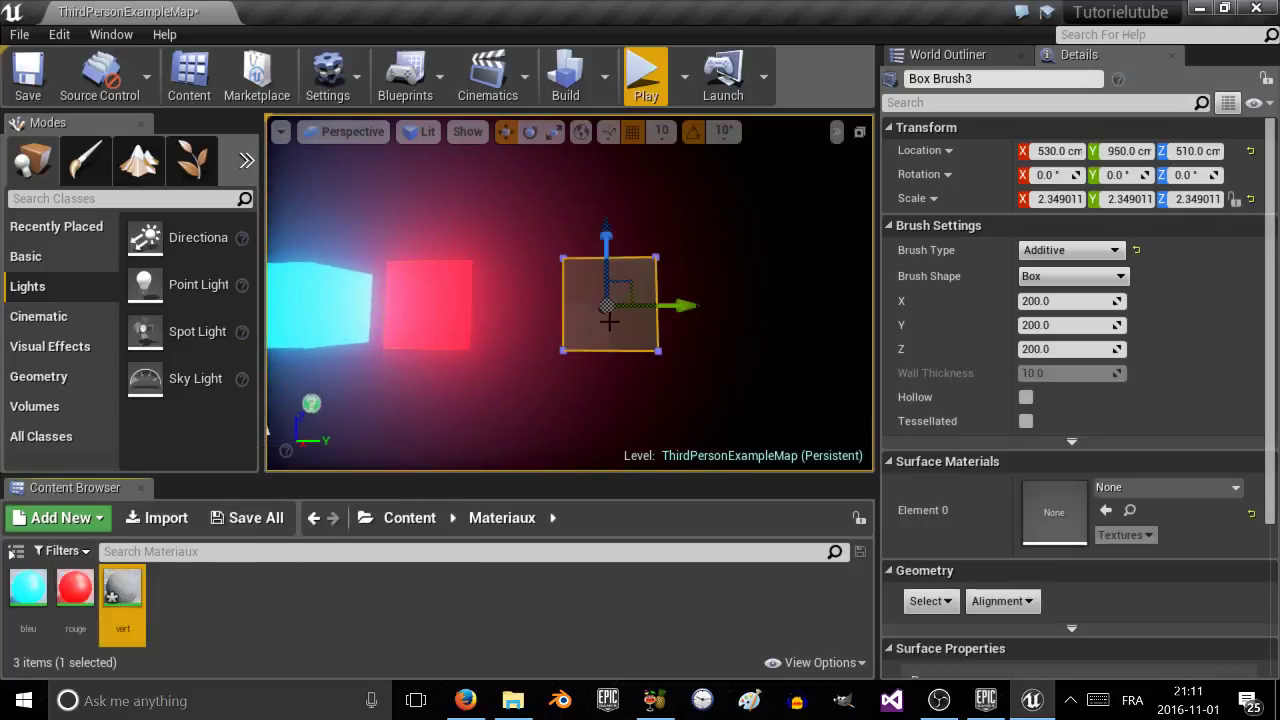
double_click(125, 595)
scroll(420, 338, up, 1)
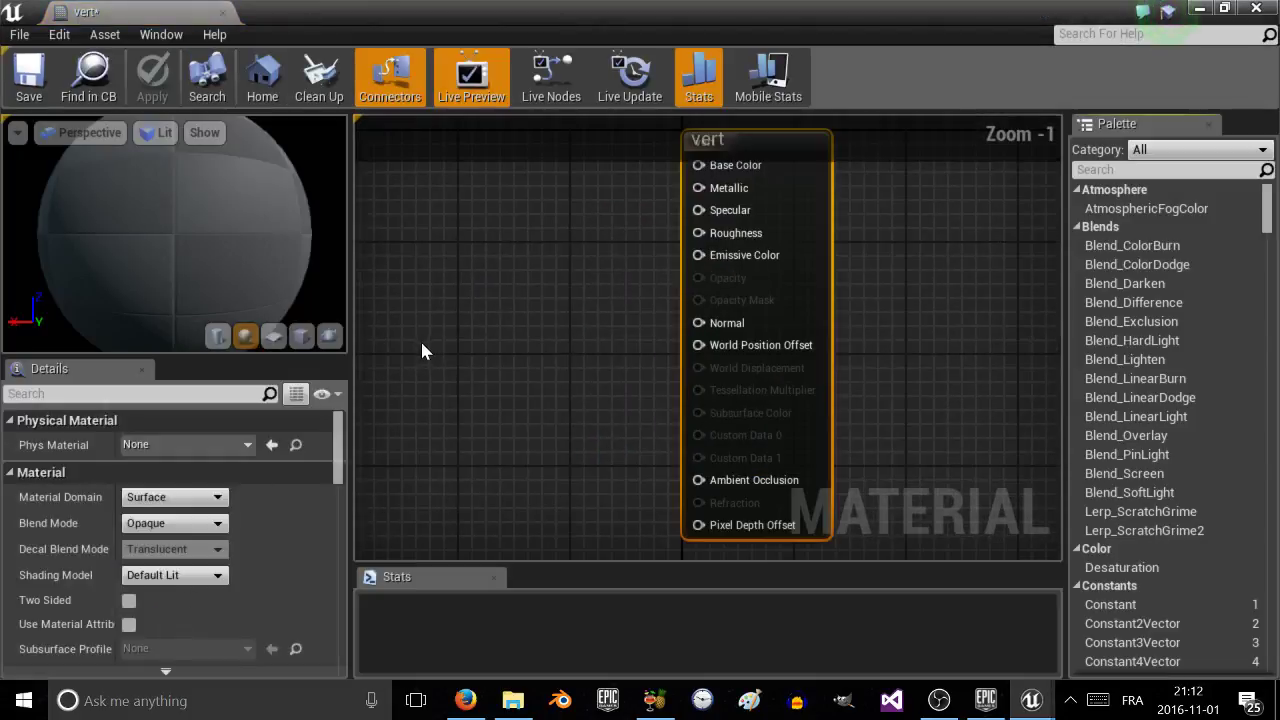
Add a Multiply node to the vert material and connect its output to the Emissive Color input.
right_click(449, 367)
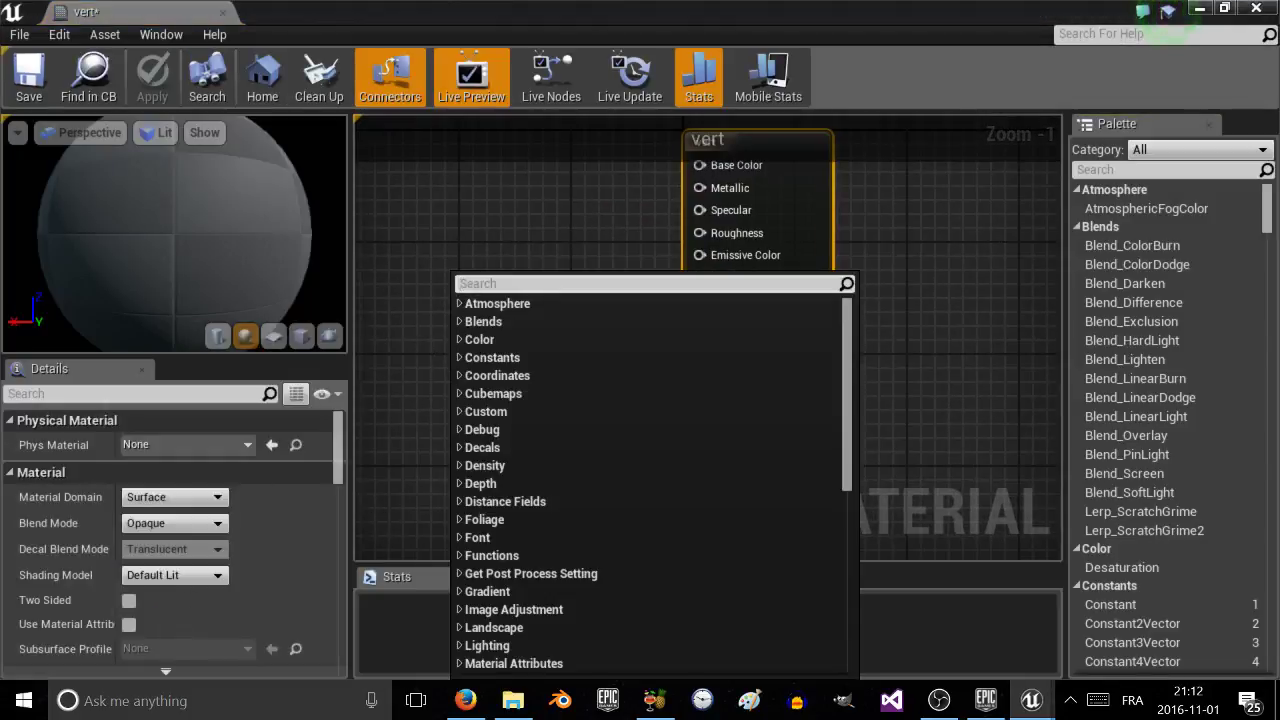
text(multi)
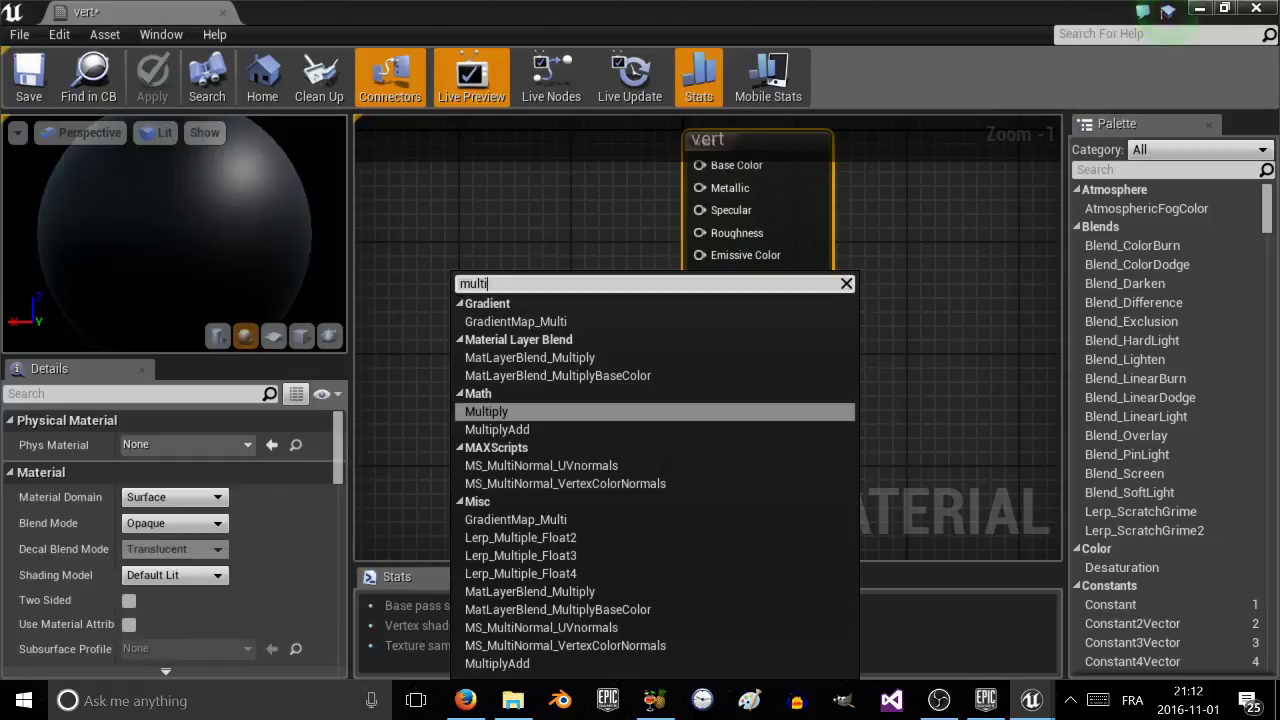
click(509, 409)
drag(498, 378, 493, 318)
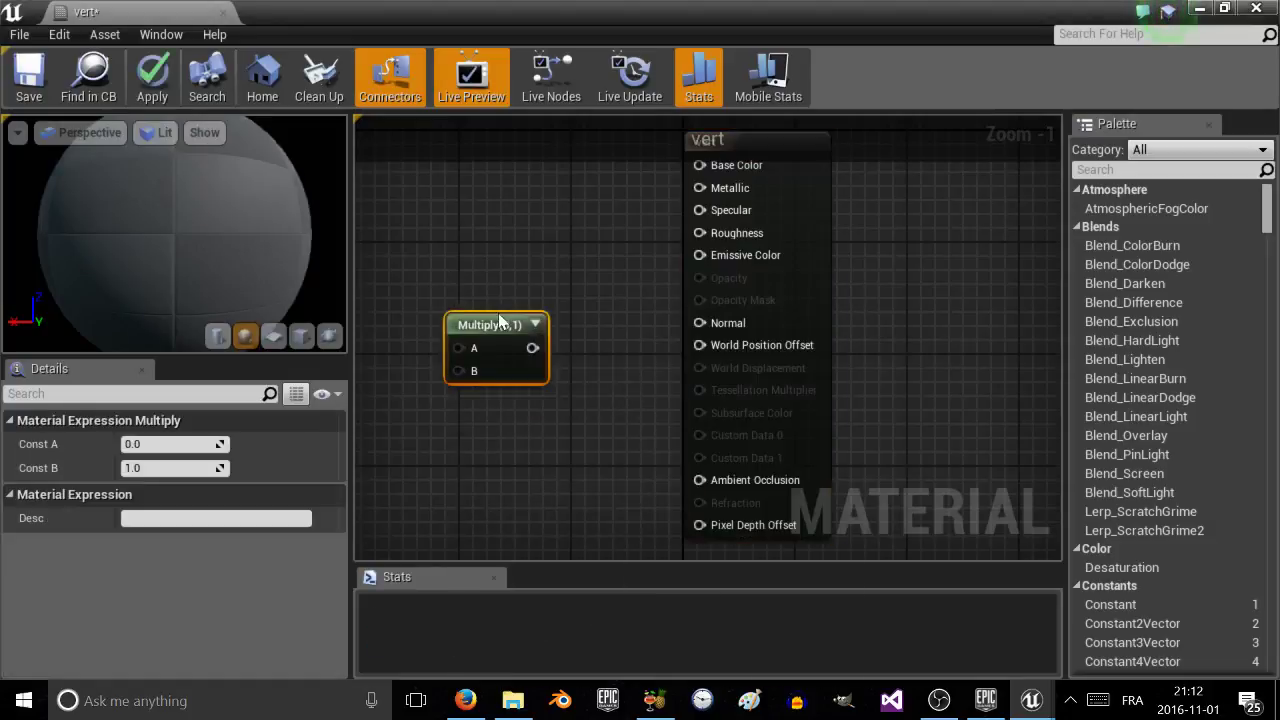
drag(663, 271, 700, 268)
scroll(474, 457, down, 4)
scroll(470, 460, up, 4)
Add a Constant3Vector node to the vert graph and connect its output to input A of the Multiply node.
right_drag(468, 459, 849, 464)
click(583, 397)
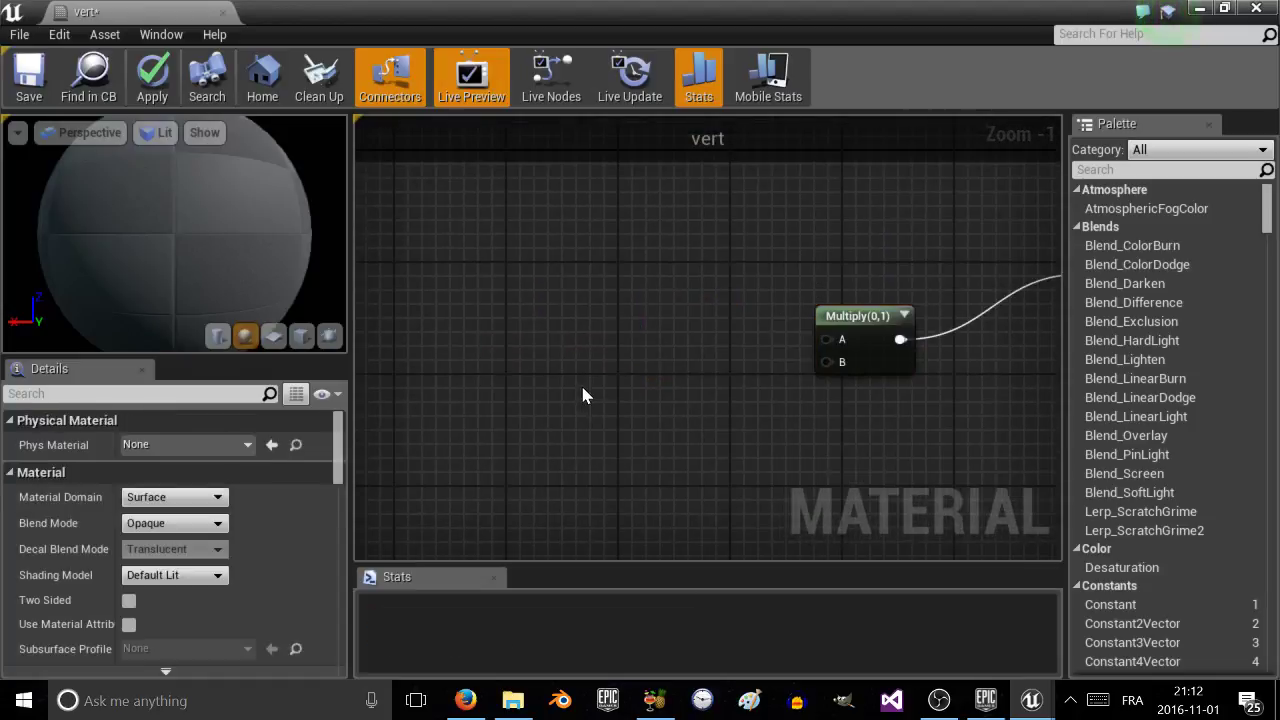
right_click(642, 342)
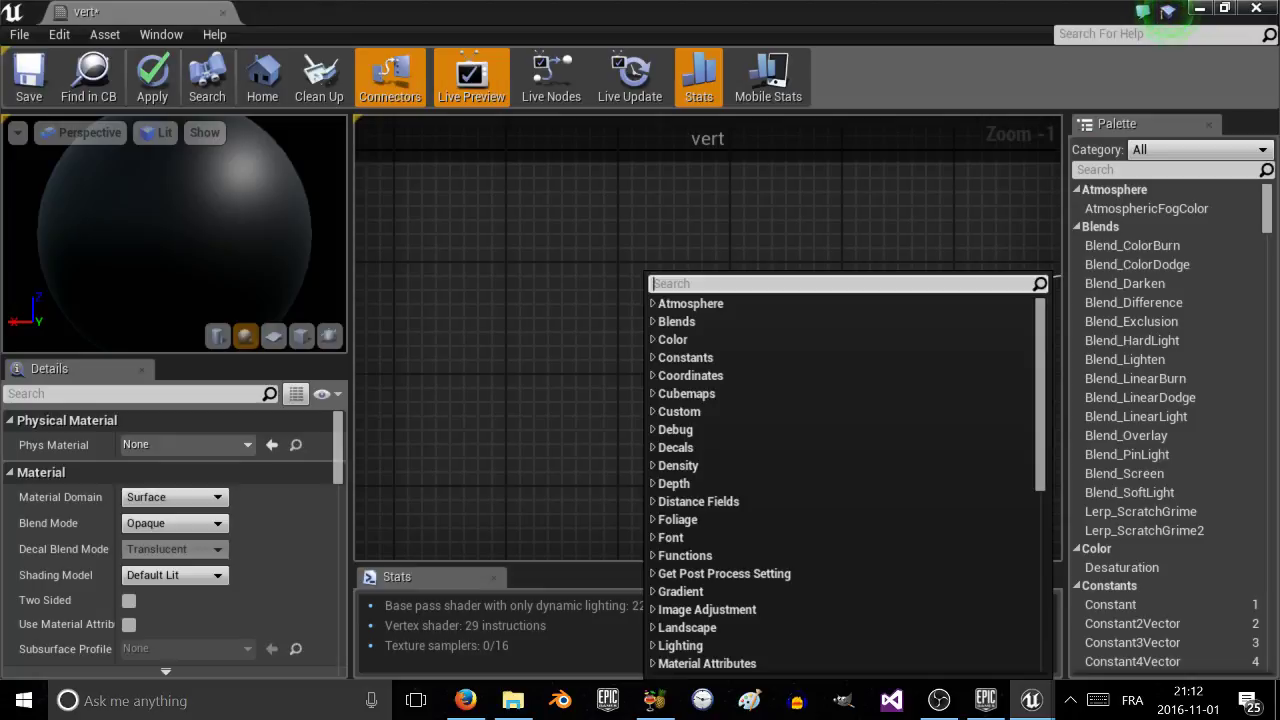
text(3)
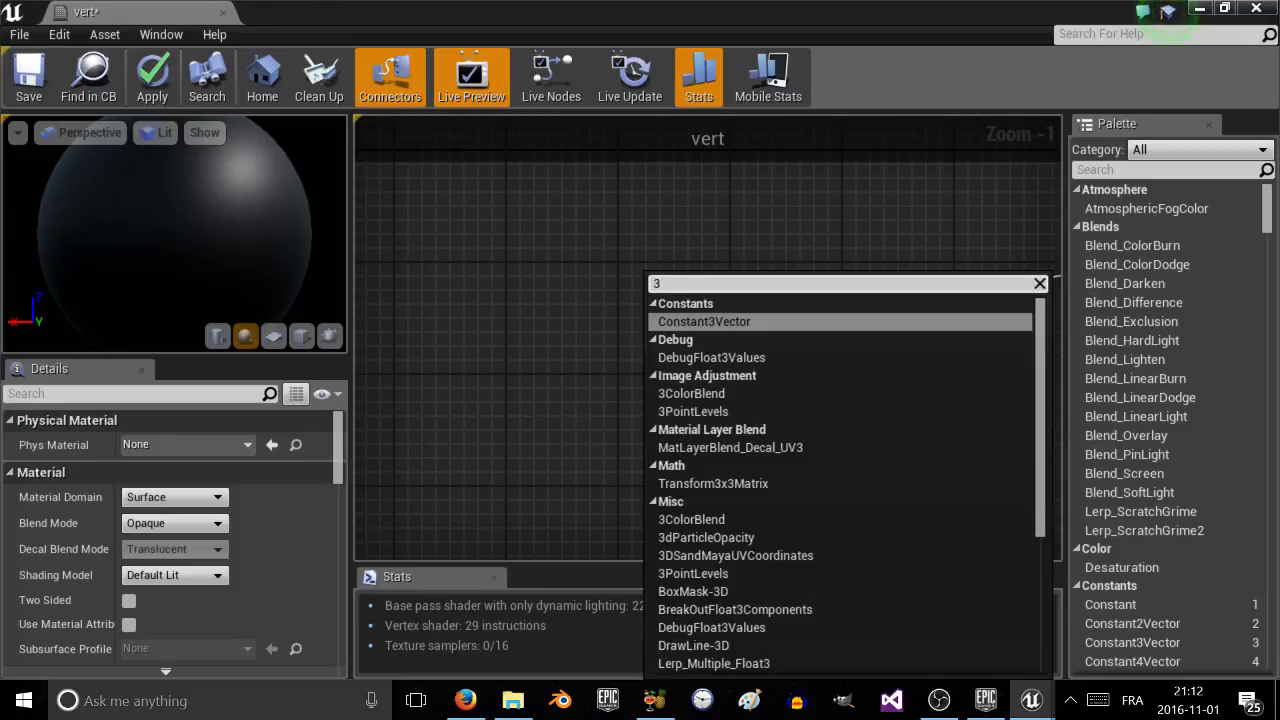
key(Return)
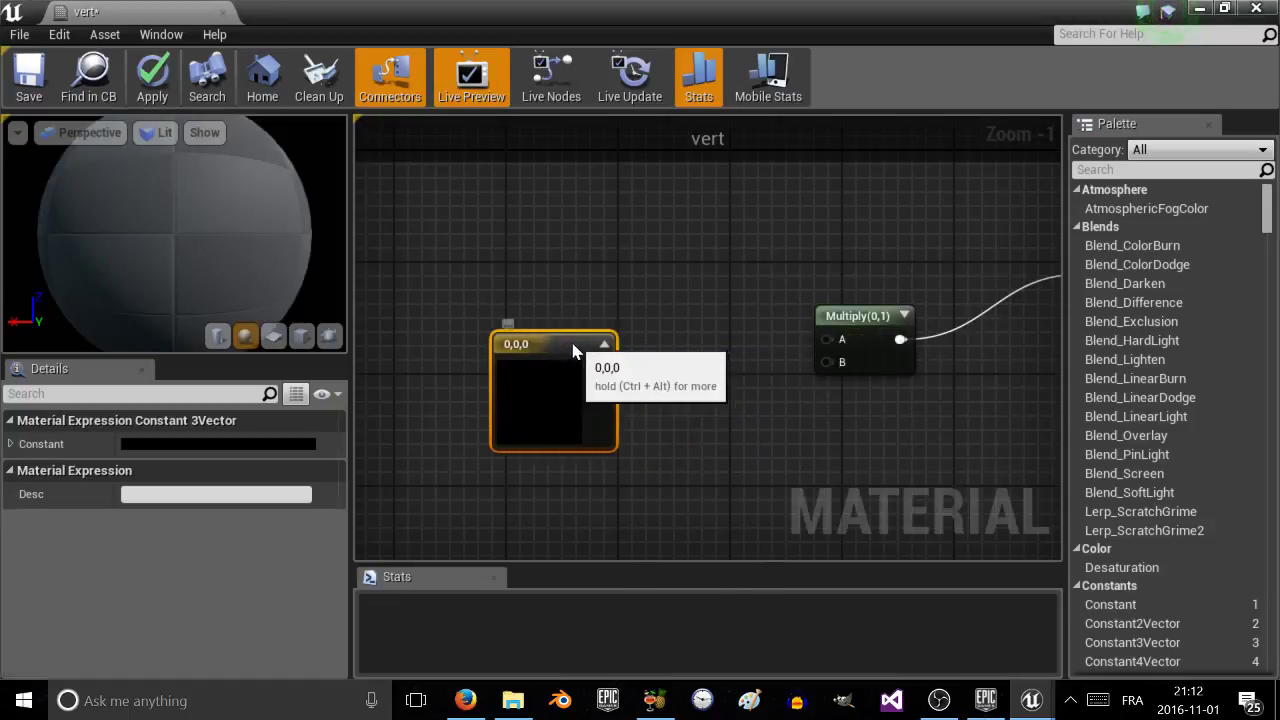
drag(600, 353, 814, 340)
Dock the vert material editor in the main window beside the level and return to the vert graph.
drag(145, 14, 277, 13)
click(150, 11)
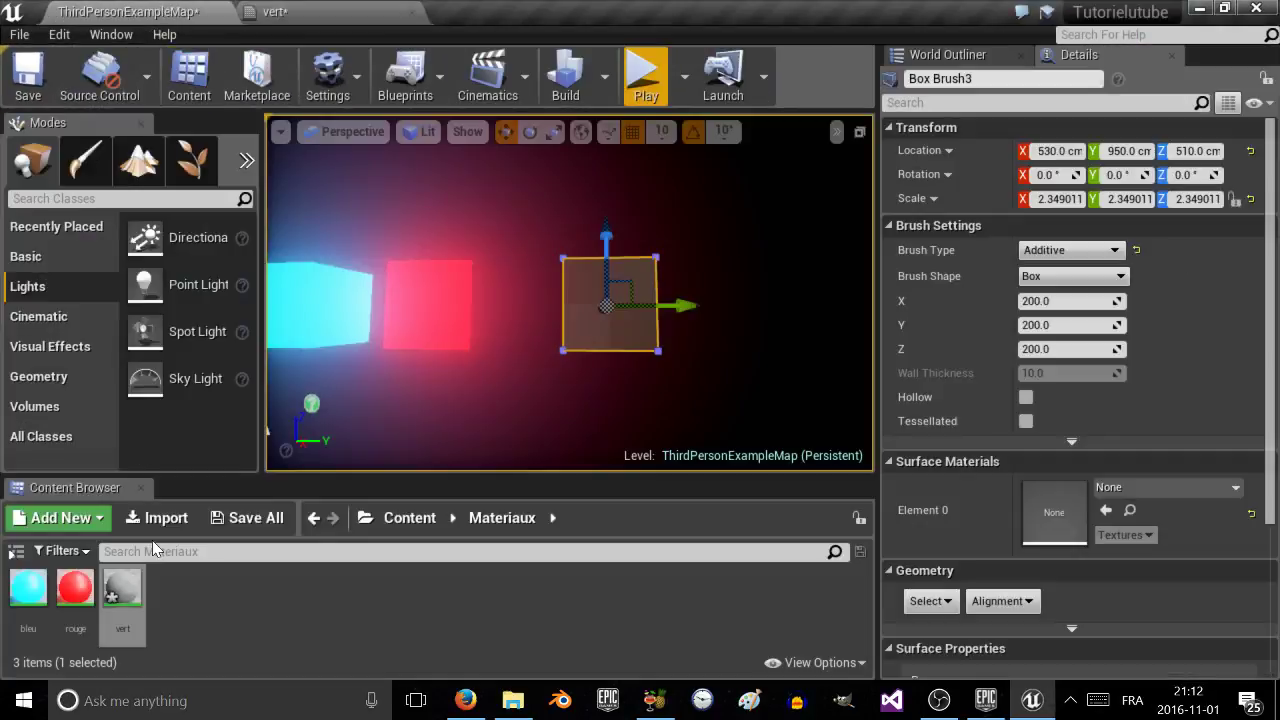
click(290, 12)
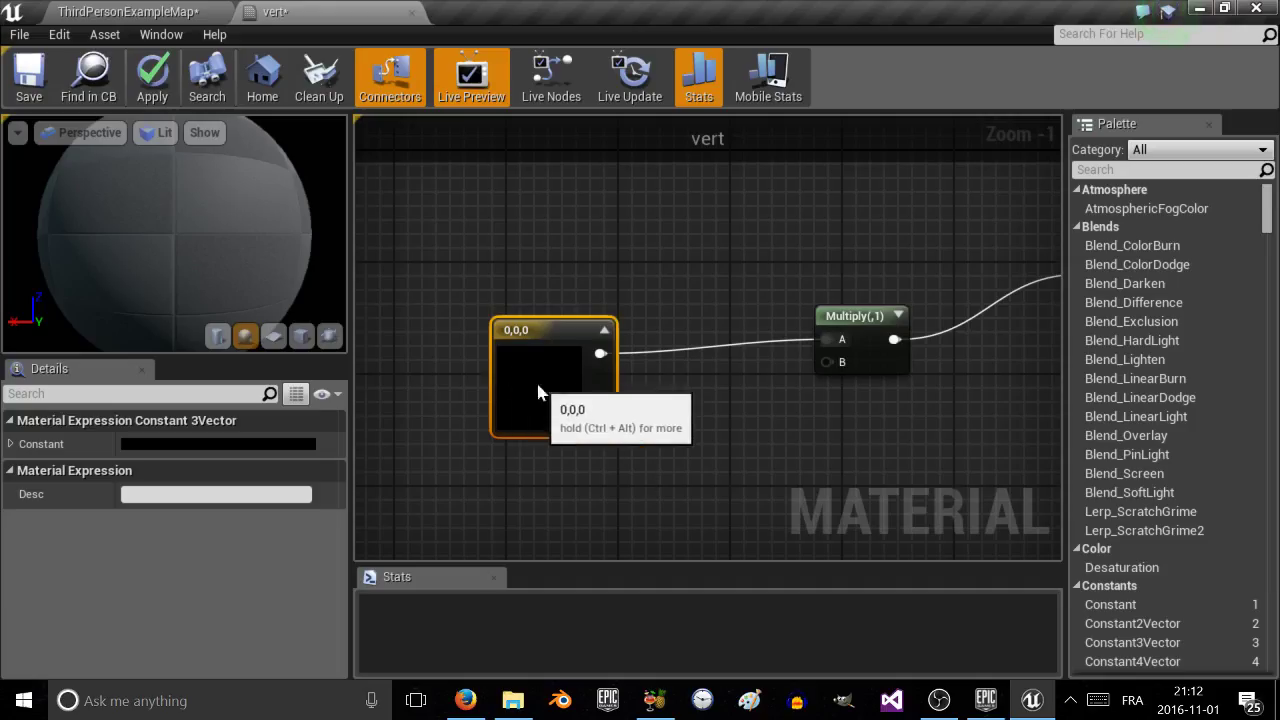
Set the vert material's Constant3Vector colour to green, R 0.023, G 0.71, B 0.069.
double_click(537, 386)
click(666, 311)
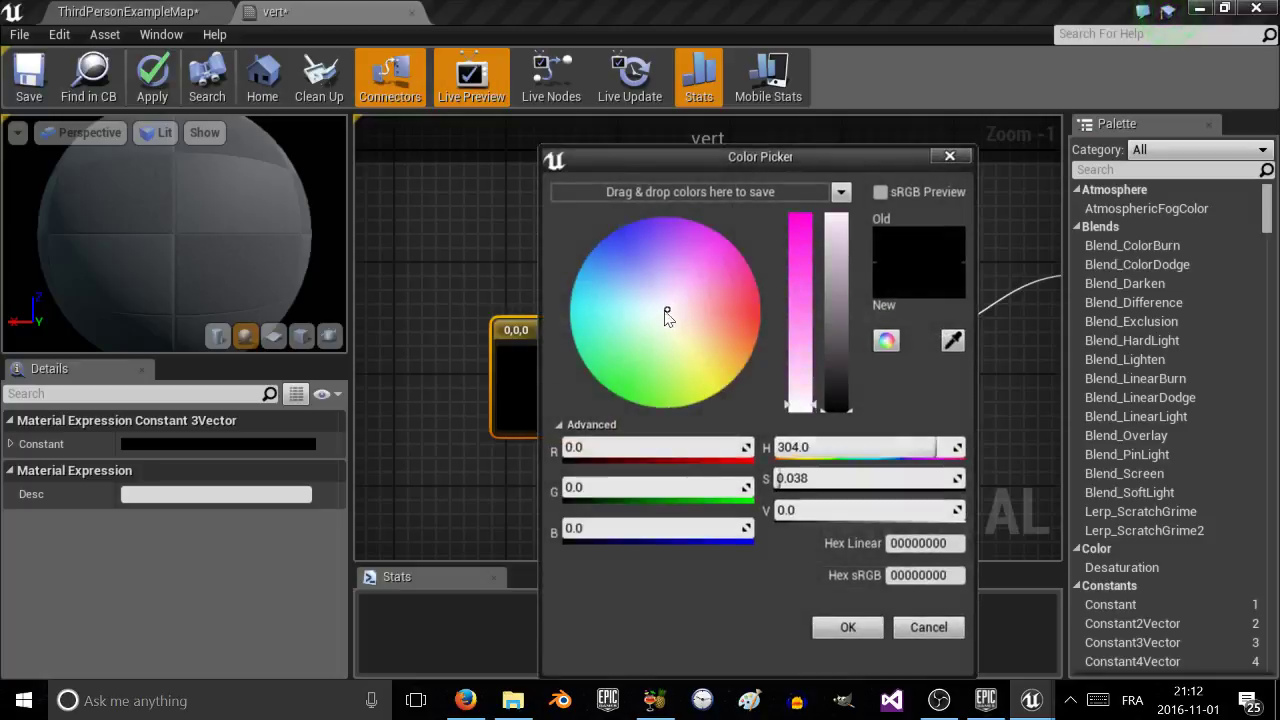
click(621, 369)
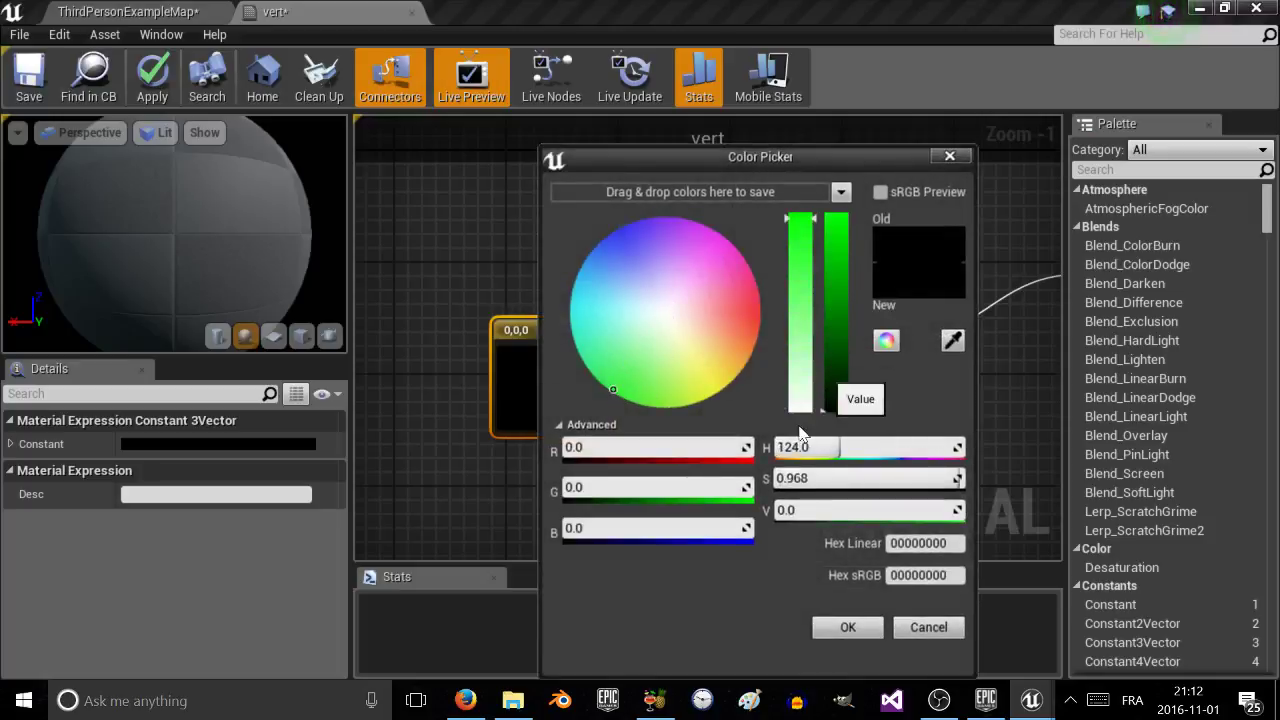
click(822, 403)
drag(822, 403, 822, 309)
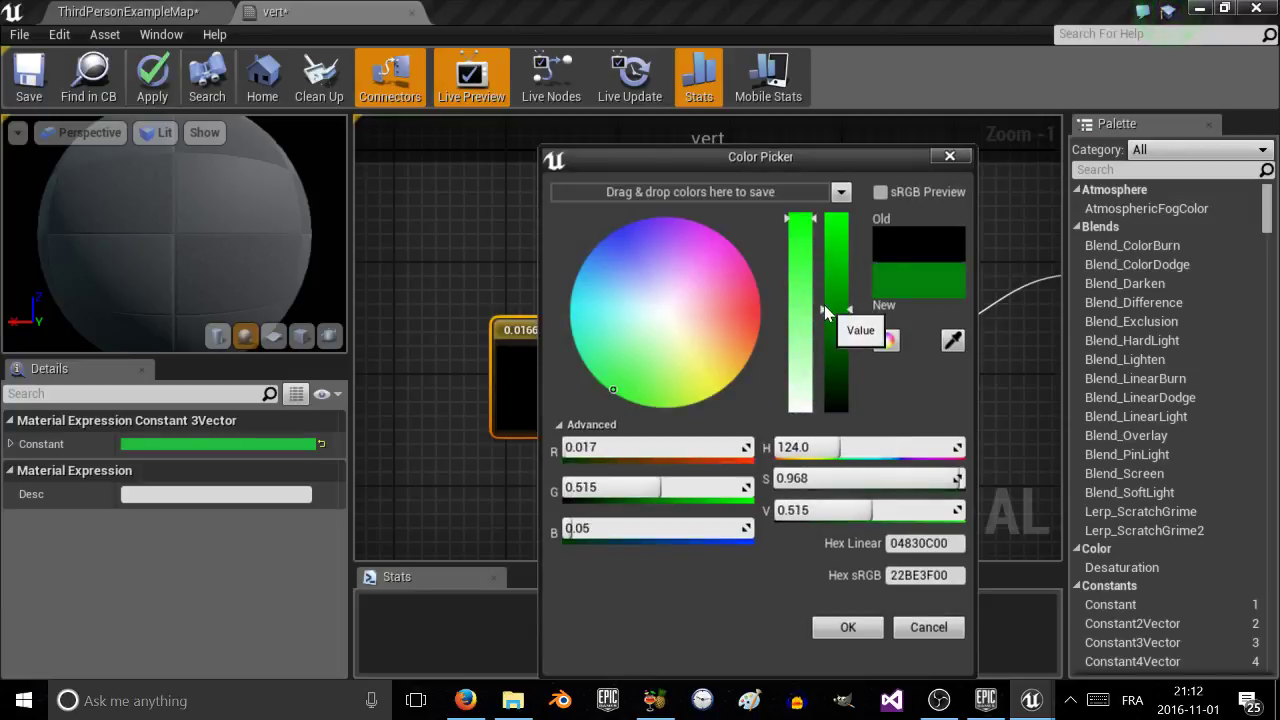
click(822, 271)
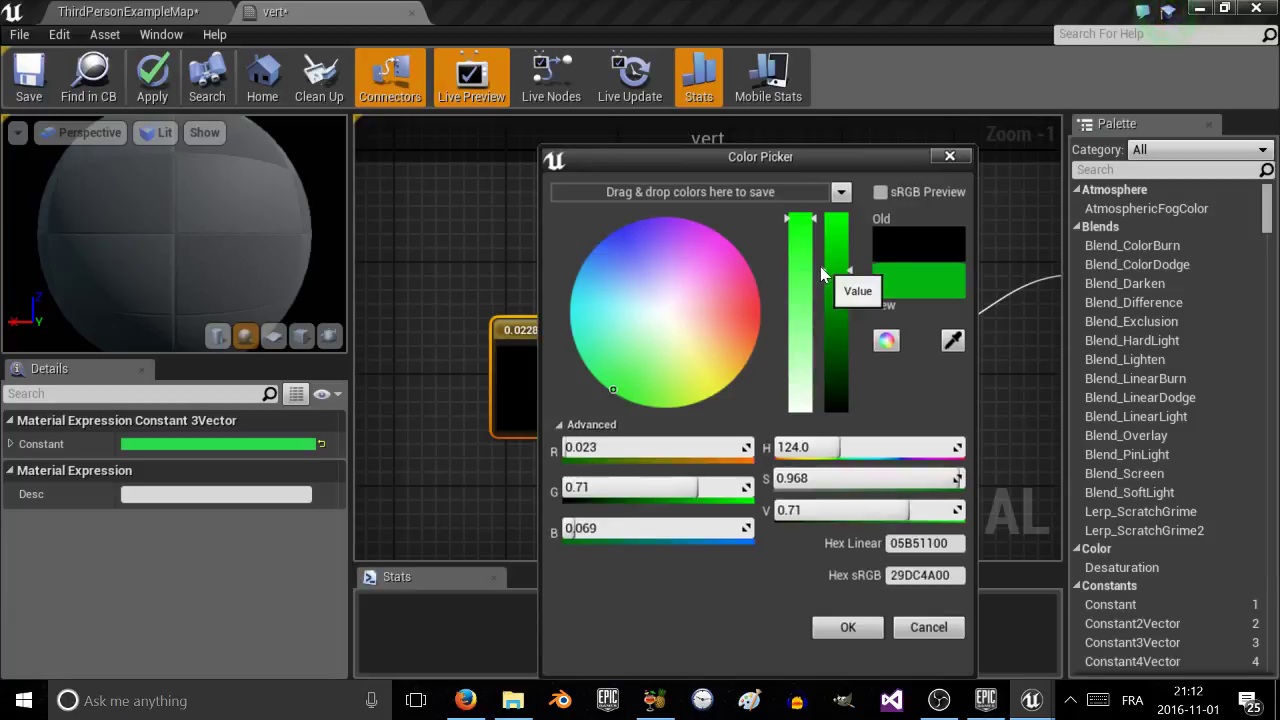
click(848, 627)
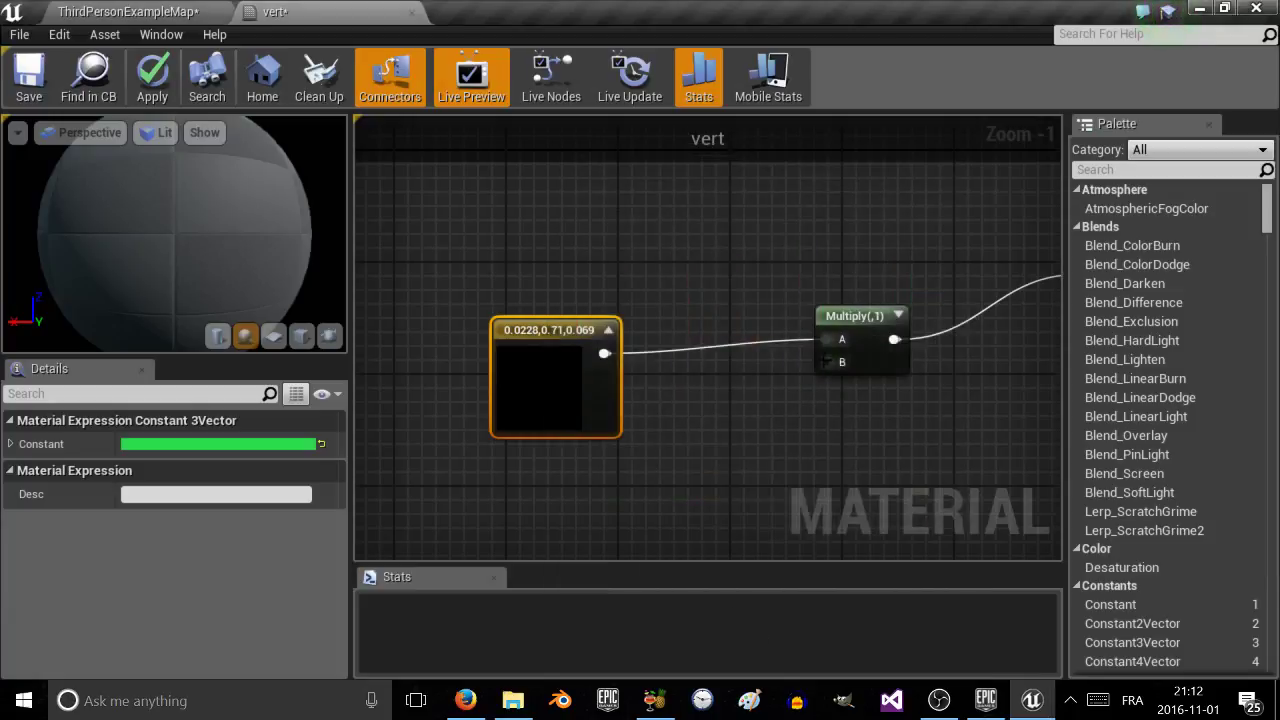
Set Const B of the vert material's Multiply node to 20.
click(845, 318)
click(150, 468)
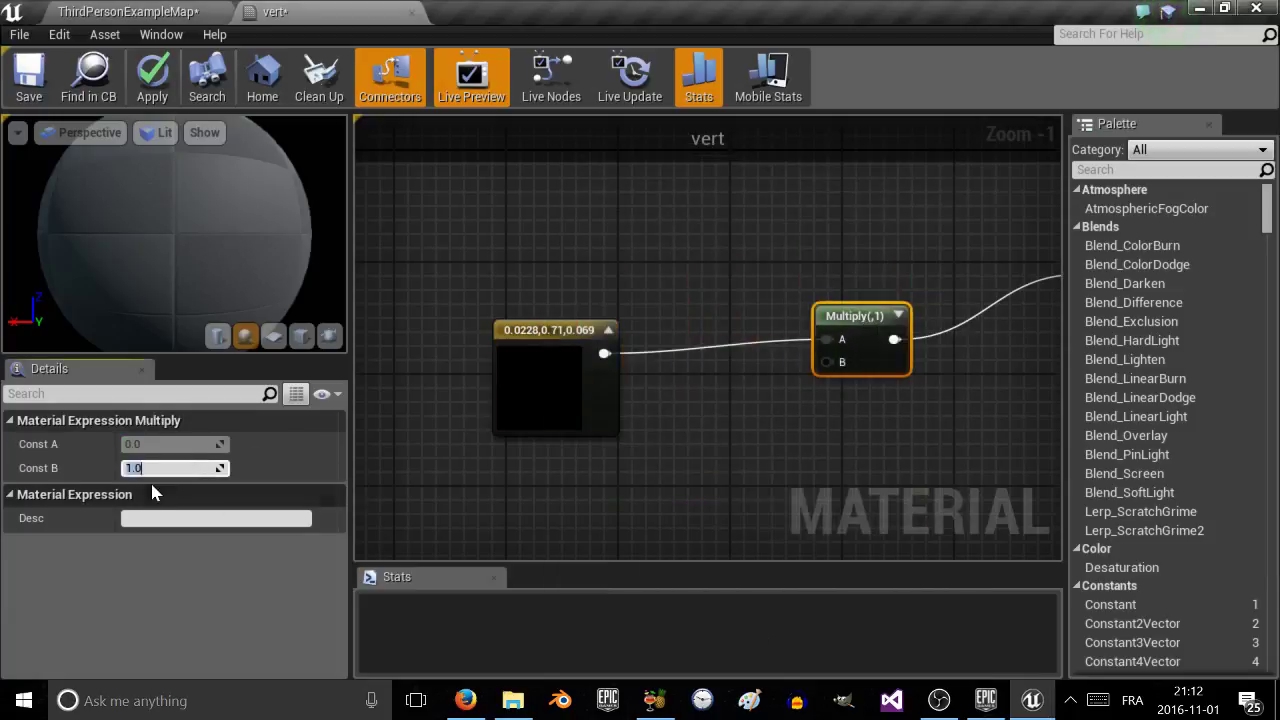
key(Return)
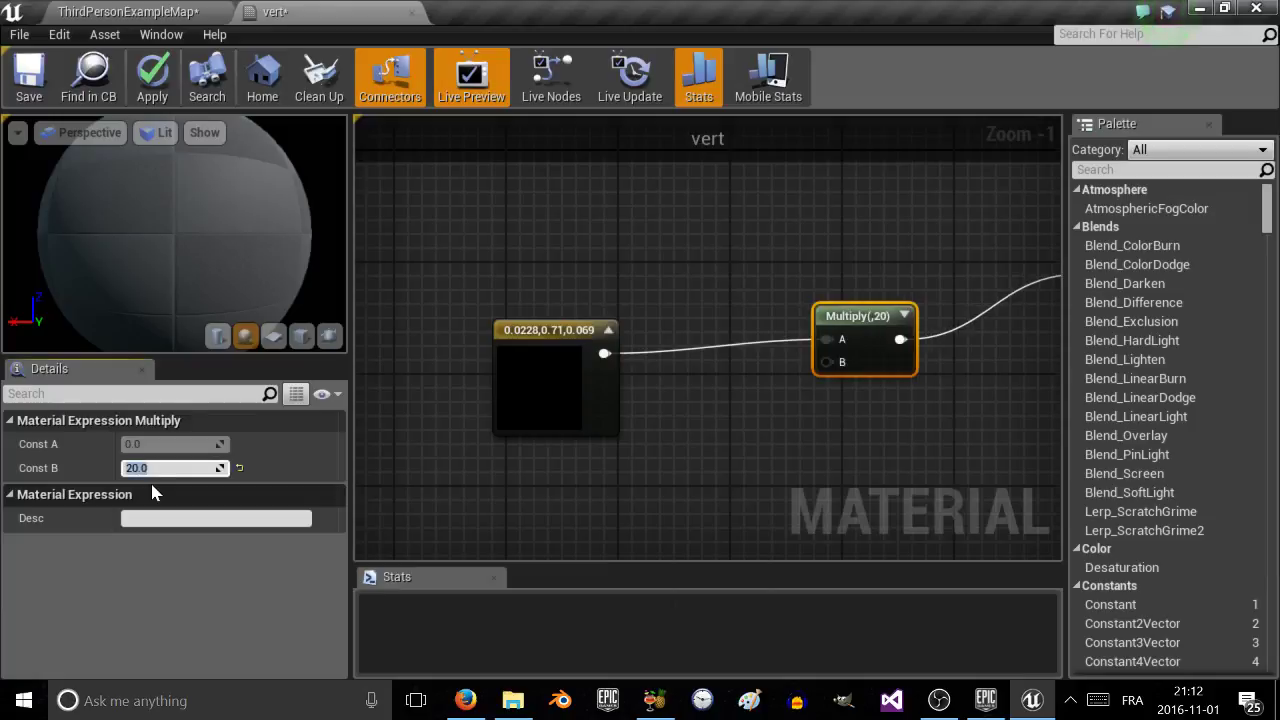
click(655, 430)
Examine the vert node graph and the preview sphere to check the material's emissive glow.
scroll(818, 383, down, 4)
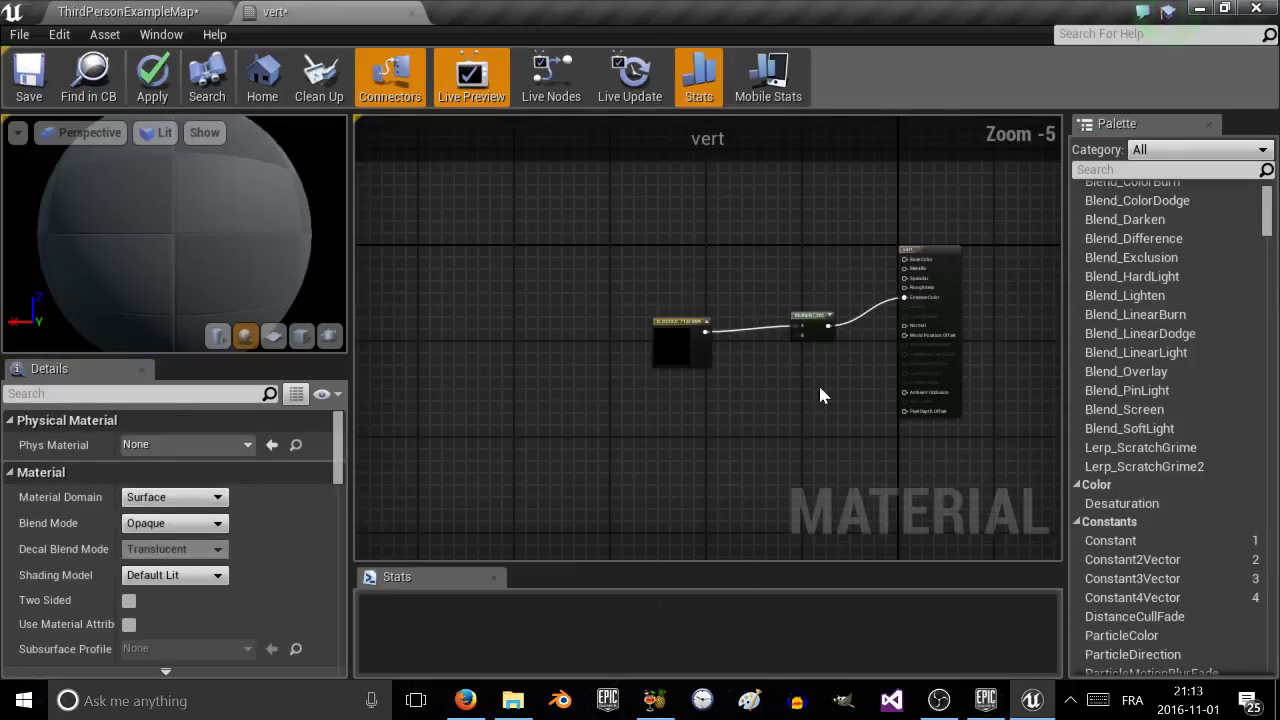
scroll(826, 385, up, 3)
scroll(826, 385, down, 2)
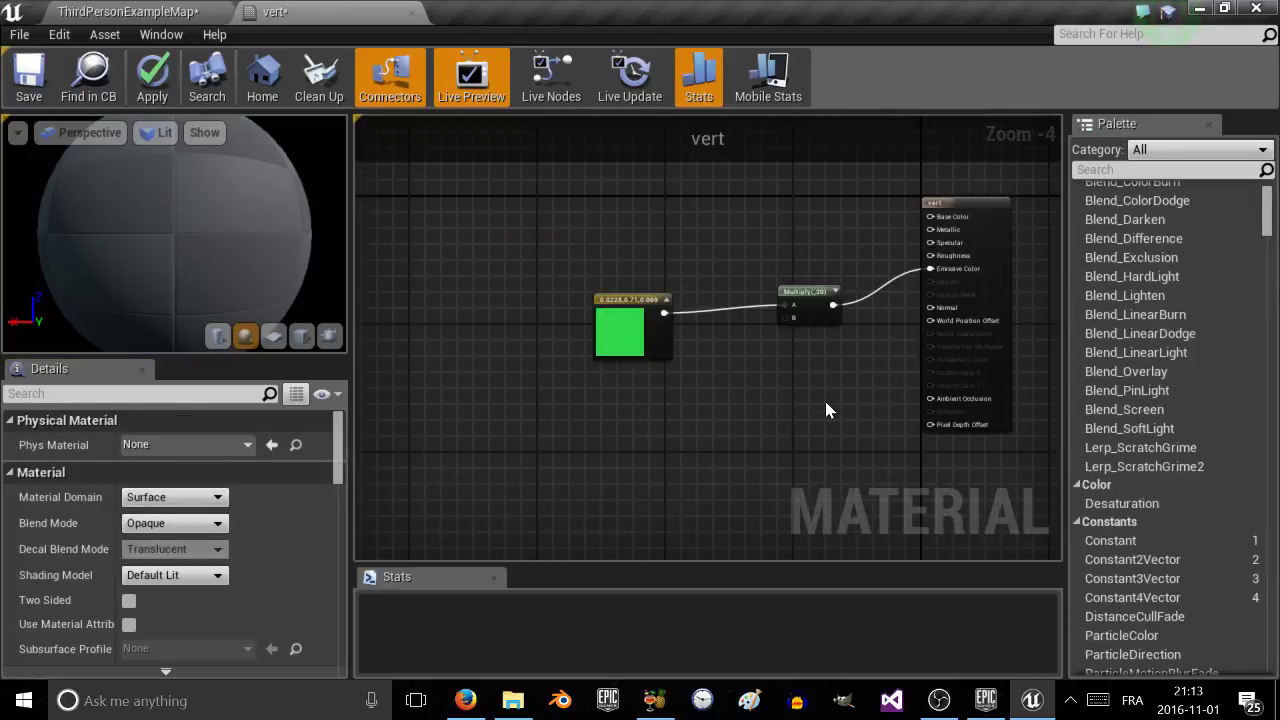
scroll(825, 401, up, 2)
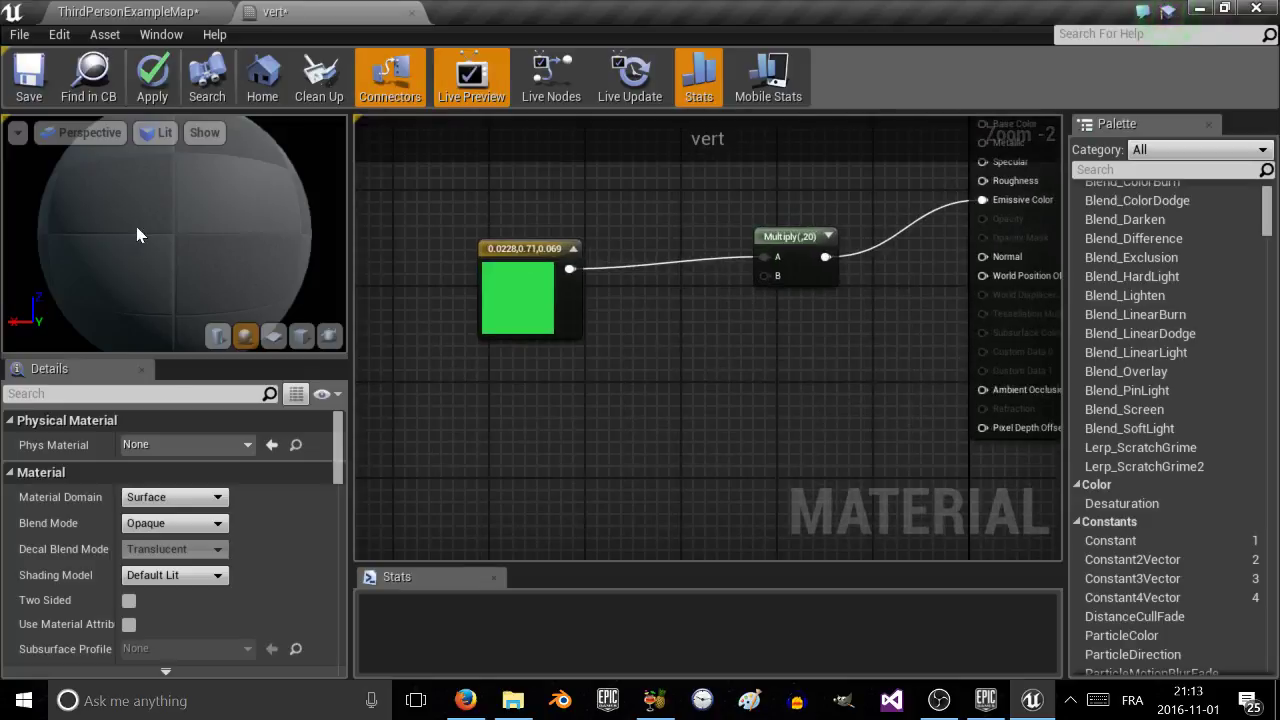
scroll(136, 224, down, 5)
scroll(138, 233, up, 4)
scroll(138, 233, down, 1)
scroll(138, 233, up, 3)
scroll(138, 233, down, 6)
scroll(138, 233, up, 3)
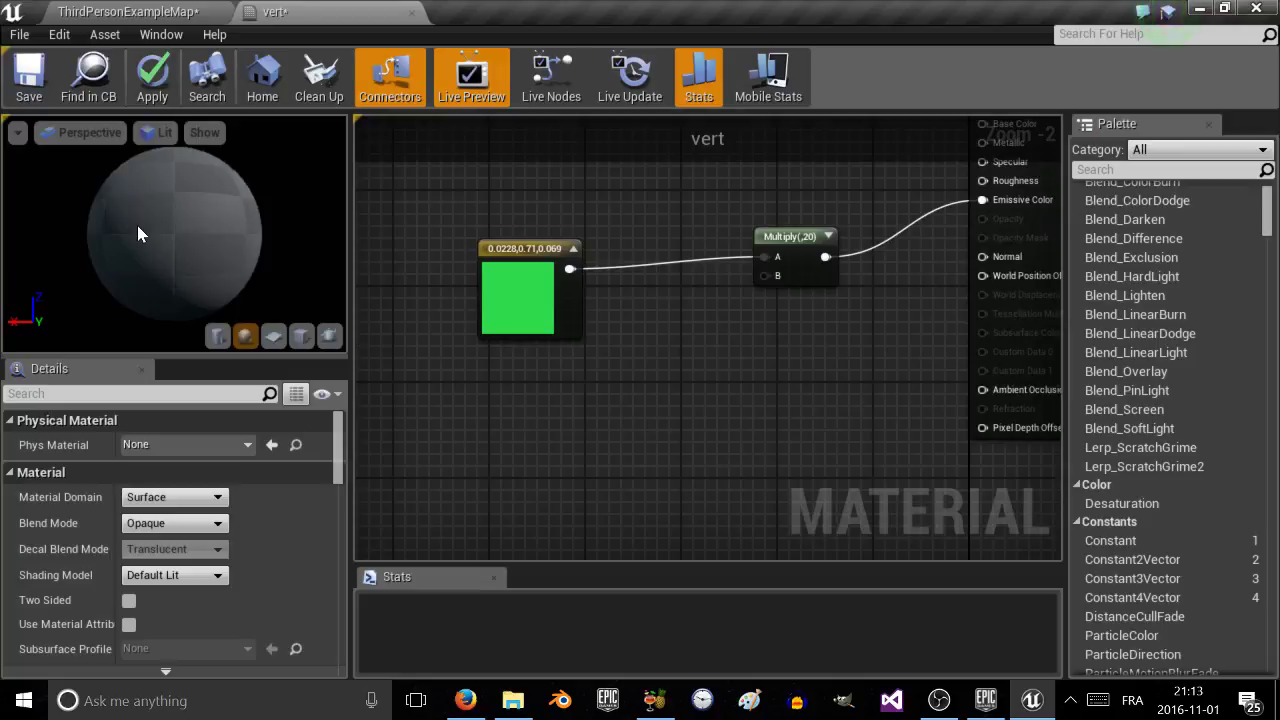
scroll(150, 218, down, 2)
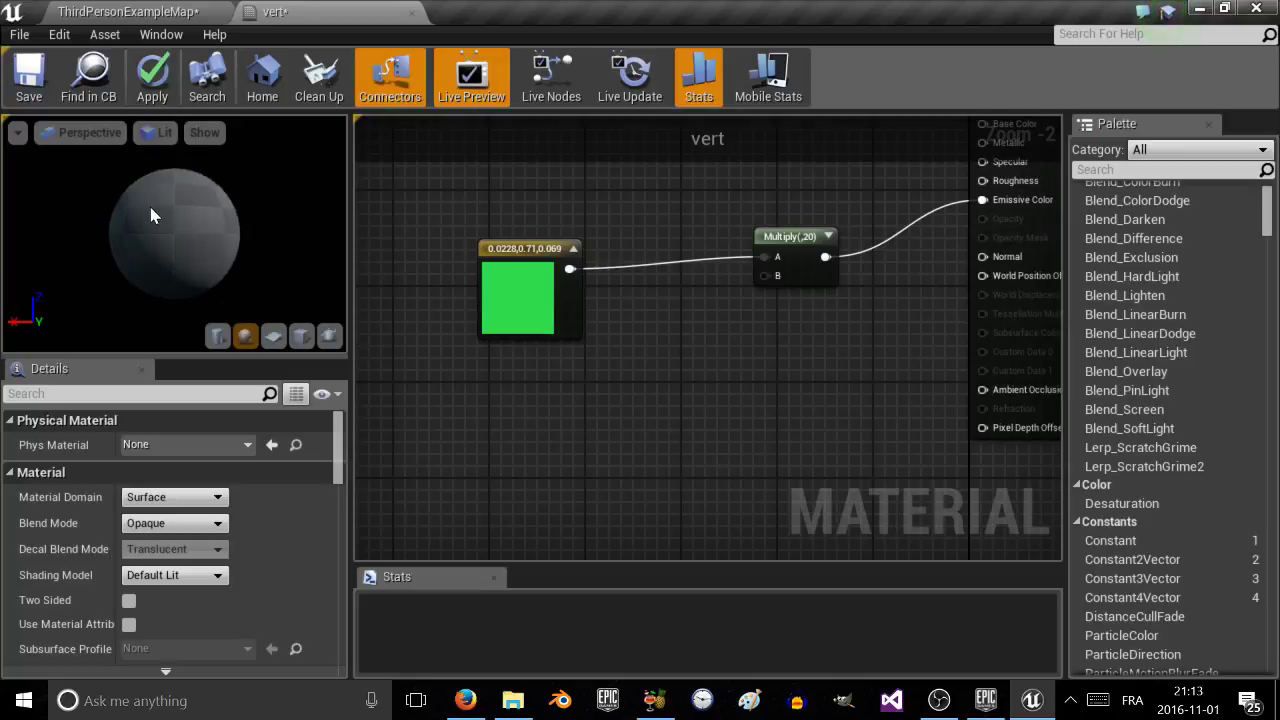
scroll(164, 207, up, 3)
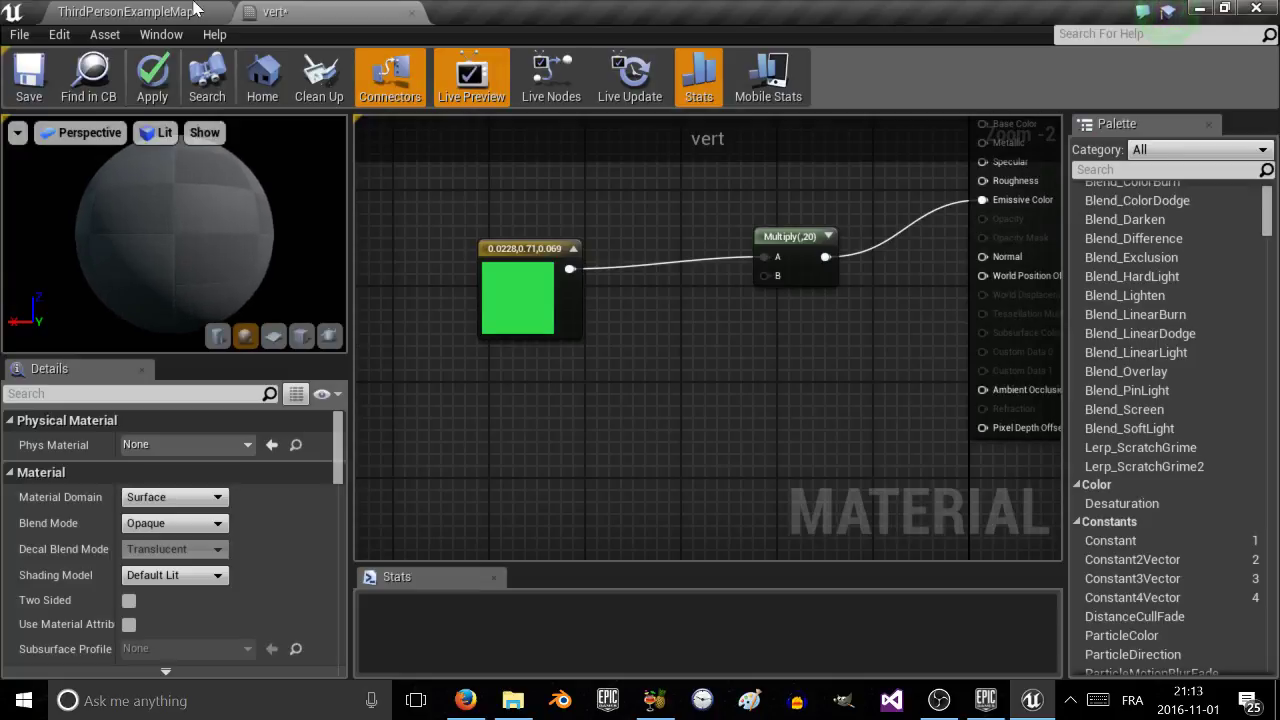
click(196, 11)
click(272, 11)
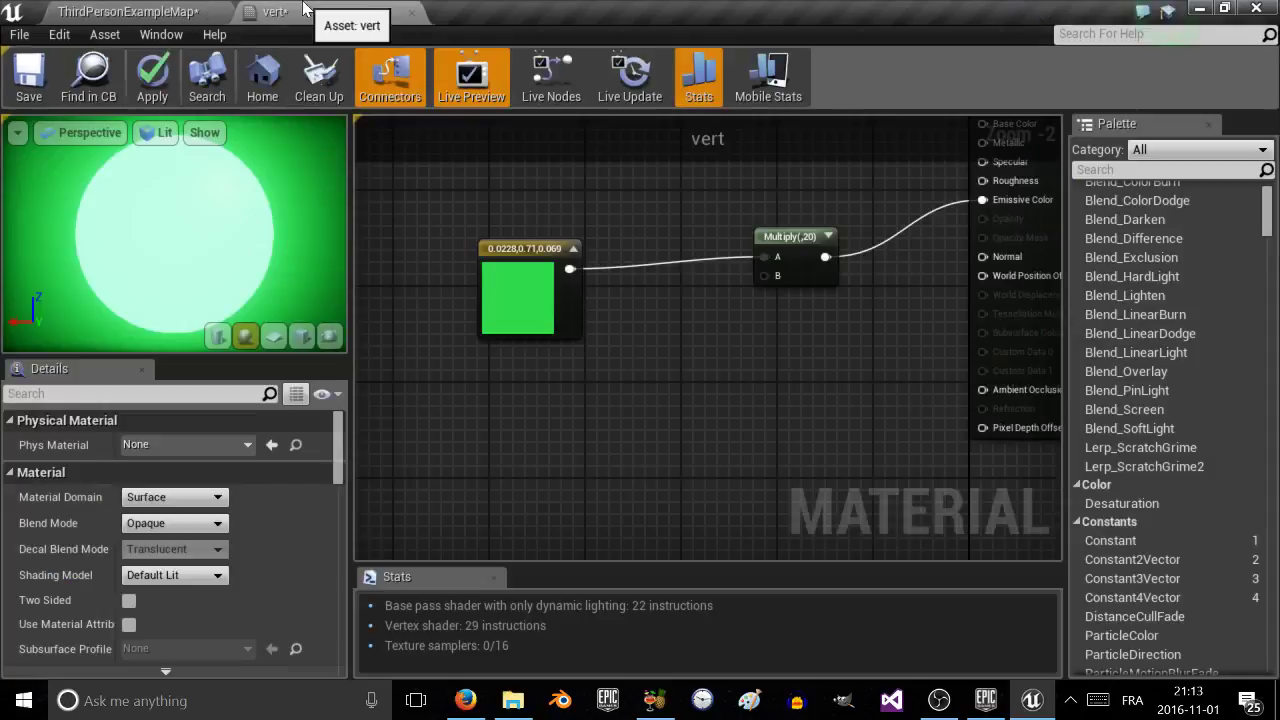
scroll(186, 238, up, 1)
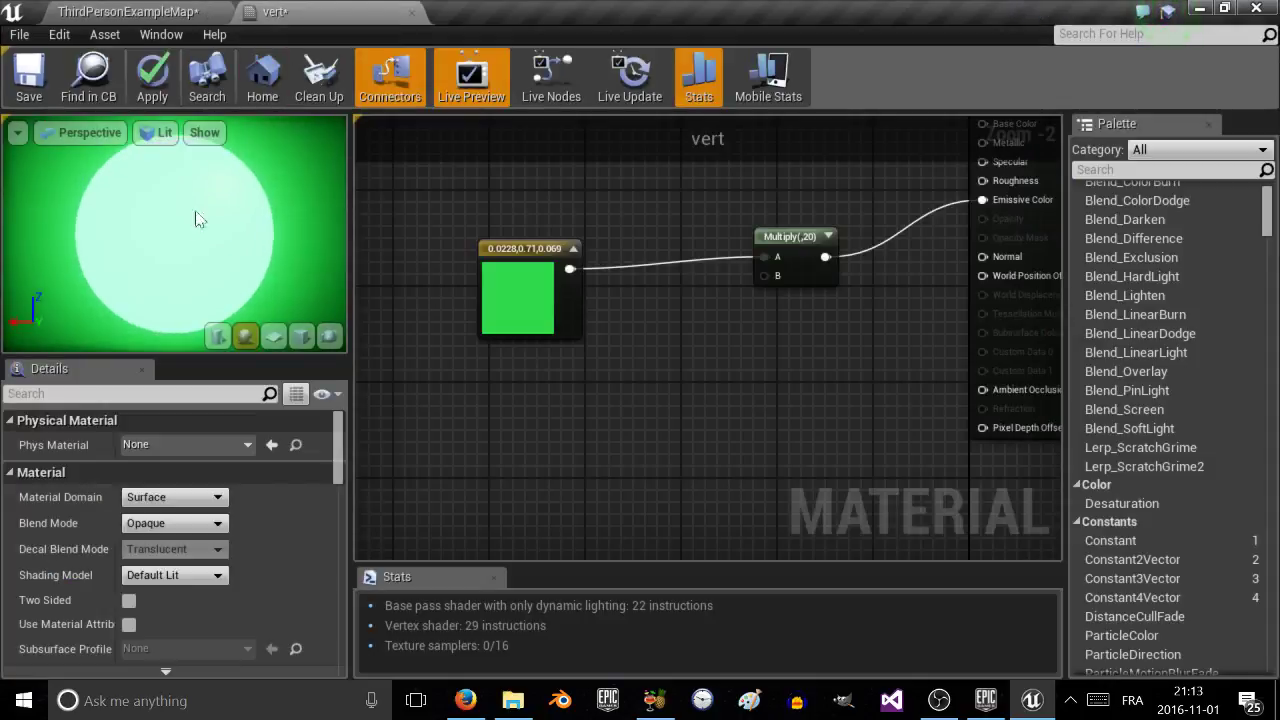
Apply and save the vert material changes, and close its editor.
click(151, 85)
click(30, 66)
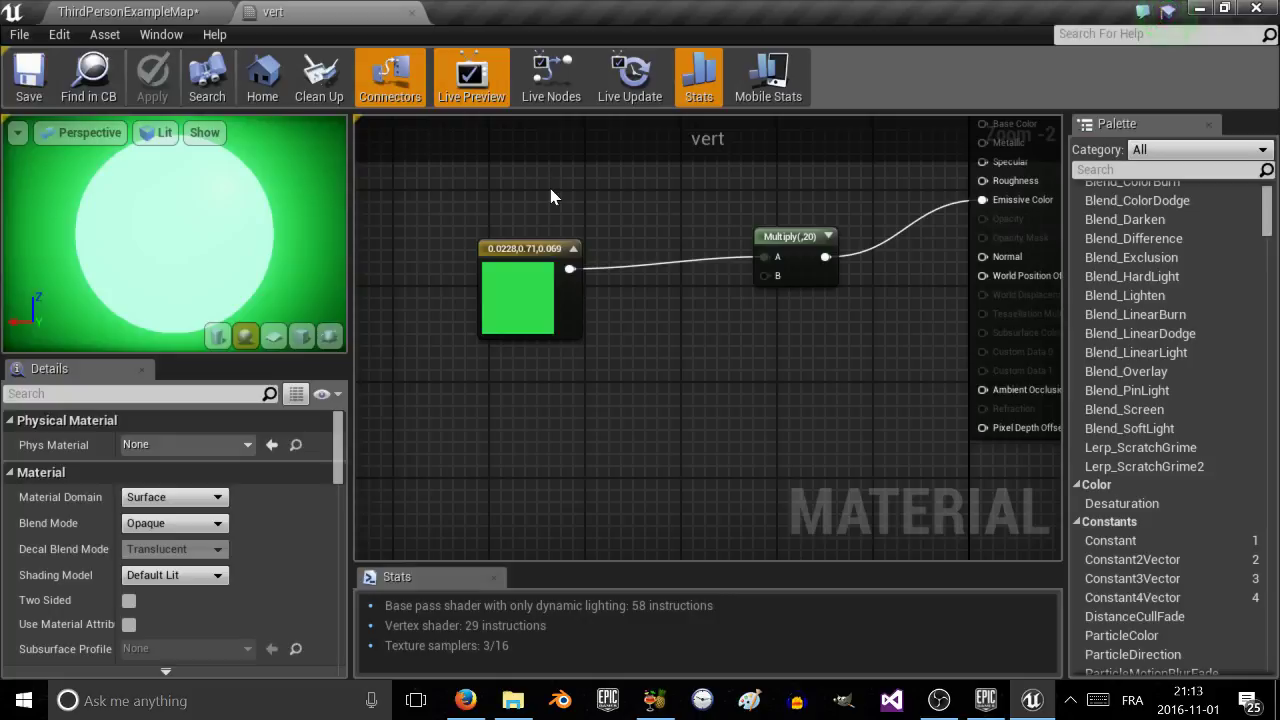
click(413, 14)
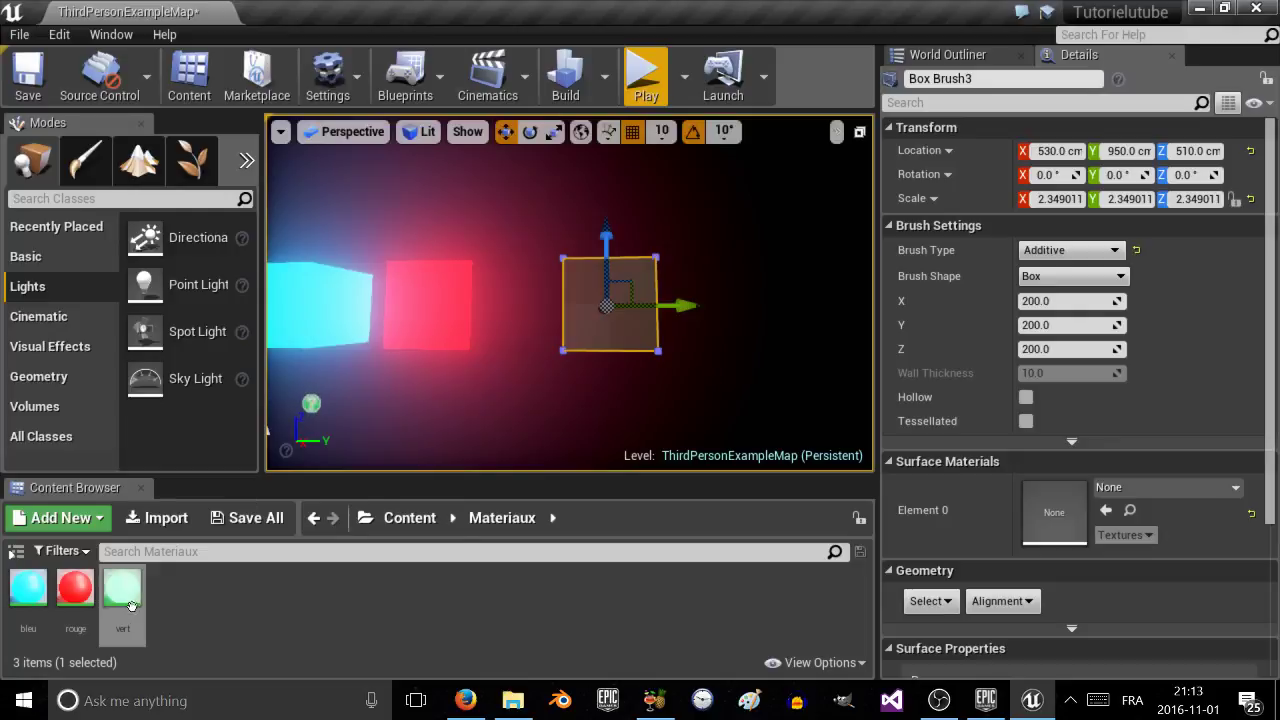
Assign the vert material to the third box brush and view all three boxes together.
drag(122, 592, 618, 342)
right_drag(618, 342, 569, 352)
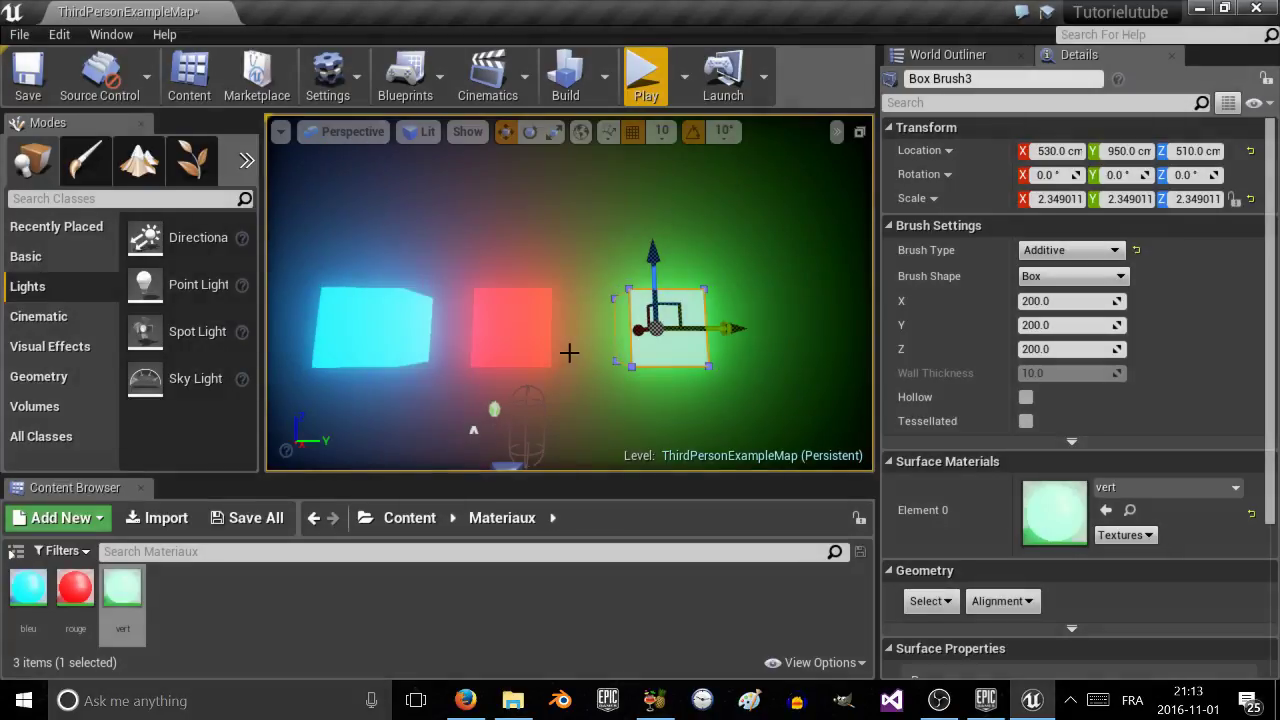
mouse_move(575, 282)
right_down()
mouse_move(550, 305)
mouse_move(430, 225)
mouse_move(495, 225)
mouse_move(520, 245)
mouse_move(525, 347)
mouse_move(530, 285)
mouse_move(540, 295)
right_up()
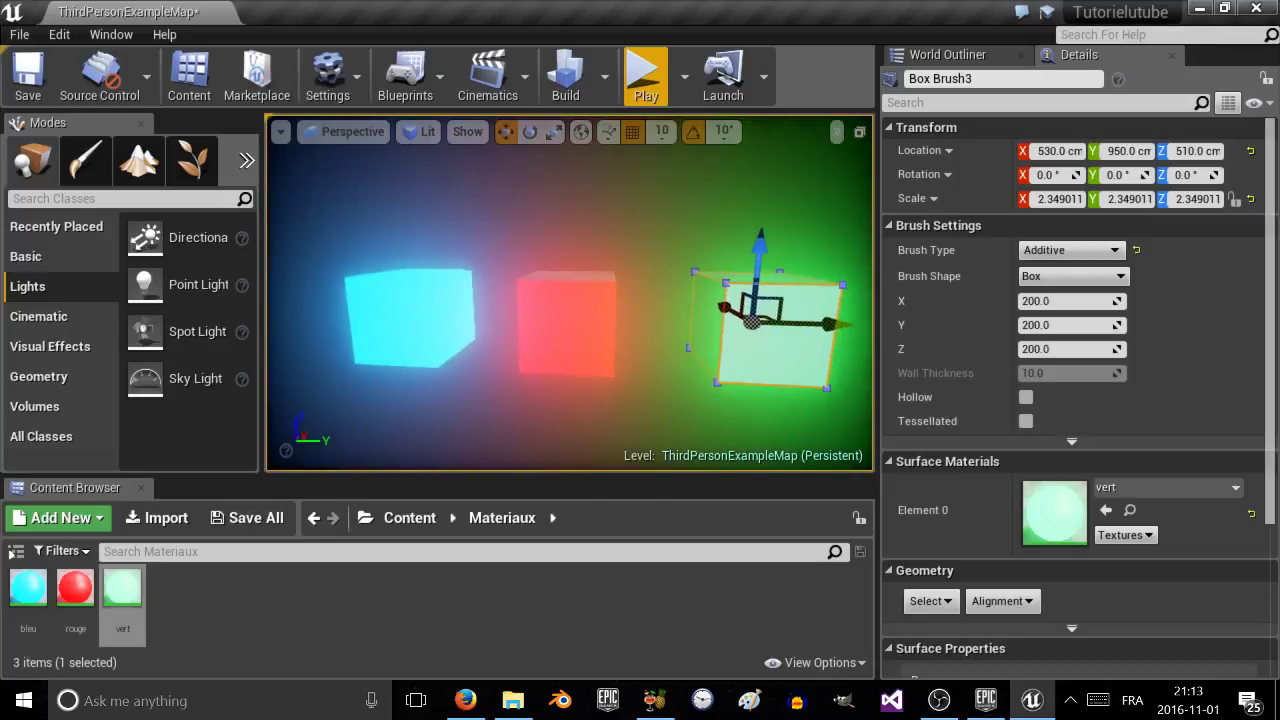
Move the red box brush to Y 70 cm and the blue box brush to Y -790 cm.
click(560, 310)
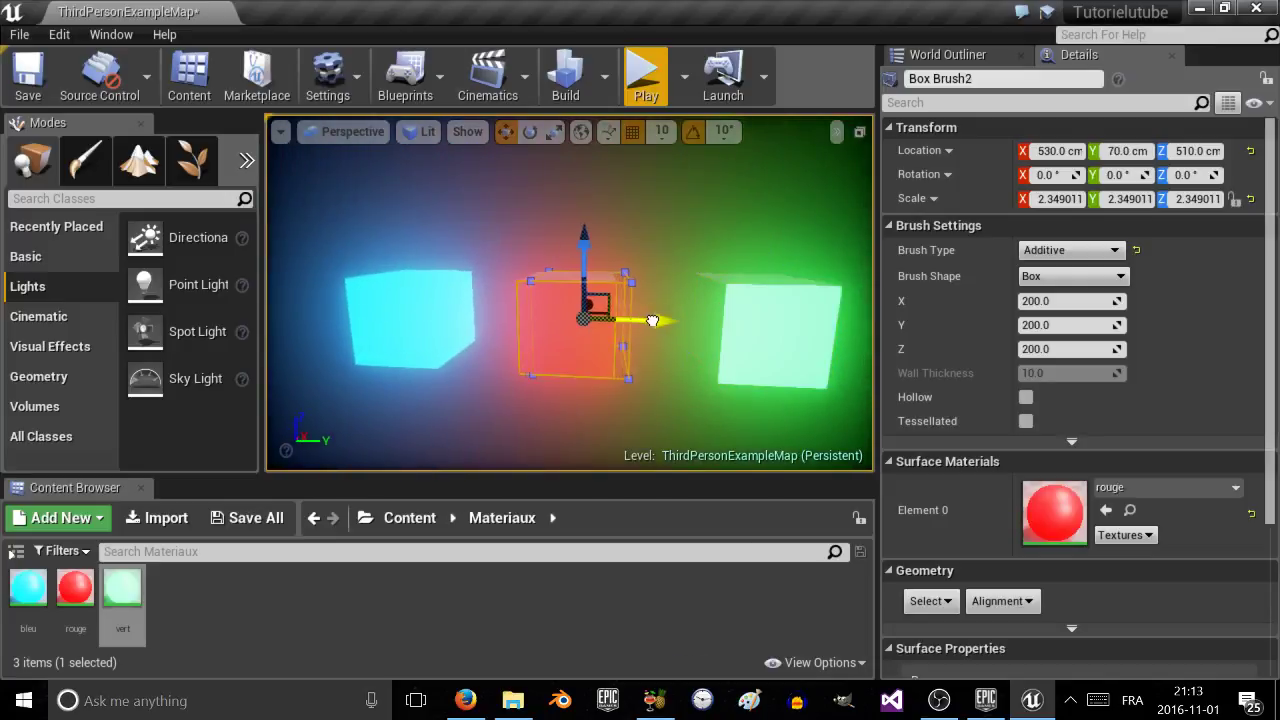
click(451, 297)
drag(492, 315, 510, 320)
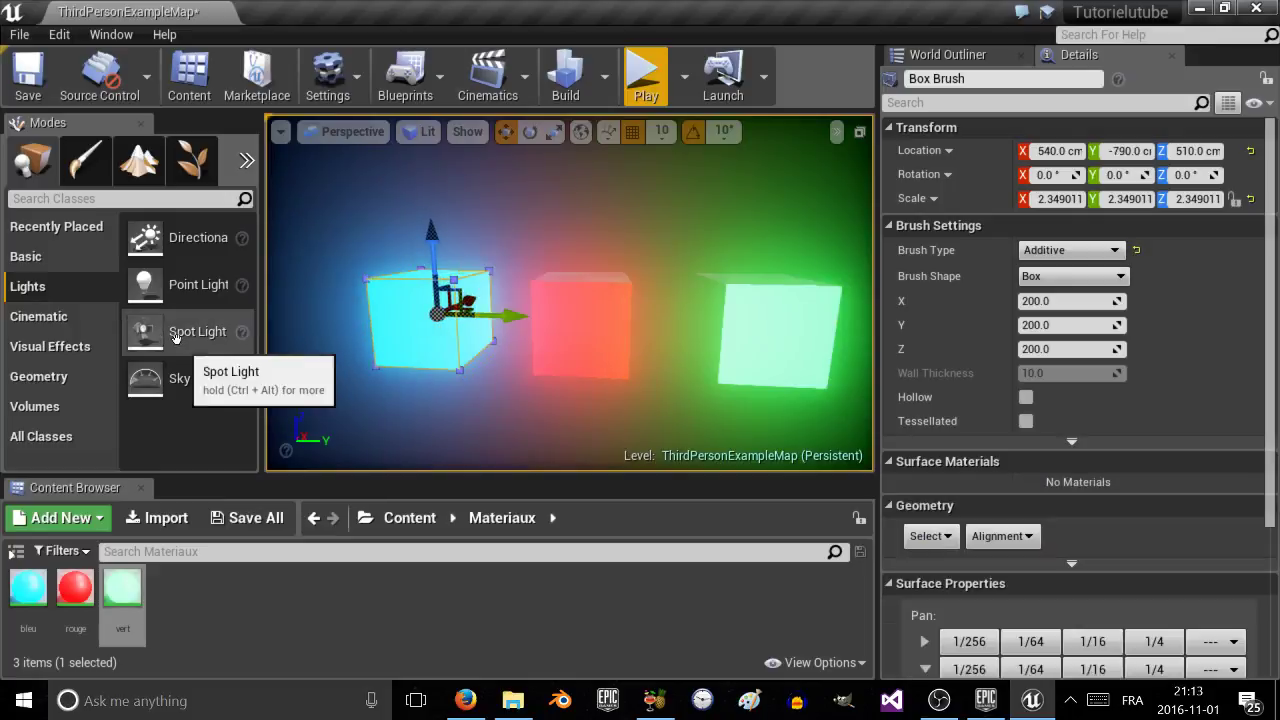
Discard the trial spot light and place a point light near the blue box at X 870, Y -1090, Z 480 cm.
drag(387, 385, 384, 278)
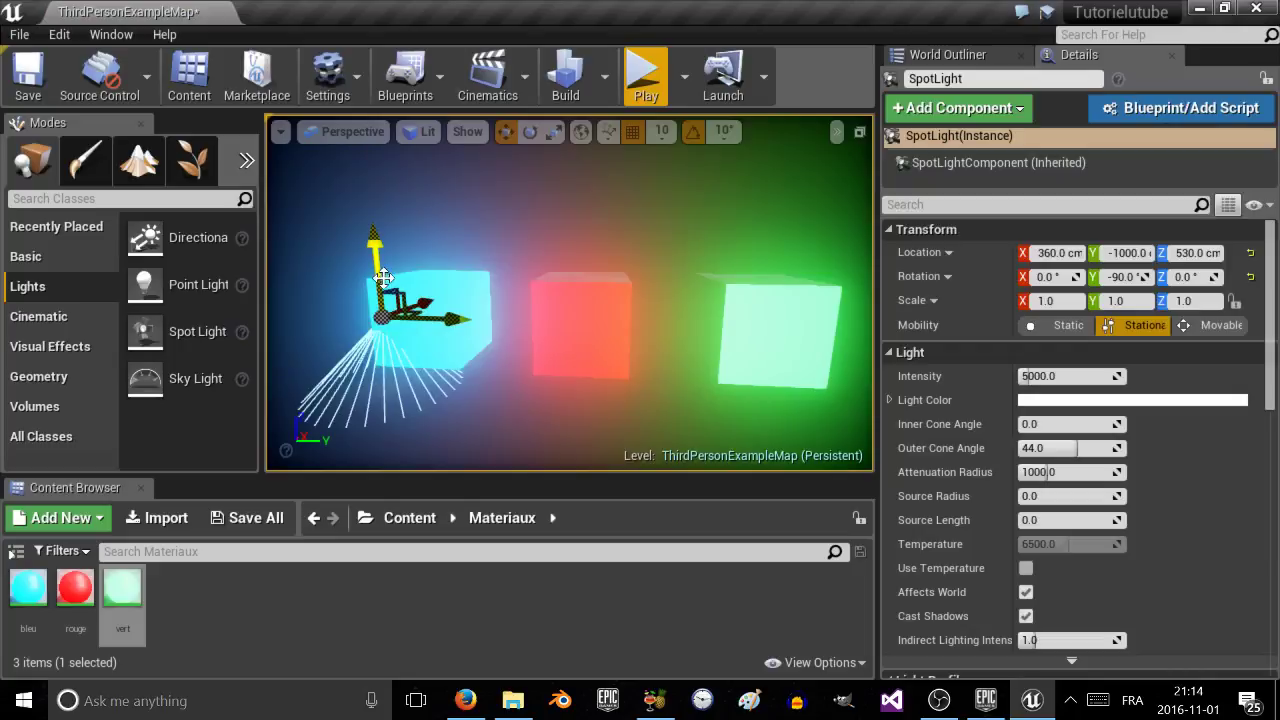
key(Delete)
drag(196, 284, 465, 350)
drag(409, 318, 445, 293)
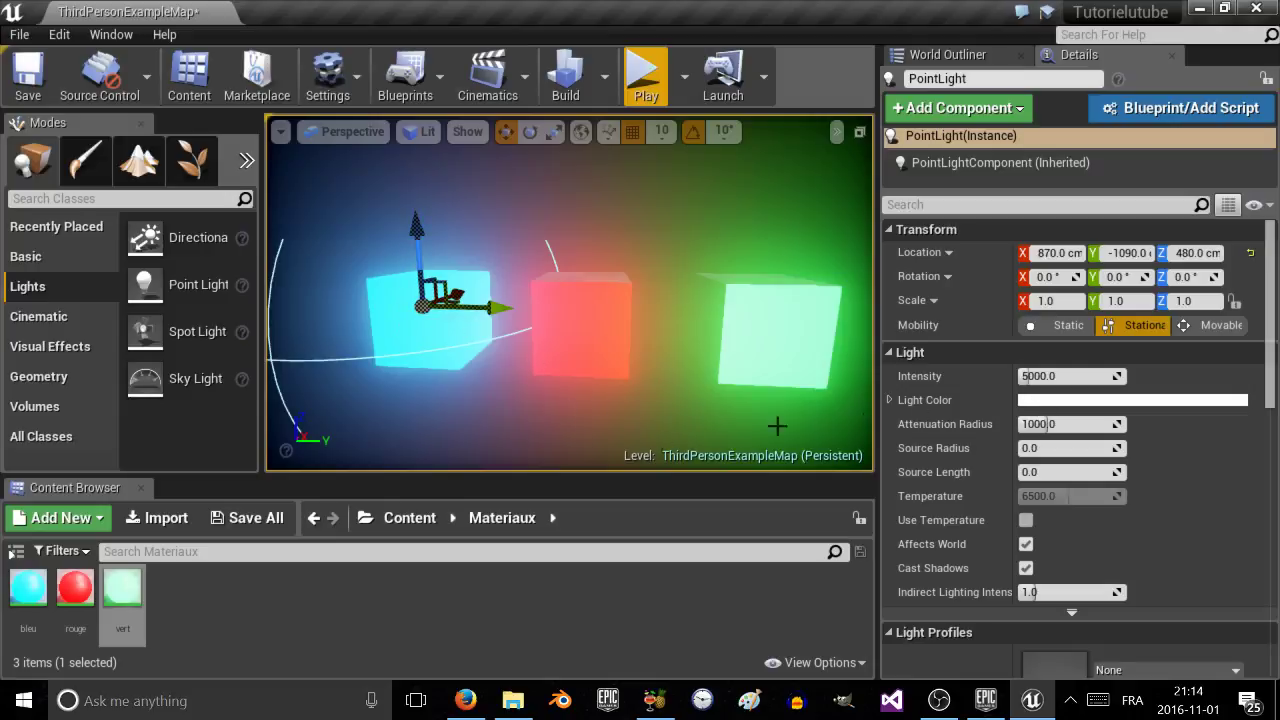
Set the point light's colour to light blue, R 0.25, G 0.88, B 1.0.
click(1037, 401)
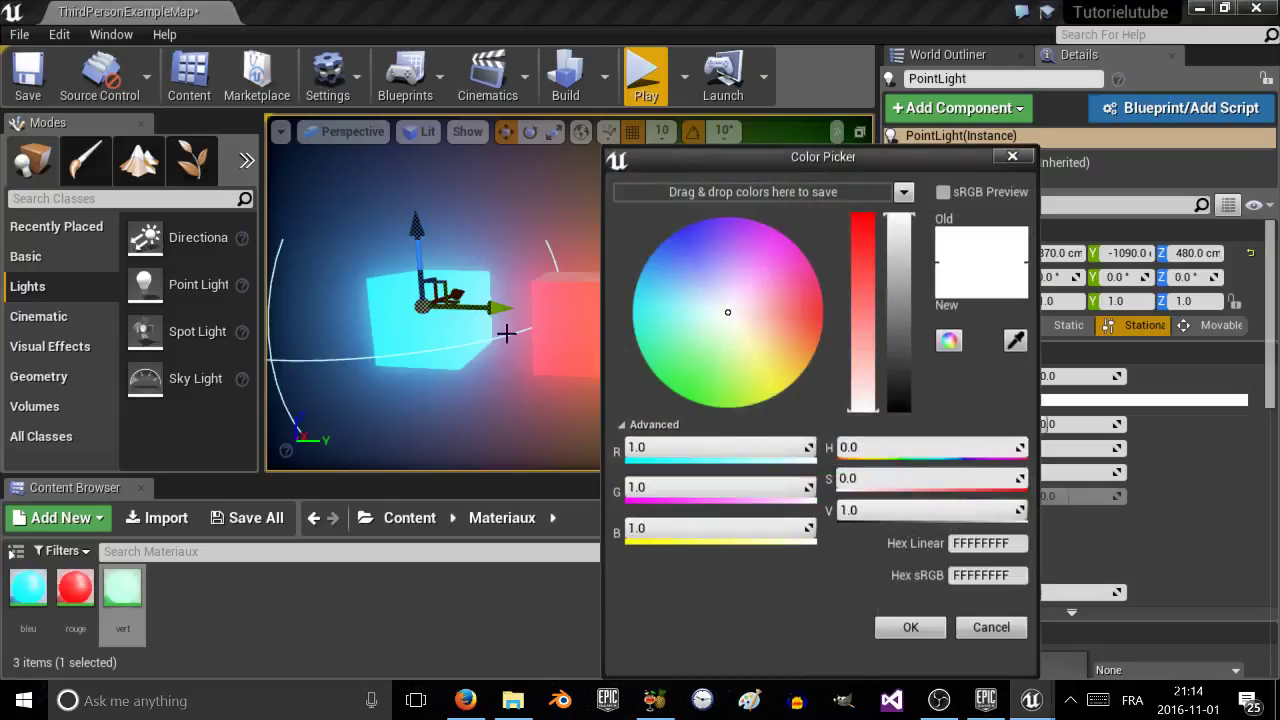
drag(721, 313, 657, 301)
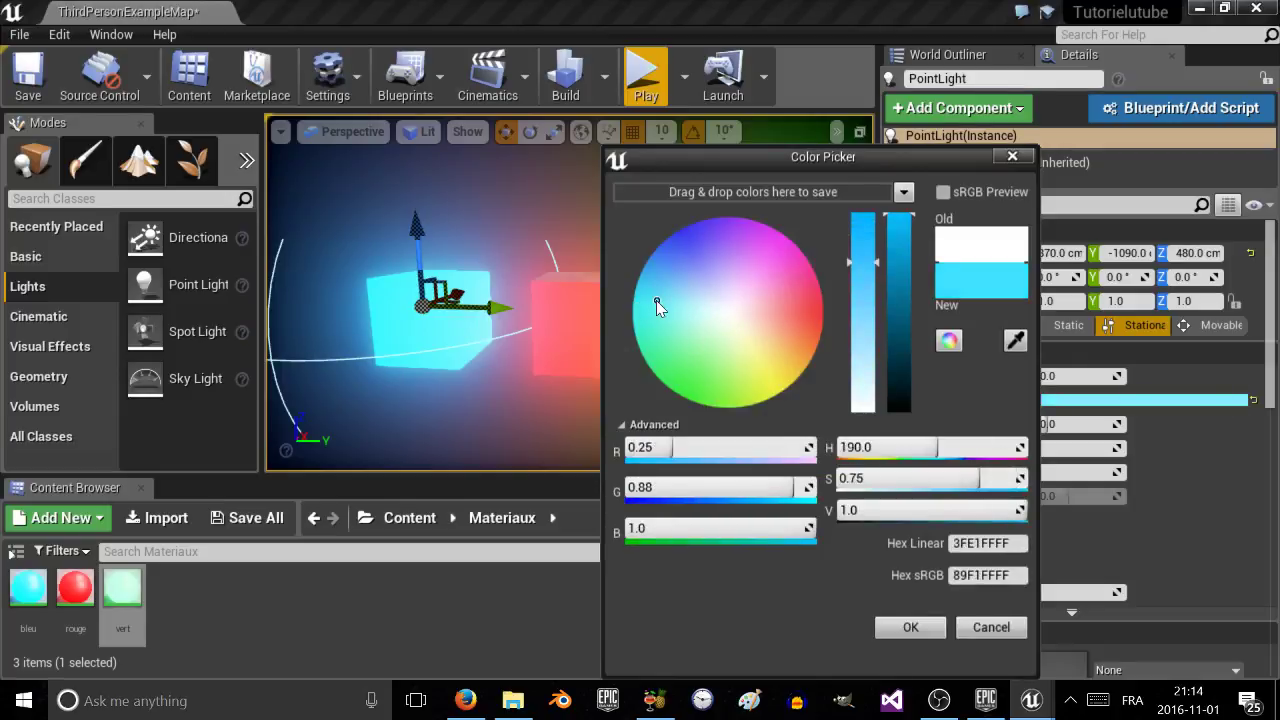
click(910, 627)
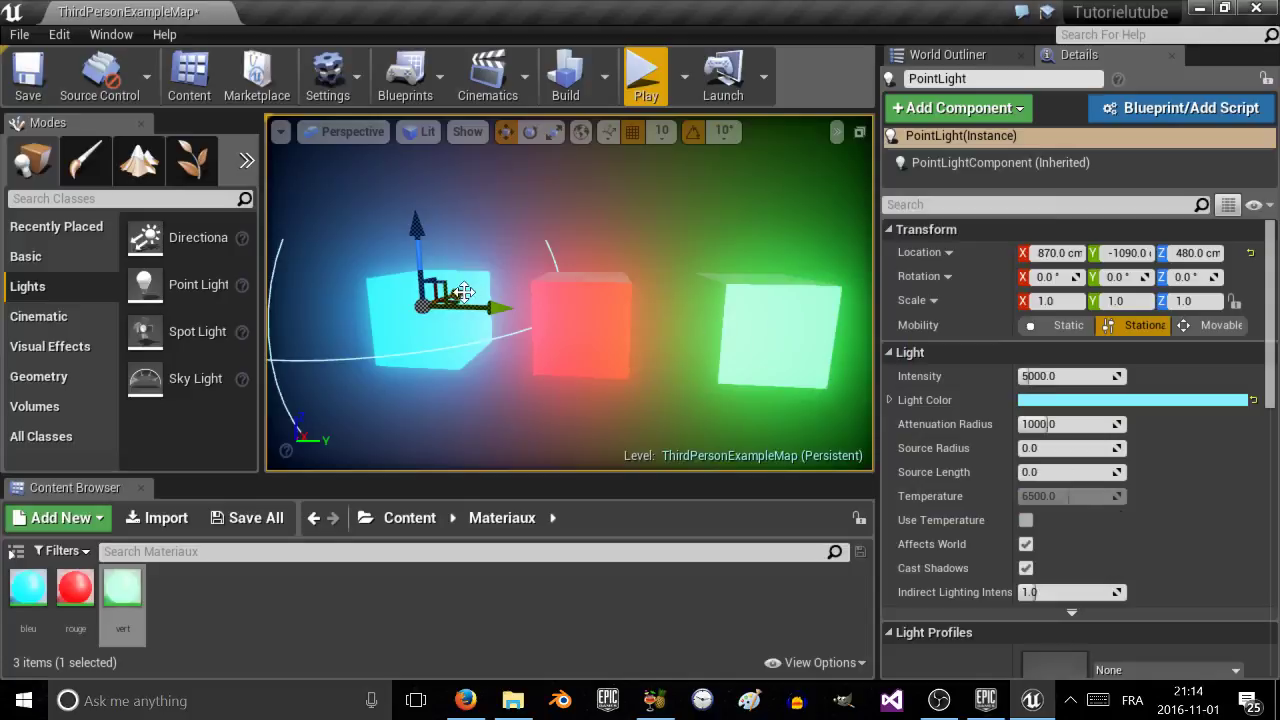
Move the point light to X 160 cm and set its intensity to 100000.
drag(462, 295, 467, 316)
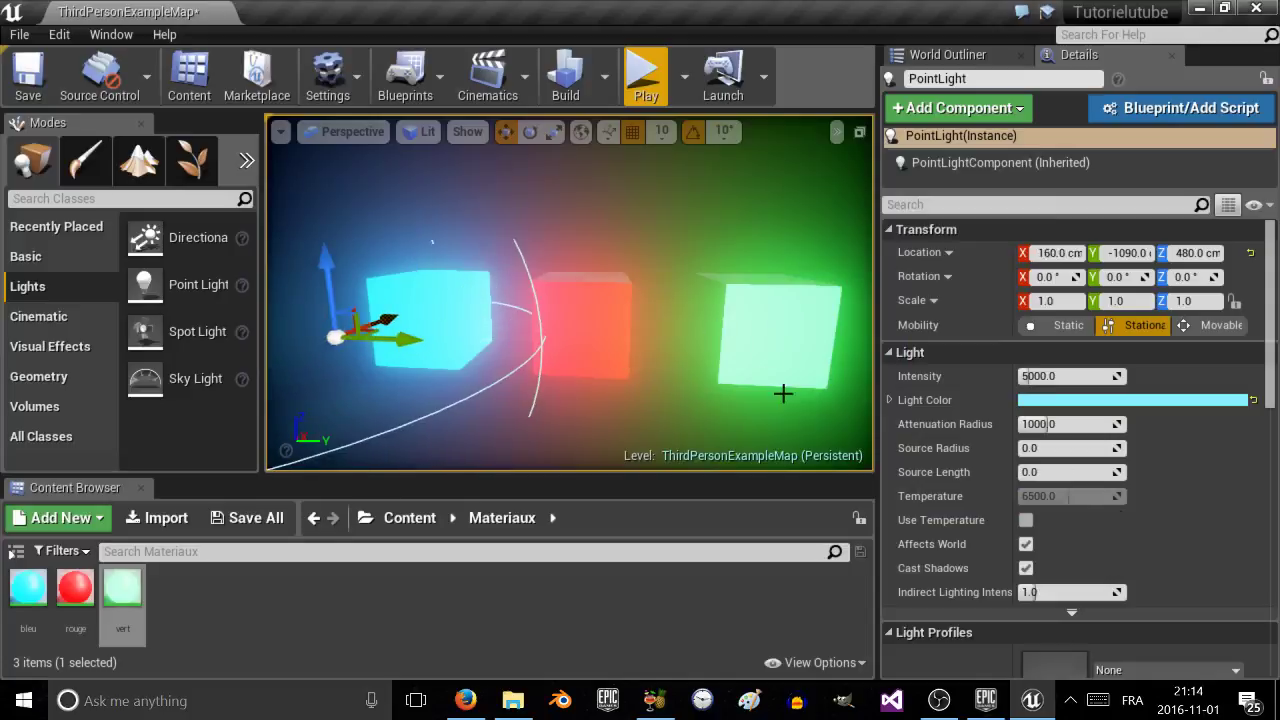
right_drag(812, 416, 759, 411)
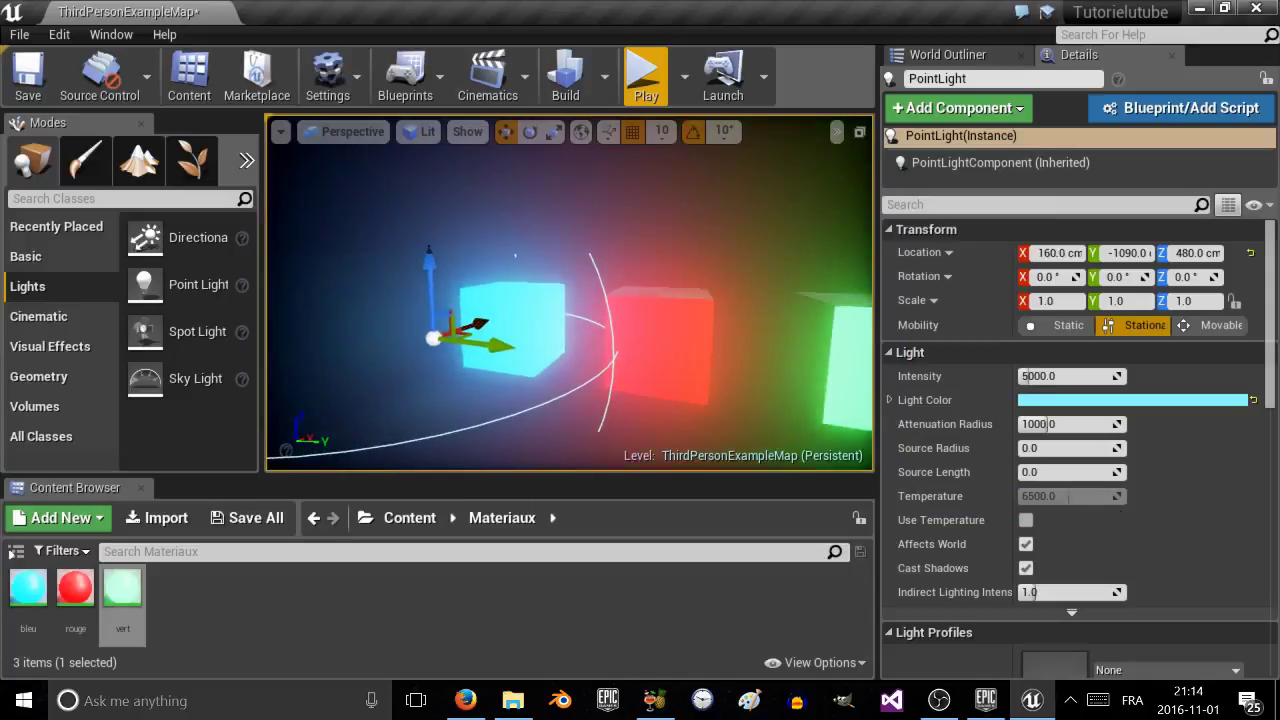
click(1050, 376)
text(100000)
key(Return)
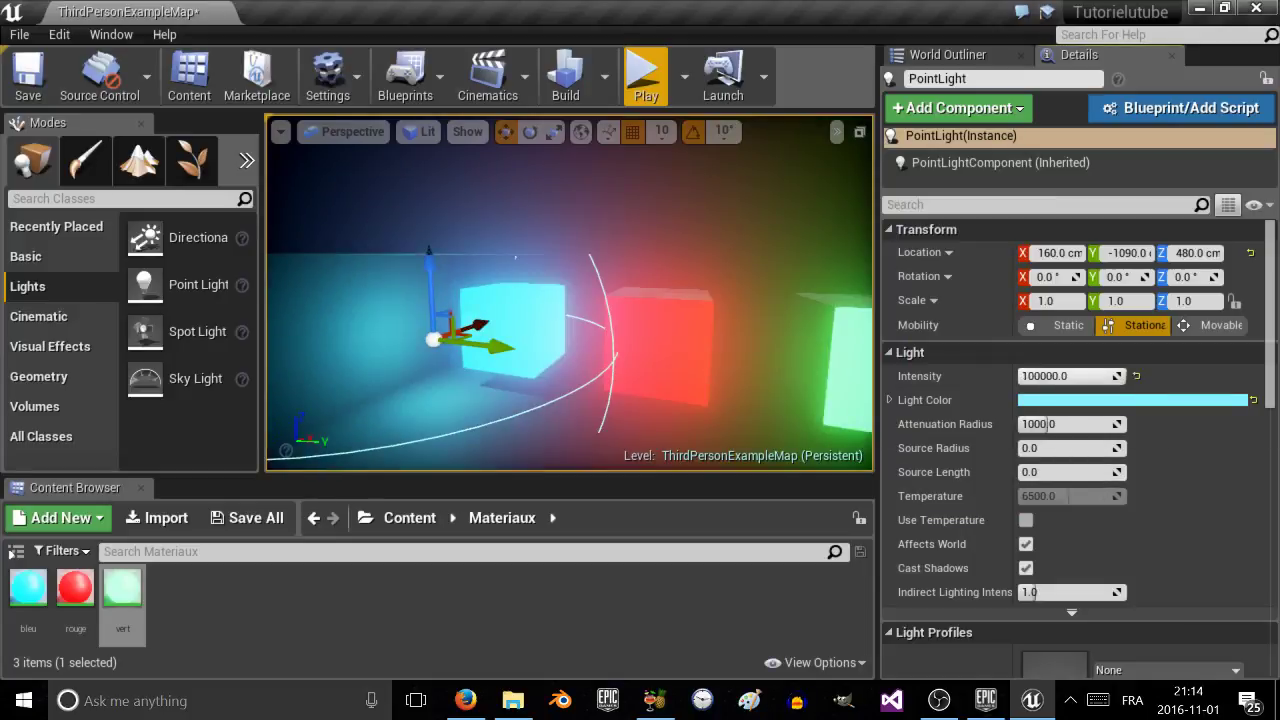
Shift the point light to X 50 cm and the blue box brush to X 300 cm.
drag(470, 325, 488, 387)
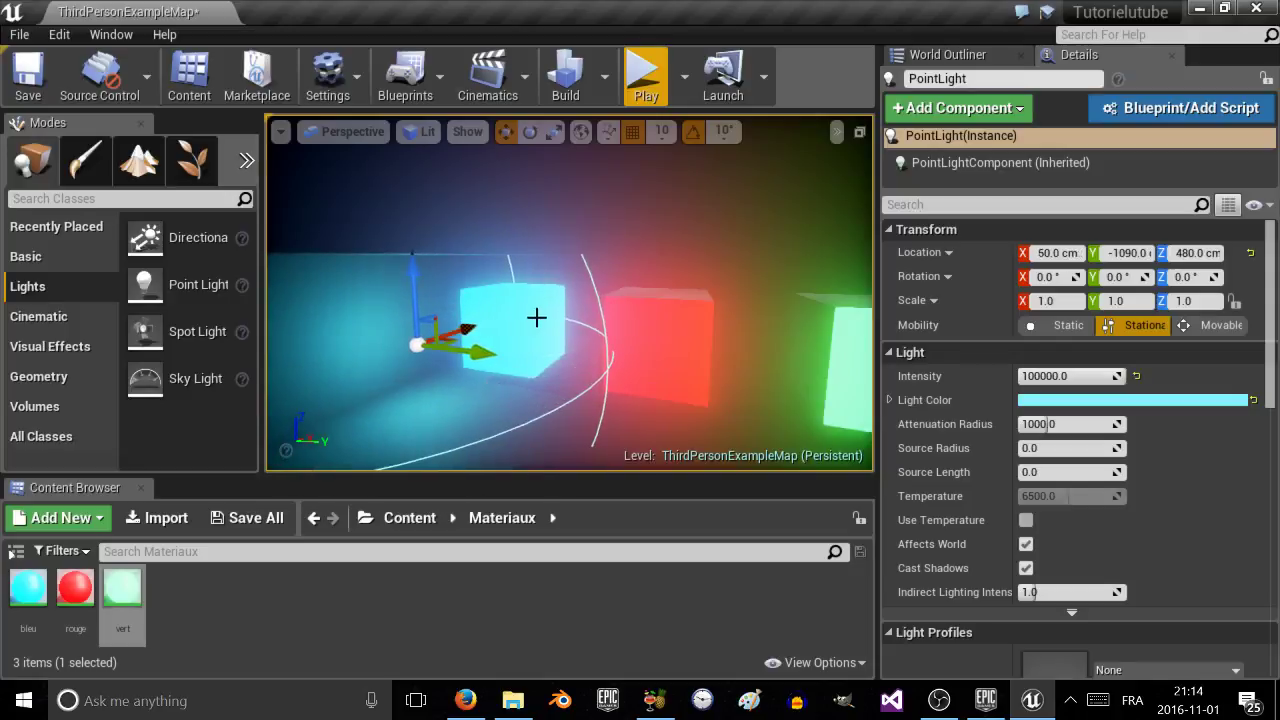
click(530, 312)
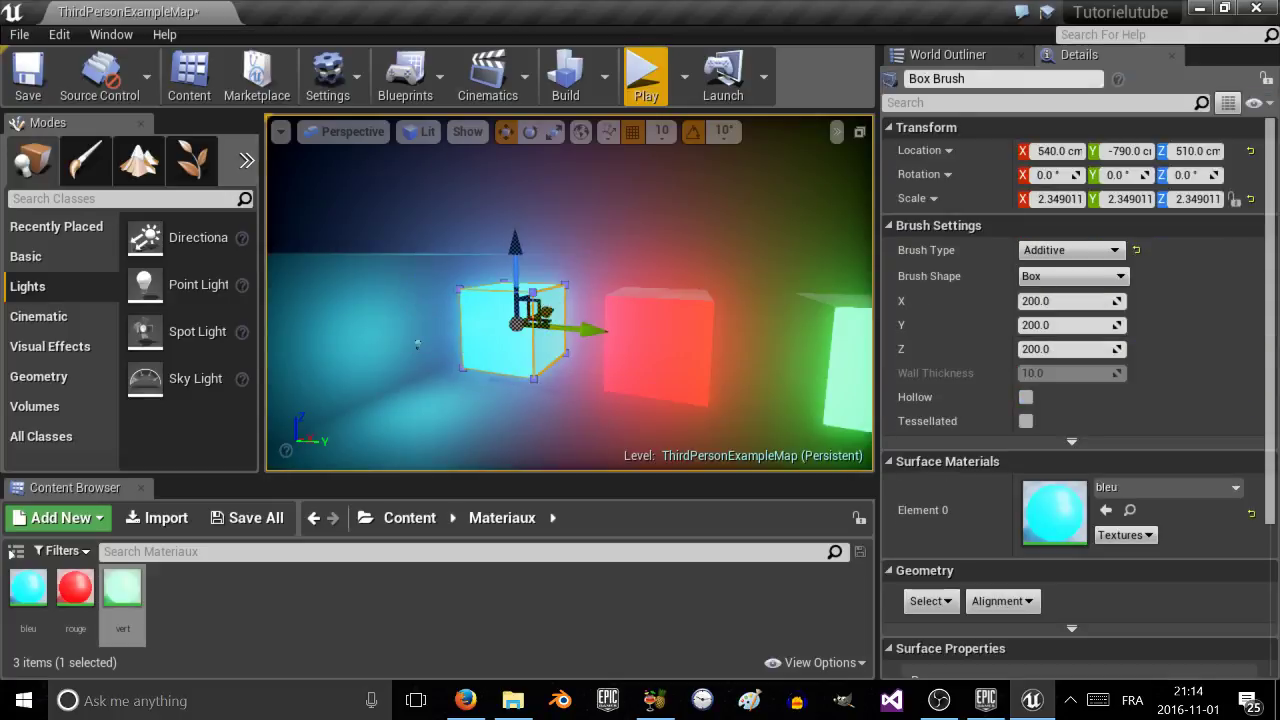
drag(545, 314, 523, 328)
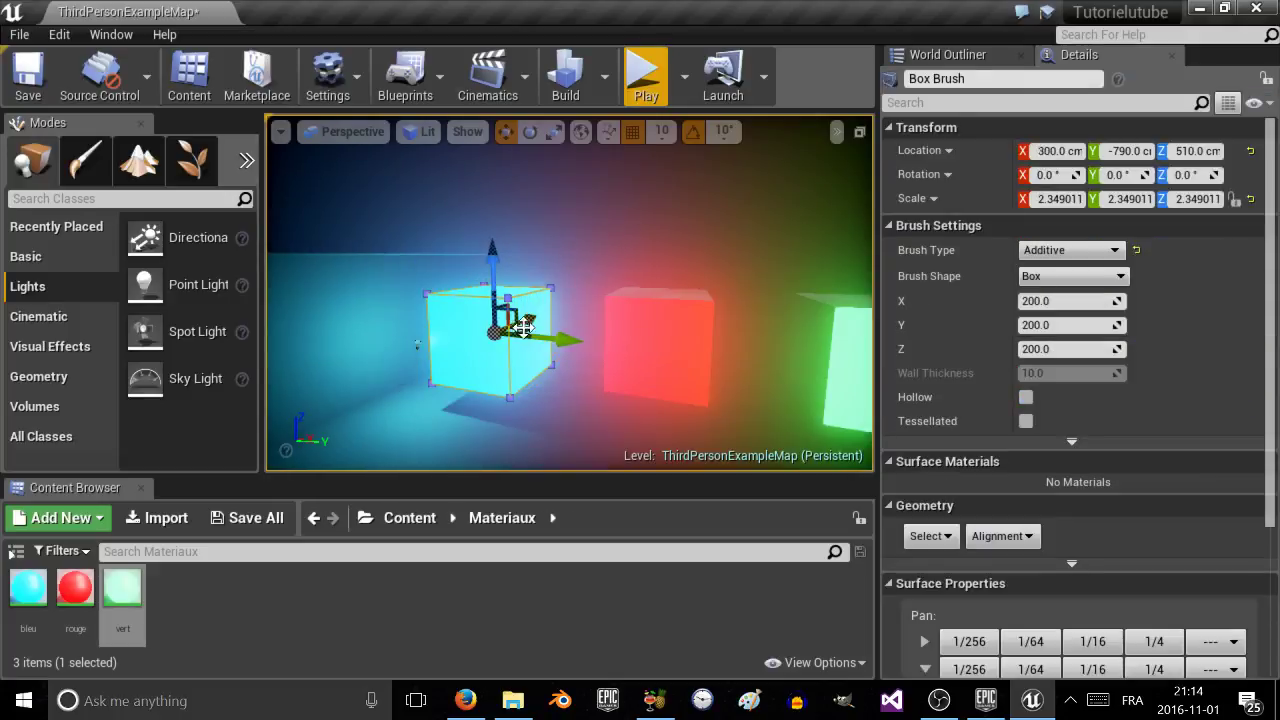
Duplicate the blue point light along the X axis, placing the copy at X 1050 cm.
click(419, 344)
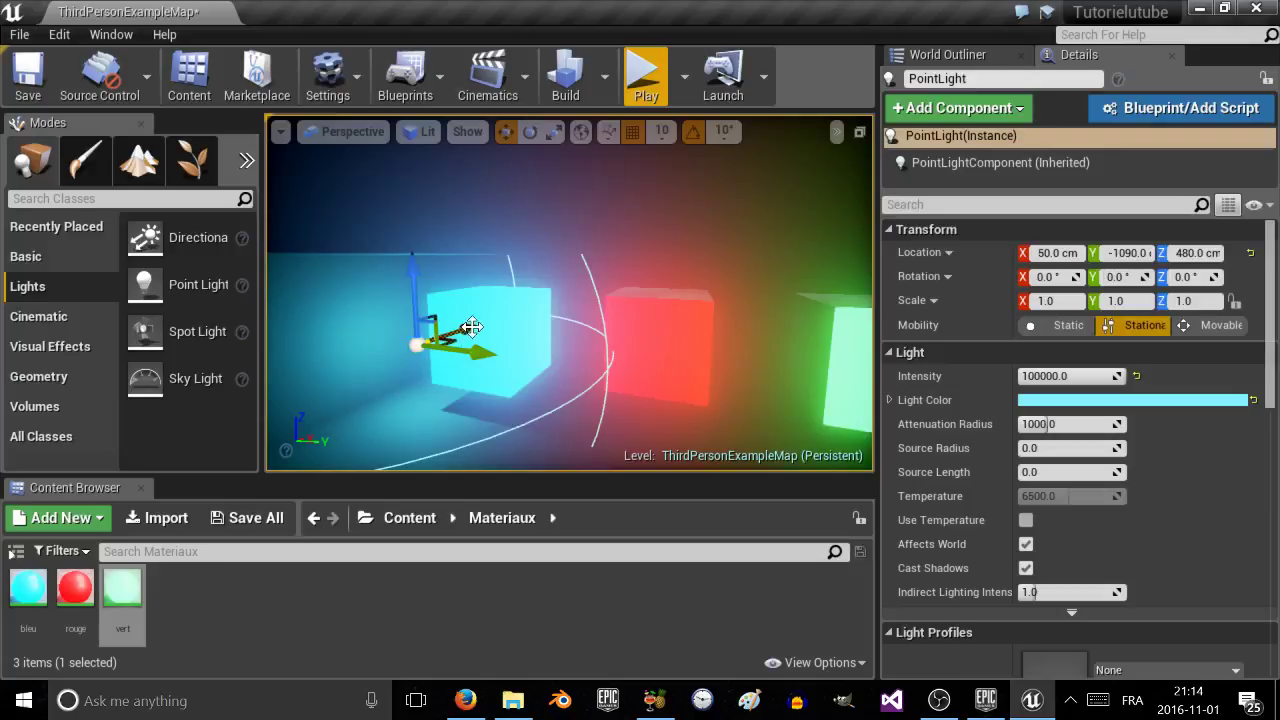
alt+drag(470, 327, 538, 307)
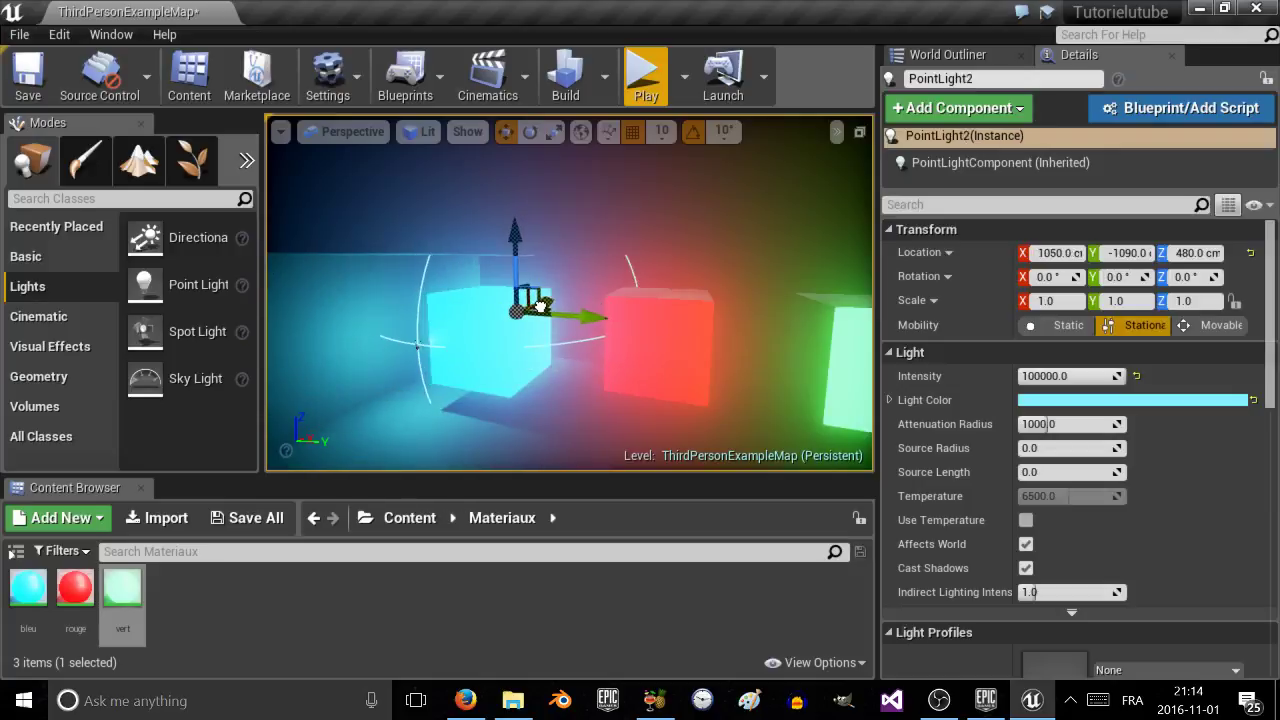
Move the red box brush along the X axis to X 210 cm.
mouse_move(594, 350)
right_down()
mouse_move(640, 346)
mouse_move(568, 363)
right_up()
click(568, 360)
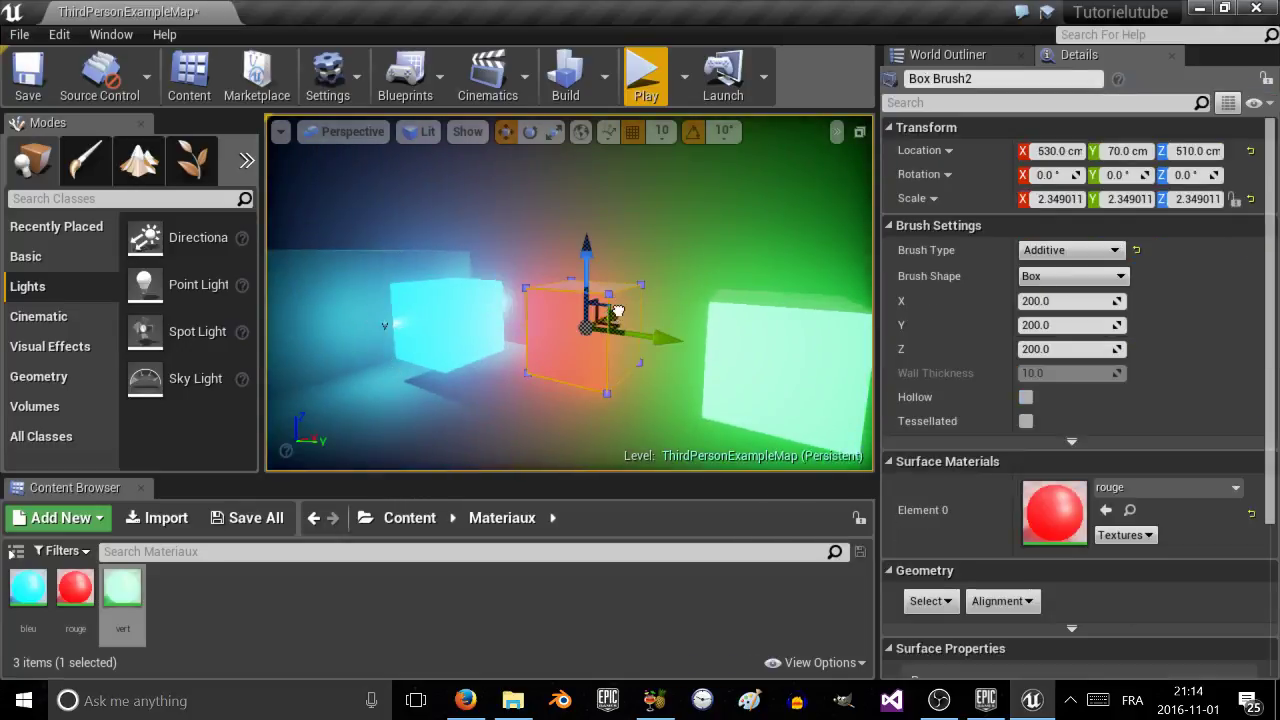
drag(617, 312, 483, 424)
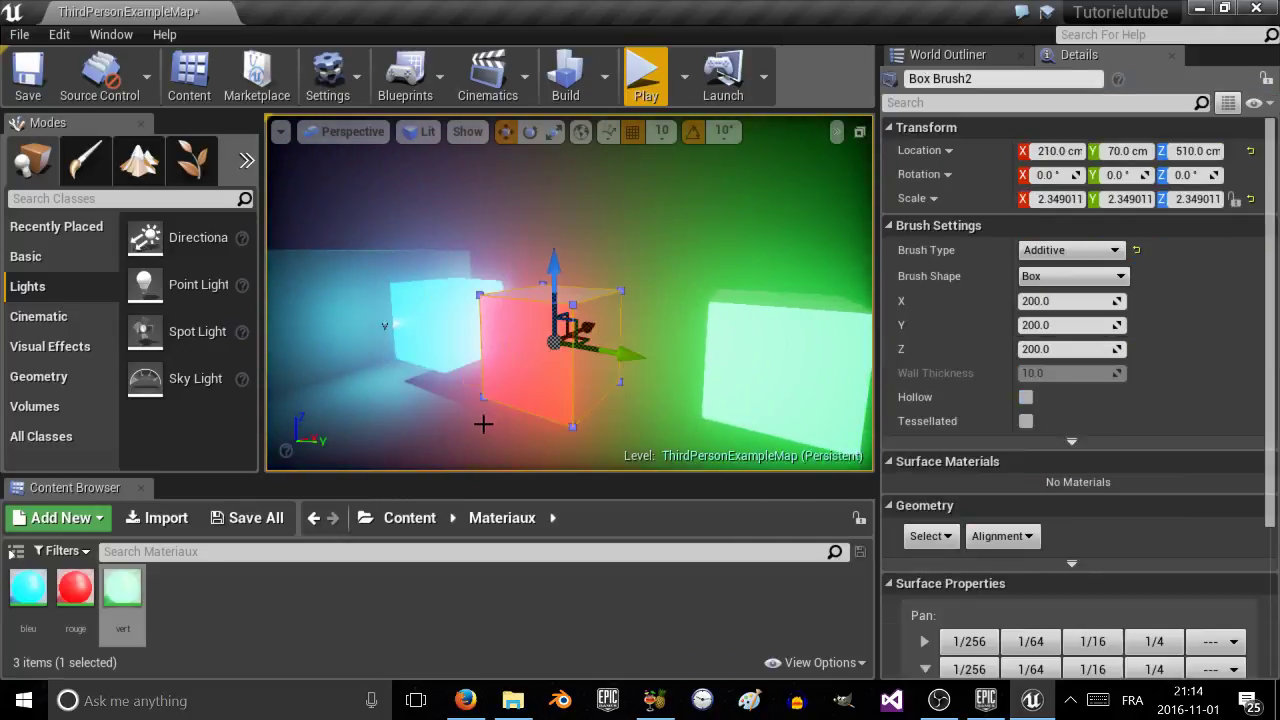
Place a point light in front of the red box at about X -180, Y -130, Z 450 cm and set its intensity to 100000.
mouse_move(199, 285)
mouse_down()
mouse_move(353, 396)
mouse_move(494, 442)
mouse_up()
drag(476, 390, 478, 324)
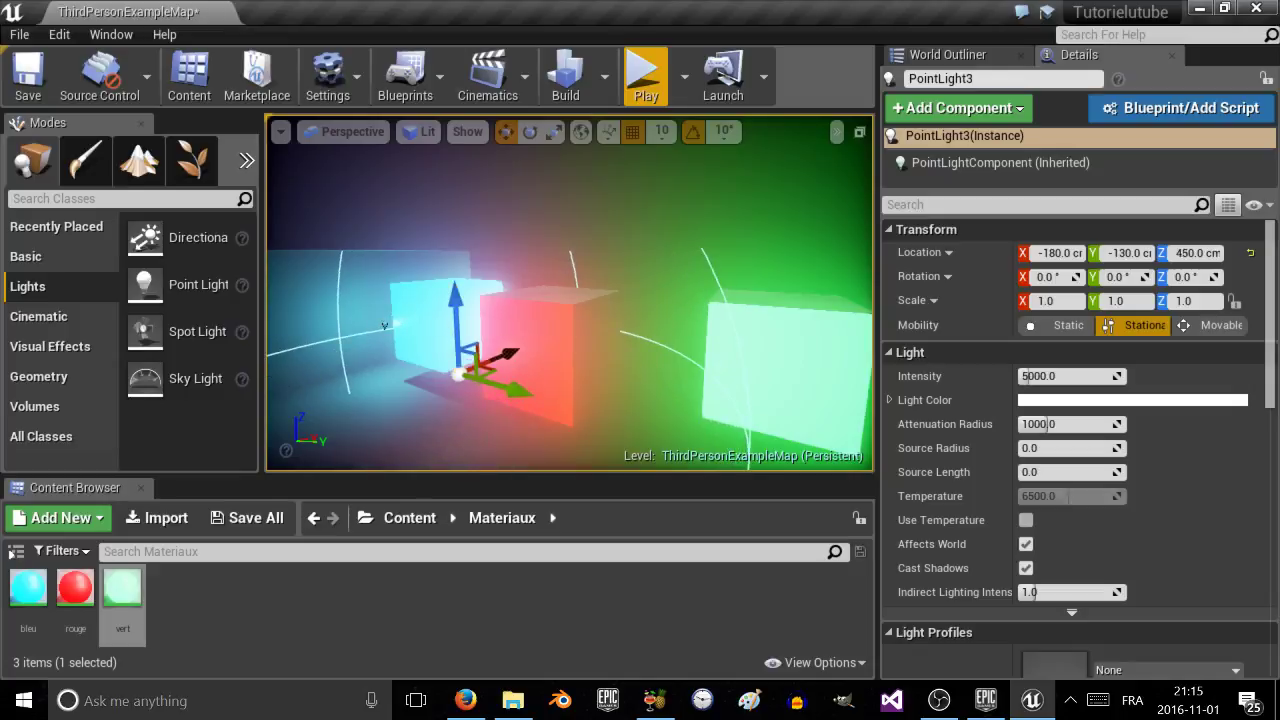
click(386, 326)
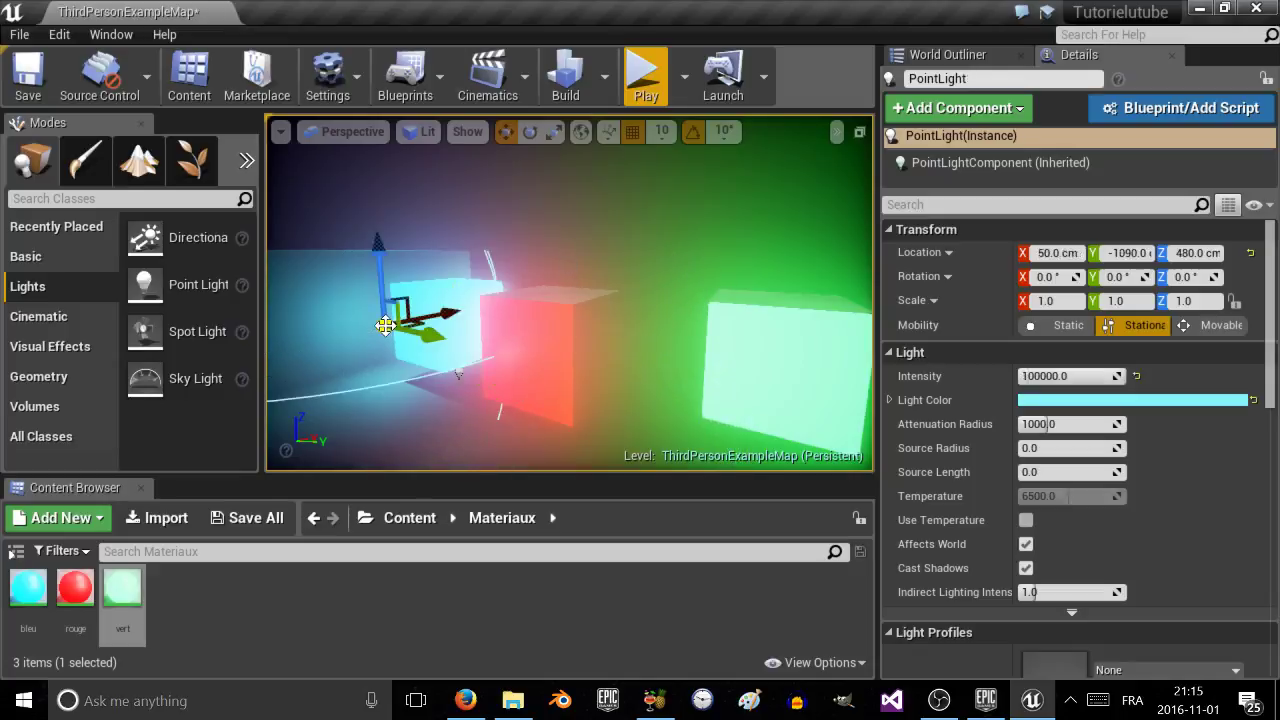
click(454, 374)
drag(1020, 373, 1130, 373)
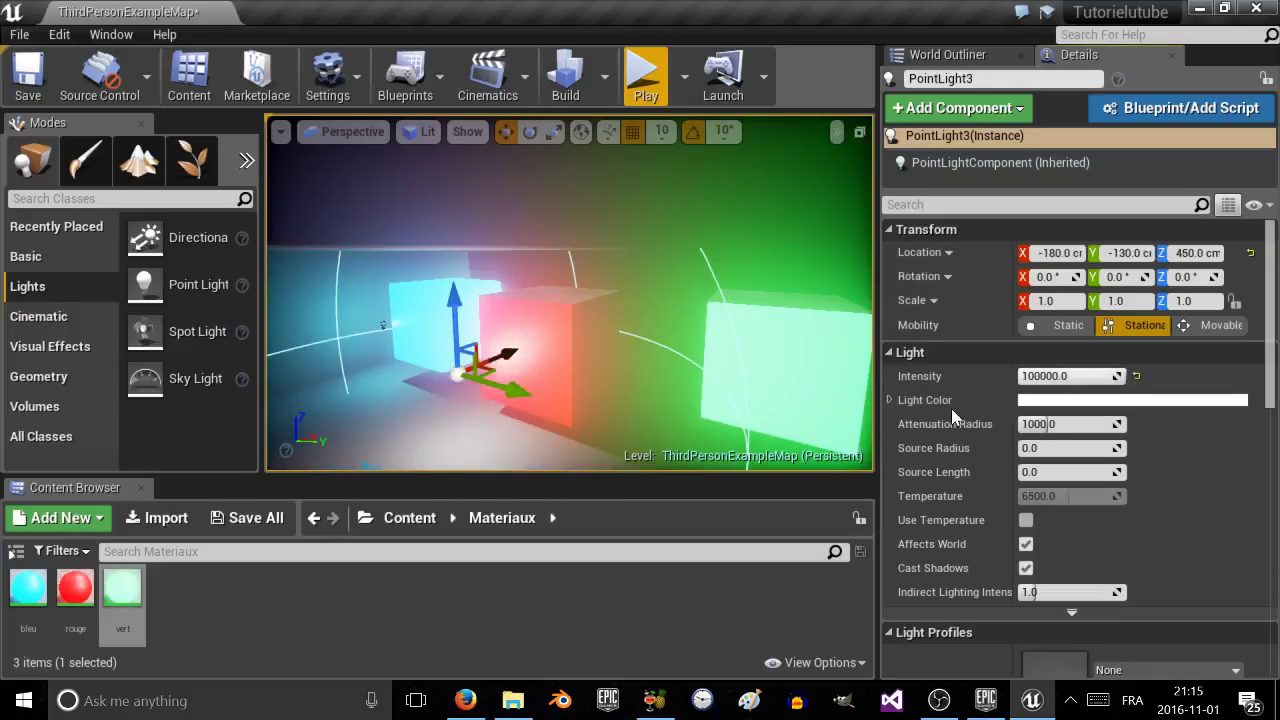
Set the new point light's colour to red, R 0.935, G 0.256, B 0.181.
click(1046, 400)
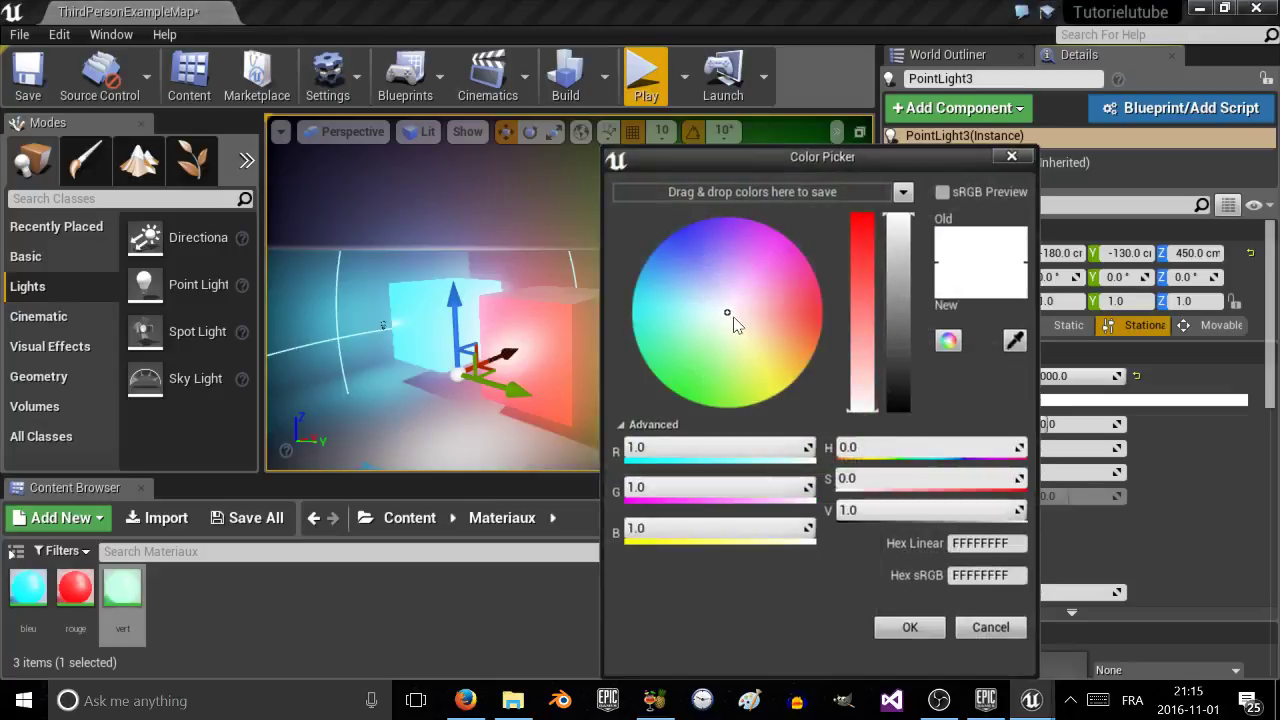
drag(777, 312, 805, 320)
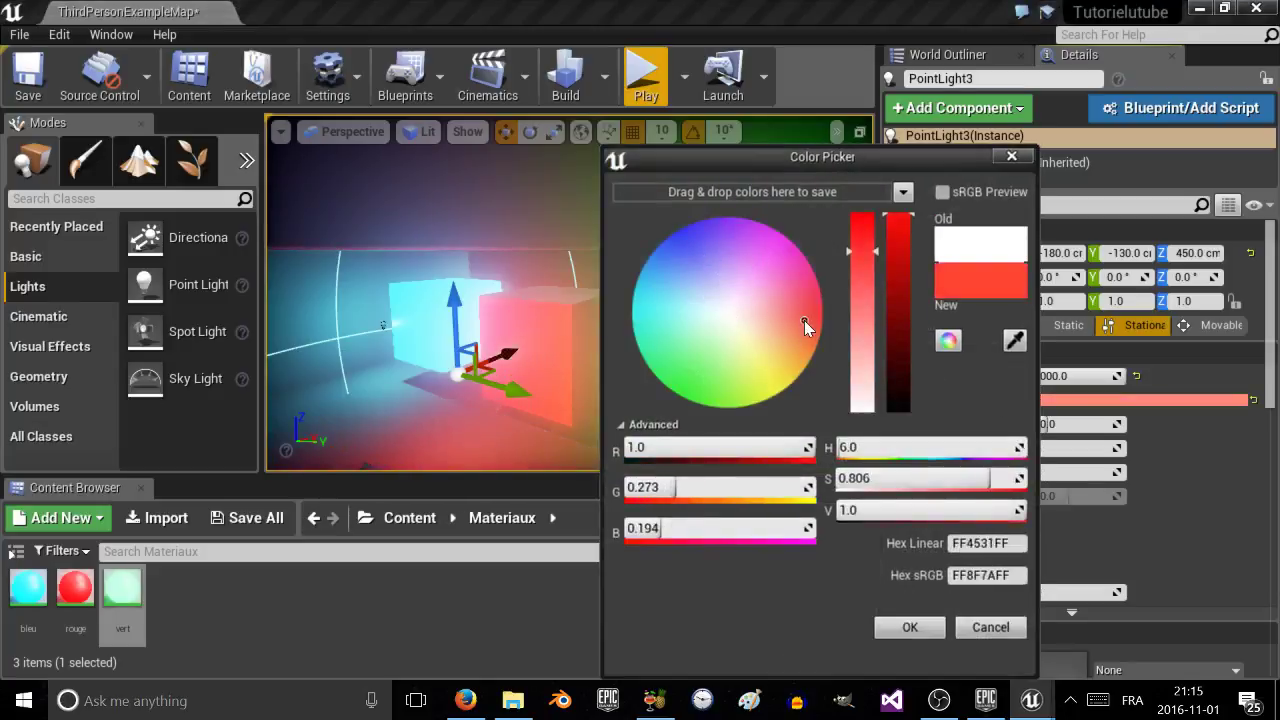
click(895, 225)
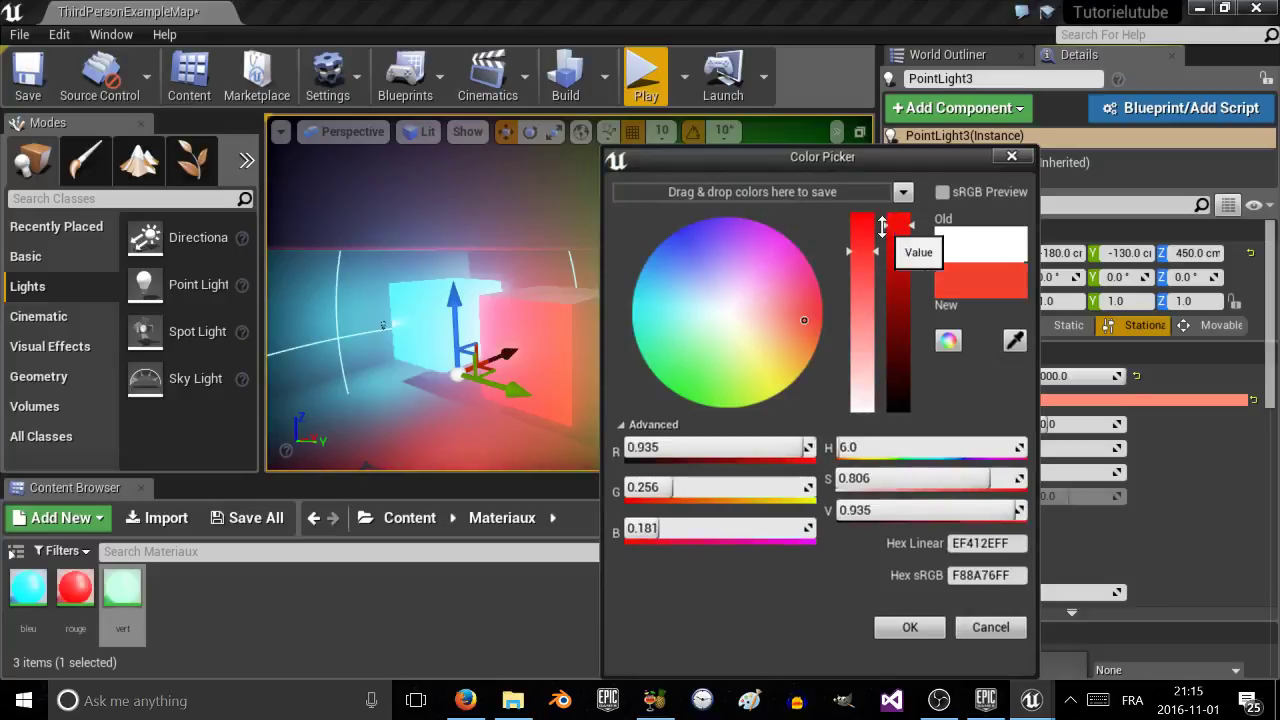
click(880, 628)
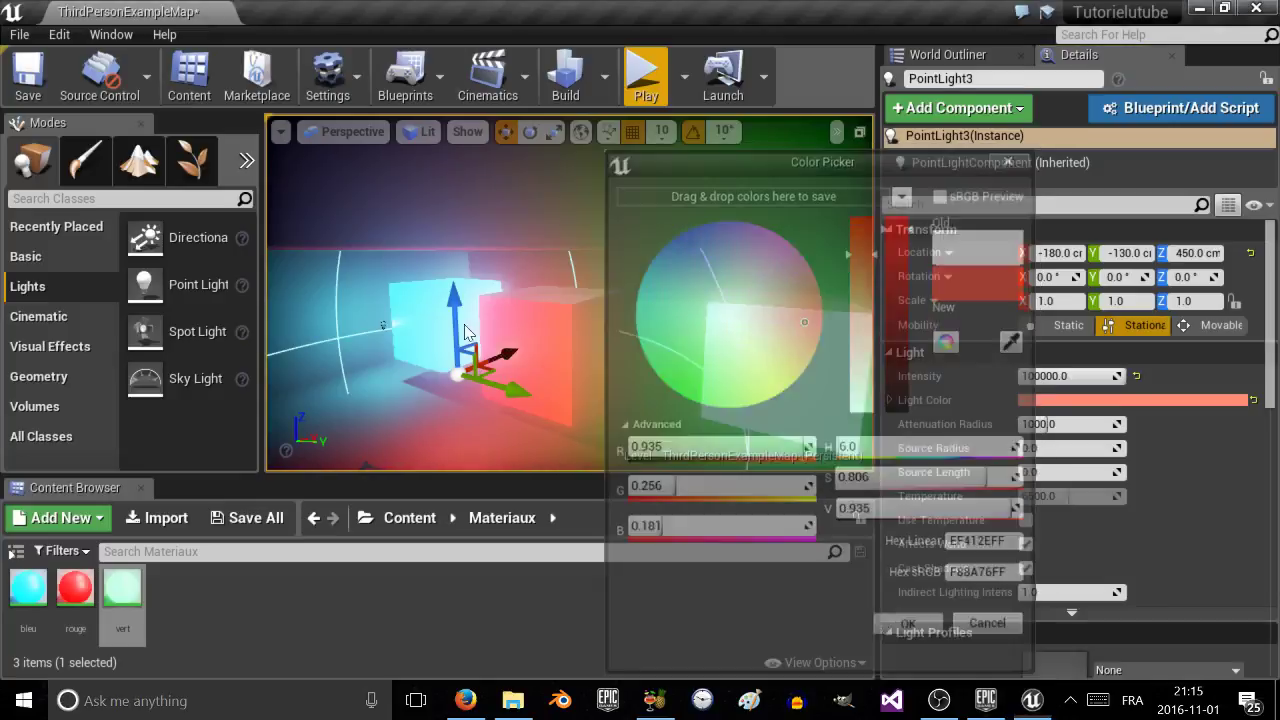
Move the red point light behind the red box, to X 700 cm and Y -150 cm.
drag(511, 352, 505, 355)
right_drag(505, 355, 503, 398)
mouse_move(508, 314)
right_down()
mouse_move(552, 284)
mouse_move(509, 310)
right_up()
mouse_move(676, 341)
mouse_down()
mouse_move(700, 346)
mouse_move(677, 362)
mouse_up()
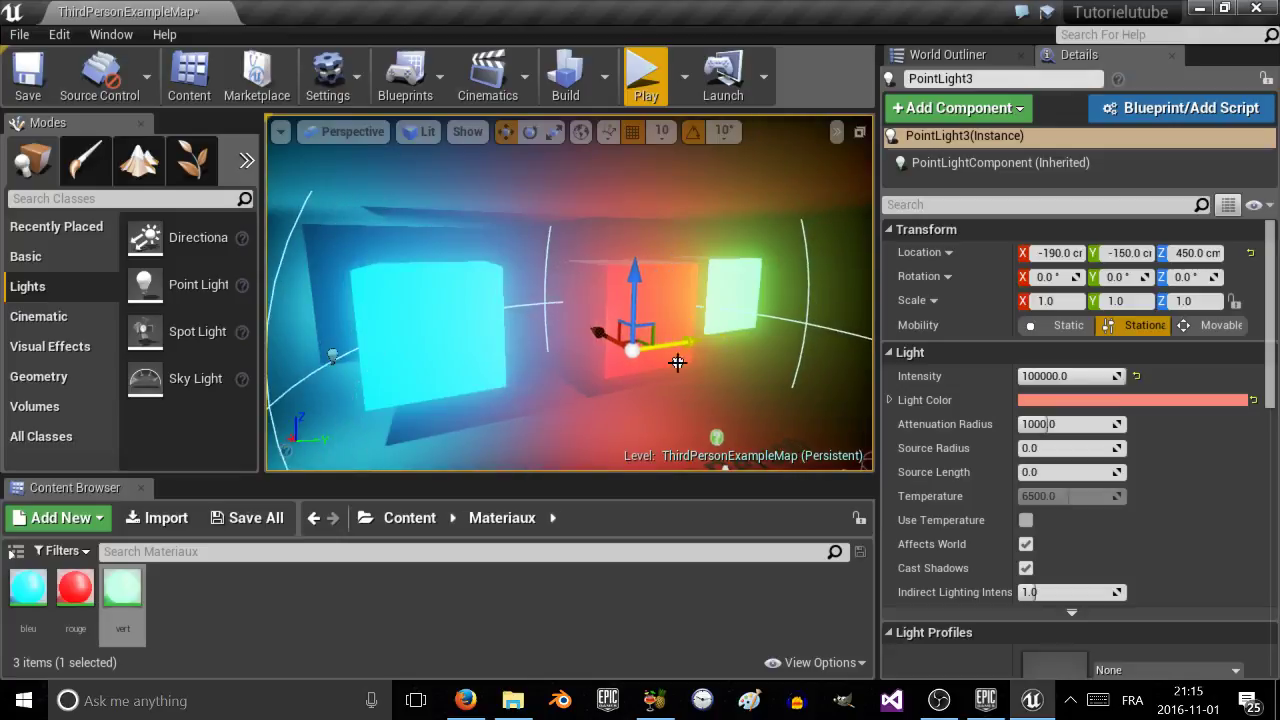
right_drag(608, 341, 608, 341)
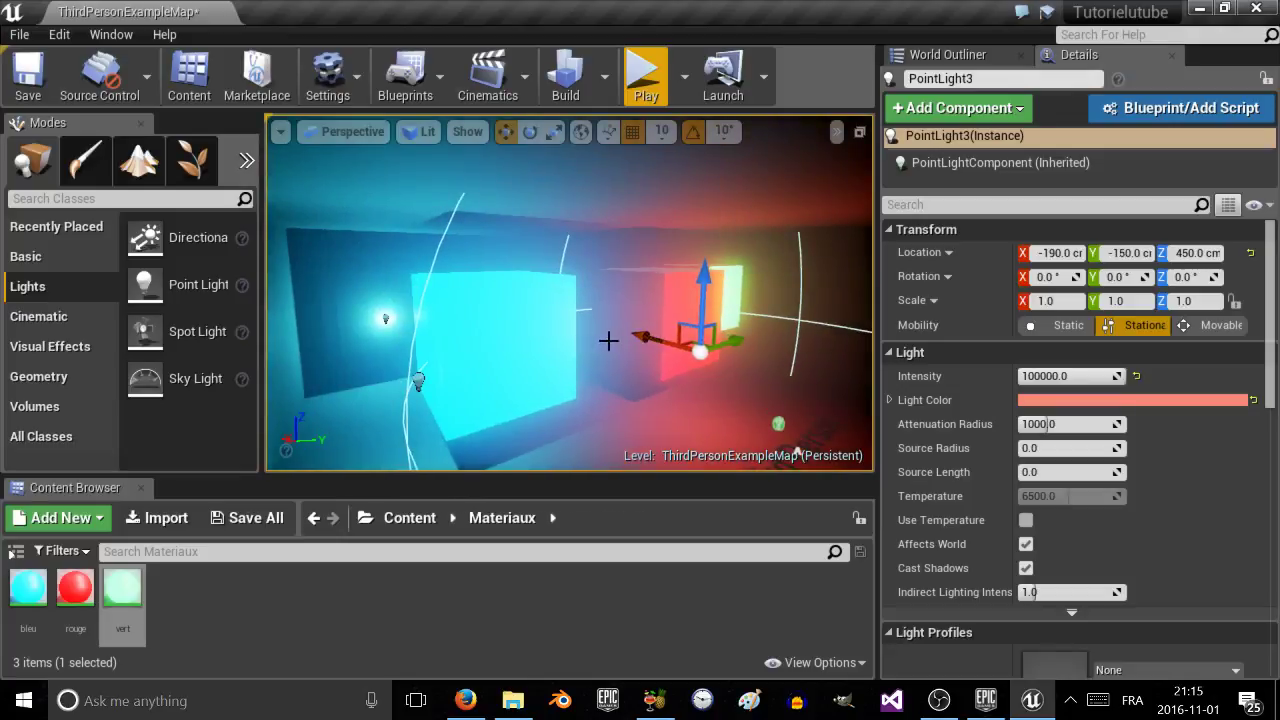
drag(642, 336, 565, 310)
right_drag(564, 308, 707, 354)
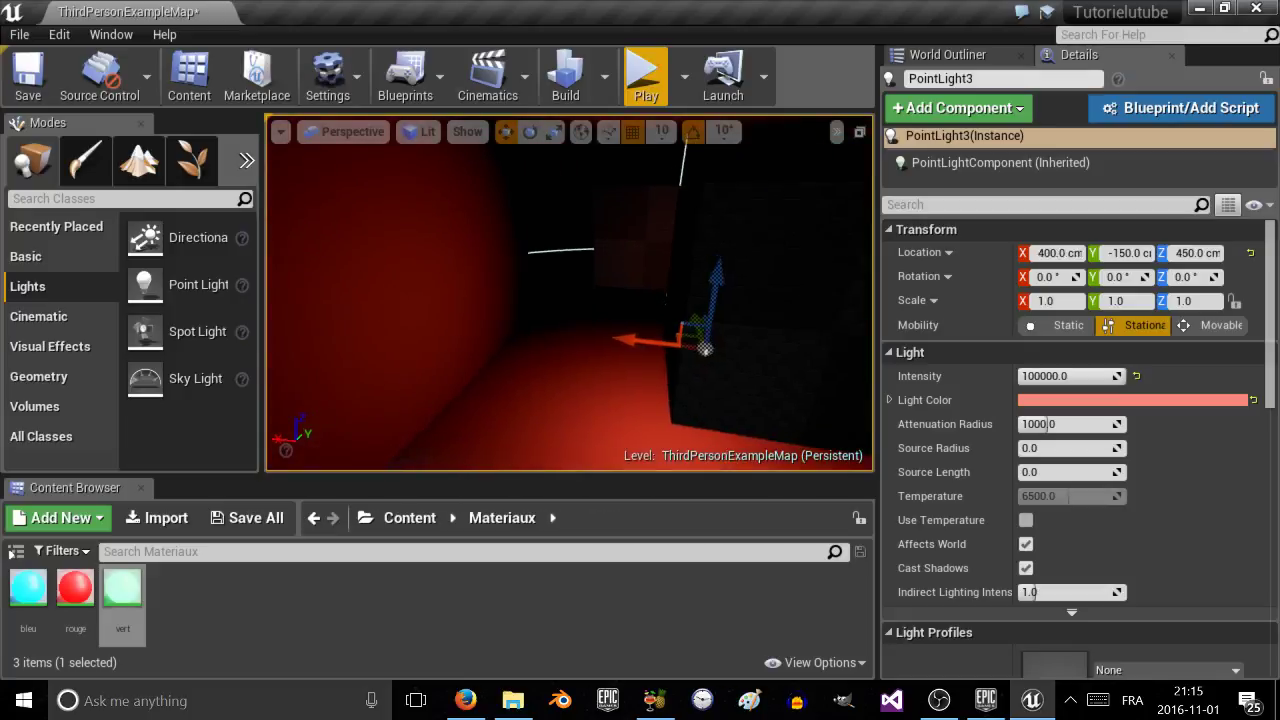
drag(628, 340, 410, 365)
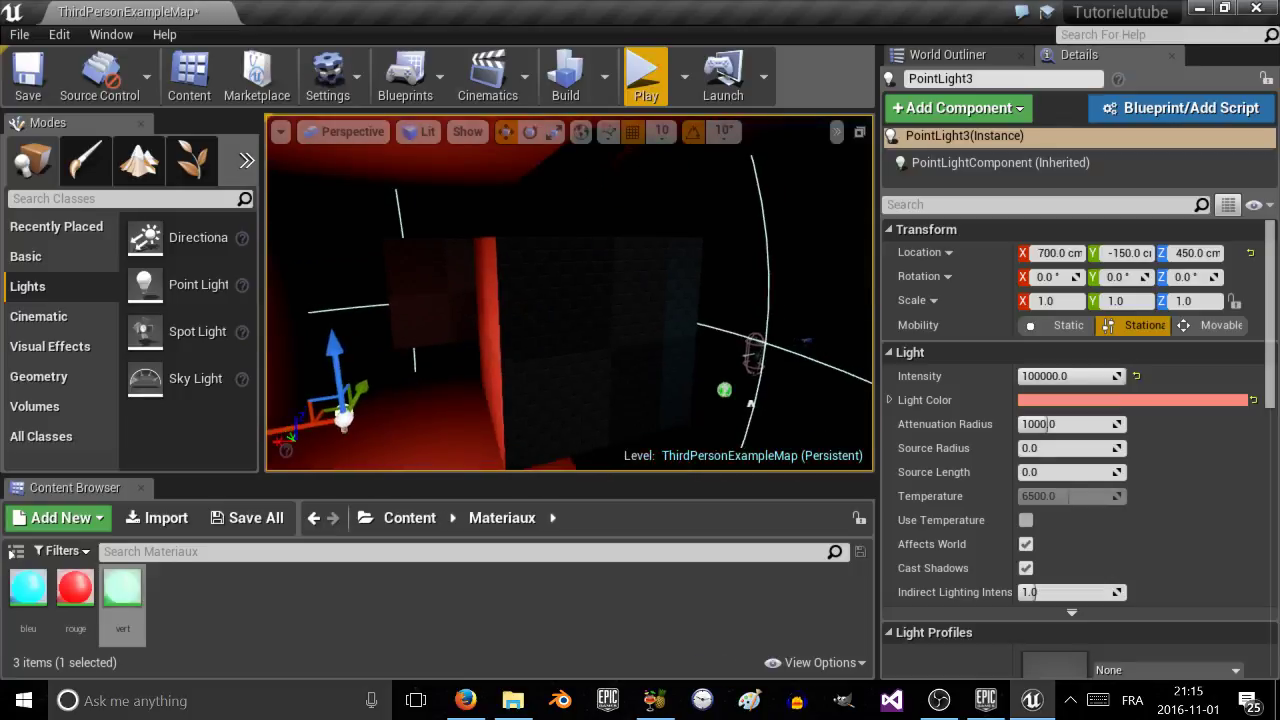
Apply the rouge material to the uncoloured rear faces of the red box brush.
drag(75, 588, 529, 380)
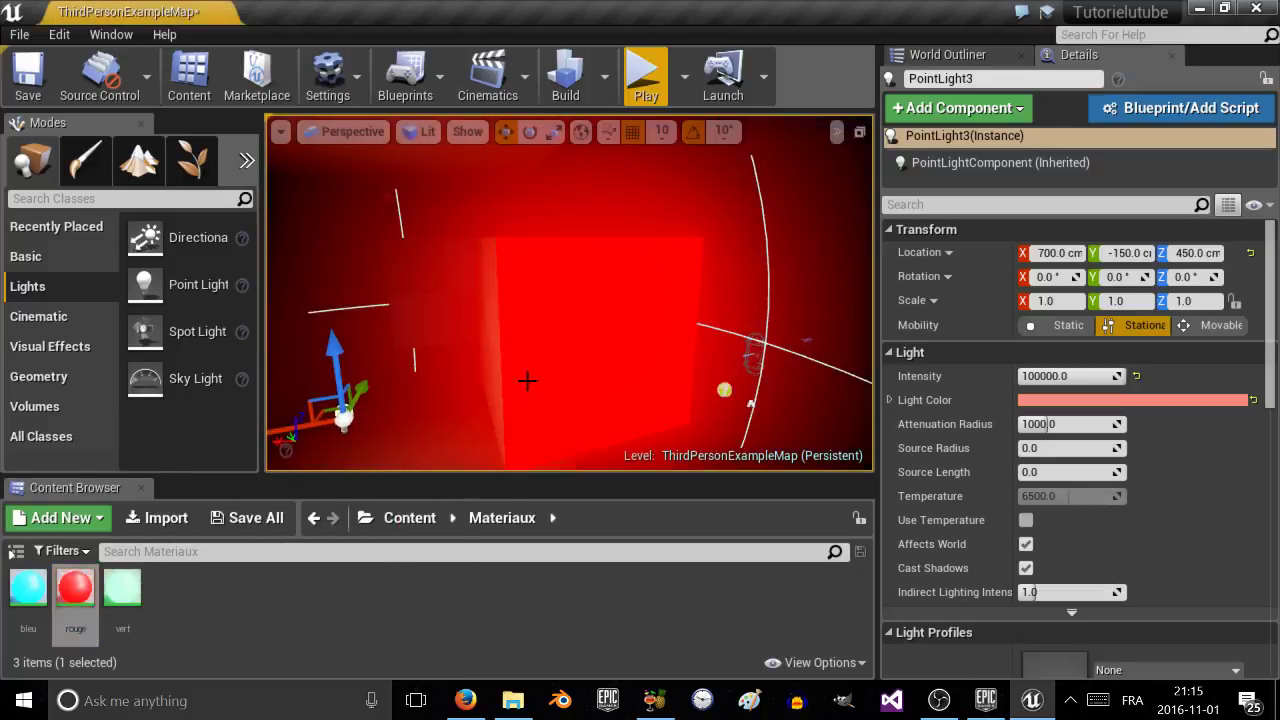
mouse_move(55, 622)
mouse_down()
mouse_move(90, 622)
mouse_move(352, 456)
mouse_move(505, 405)
mouse_move(493, 390)
mouse_up()
Apply the vert material to the remaining uncoloured side faces of the green box brush.
right_drag(493, 390, 410, 372)
right_drag(679, 397, 678, 386)
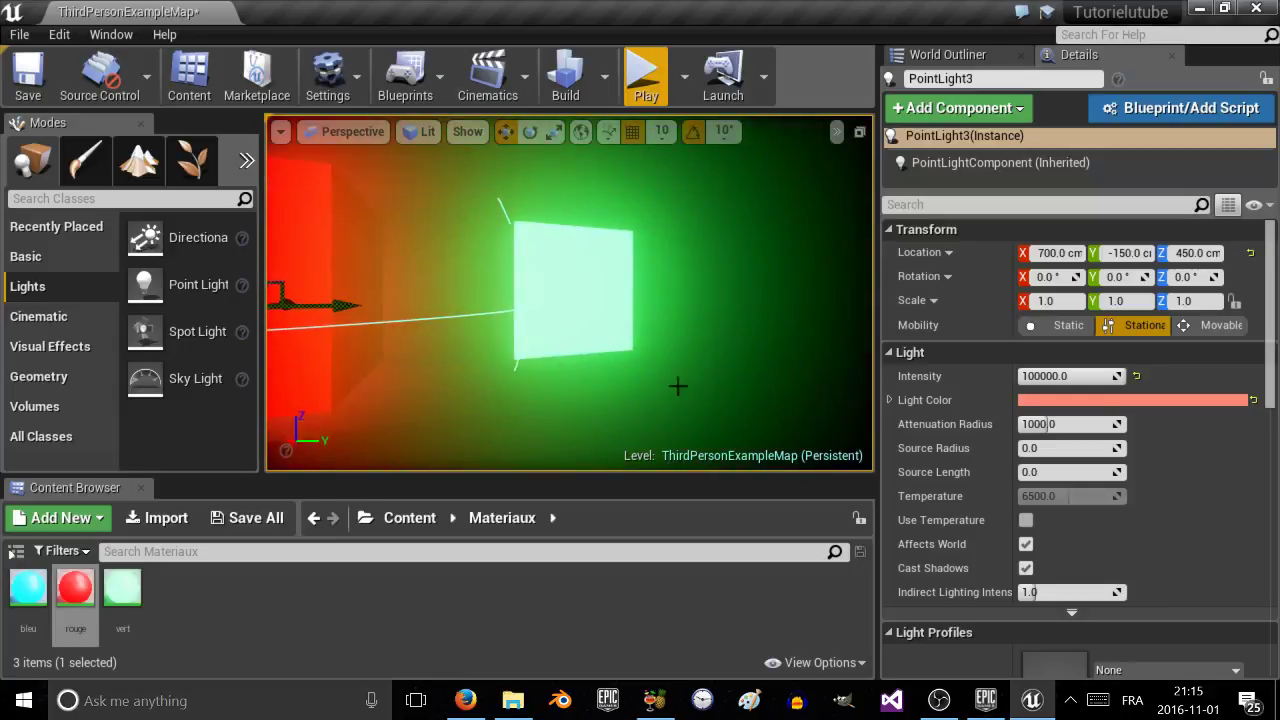
click(553, 328)
right_drag(543, 331, 520, 331)
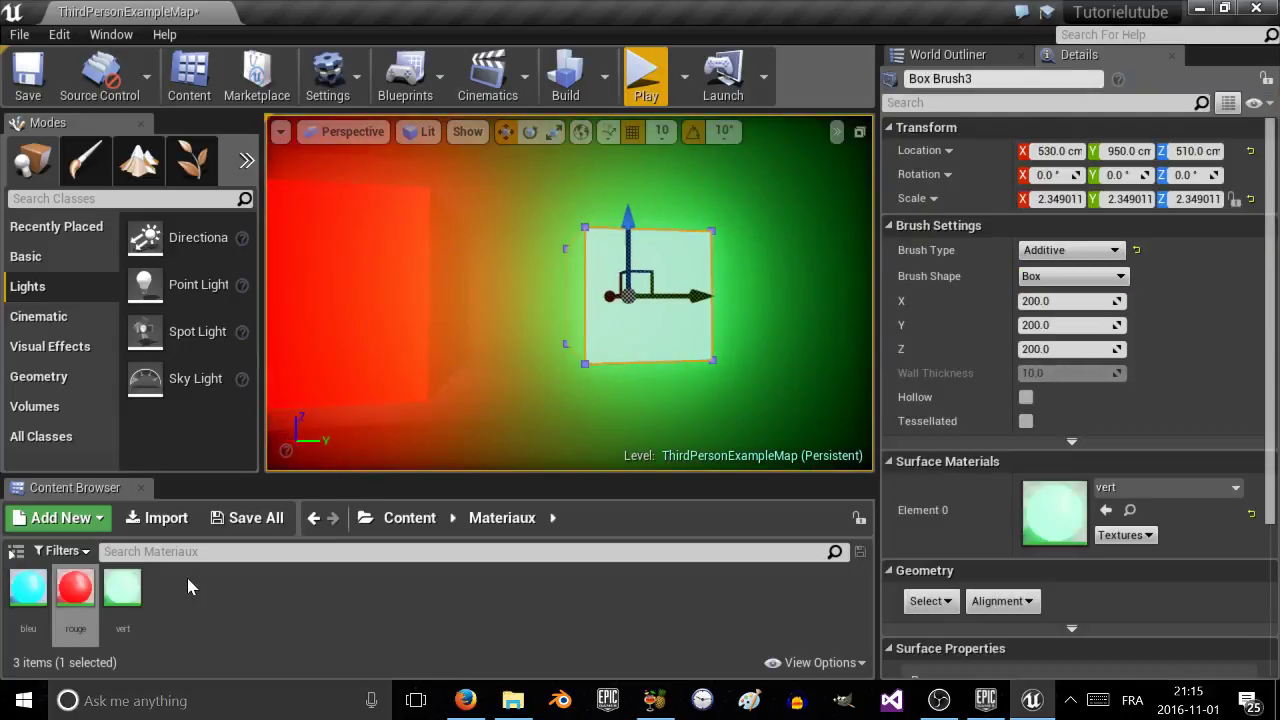
mouse_move(122, 588)
mouse_down()
mouse_move(562, 386)
mouse_move(600, 320)
mouse_up()
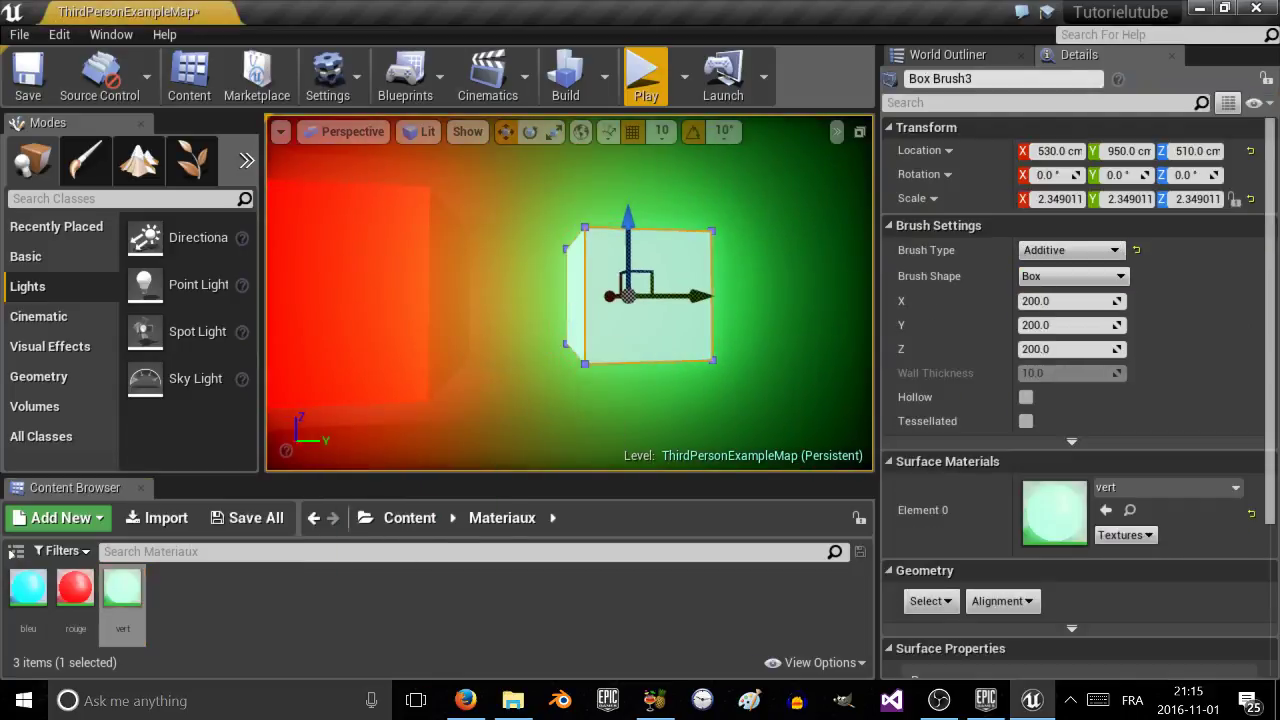
right_drag(600, 320, 730, 322)
drag(122, 590, 615, 340)
right_drag(570, 300, 375, 300)
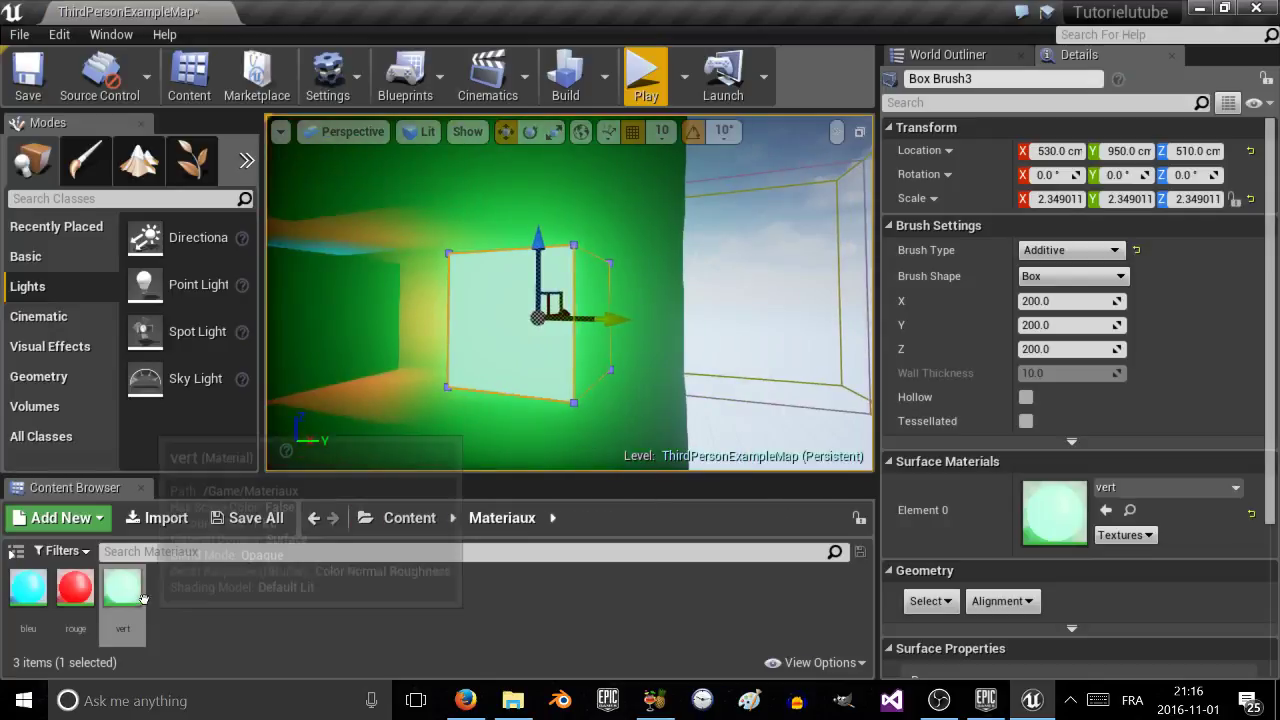
drag(122, 590, 595, 293)
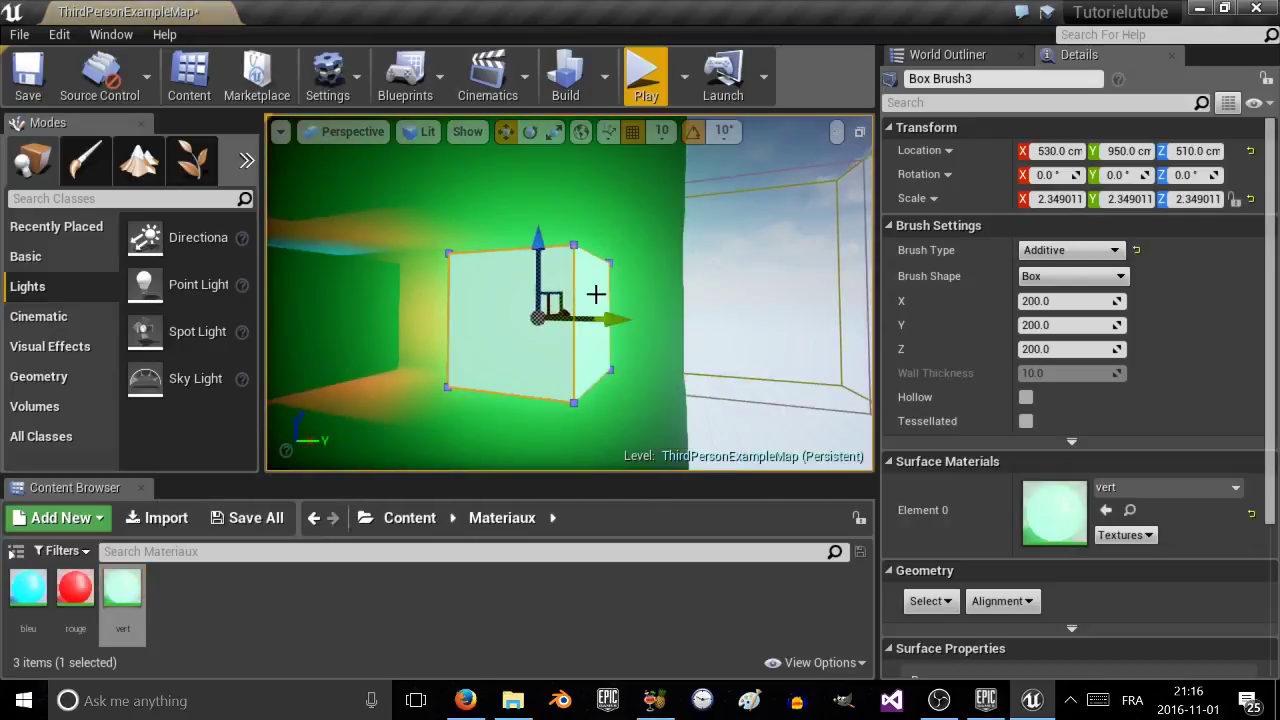
Duplicate the red point light along the X axis, placing the copy at X -300 cm.
right_drag(595, 293, 630, 316)
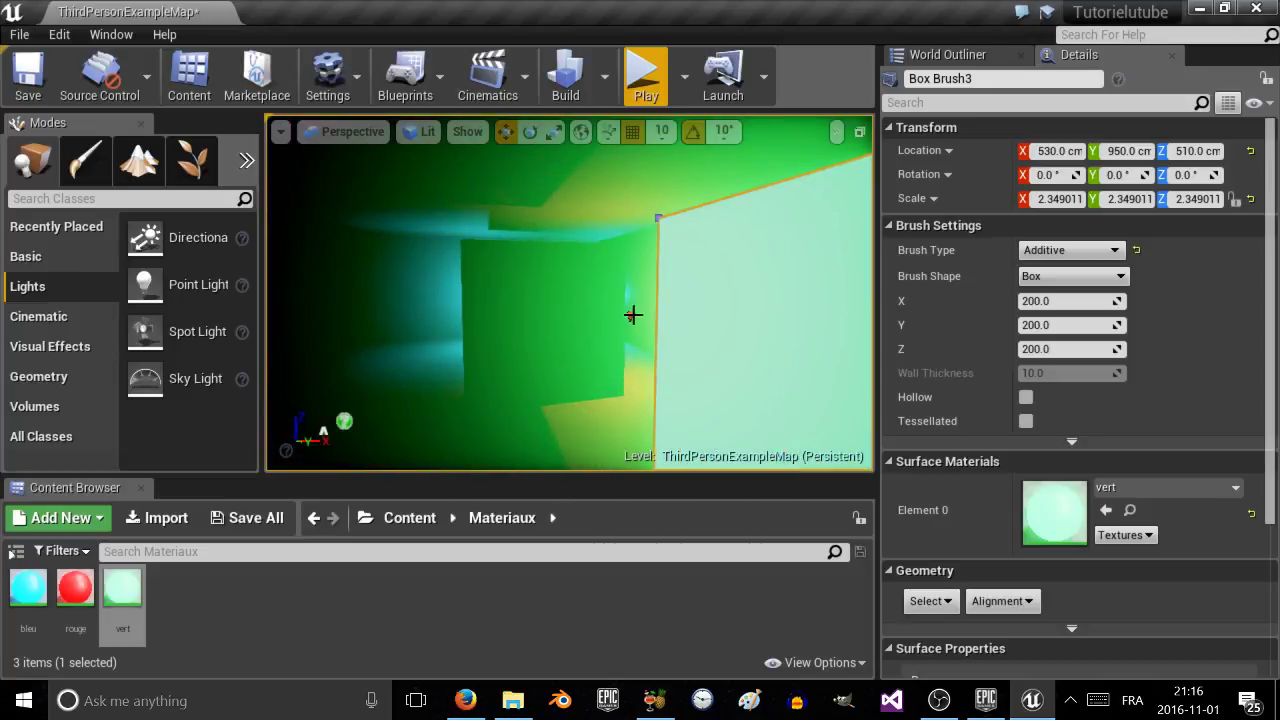
click(632, 315)
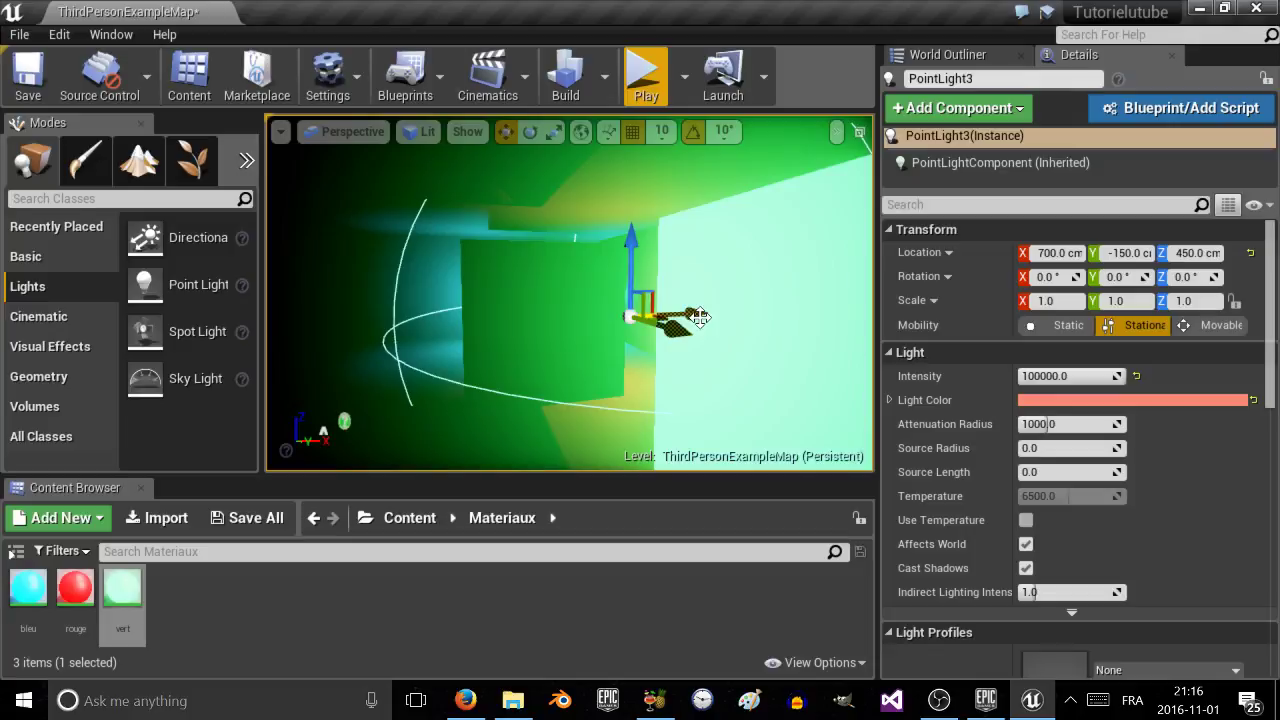
alt+drag(698, 317, 499, 323)
Place a point light in front of the green box at about X -120, Y 750, Z 480 cm.
right_drag(482, 322, 482, 322)
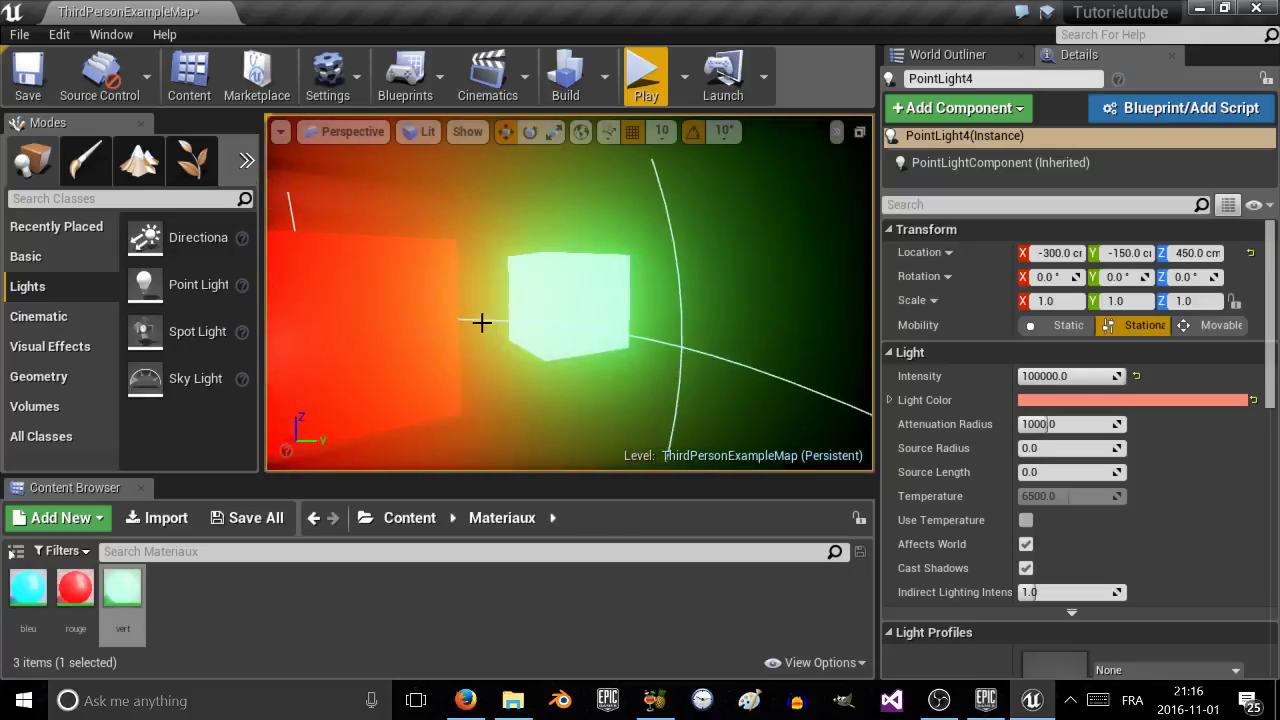
click(568, 296)
drag(170, 292, 634, 289)
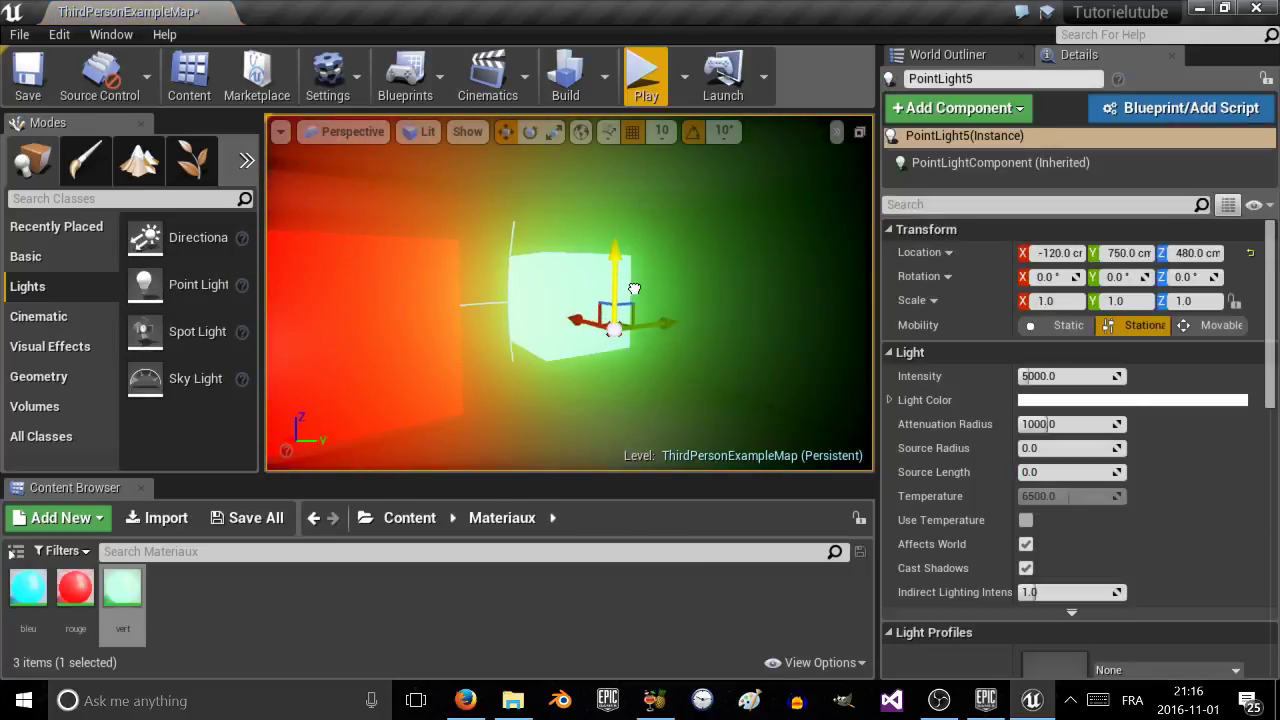
Set the new point light's colour to light green, R 0.225, G 1.0, B 0.337.
click(1055, 401)
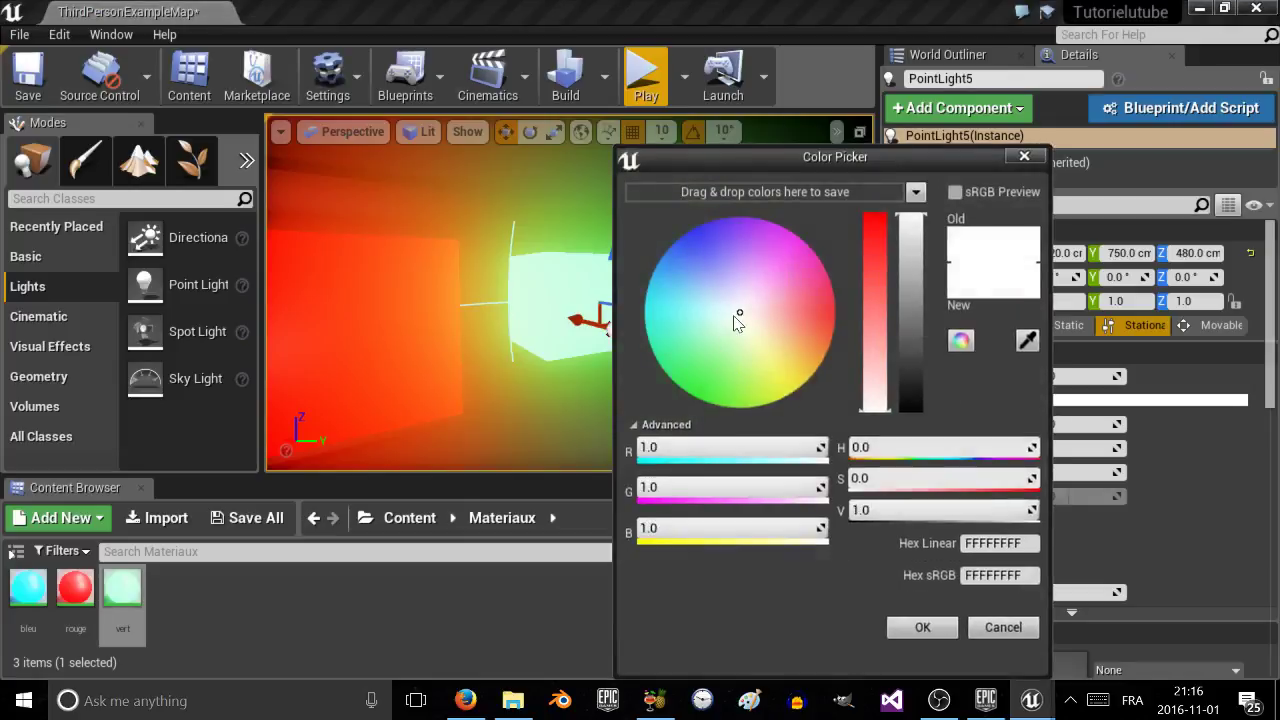
drag(737, 322, 688, 377)
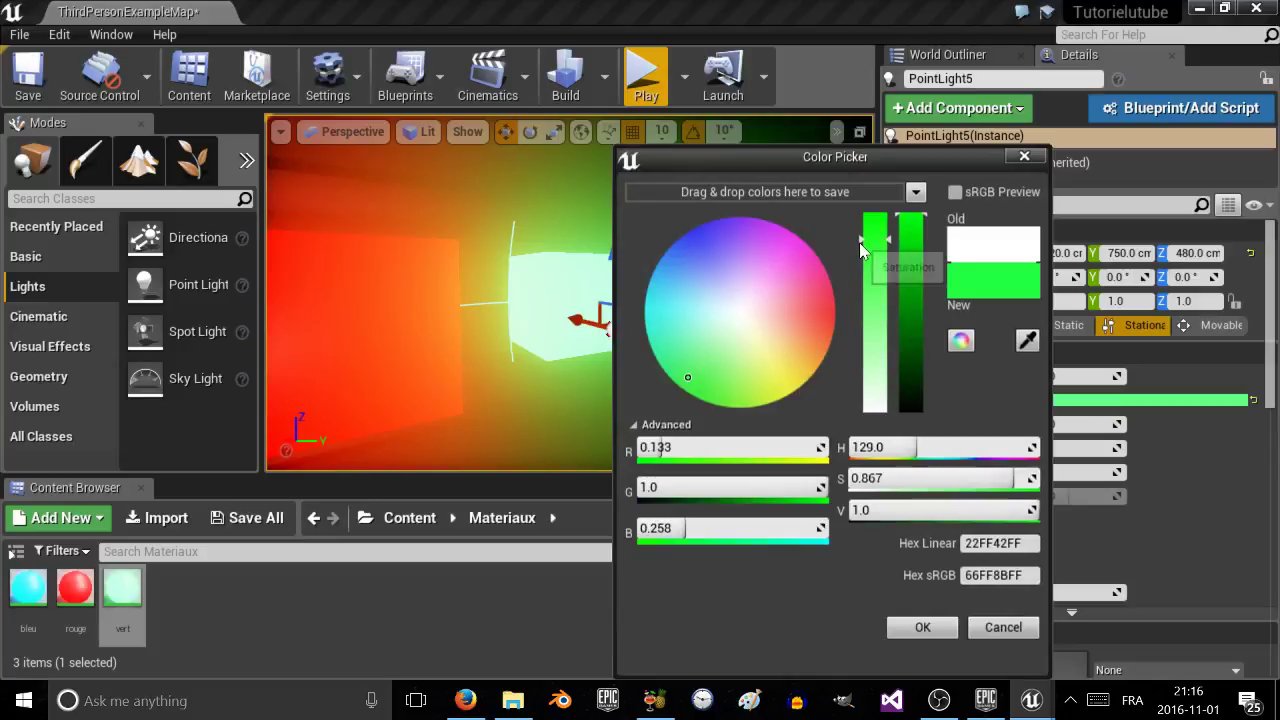
drag(865, 244, 858, 262)
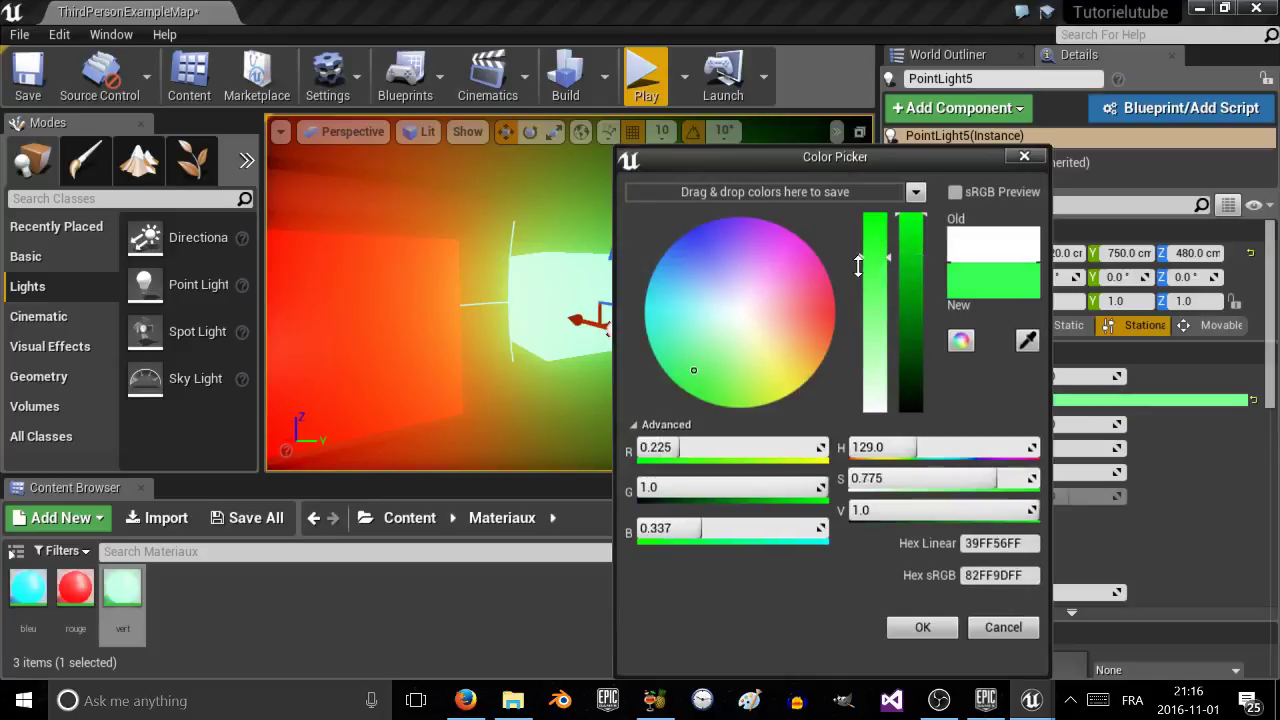
click(920, 626)
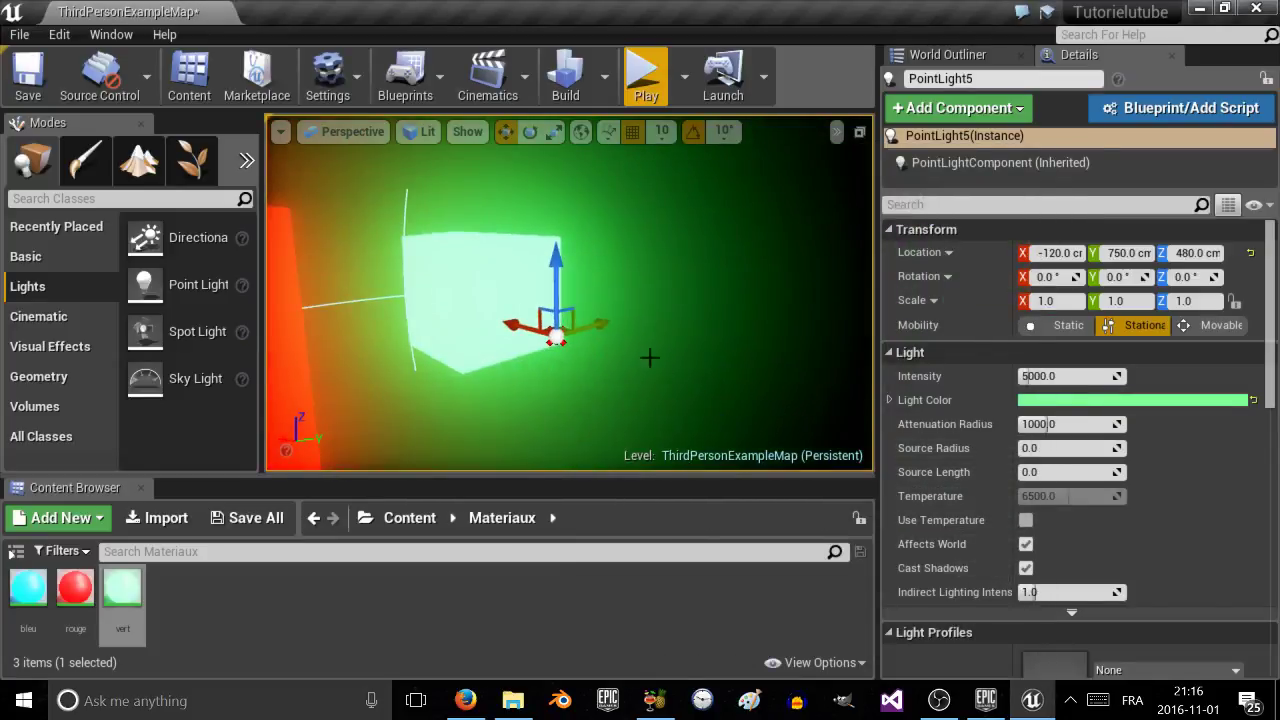
Move the green point light to X -410 cm, Y 860 cm, and the green box brush to X 220 cm.
drag(605, 320, 632, 319)
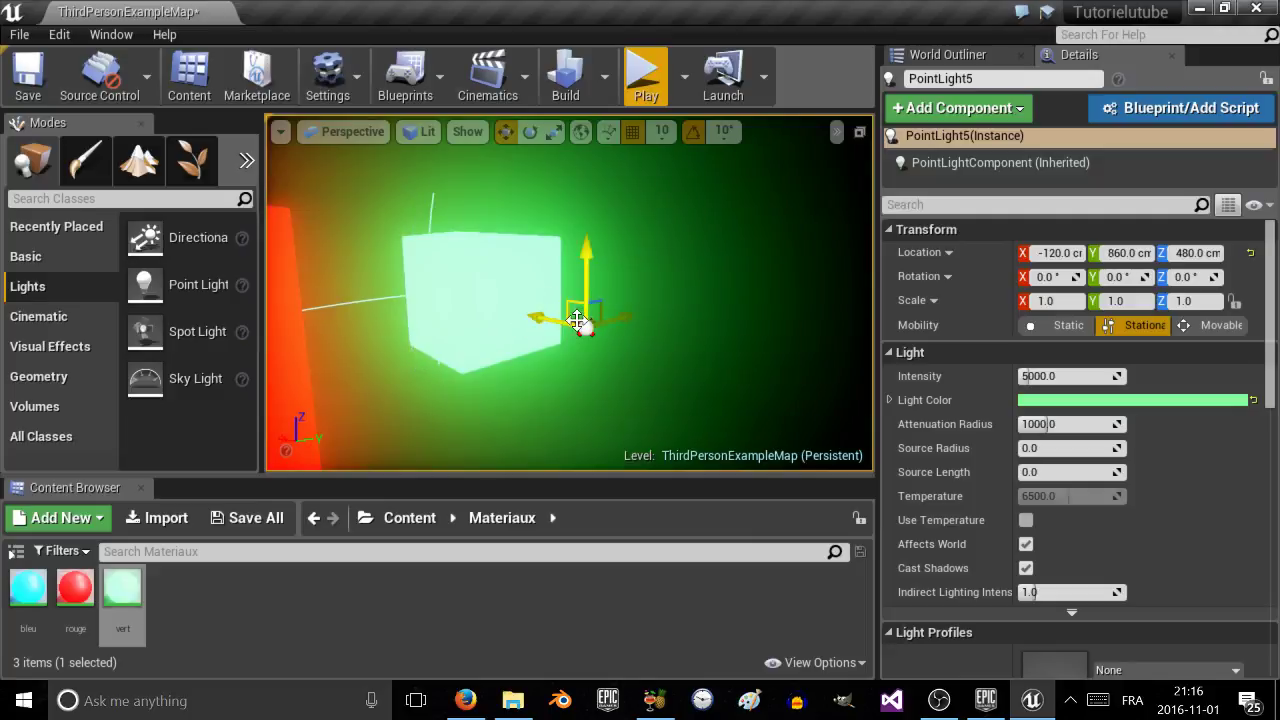
drag(555, 322, 643, 377)
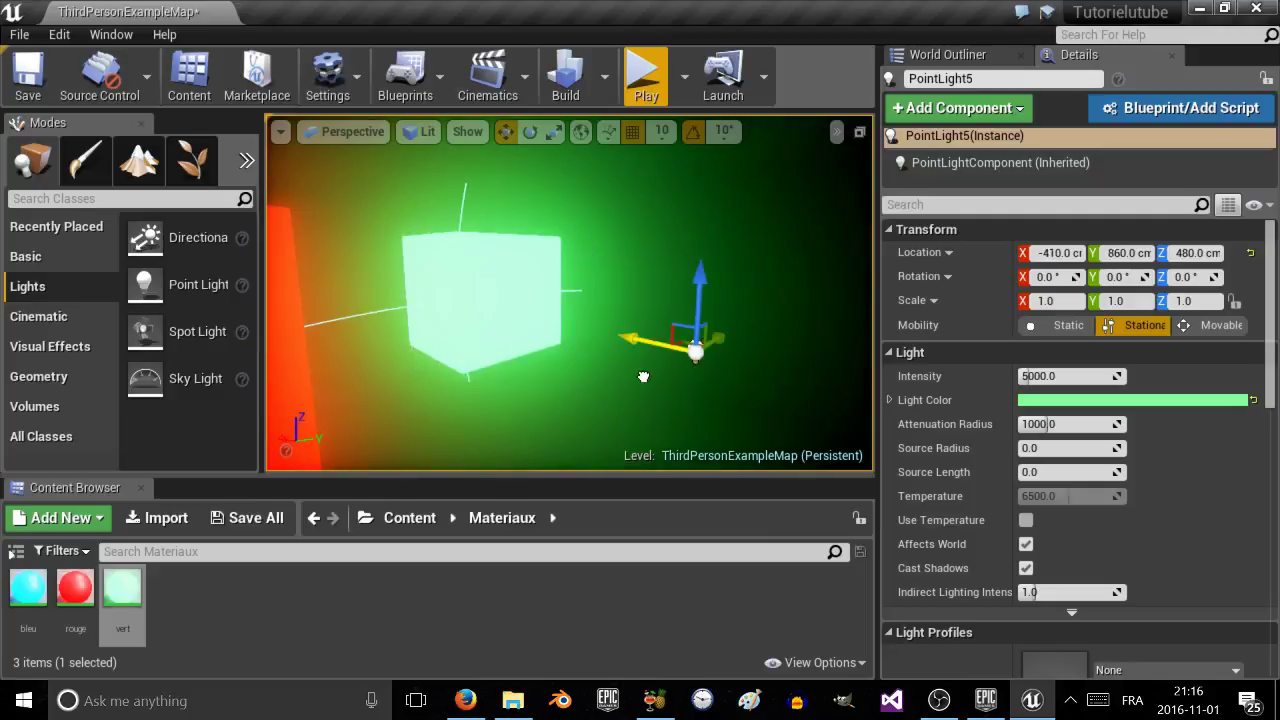
click(486, 291)
mouse_move(486, 291)
mouse_down()
mouse_move(517, 285)
mouse_move(572, 350)
mouse_up()
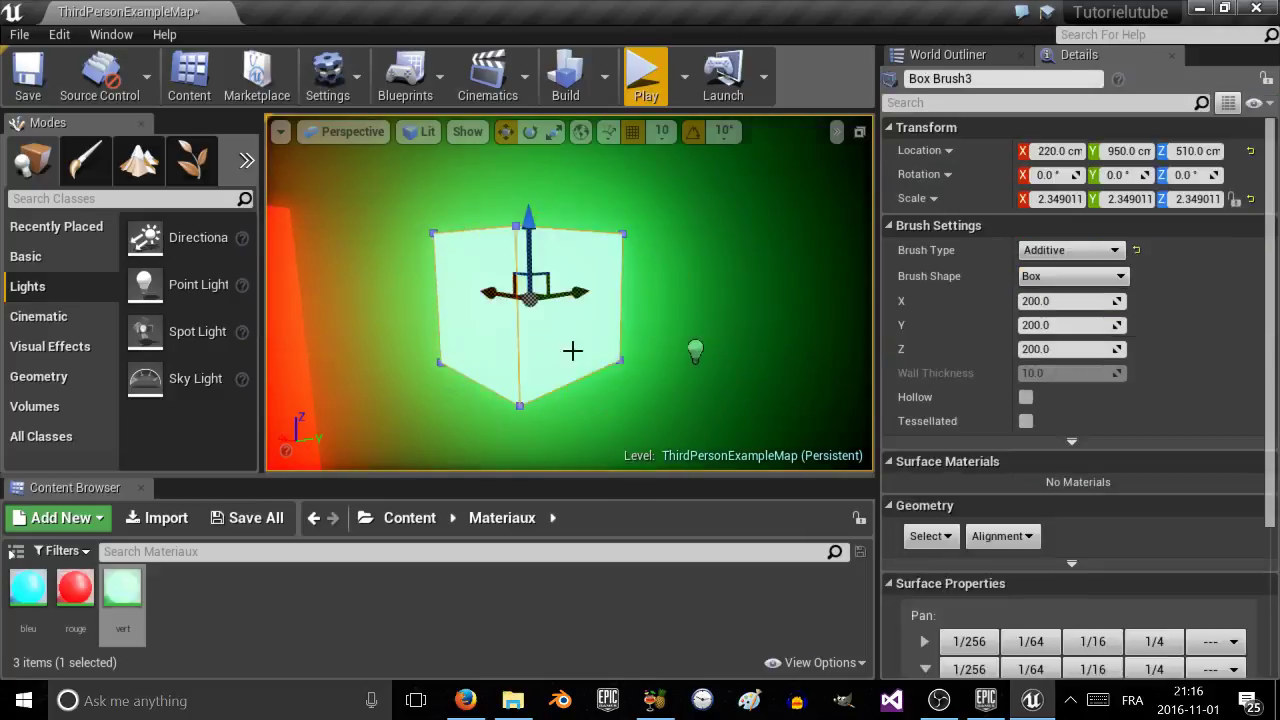
Shift the green point light to Y 740 cm and set its attenuation radius to 16384.
click(696, 355)
drag(714, 340, 410, 288)
right_drag(603, 298, 430, 298)
right_drag(608, 303, 868, 290)
click(582, 270)
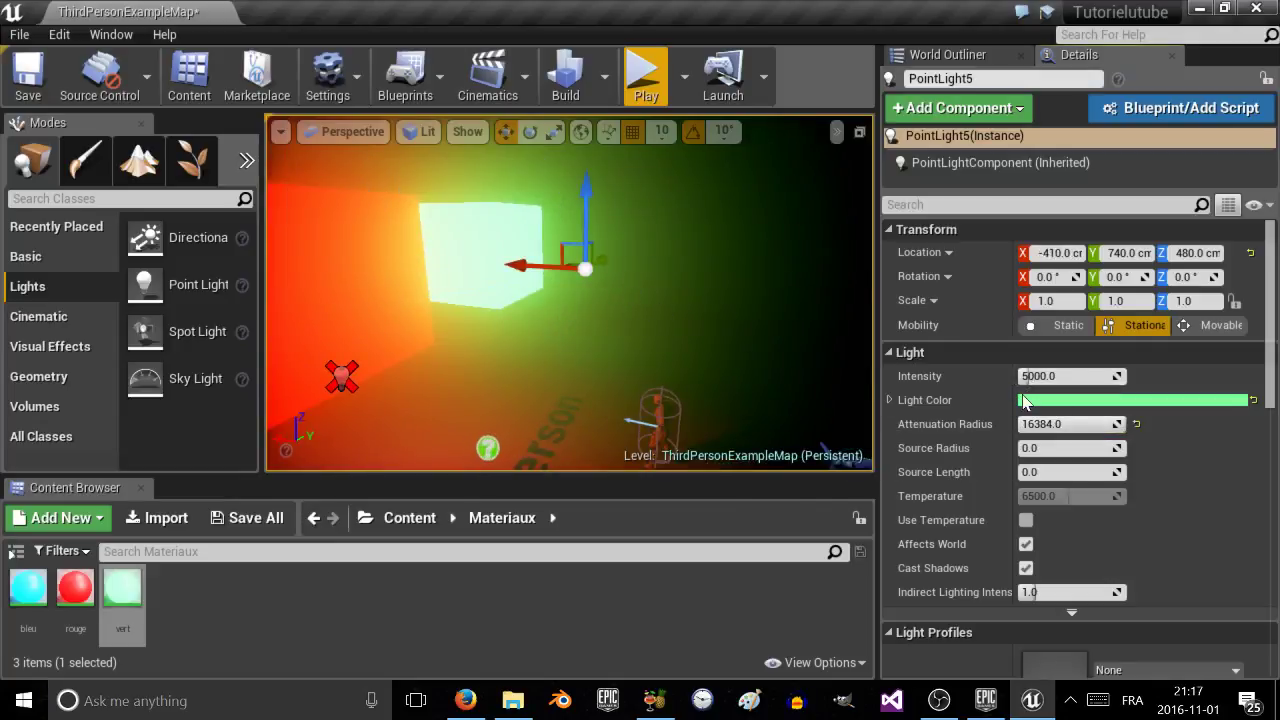
Move the green point light farther from the green box along the X axis, to X -930 cm.
click(516, 269)
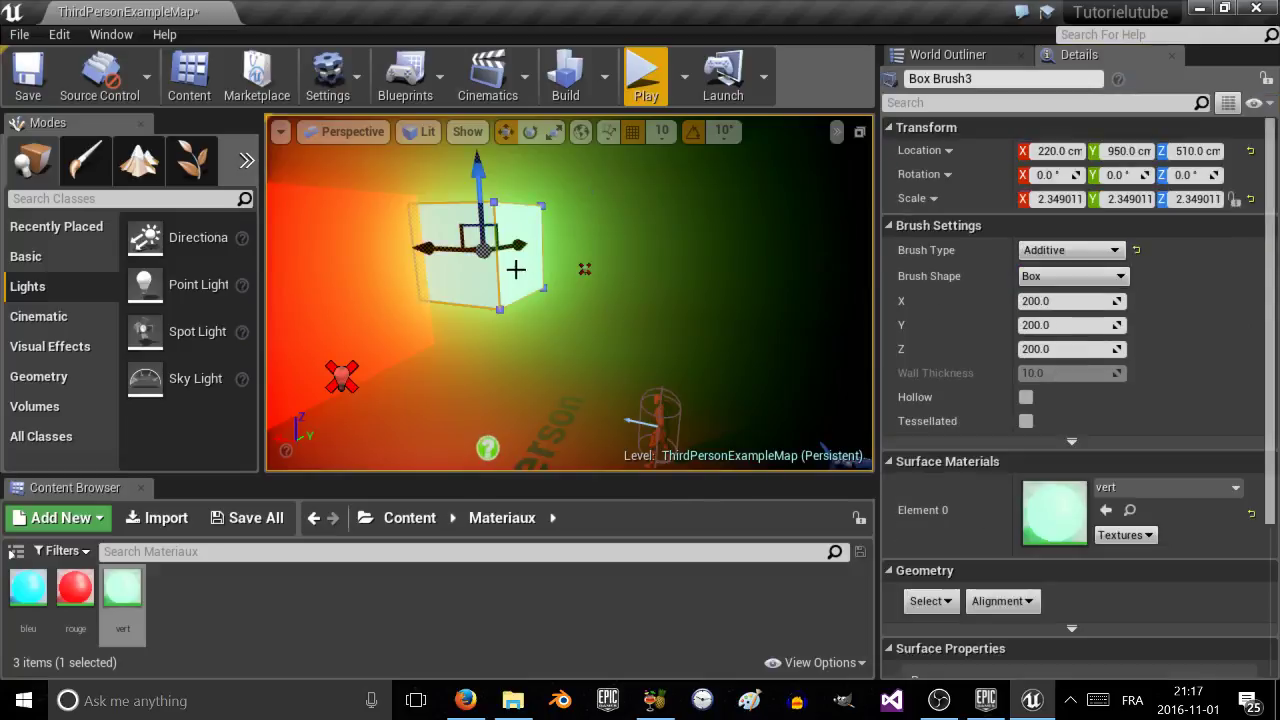
click(584, 268)
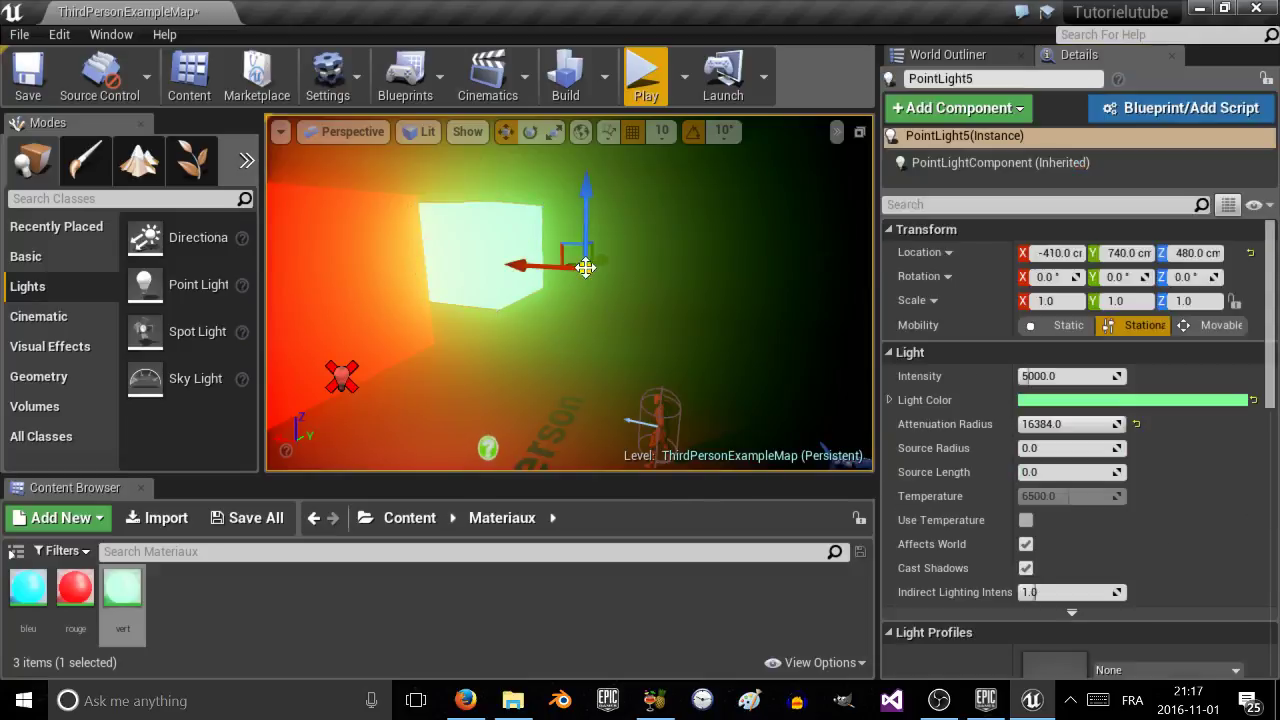
drag(521, 272, 448, 304)
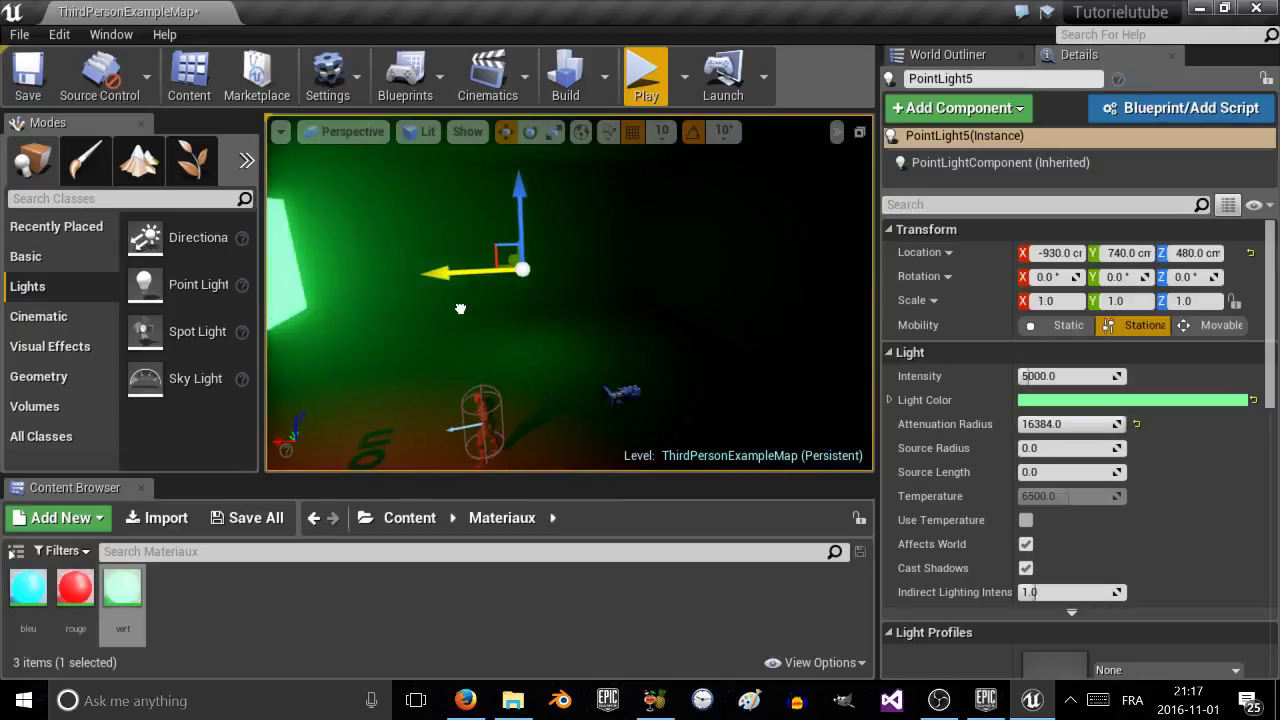
right_drag(451, 298, 270, 298)
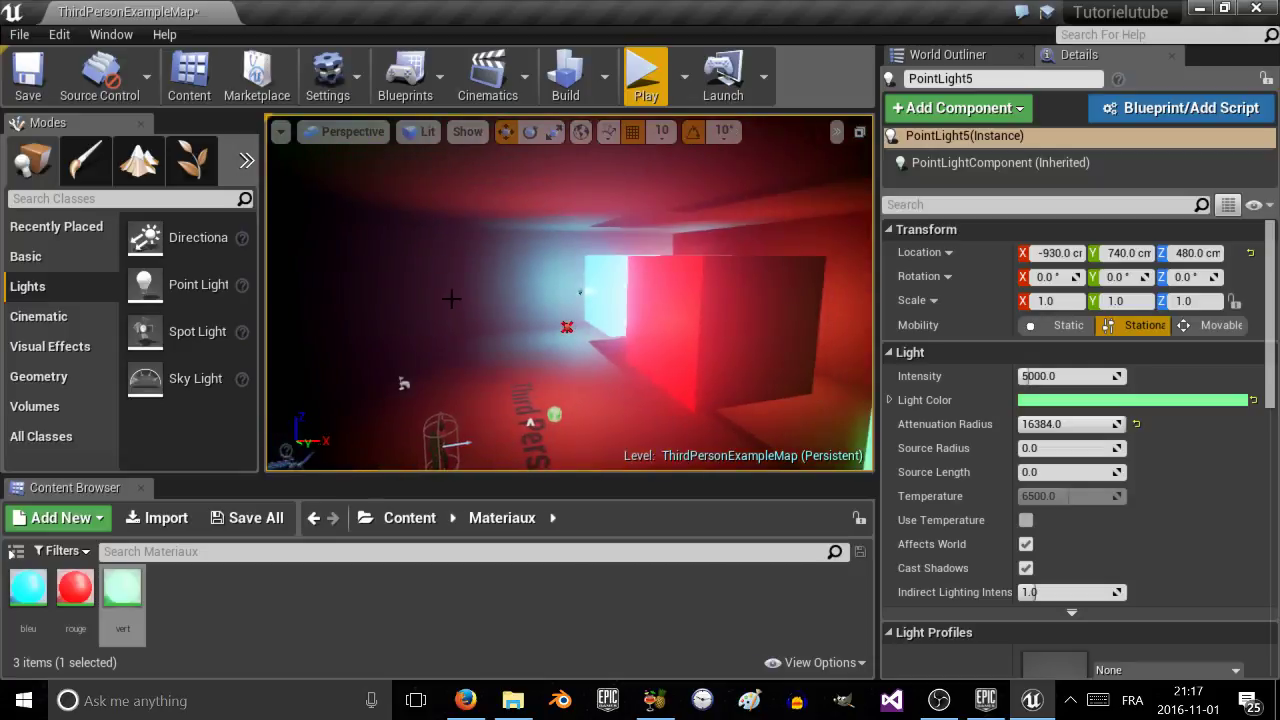
Move the red point light to X -860 cm, Y -150 cm, Z 450 cm, and apply the rouge material to the red box.
click(568, 327)
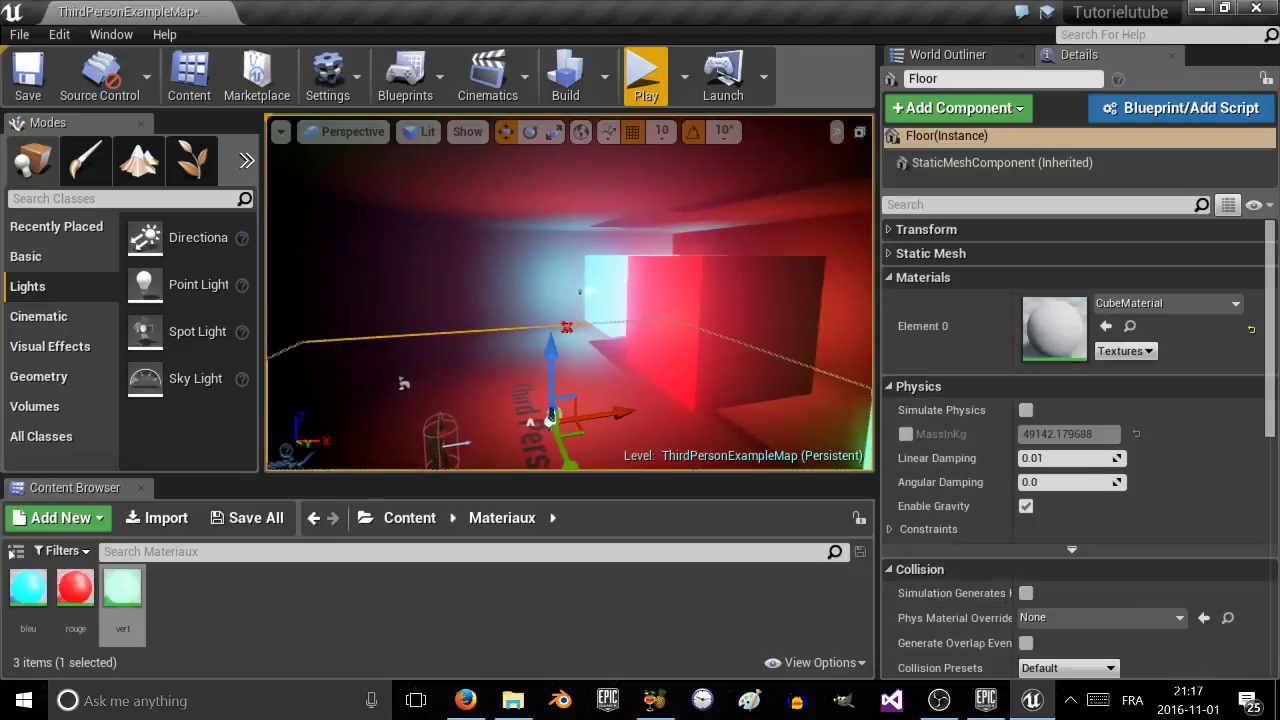
click(570, 327)
drag(630, 322, 499, 341)
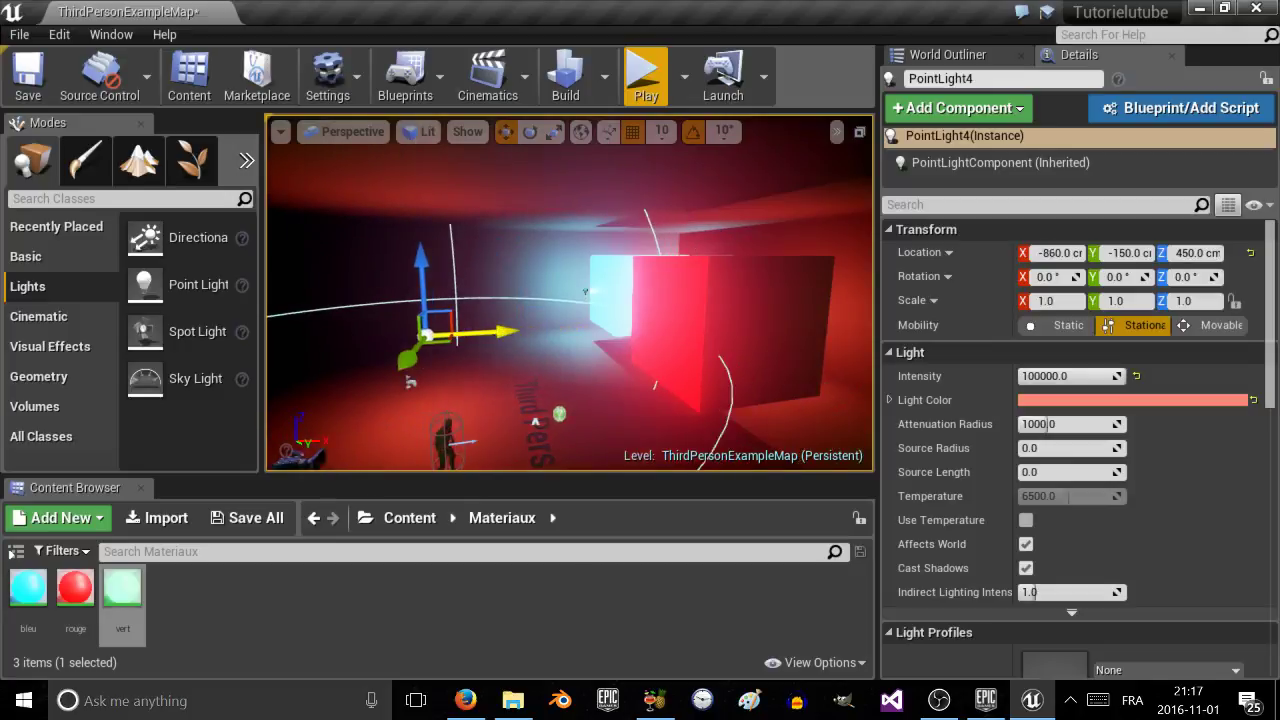
right_drag(499, 338, 564, 370)
drag(78, 588, 663, 257)
mouse_move(663, 257)
right_down()
mouse_move(591, 240)
mouse_move(673, 250)
right_up()
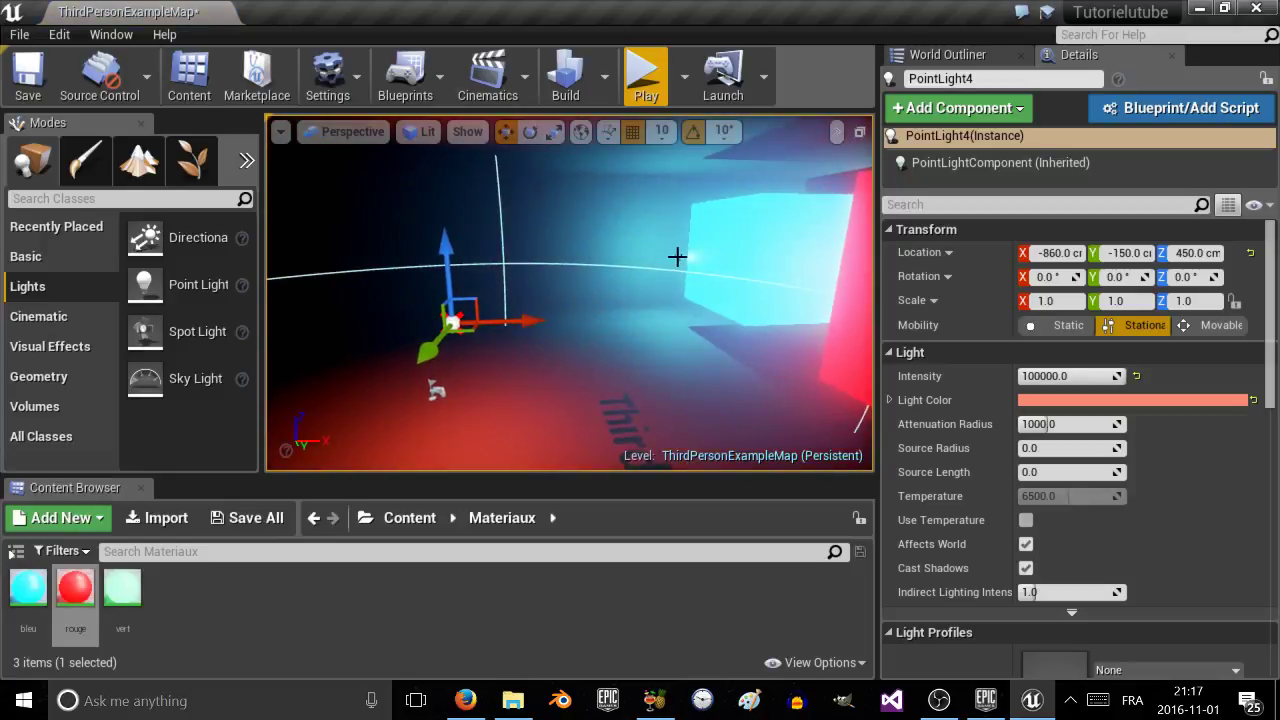
Move the blue point light to X -1270 cm, Y -1090 cm, Z 480 cm, and build all levels.
click(680, 255)
drag(740, 255, 489, 267)
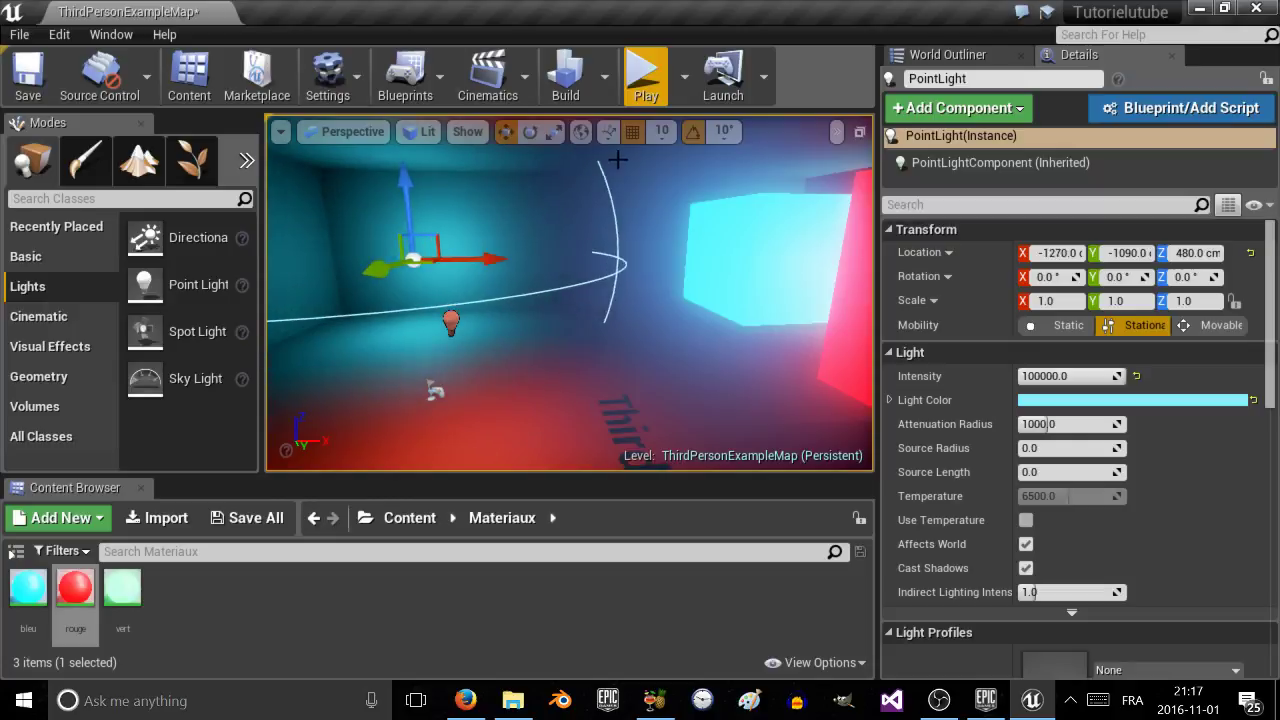
click(553, 77)
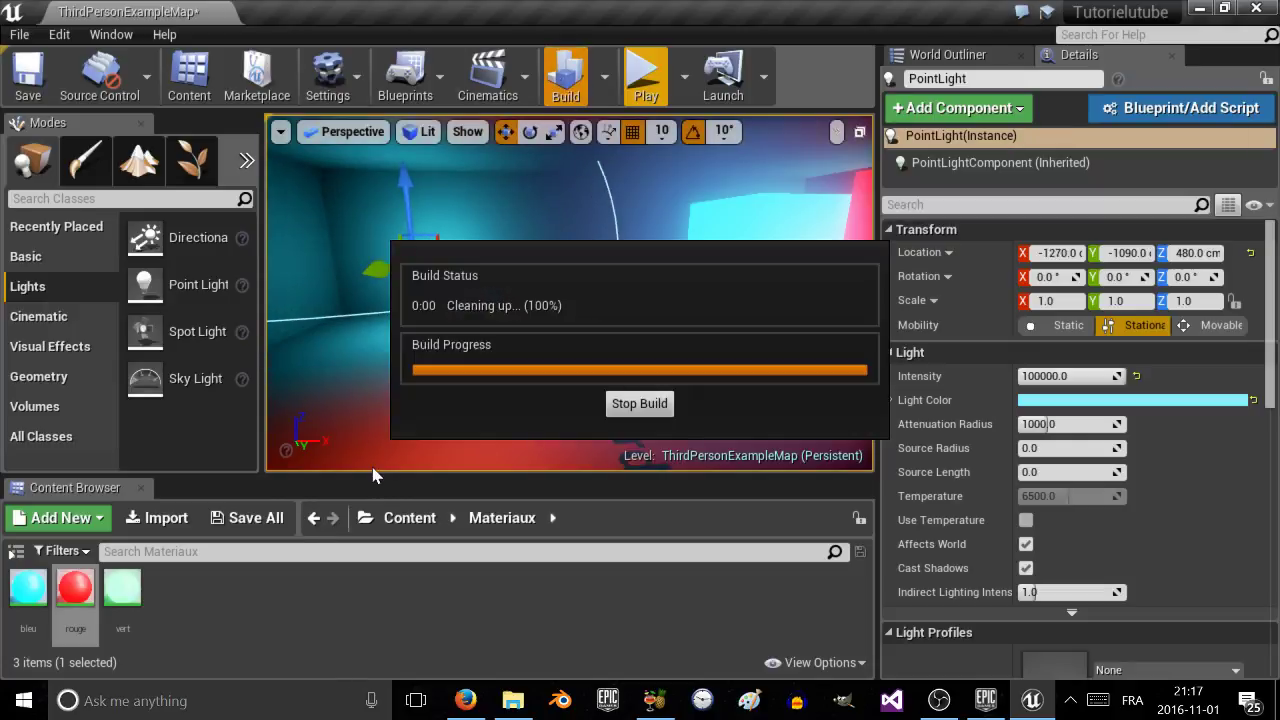
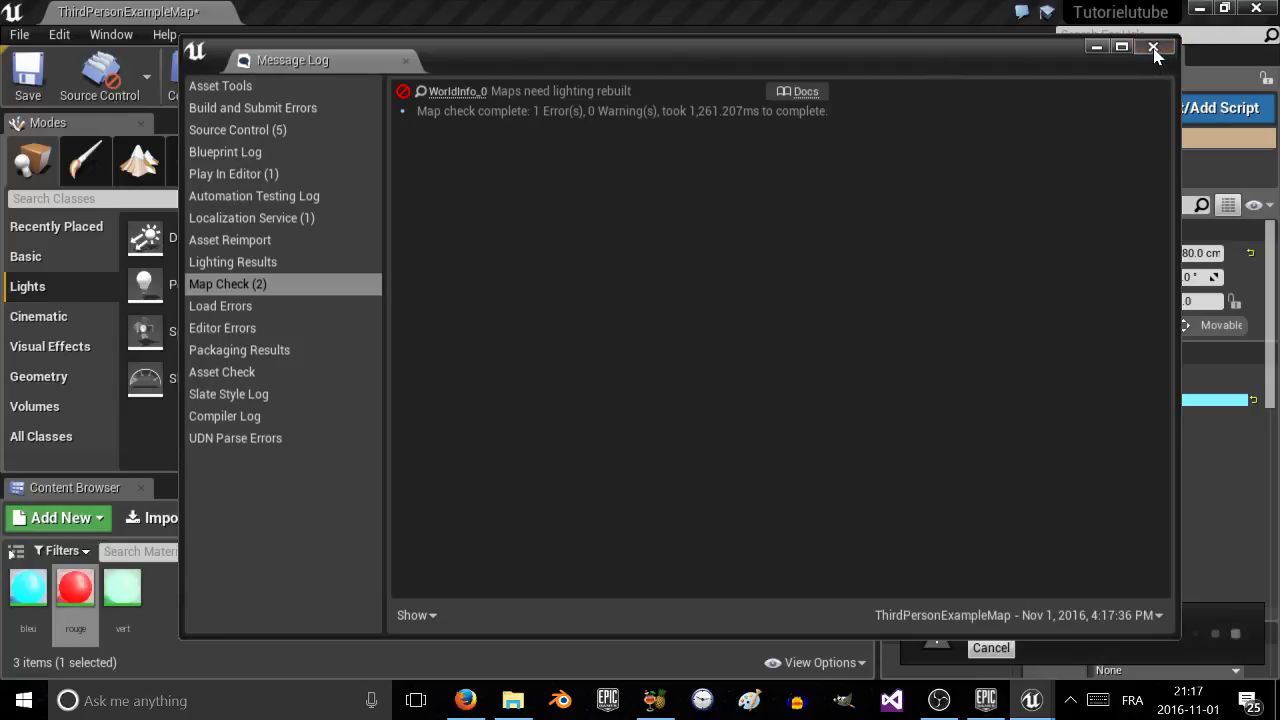
click(1153, 48)
Examine the lighting around the three coloured boxes and their point lights while the build and shader compilation run.
right_drag(532, 232, 1060, 242)
key(s)
right_drag(634, 240, 750, 240)
right_drag(717, 286, 726, 286)
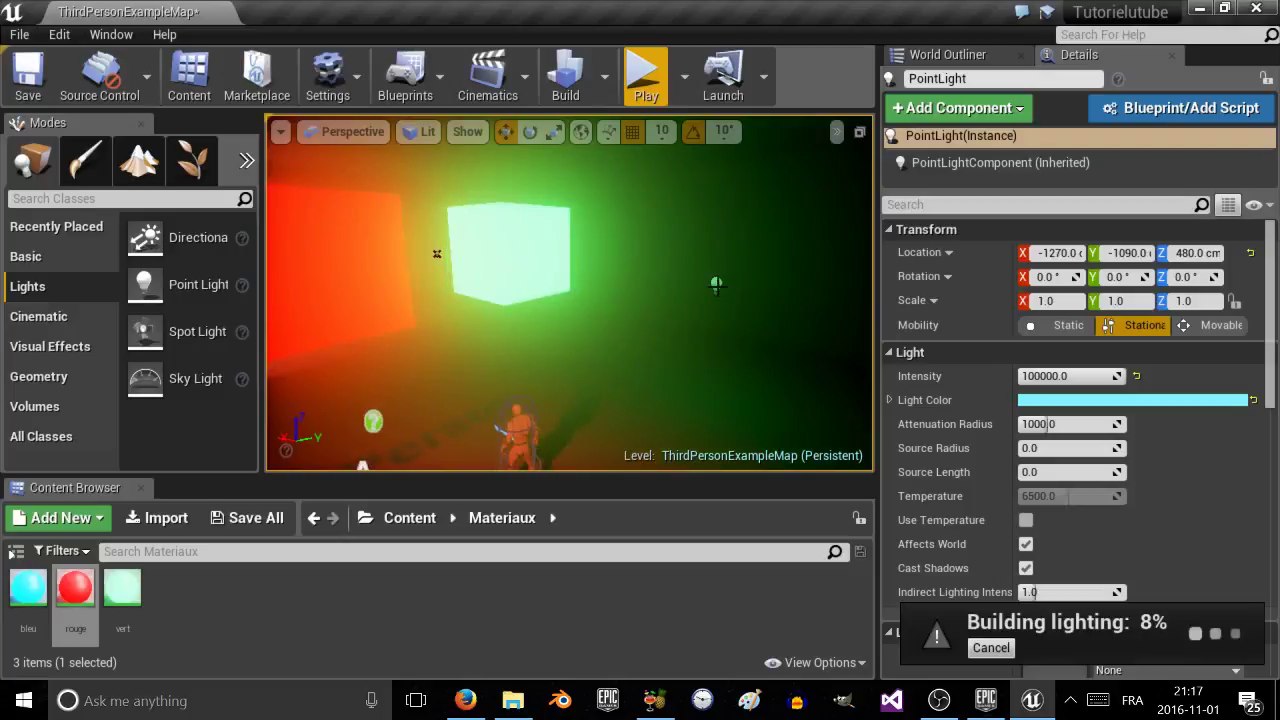
click(716, 286)
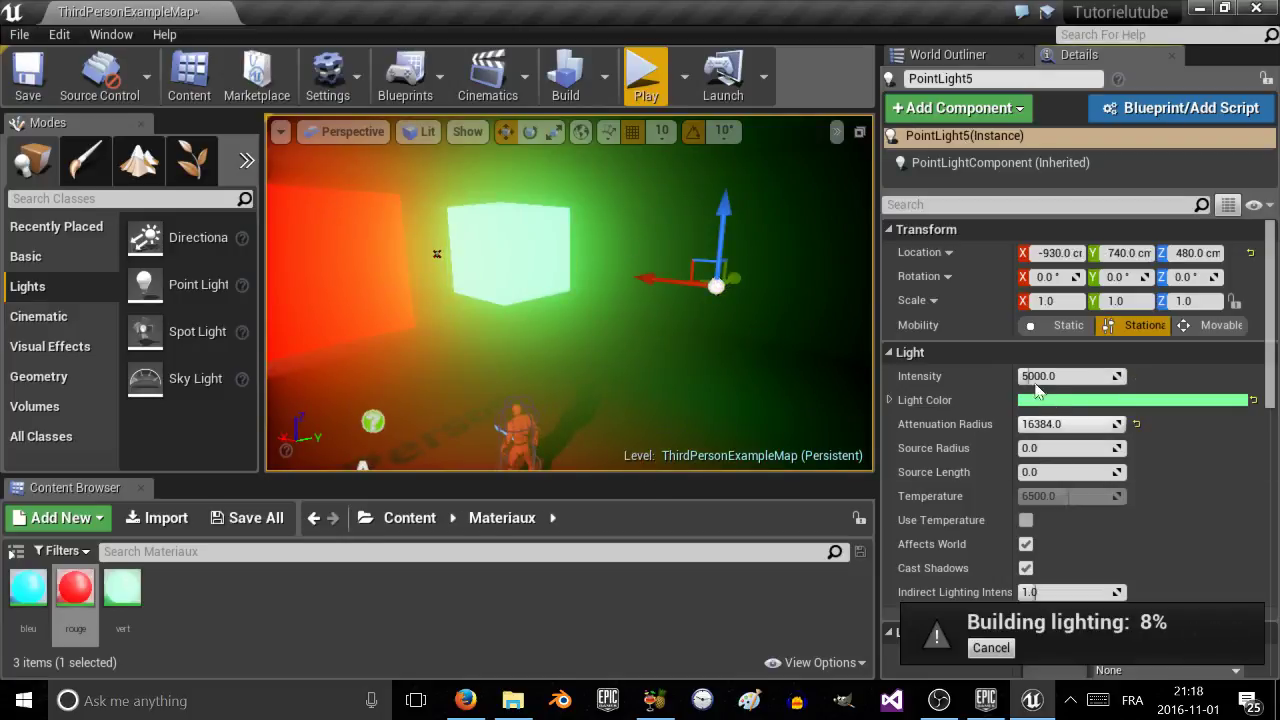
right_drag(746, 328, 689, 328)
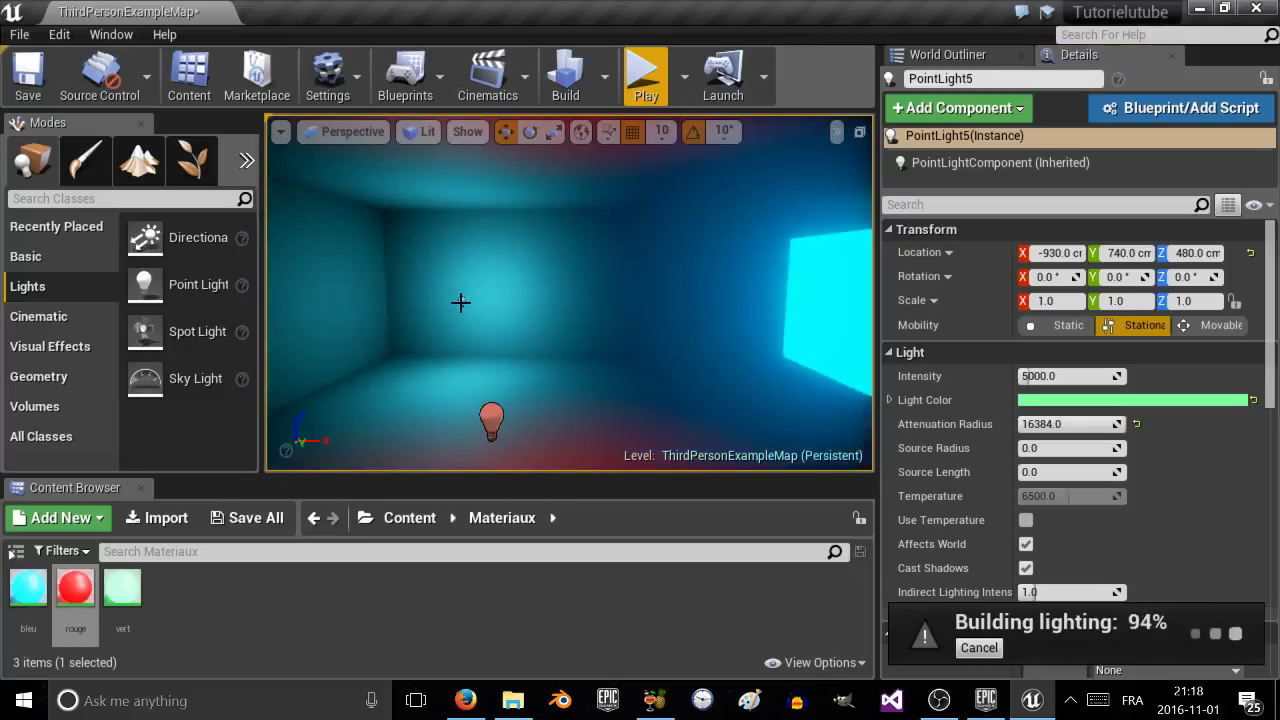
click(462, 302)
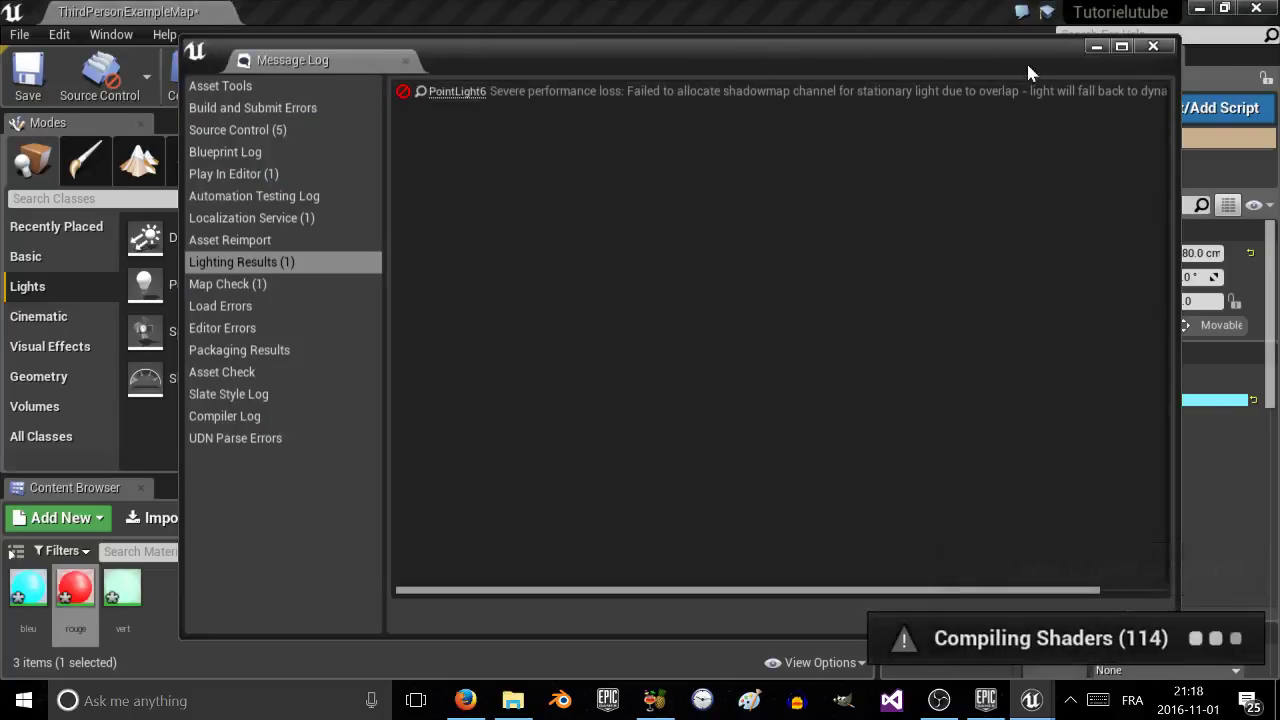
click(1153, 47)
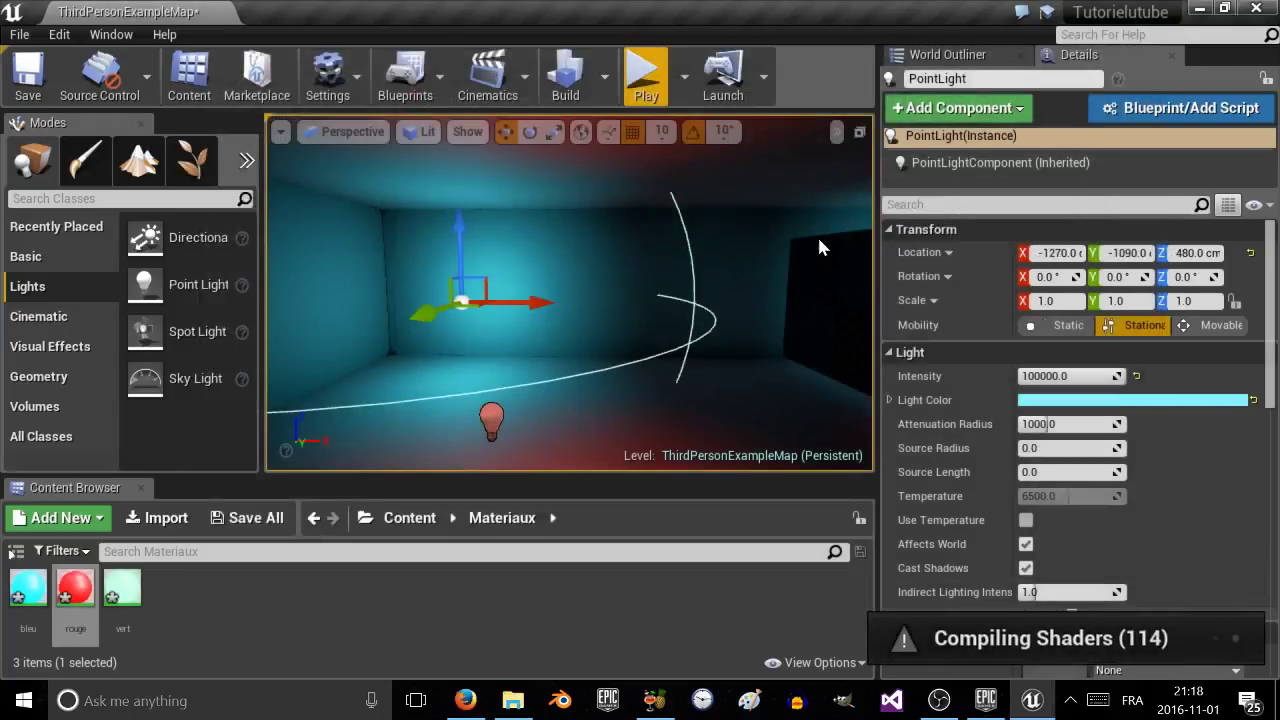
right_drag(817, 234, 690, 238)
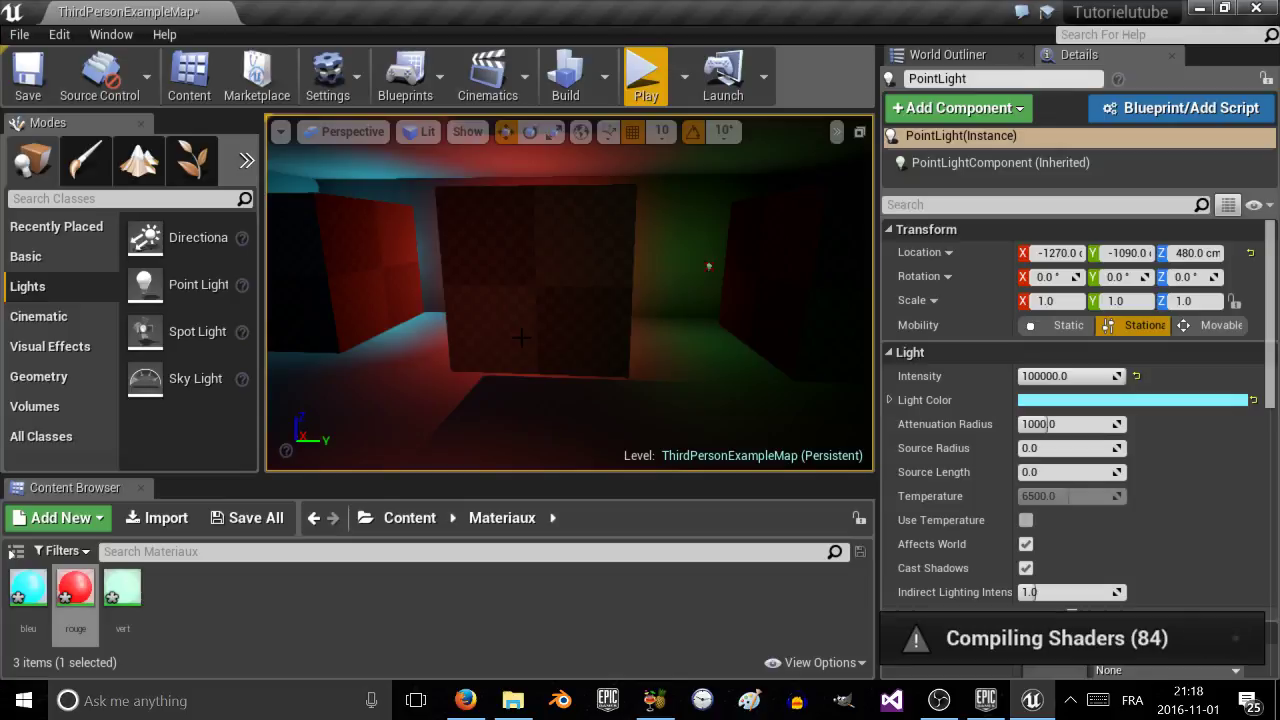
mouse_move(521, 338)
right_down()
mouse_move(450, 338)
mouse_move(521, 338)
right_up()
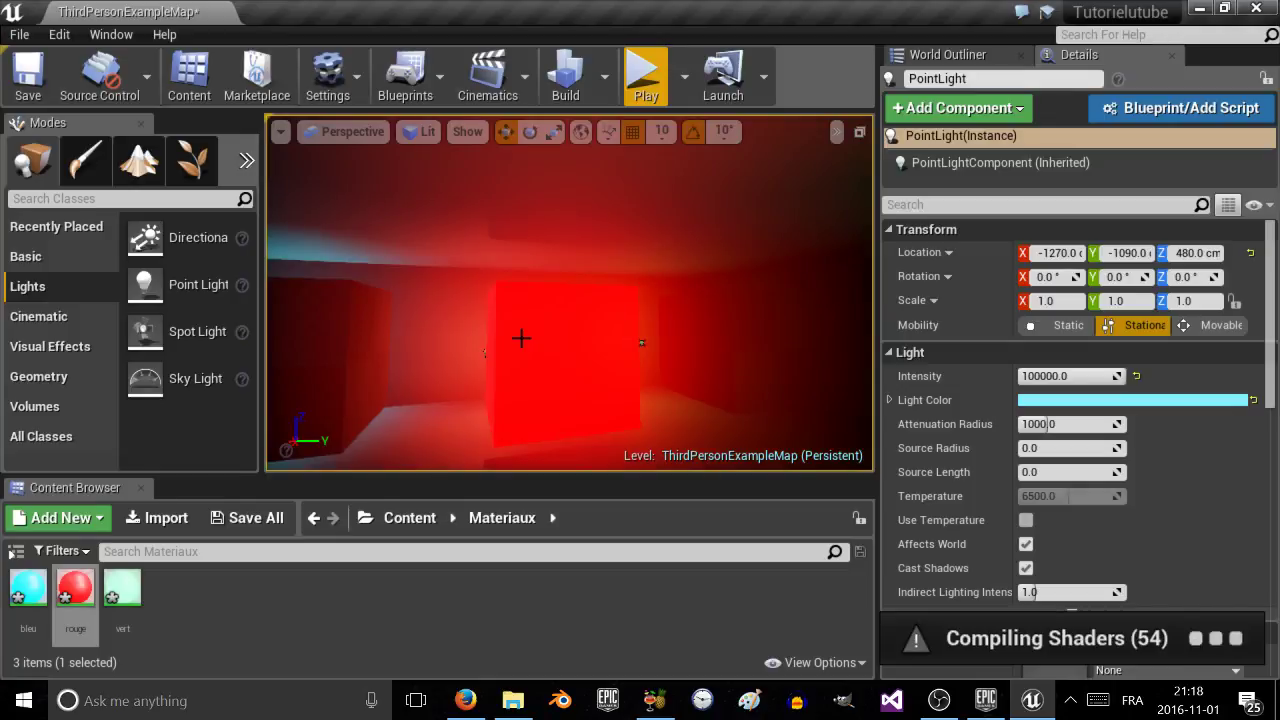
right_drag(521, 338, 440, 338)
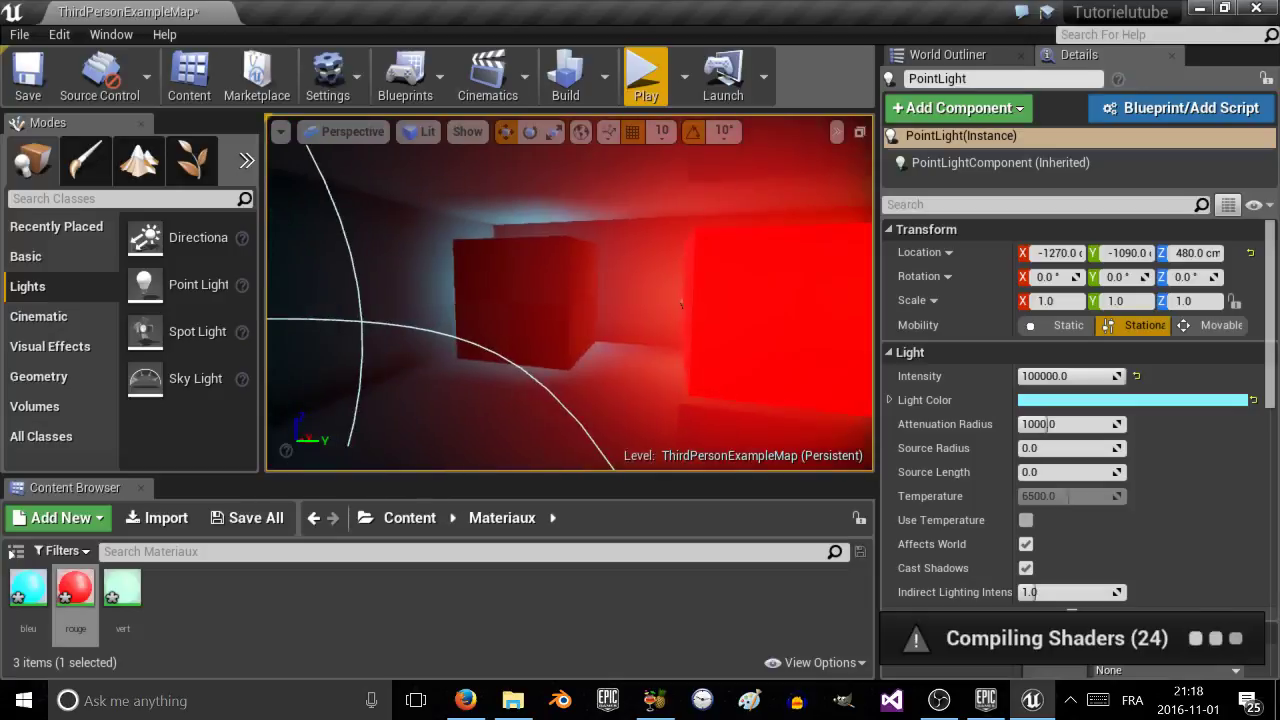
right_drag(521, 338, 630, 338)
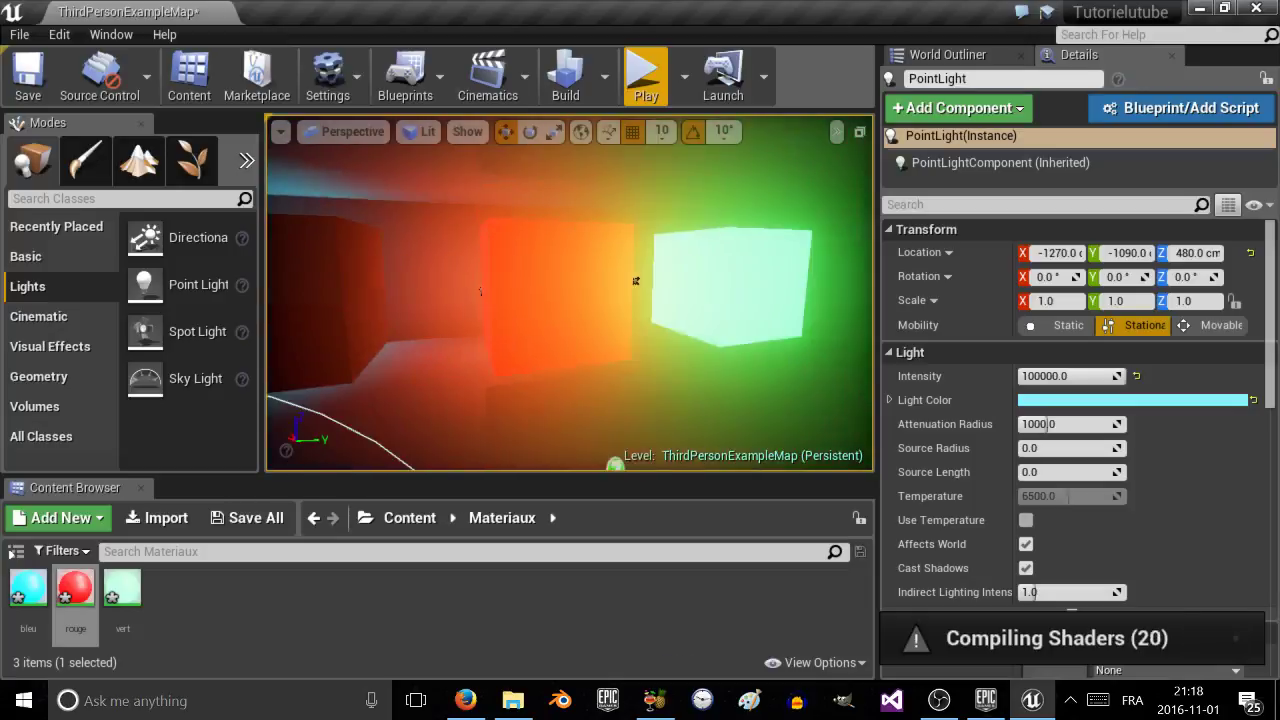
mouse_move(521, 338)
right_down()
mouse_move(275, 338)
mouse_move(580, 336)
mouse_move(695, 299)
mouse_move(540, 340)
right_up()
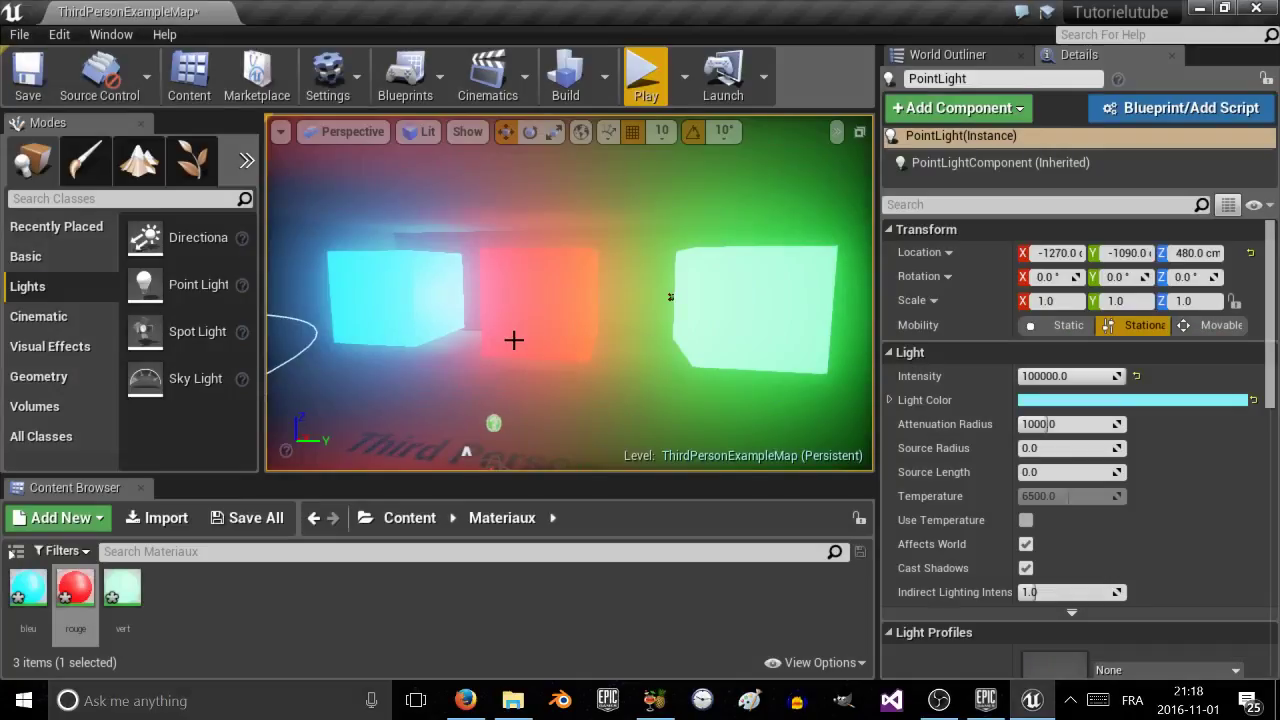
Play the level and run the character around the green, red and blue boxes to check the lighting.
click(645, 85)
key(w)
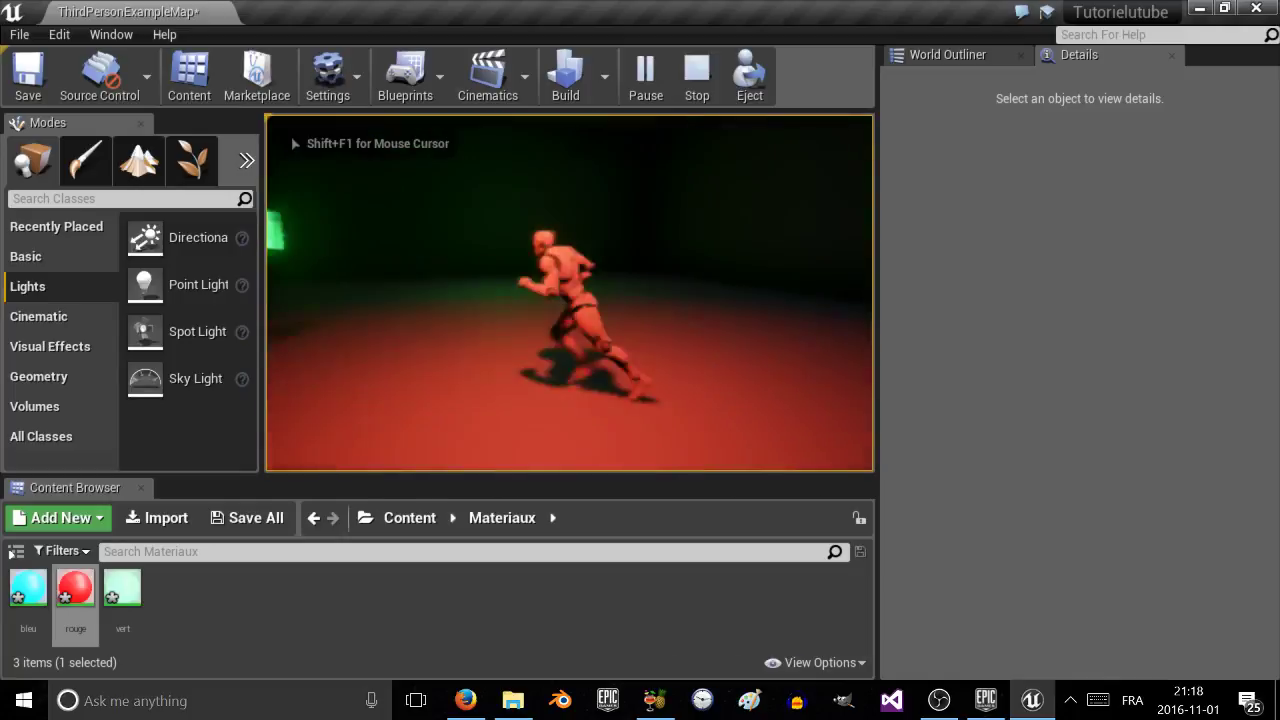
key(d)
key(d)
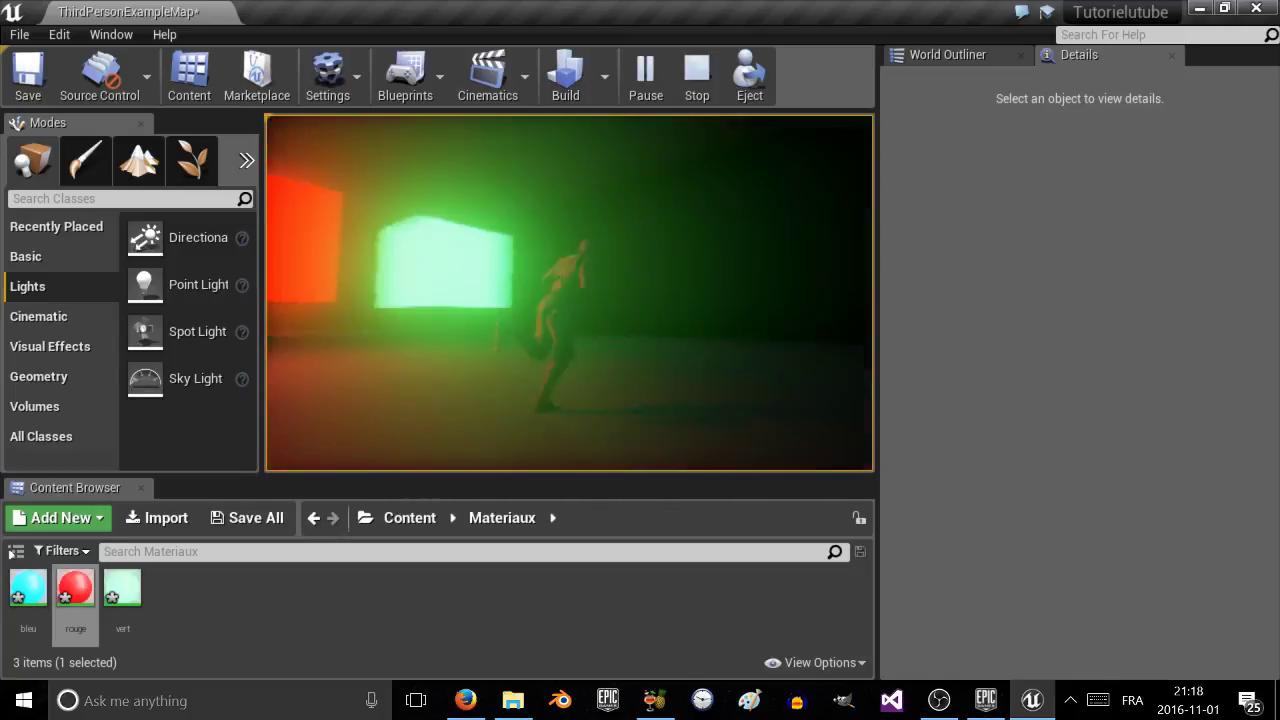
key(w)
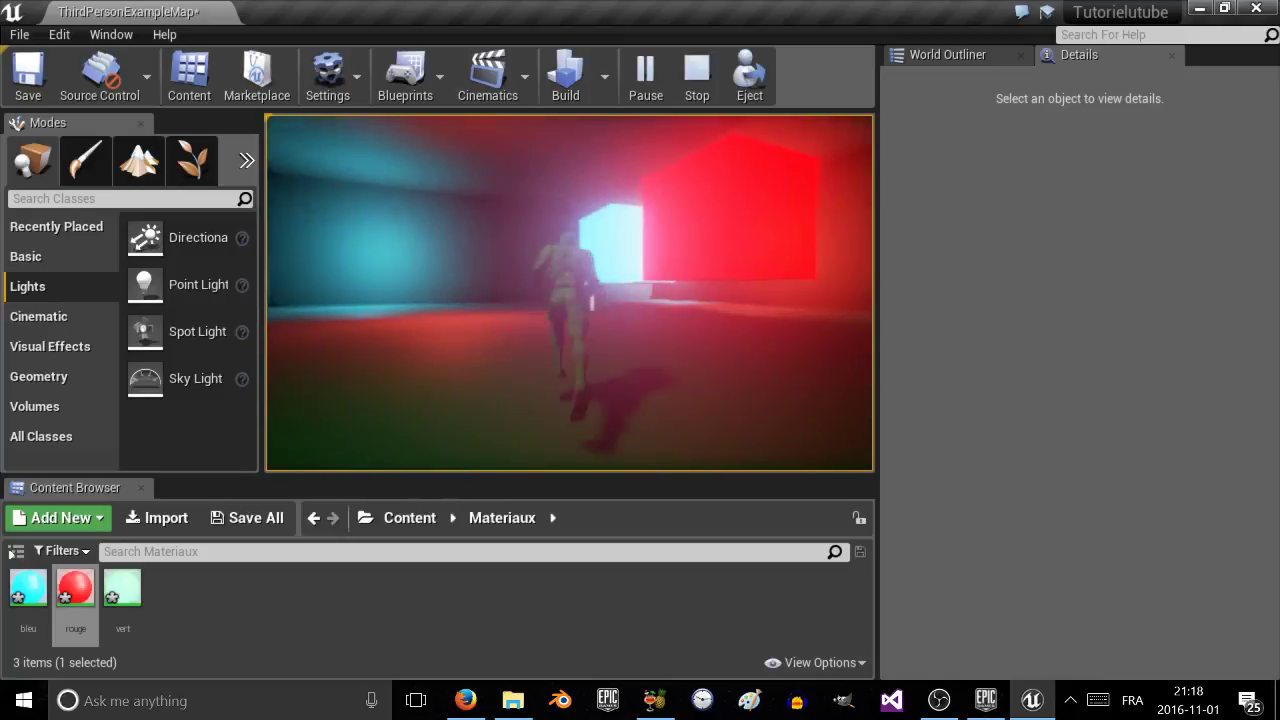
key(a)
key(a)
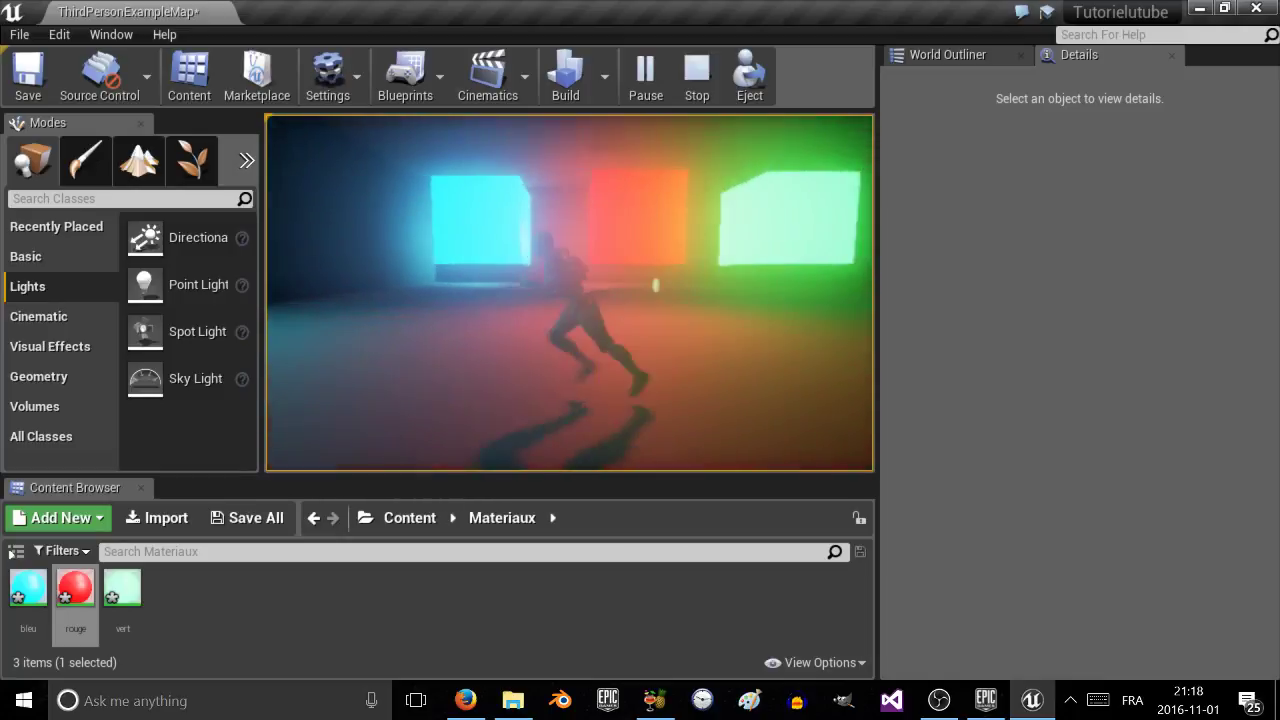
key(a)
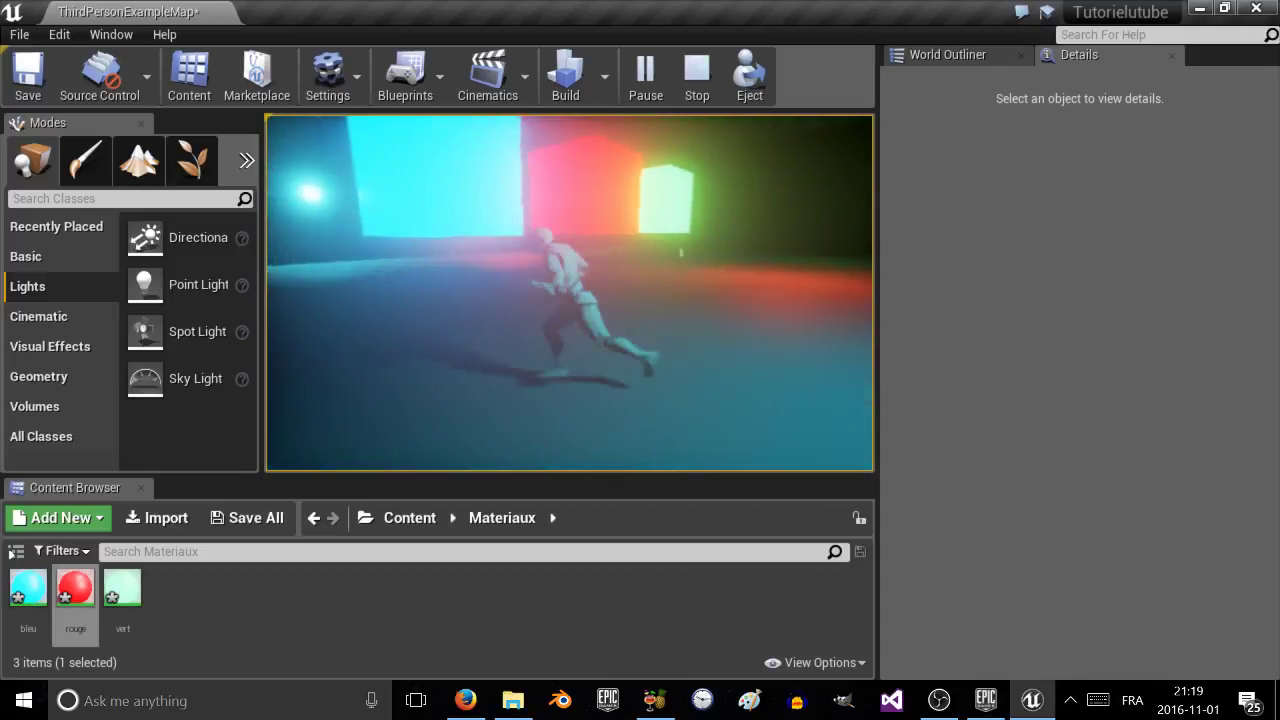
key(a)
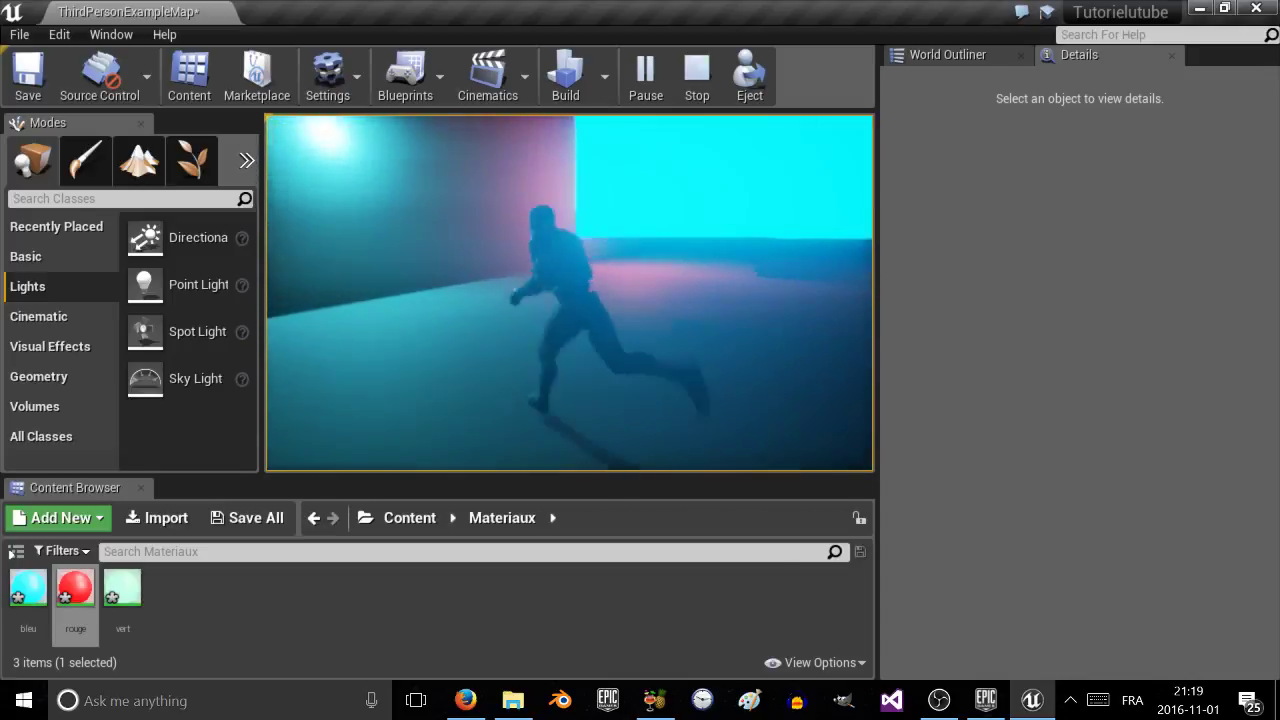
key(d)
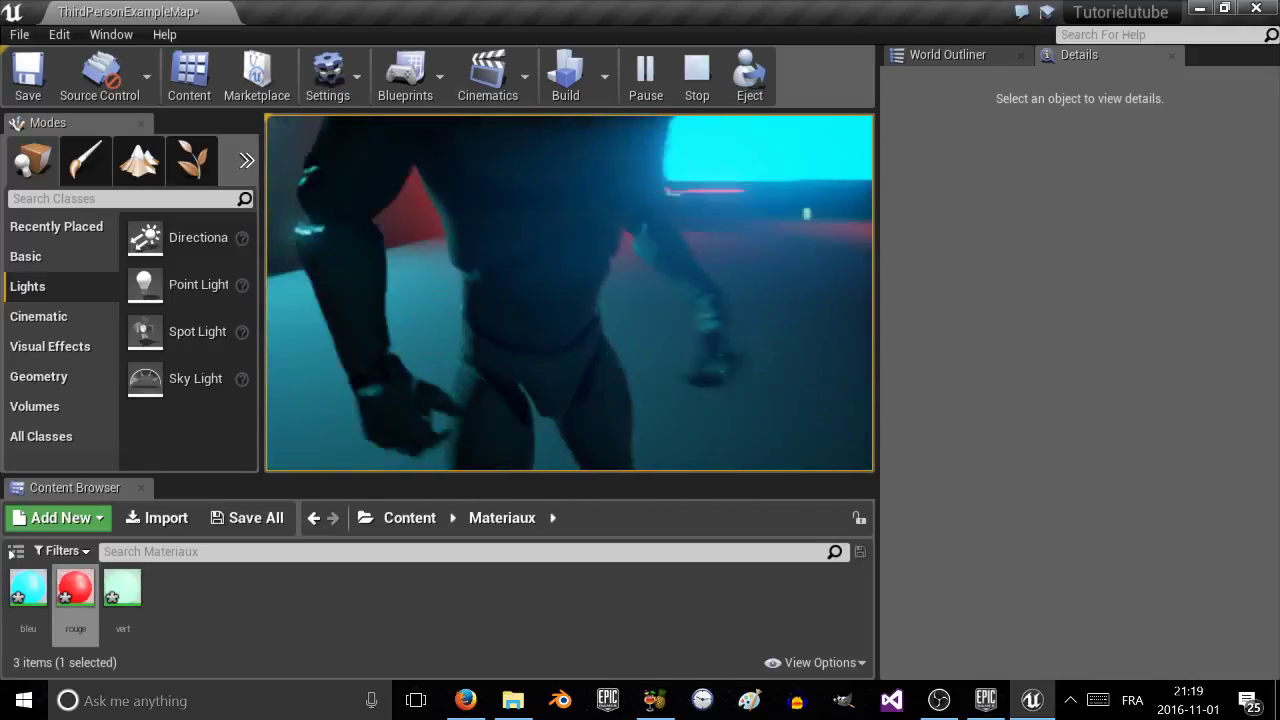
key(Escape)
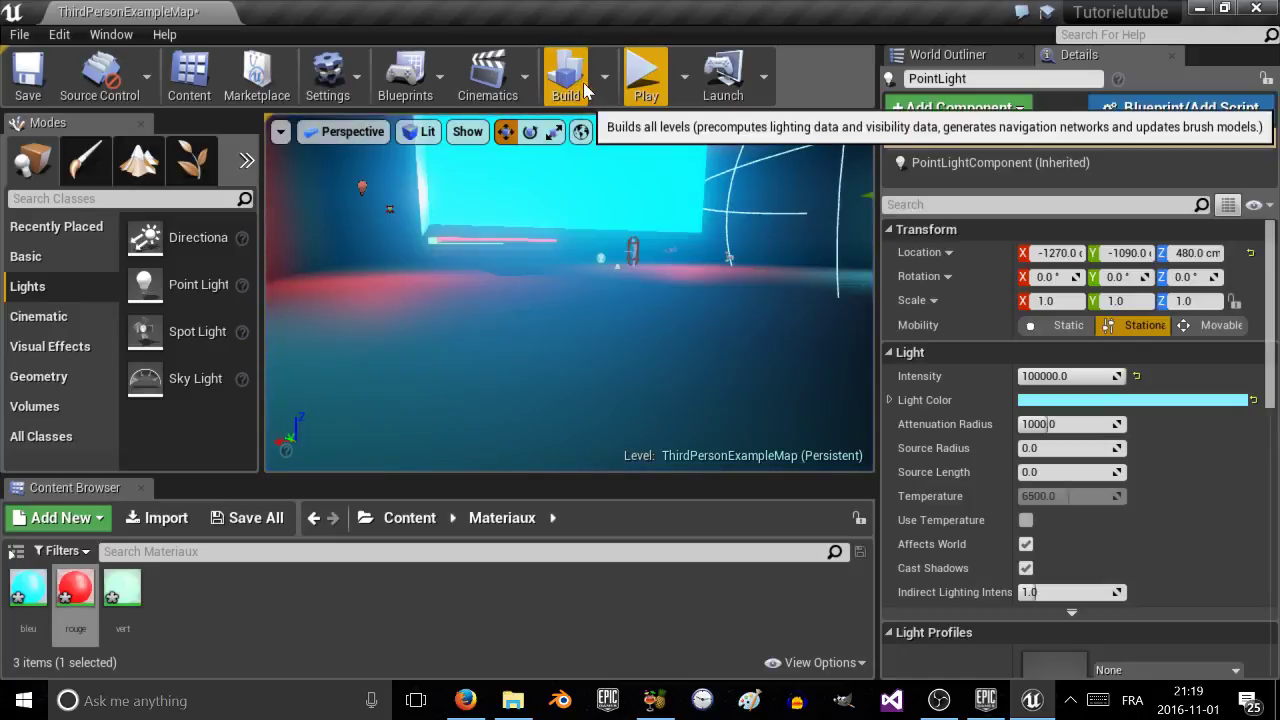
Set the overall engine scalability quality to Epic.
click(604, 75)
mouse_move(666, 178)
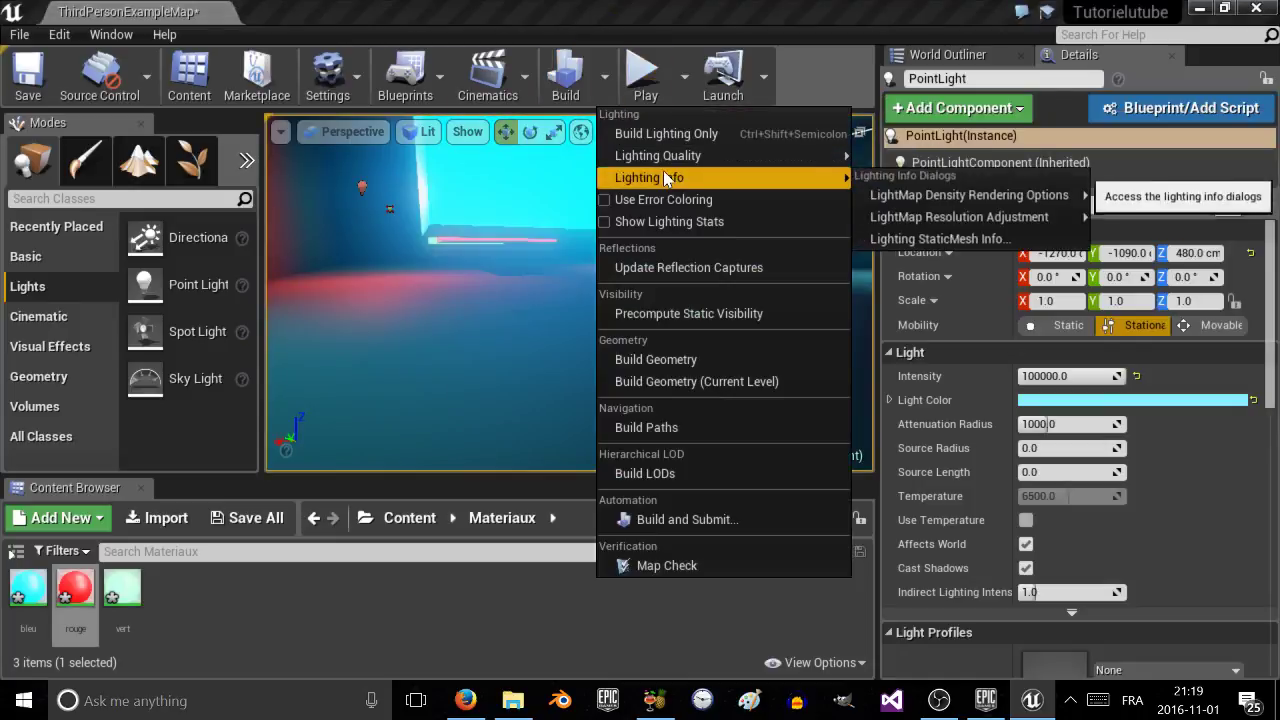
click(352, 70)
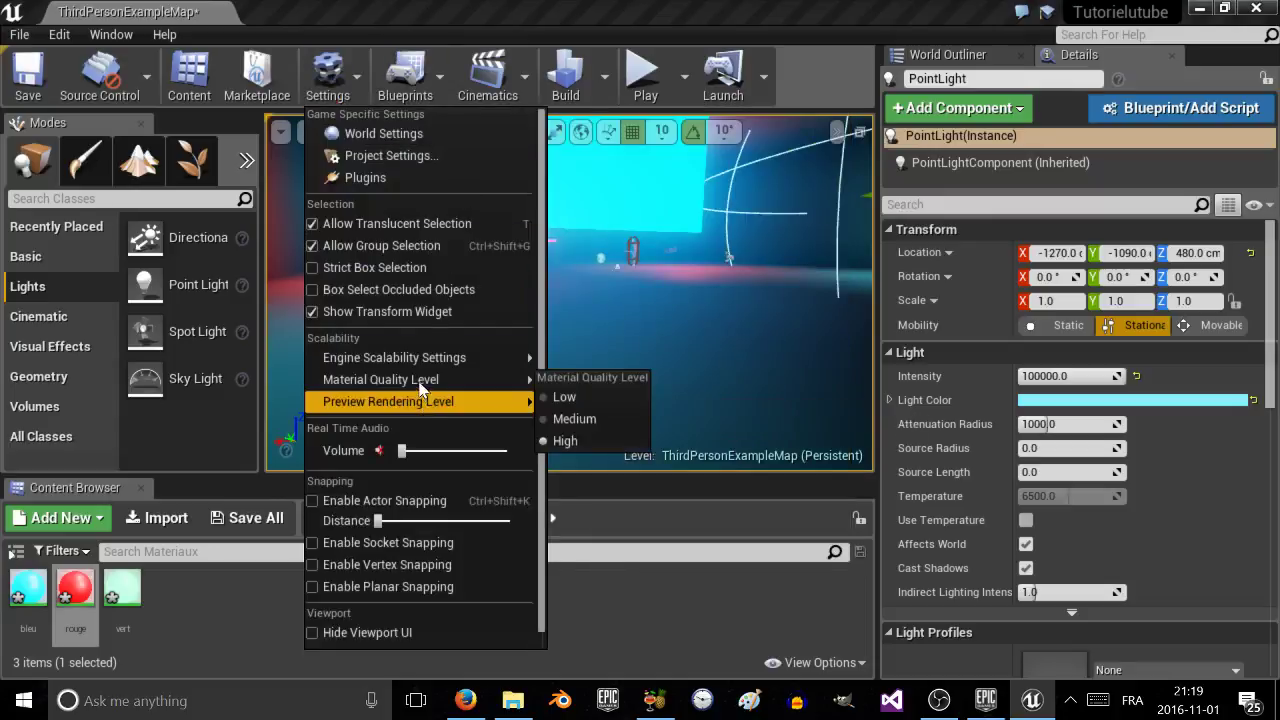
mouse_move(434, 366)
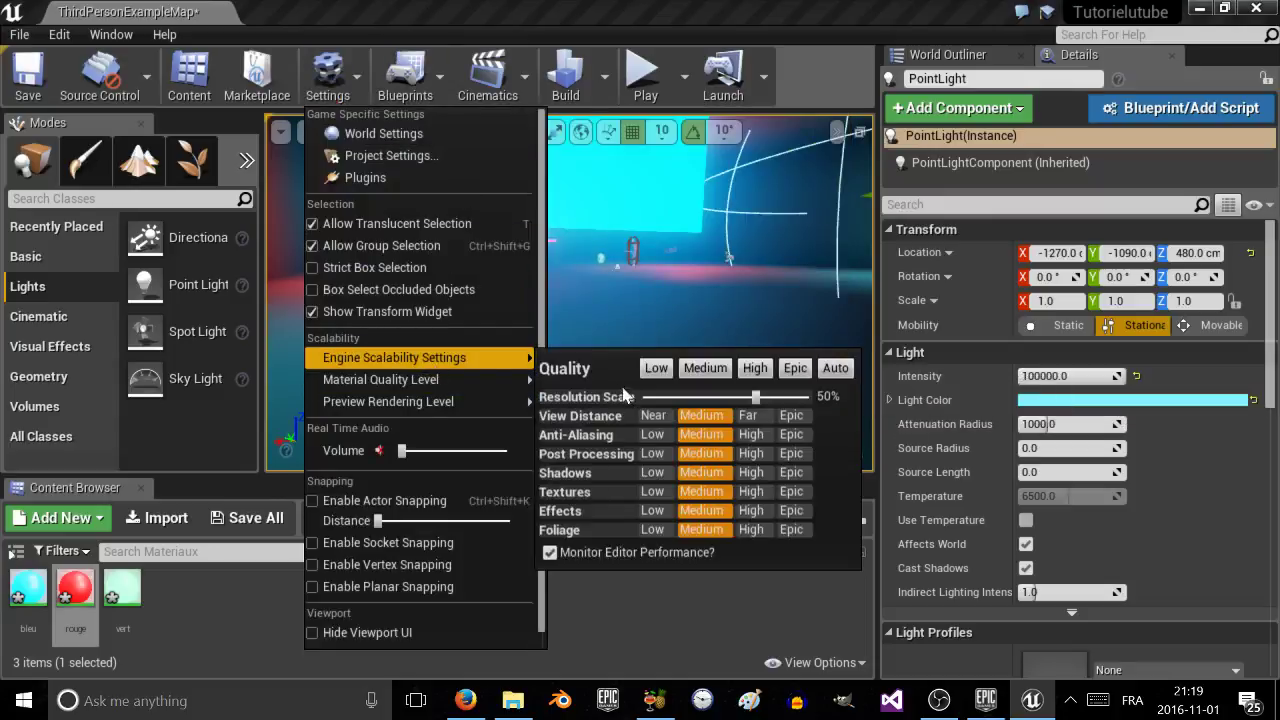
click(795, 368)
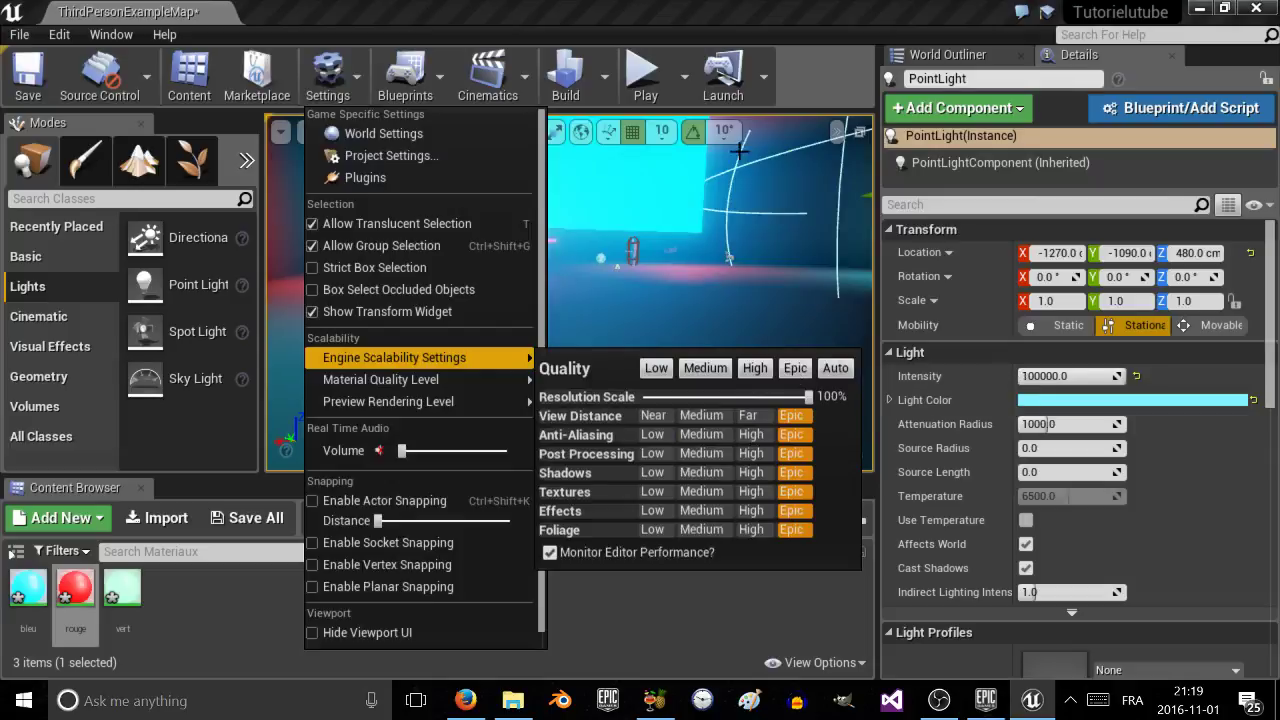
click(763, 78)
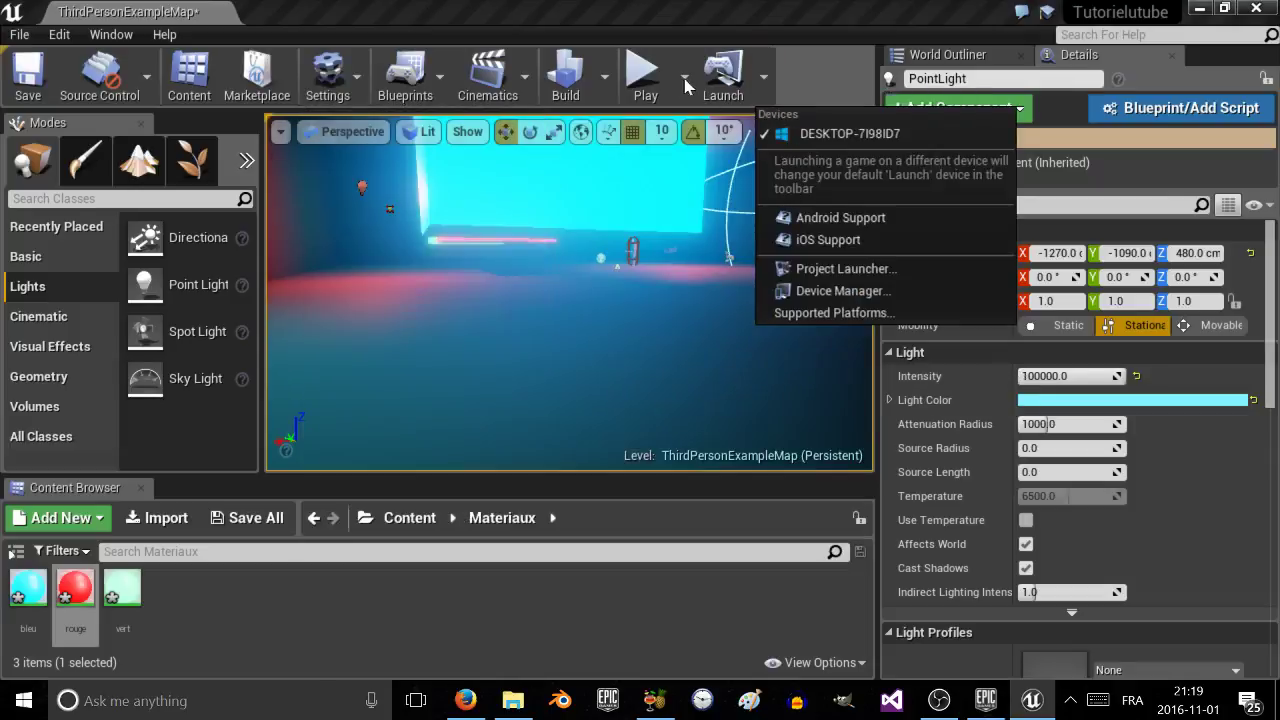
Play the level at Epic quality and run the character past the blue, green and red boxes to examine the lighting.
click(643, 75)
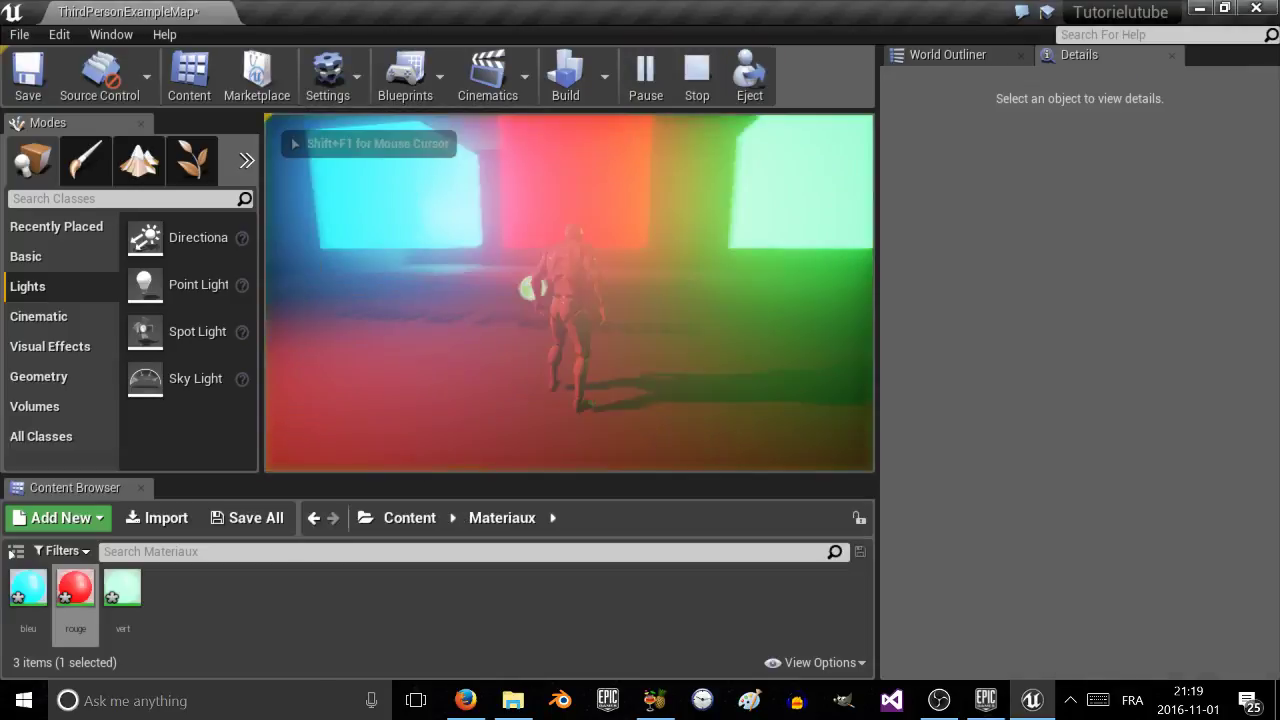
key(d)
key(a)
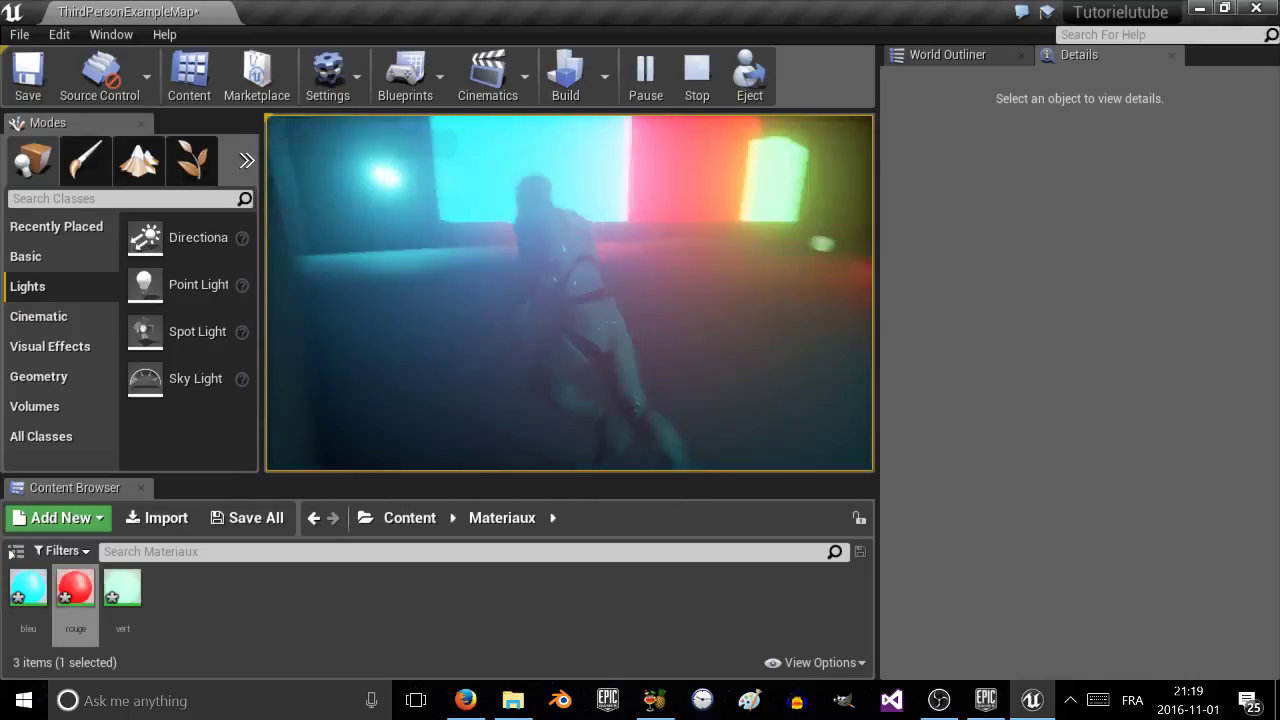
key(w)
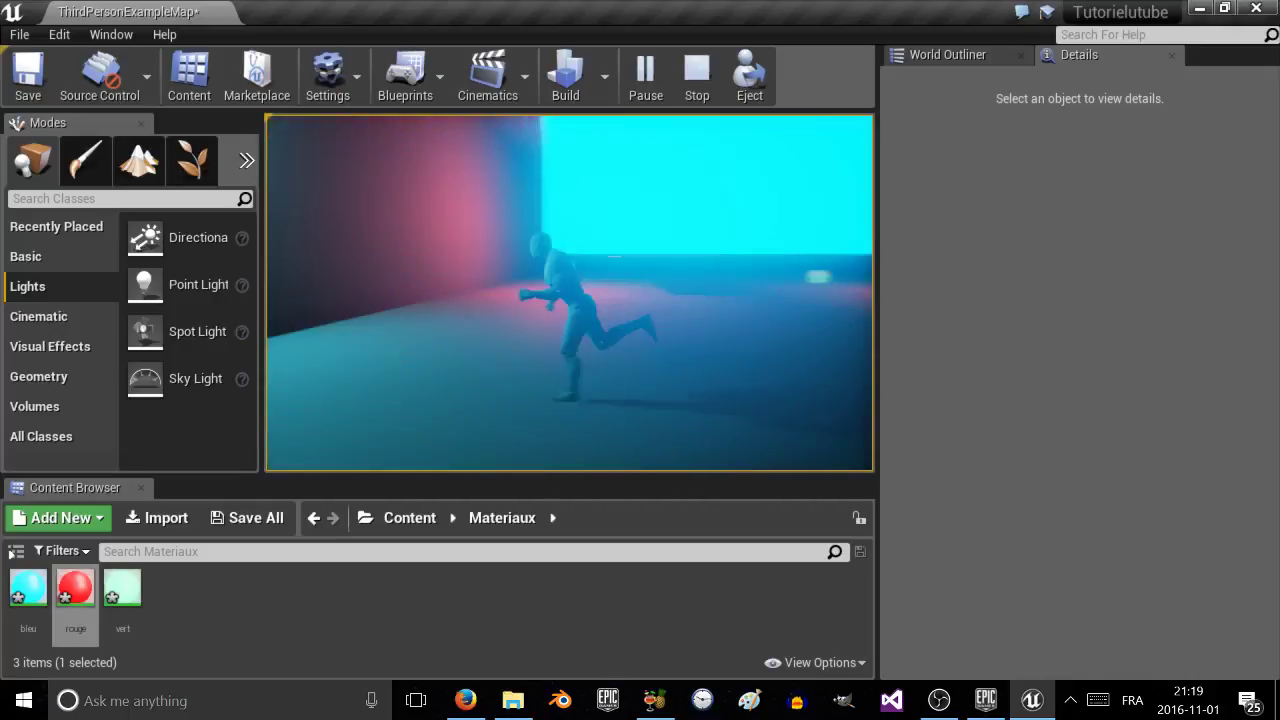
key(w)
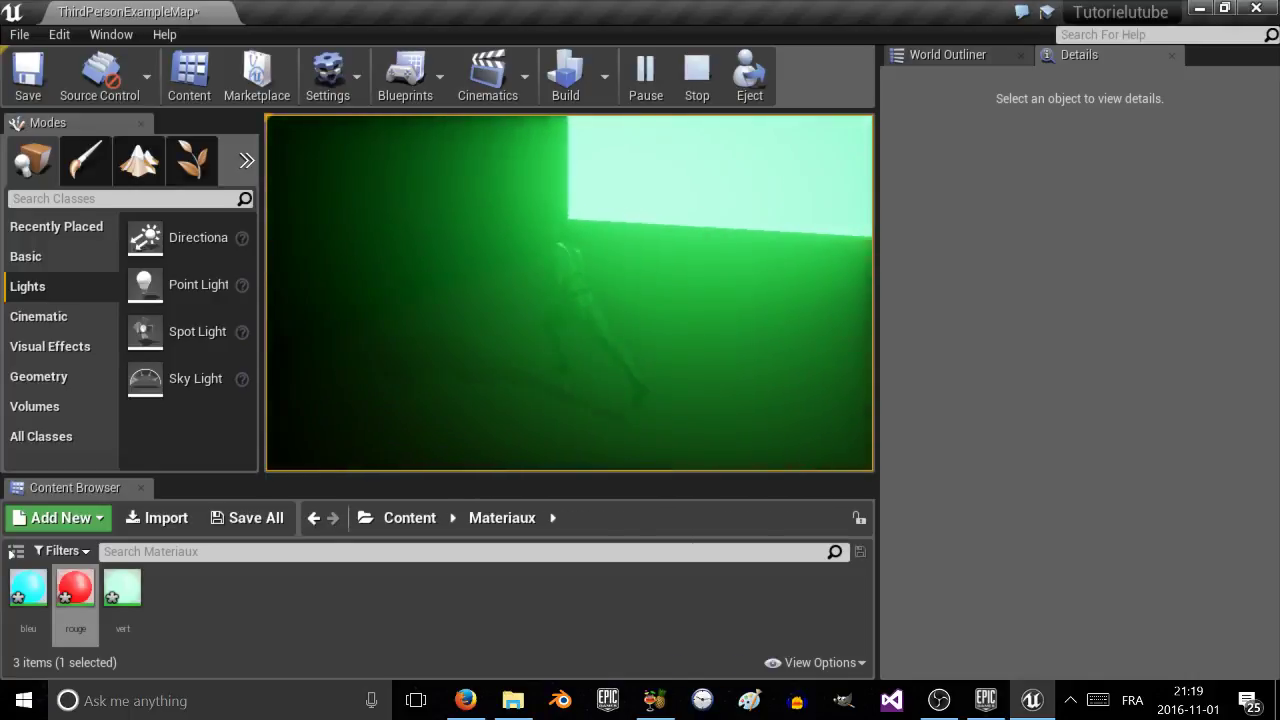
key(w)
key(w)
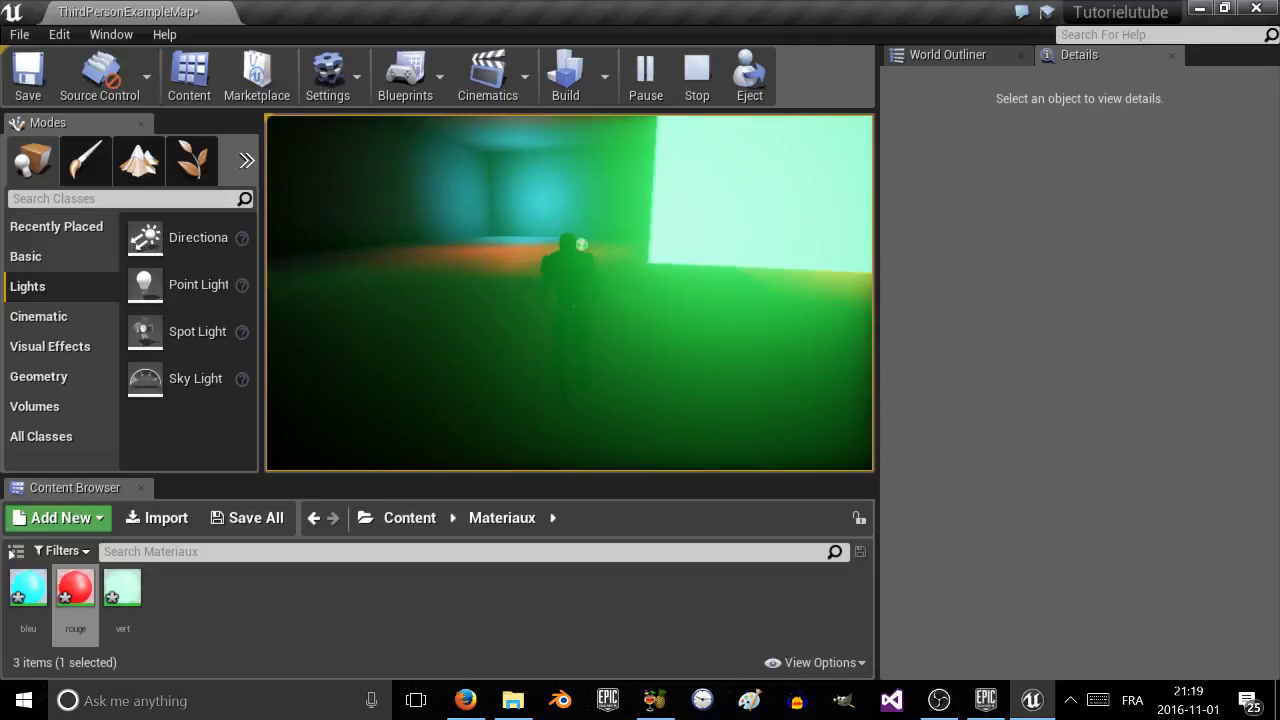
key(w)
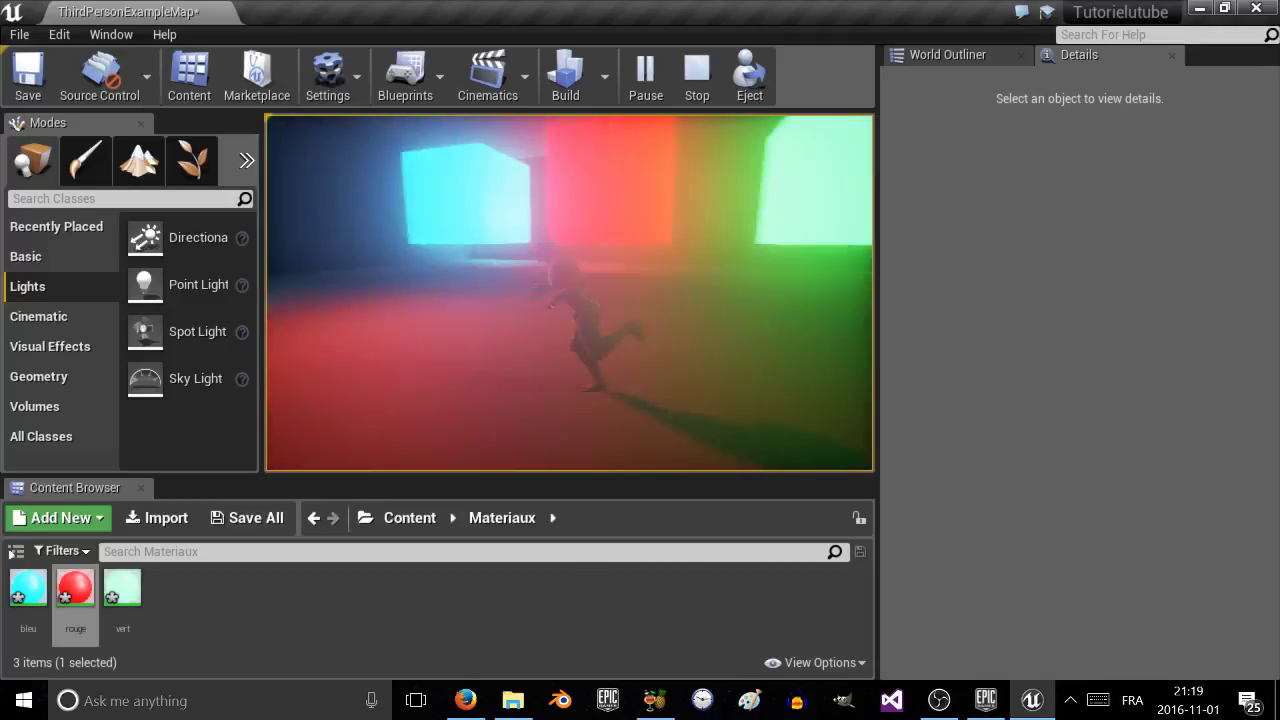
key(d)
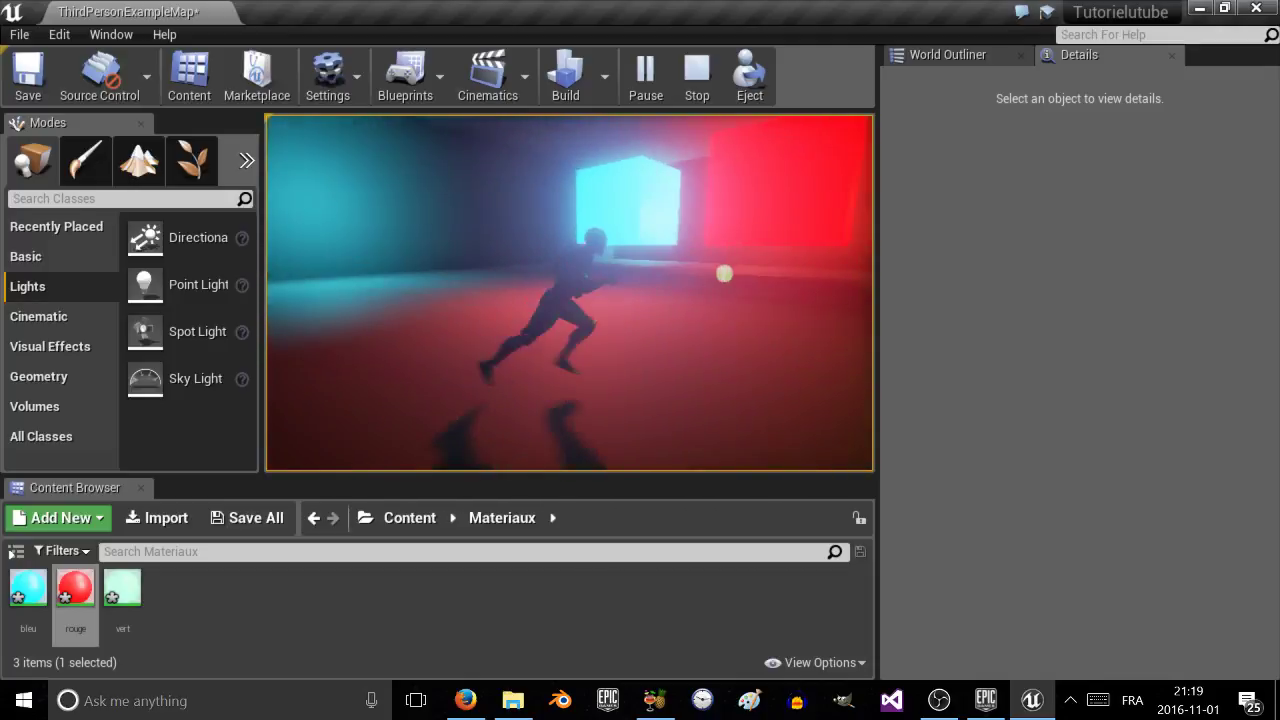
key(w)
key(a)
key(d)
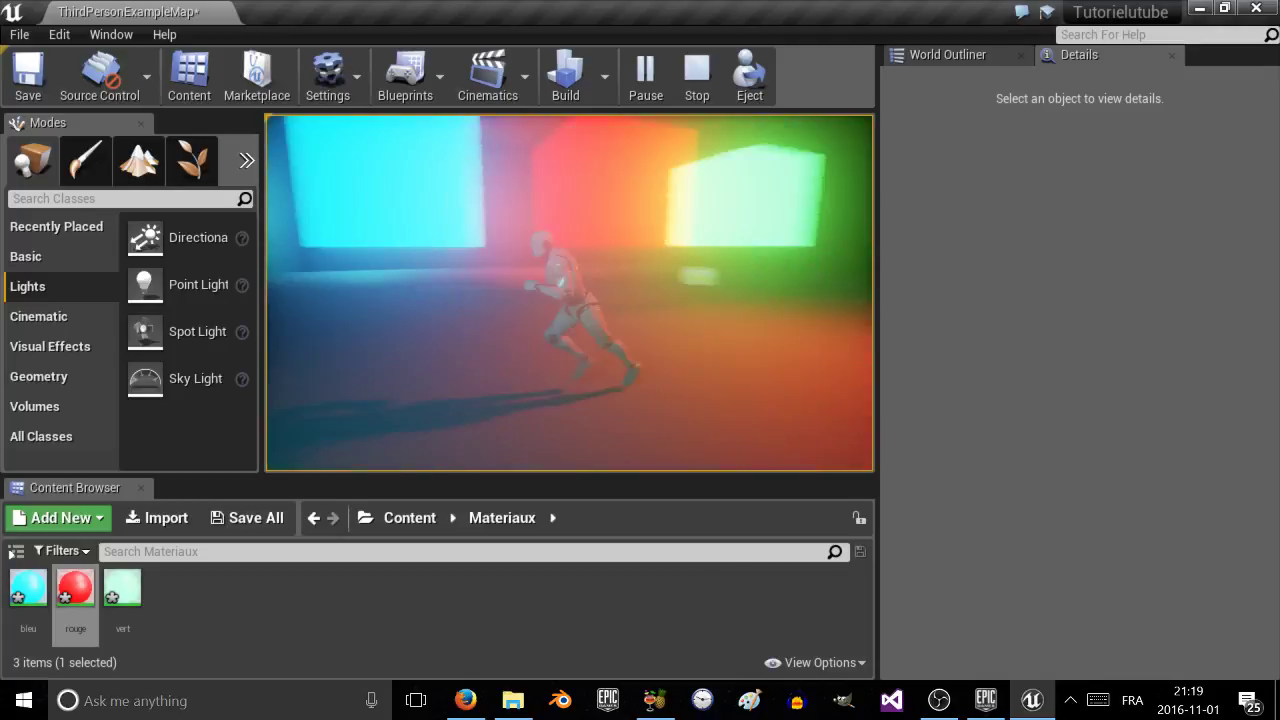
key(w)
key(d)
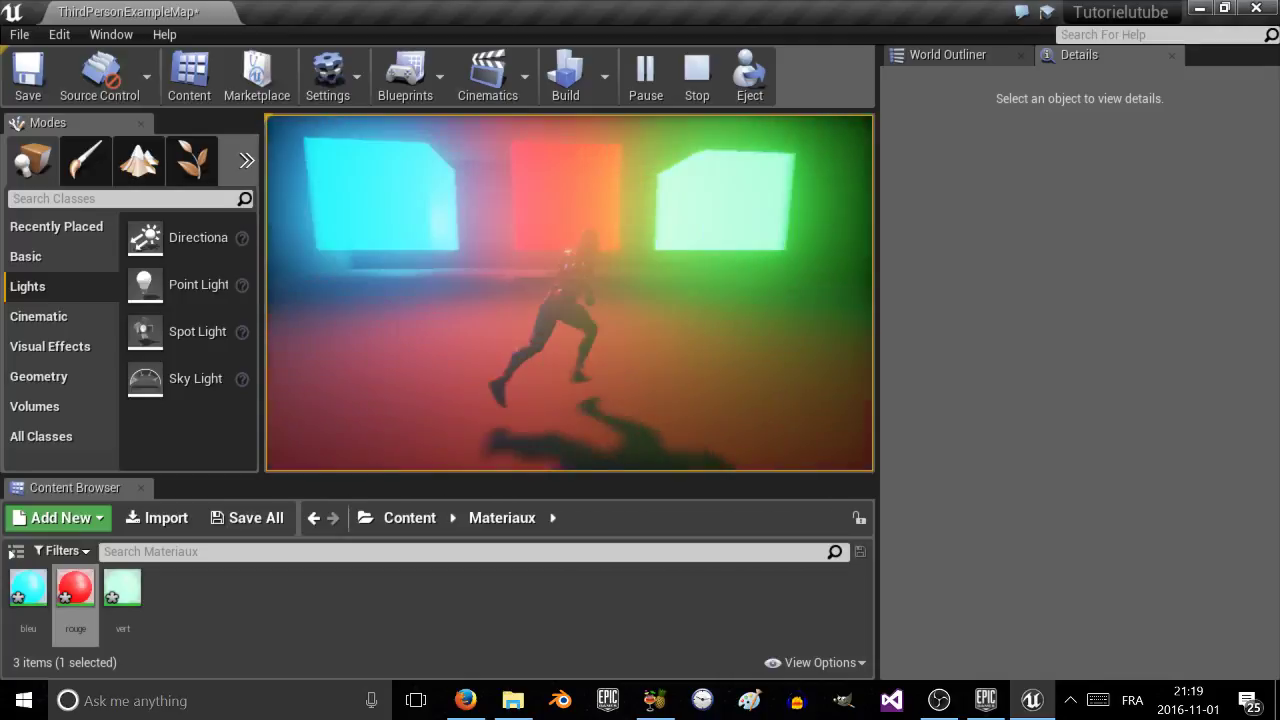
key(a)
key(a)
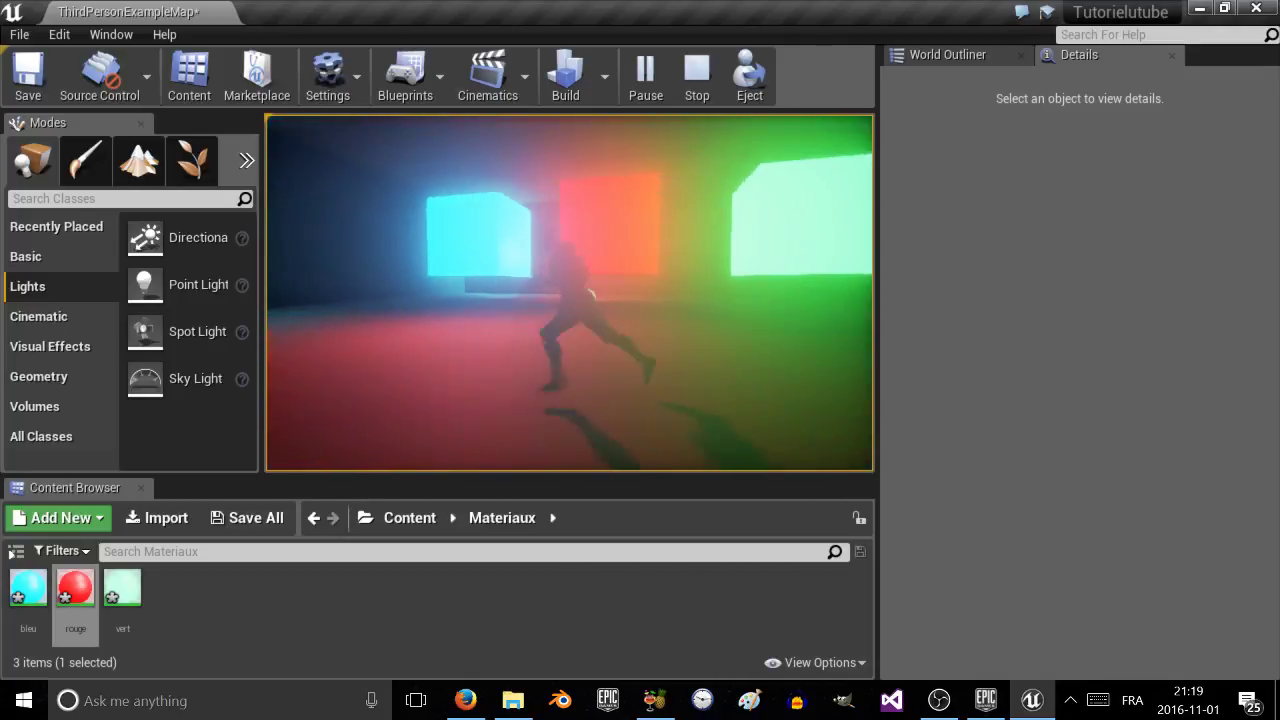
Expand the running game to full screen and move the character around in front of the three coloured boxes.
key(F11)
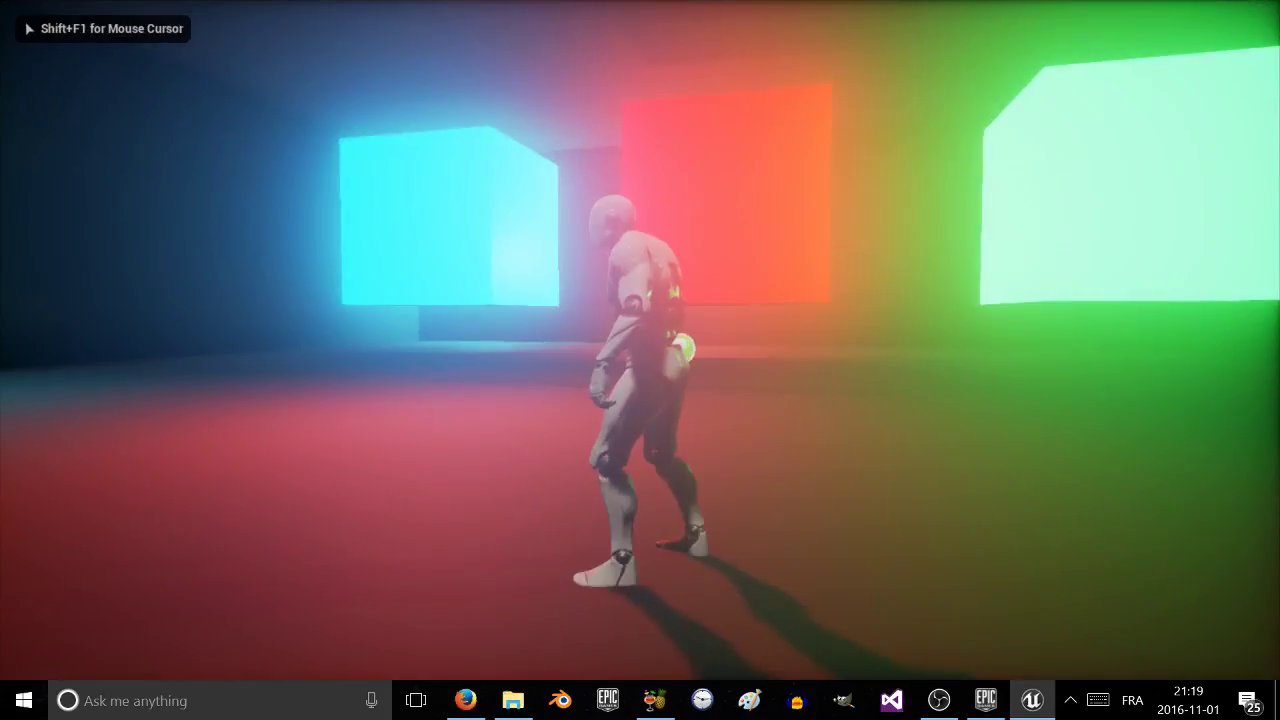
key(d)
key(s)
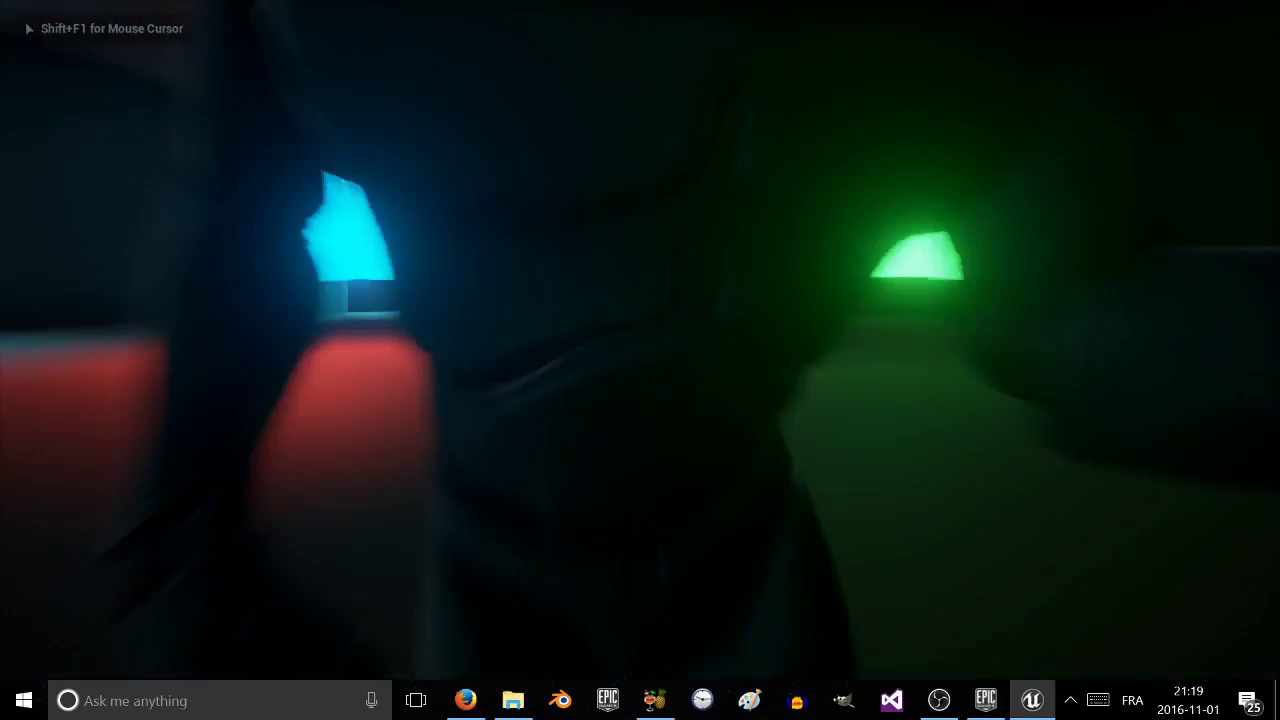
key(w)
key(a)
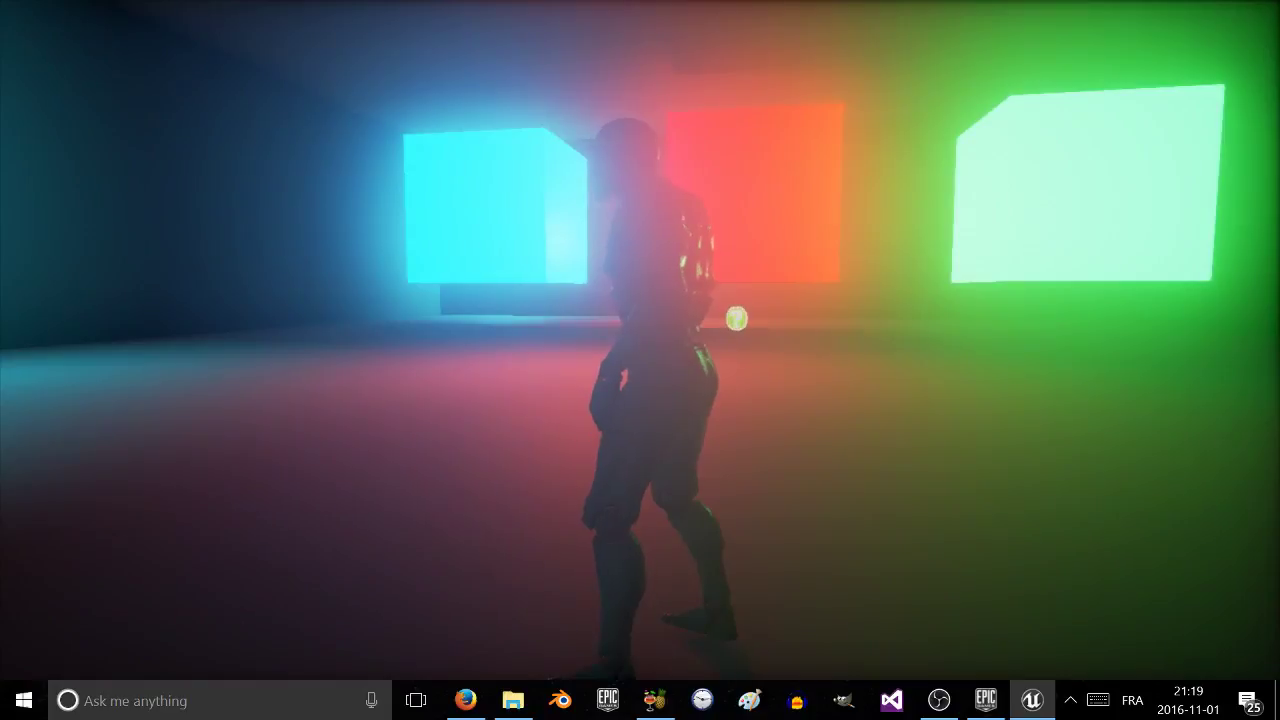